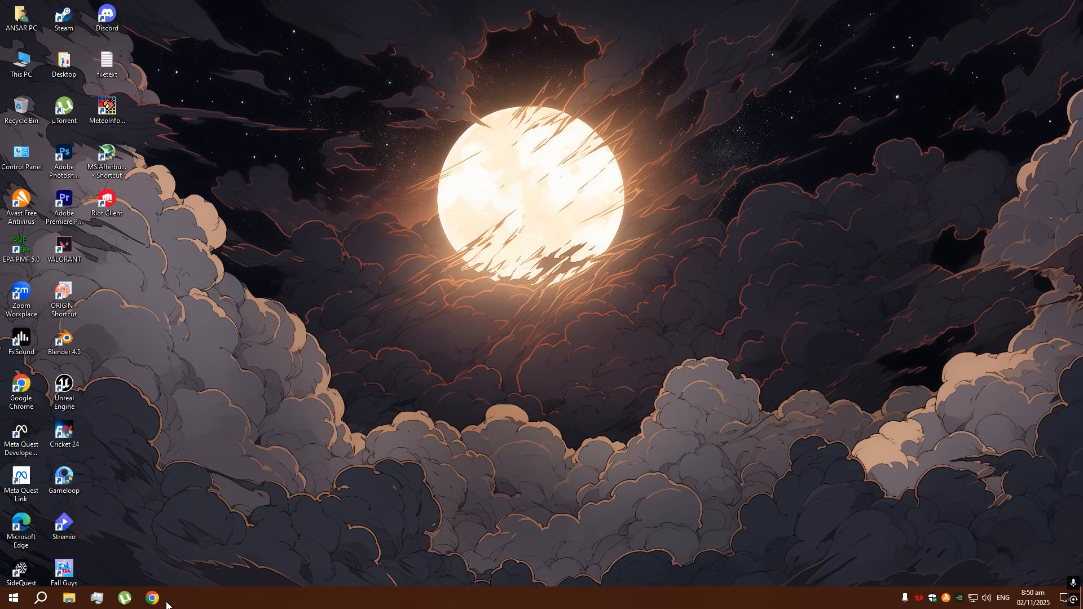
- Switch to Google Chrome, search Google for "noaa hysplit", and open the Air Resources Laboratory HYSPLIT page
click(153, 599)
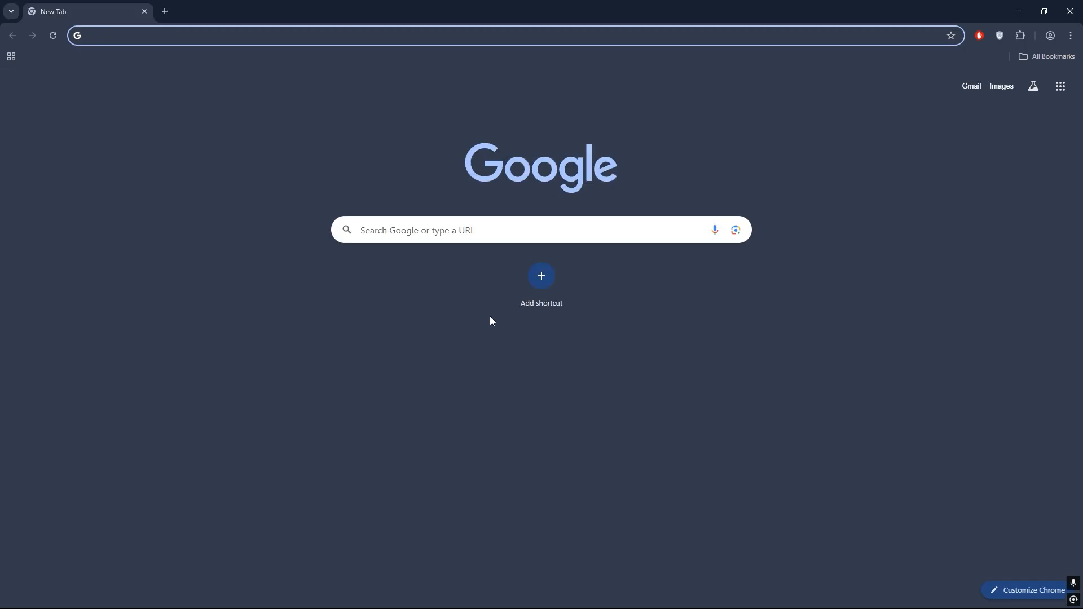
click(468, 232)
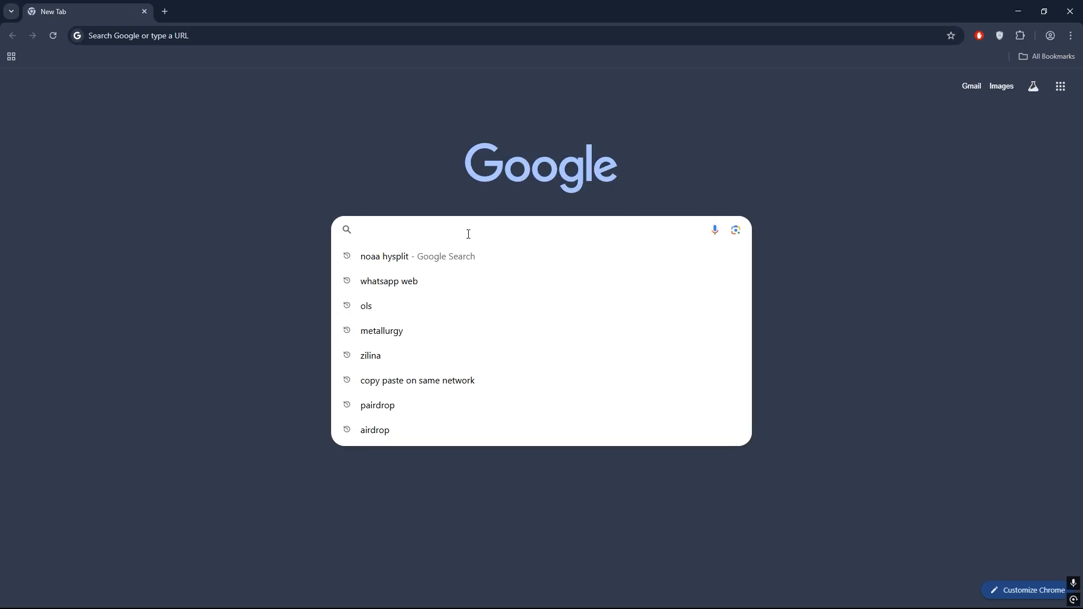
text(noaa hys)
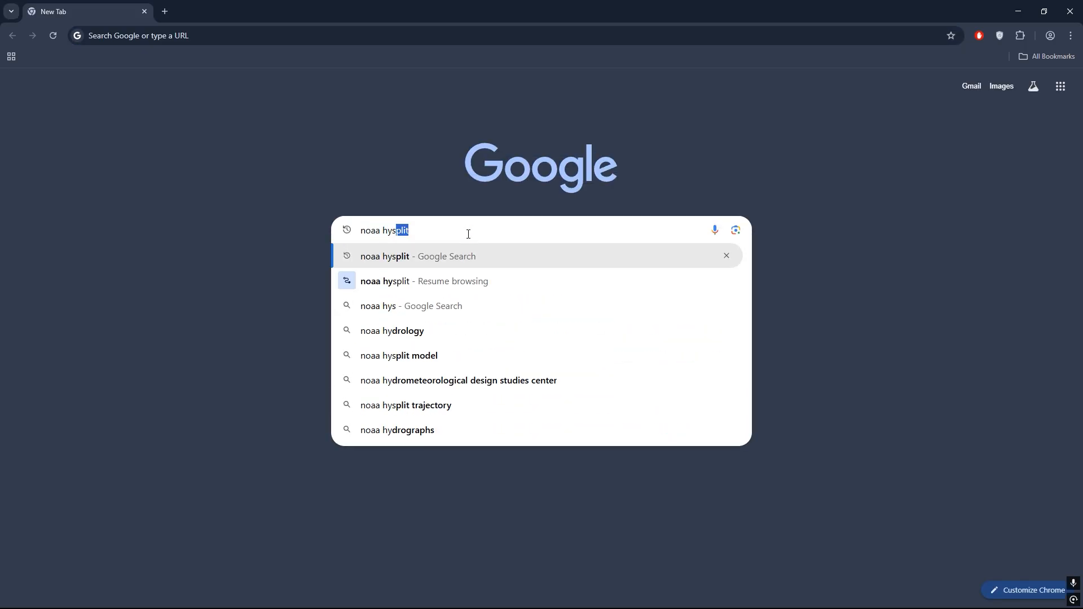
text(plit)
key(Return)
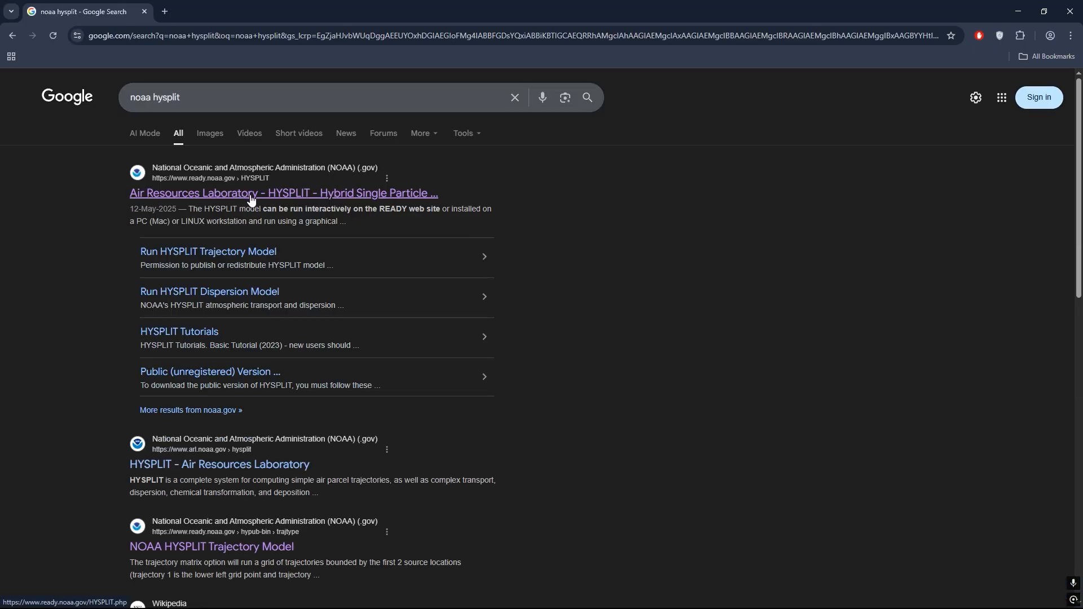
click(276, 195)
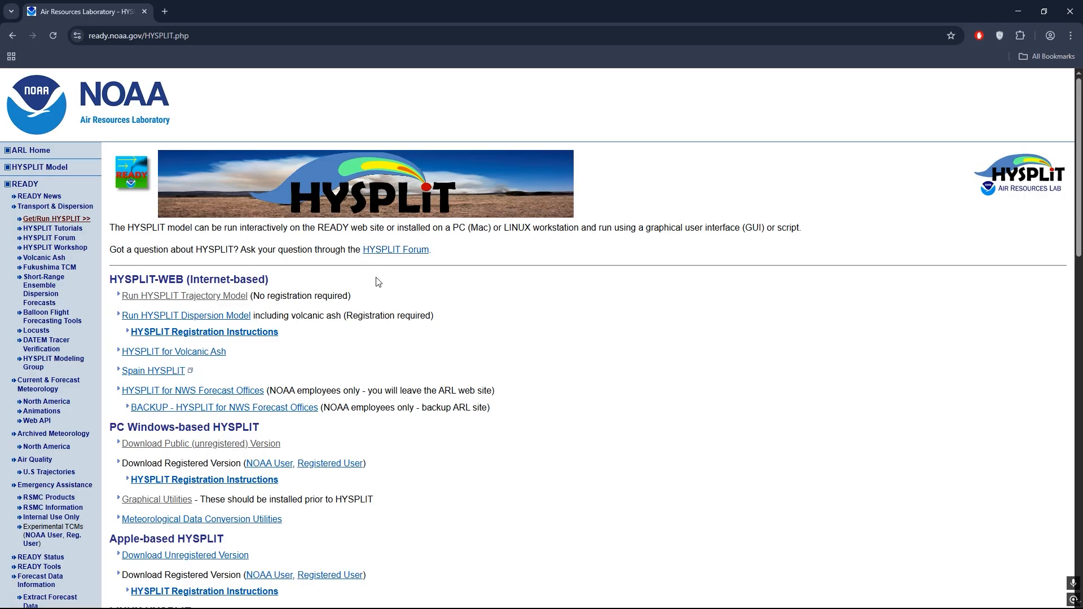
- Open the HYSPLIT Tutorials page from the On-Line Training/Help section
click(204, 301)
scroll(336, 299, down, 4)
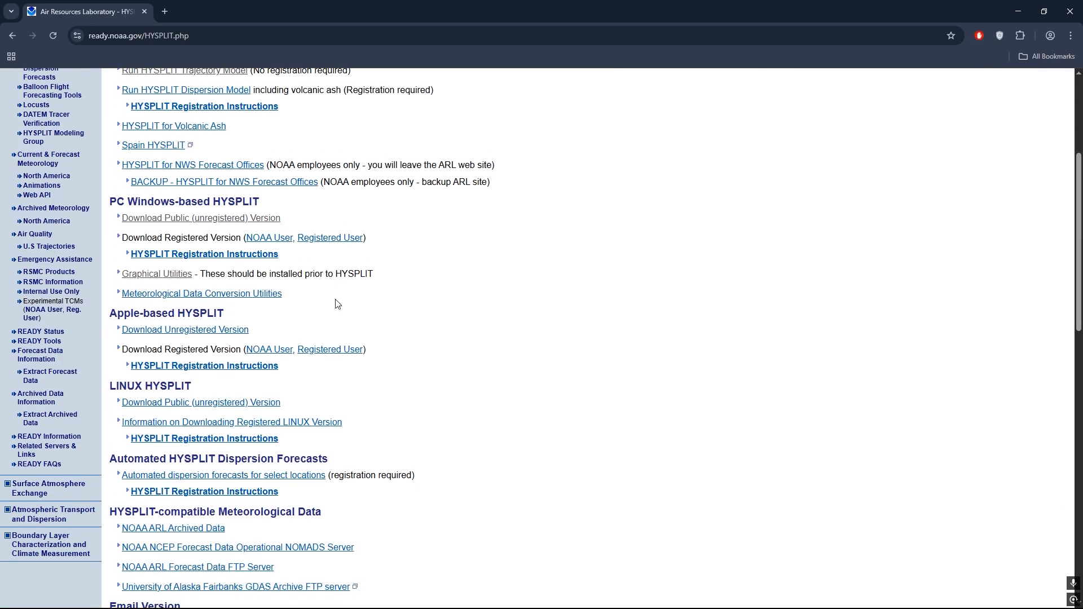
scroll(347, 299, down, 4)
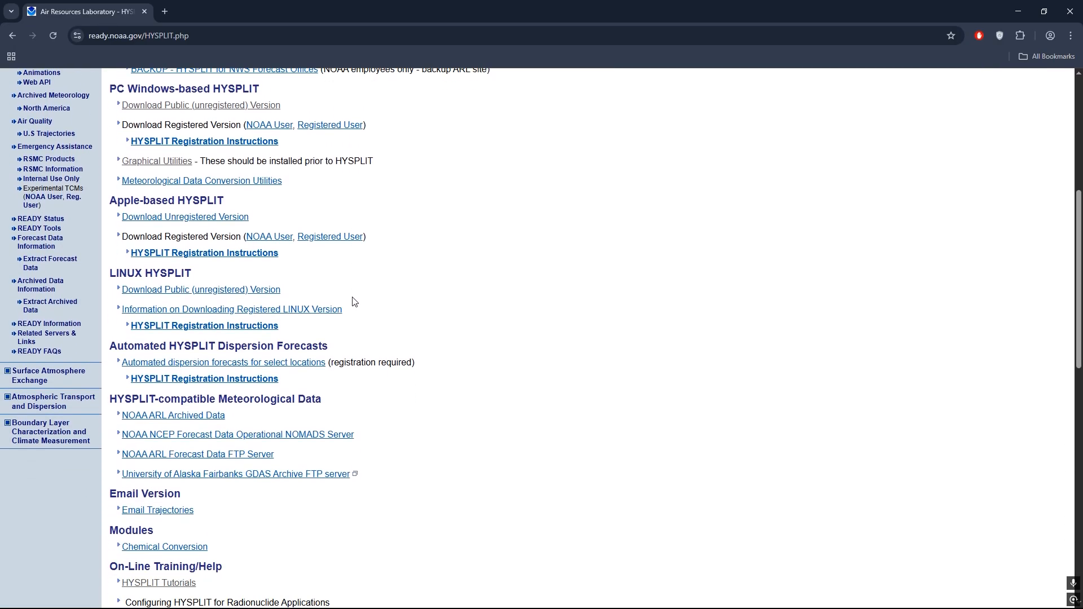
scroll(358, 303, down, 3)
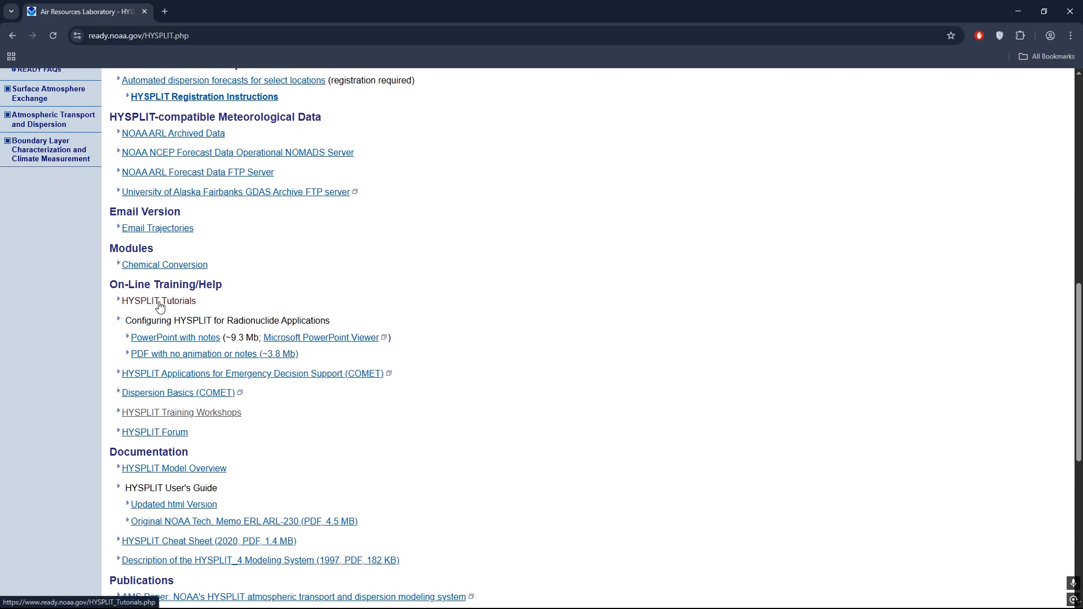
click(157, 305)
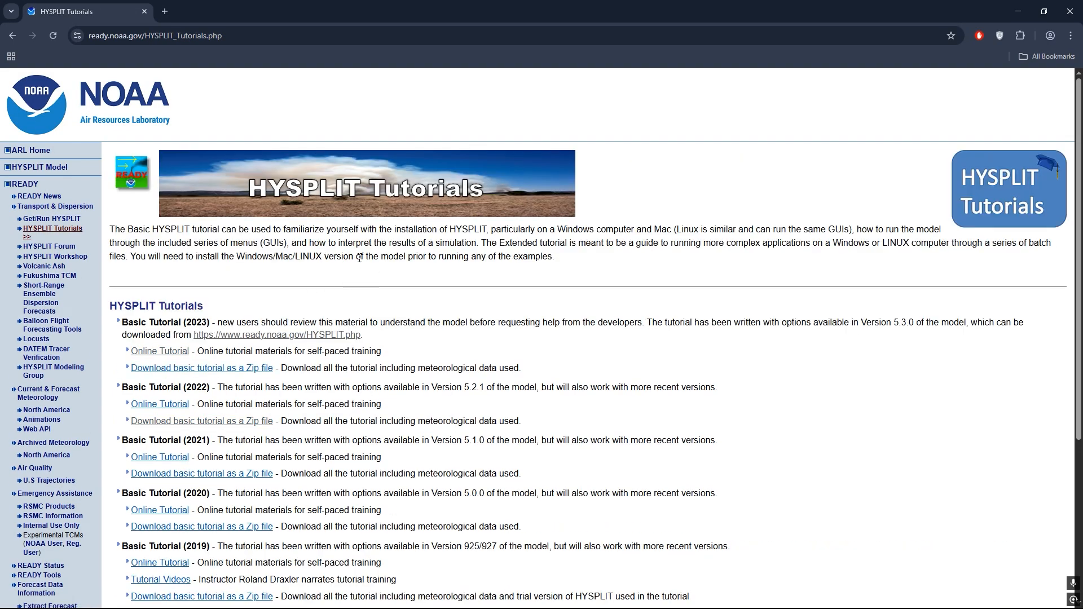
- Open the online version of the Basic Tutorial (2023) and go to its Windows PC installation page
scroll(213, 312, down, 1)
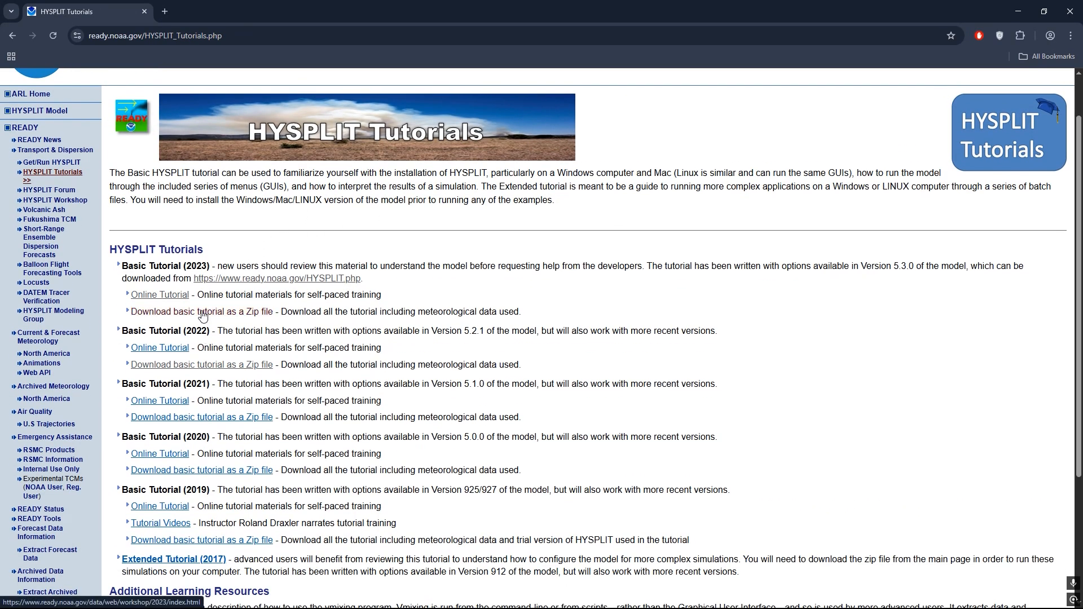
scroll(206, 315, down, 1)
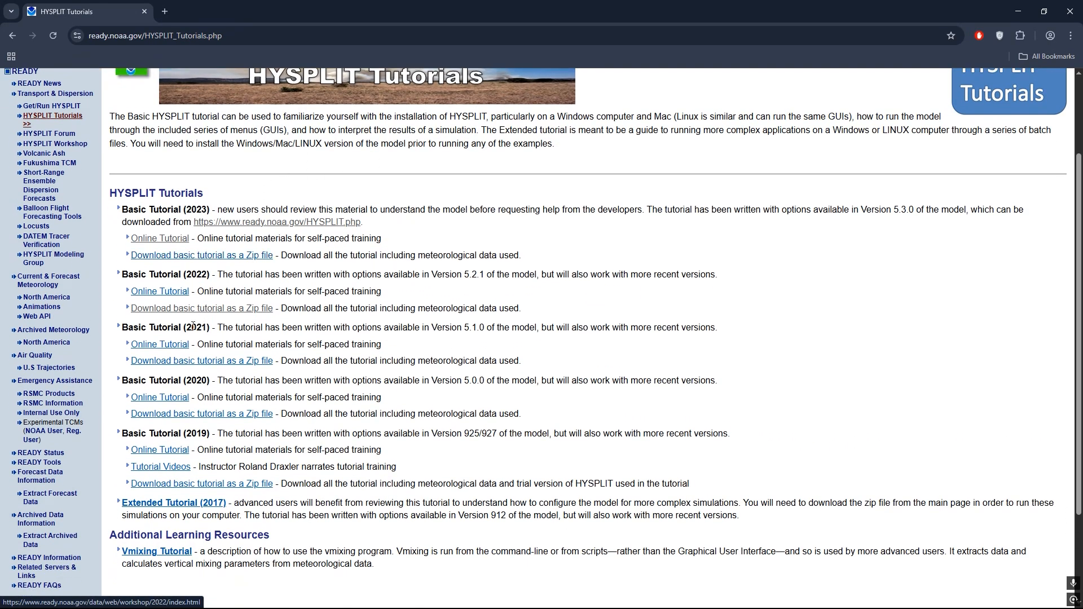
click(160, 240)
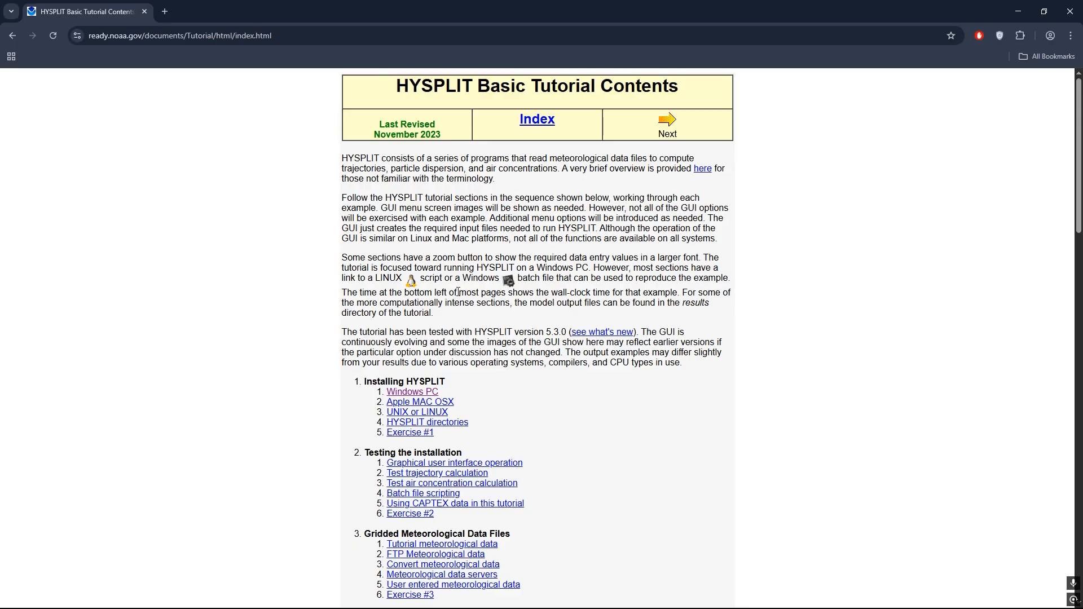
scroll(458, 292, down, 2)
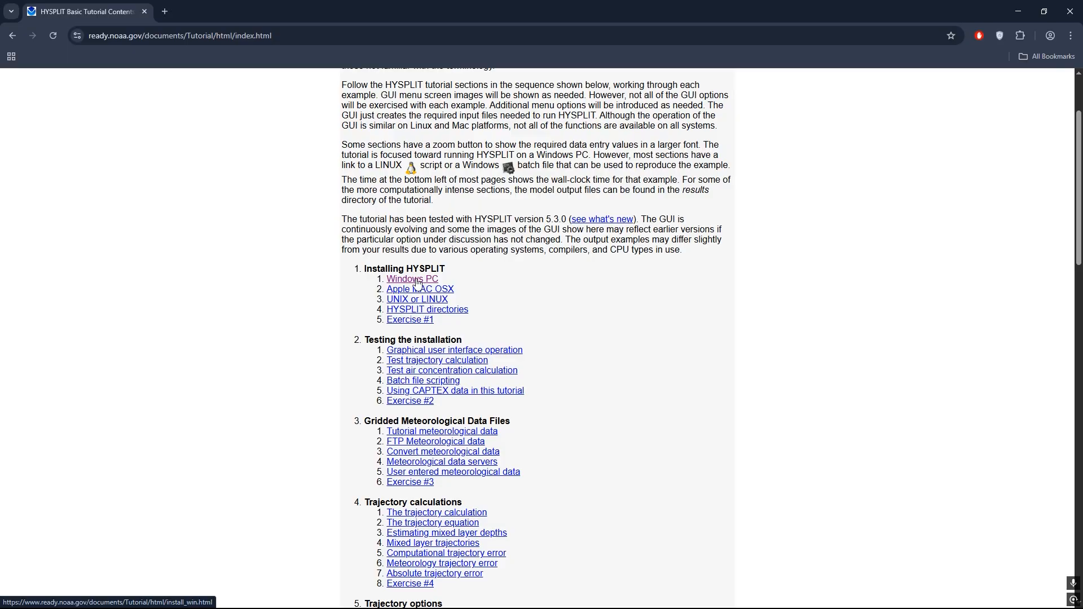
click(418, 281)
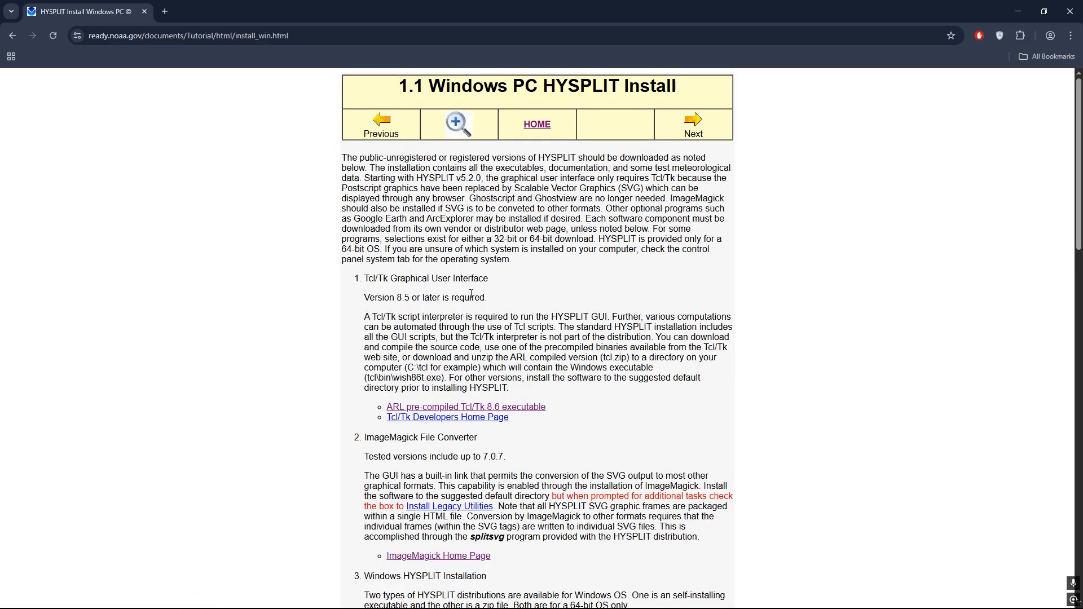
- Download the ARL pre-compiled Tcl/Tk 8.6 Windows executable, then return to the installation guide and close the utilities page
scroll(471, 293, down, 1)
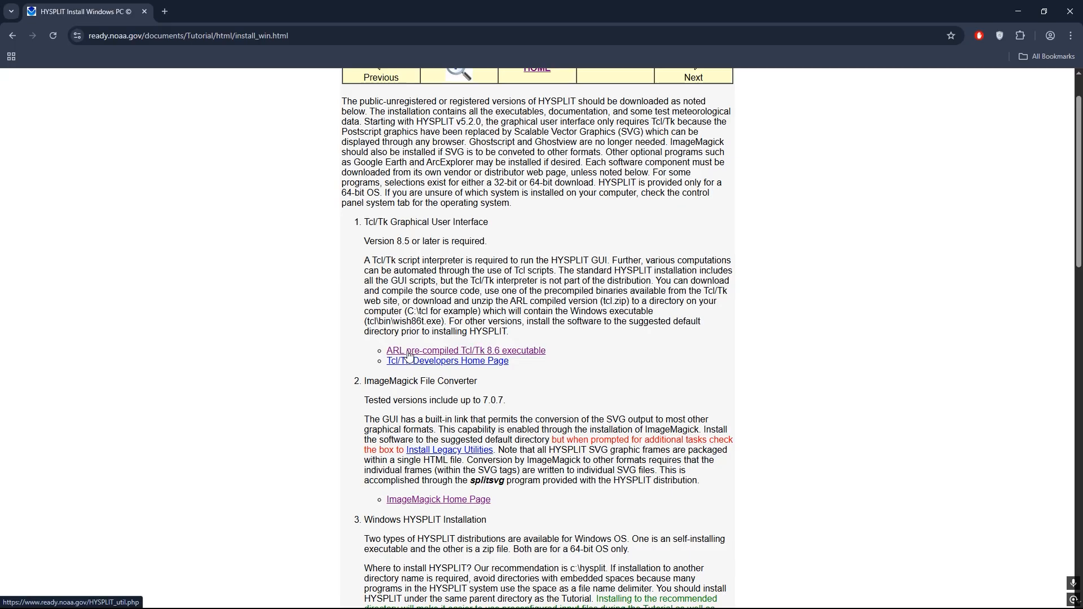
click(458, 354)
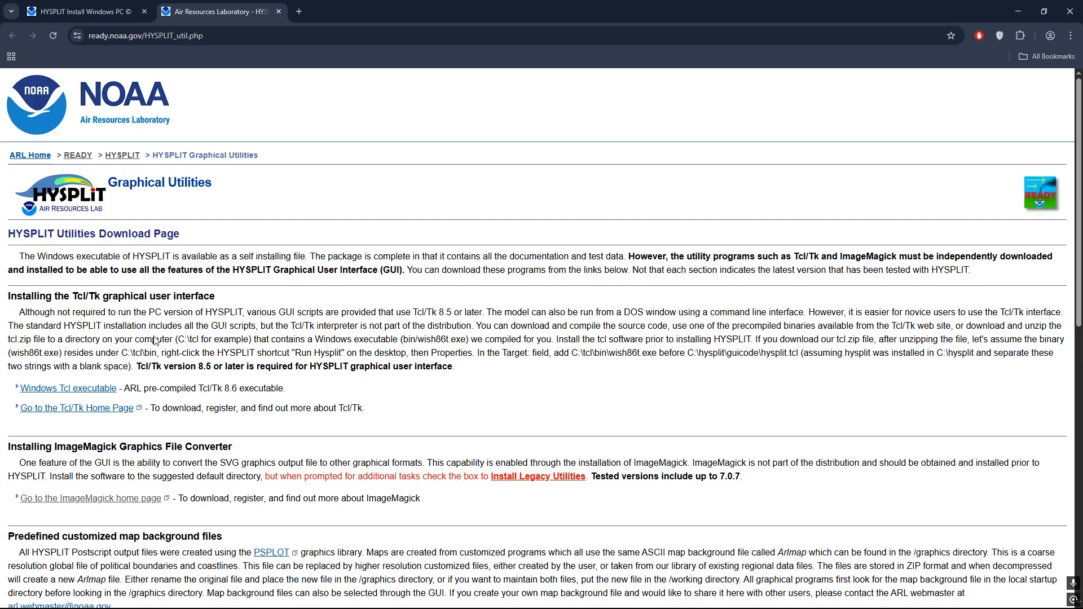
click(70, 393)
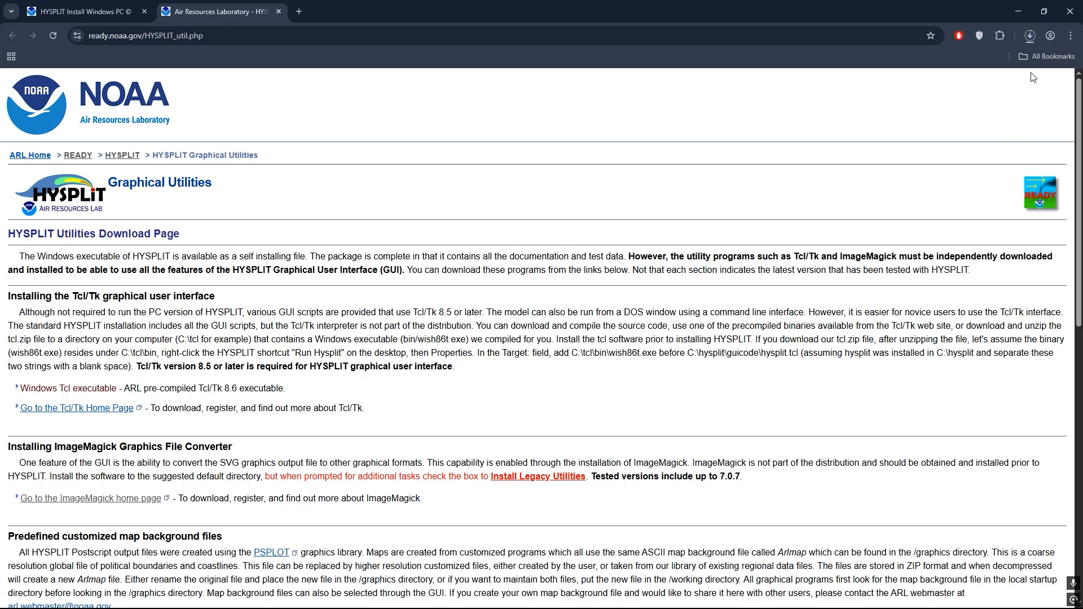
click(1029, 36)
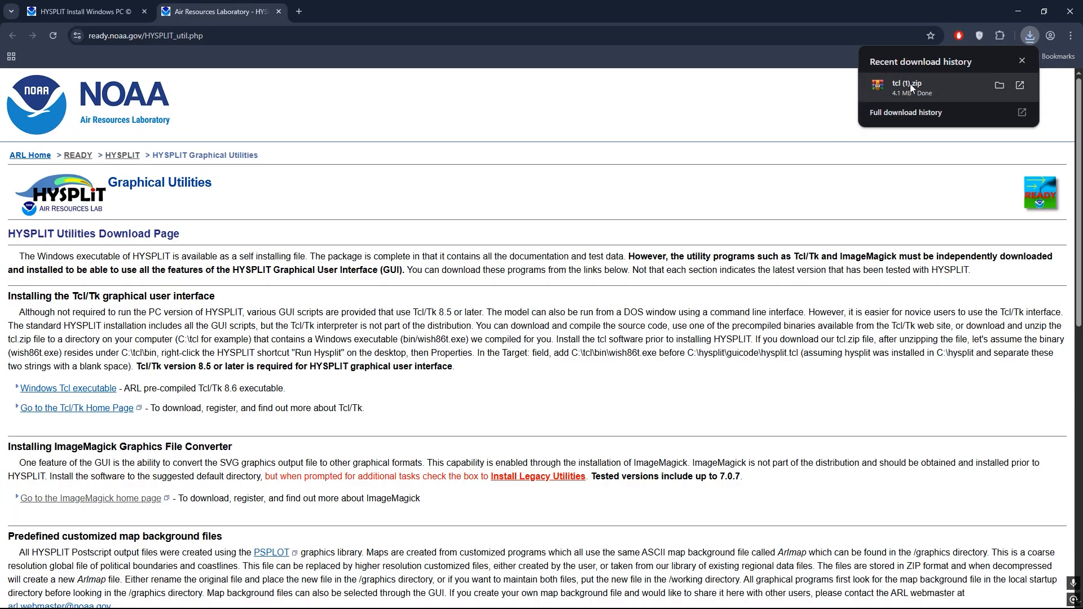
click(389, 196)
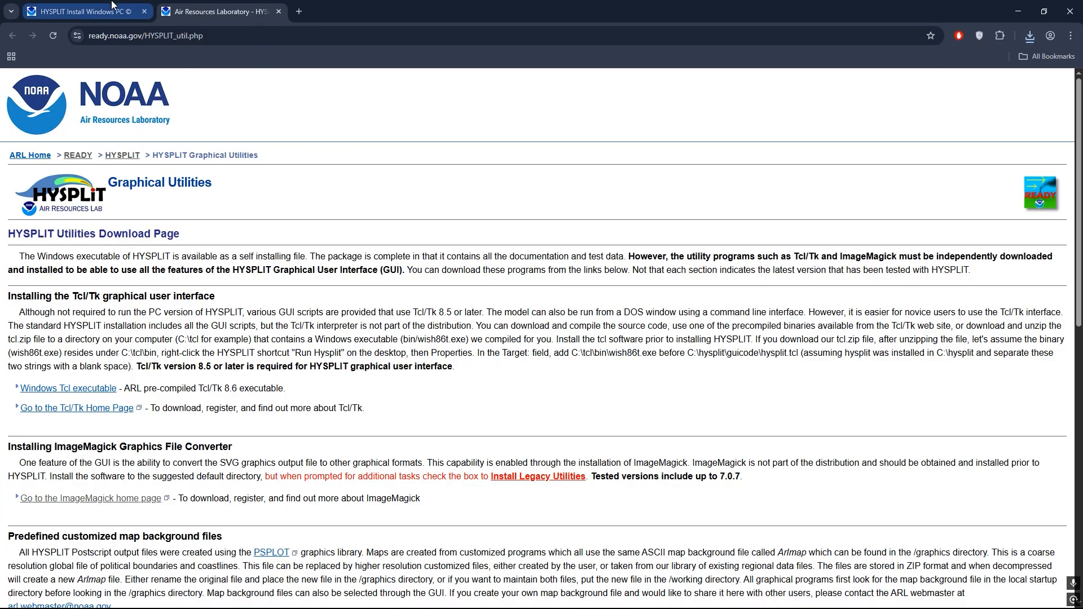
click(85, 12)
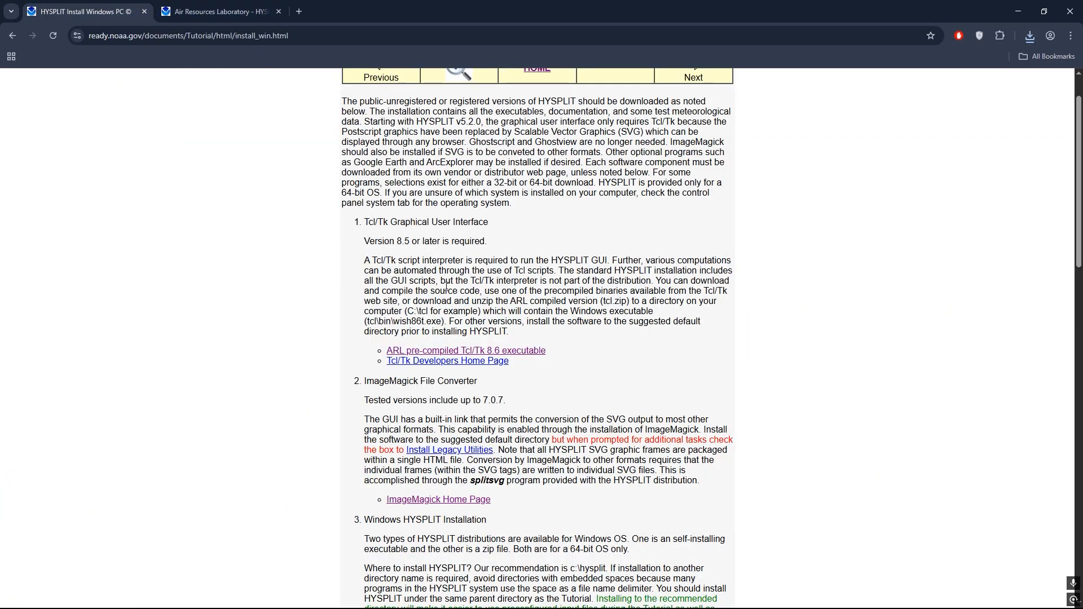
click(278, 11)
- Open the ImageMagick site from the installation guide and go to the Windows Binary Release downloads
scroll(521, 377, down, 1)
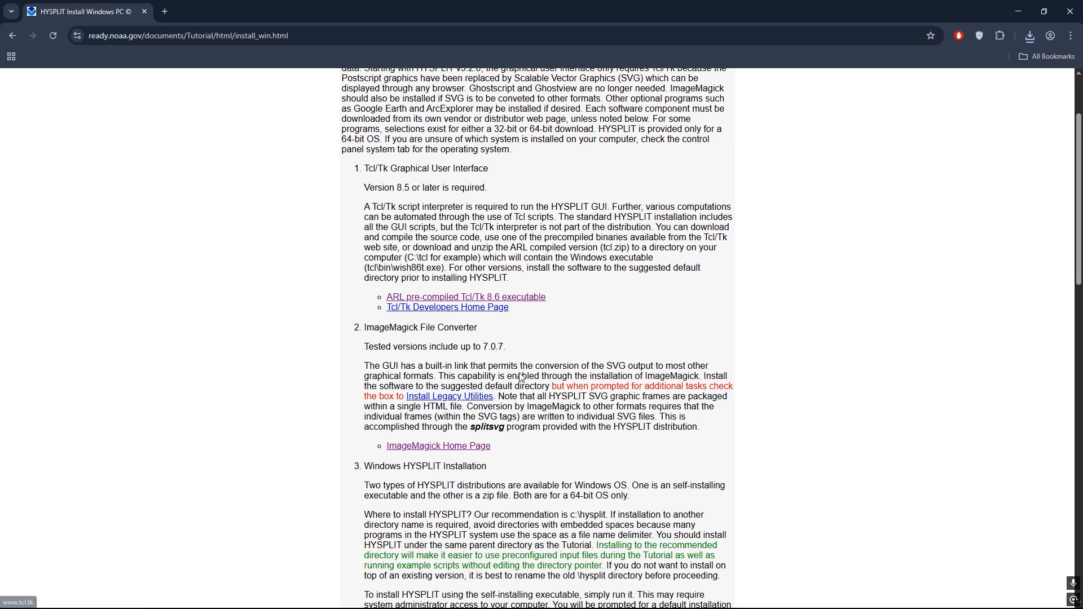
scroll(521, 377, down, 2)
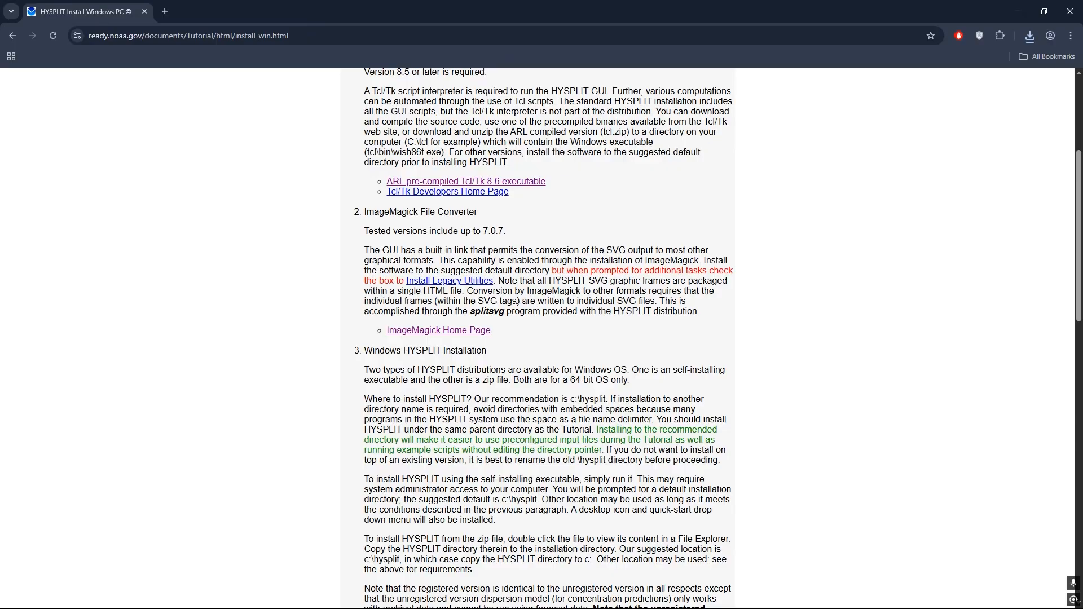
click(443, 335)
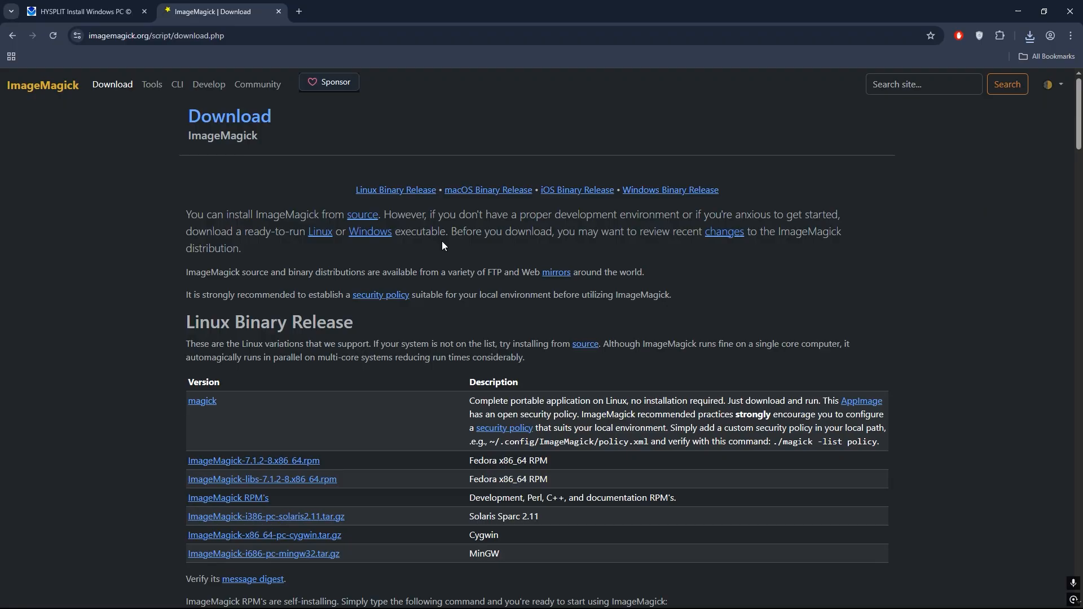
scroll(442, 245, down, 1)
scroll(529, 168, up, 1)
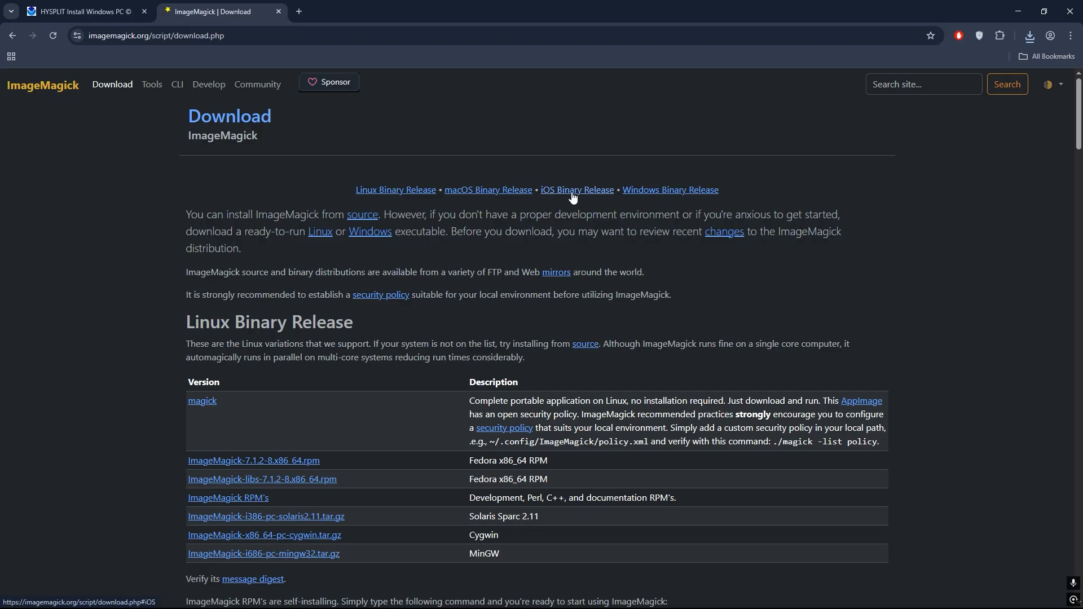
click(671, 192)
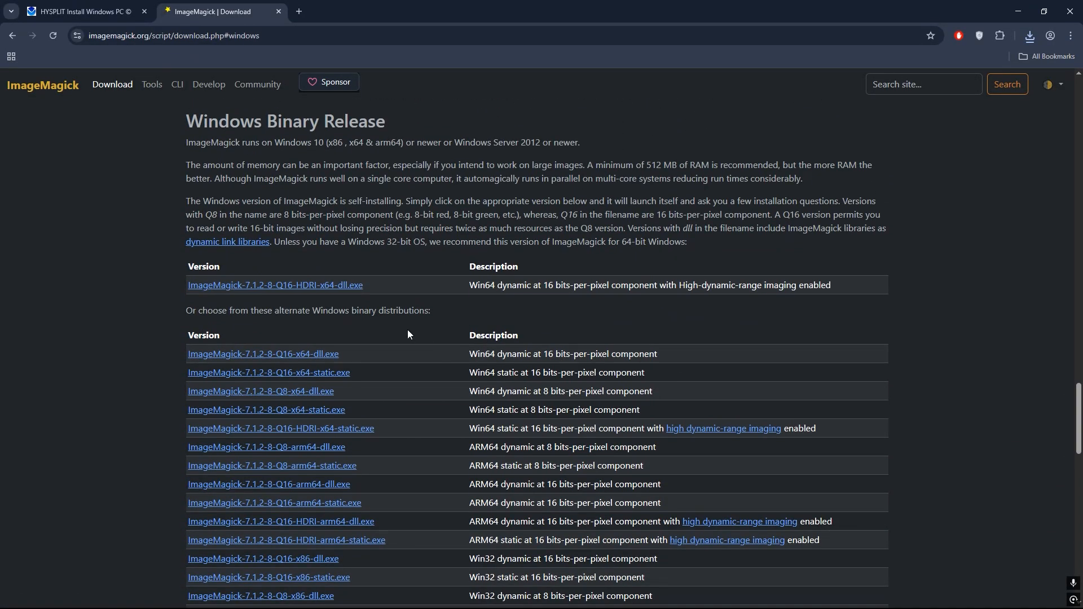
- Download ImageMagick-7.1.2-8-Q16-HDRI-x64-dll.exe and close the ImageMagick page
click(316, 287)
click(1035, 34)
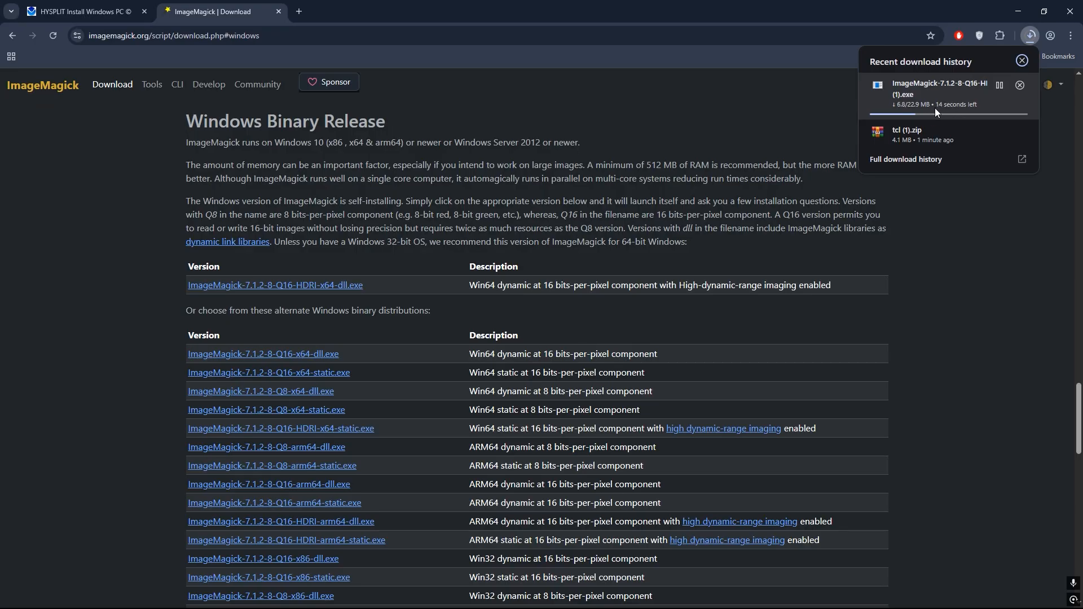
click(689, 109)
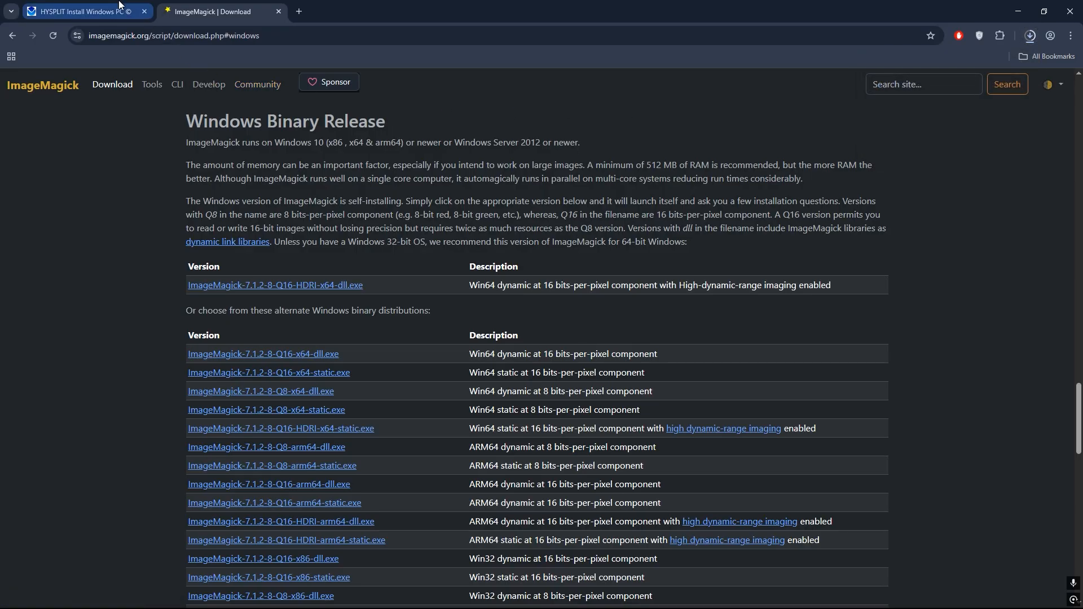
click(279, 11)
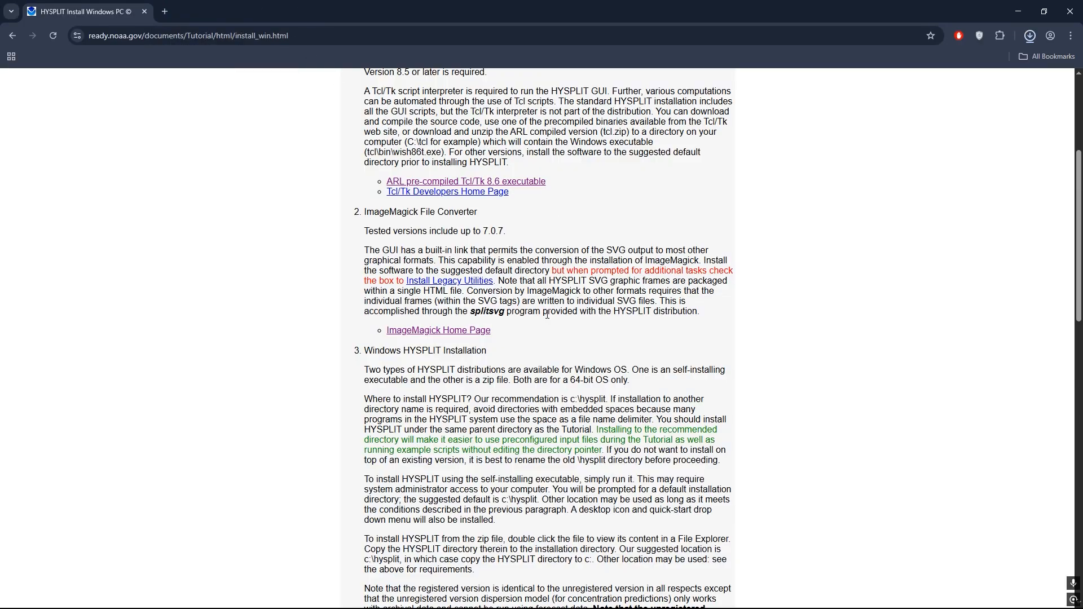
- Open the web download page for the unregistered version of HYSPLIT from the Windows HYSPLIT Installation section
scroll(546, 315, down, 1)
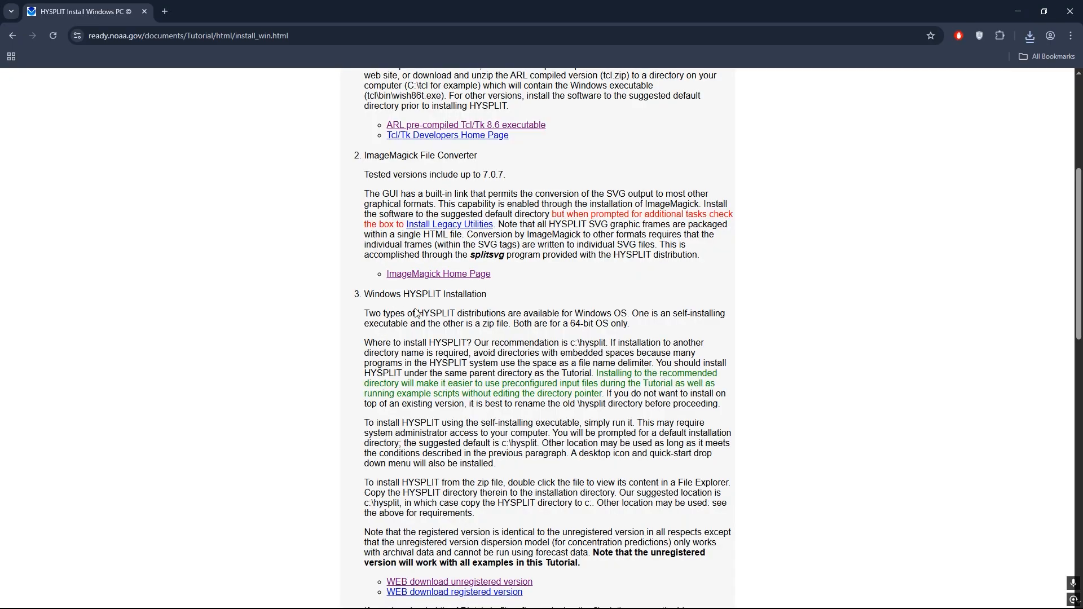
scroll(417, 313, down, 1)
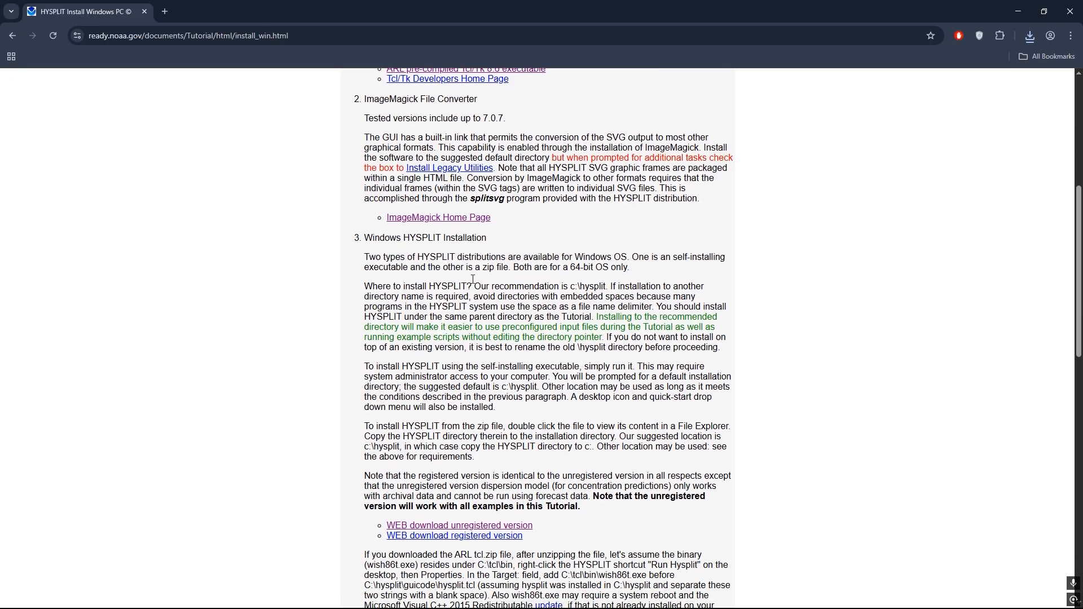
scroll(485, 356, down, 1)
scroll(465, 424, down, 1)
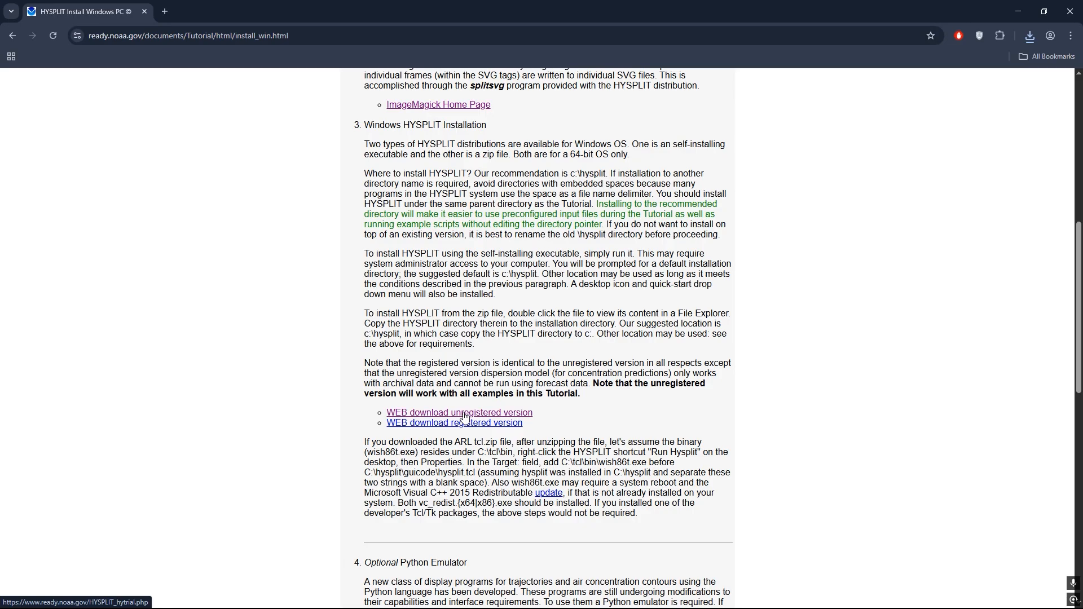
click(464, 416)
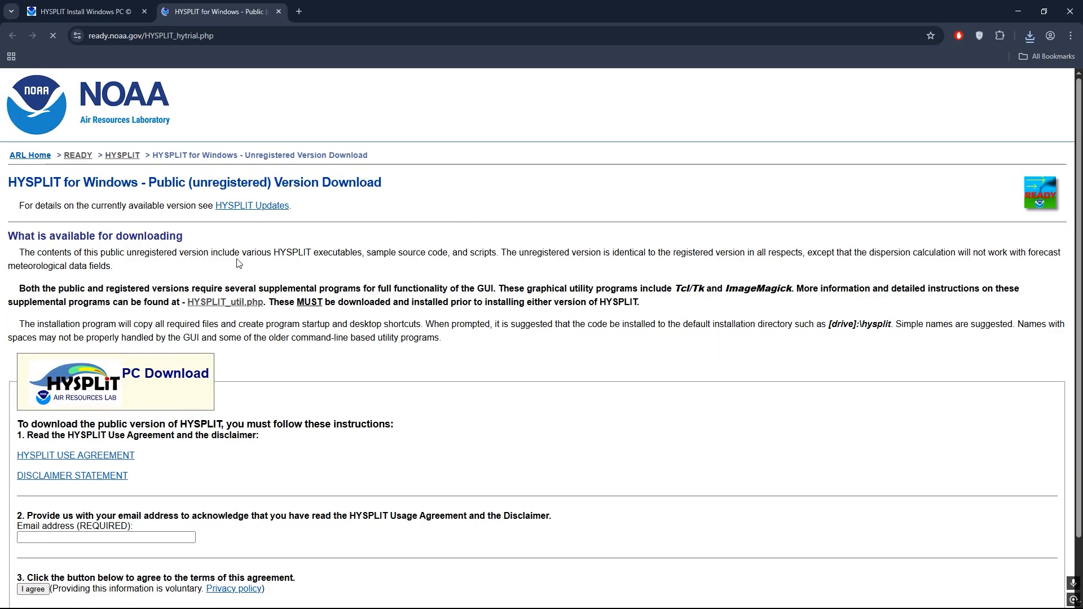
- Fill in the required email address for the public HYSPLIT download and agree to the terms
scroll(240, 265, down, 1)
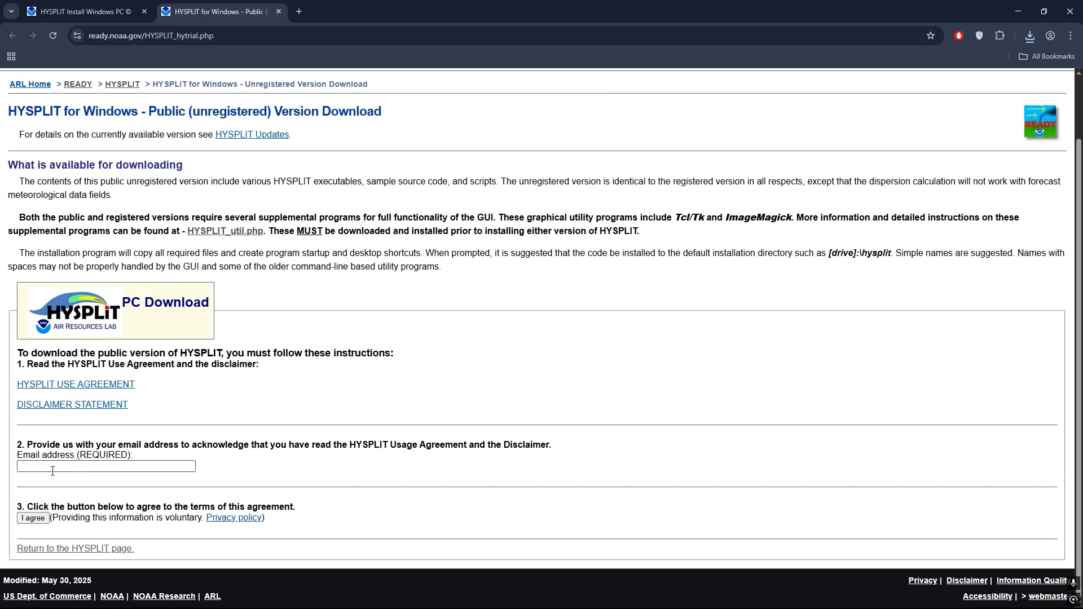
click(102, 468)
click(90, 490)
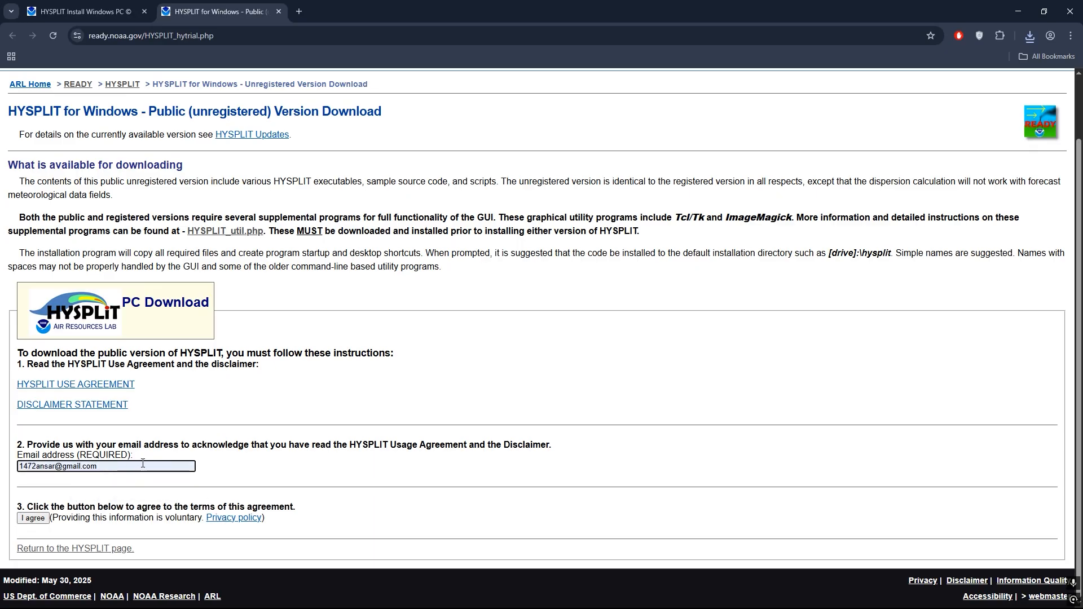
click(35, 519)
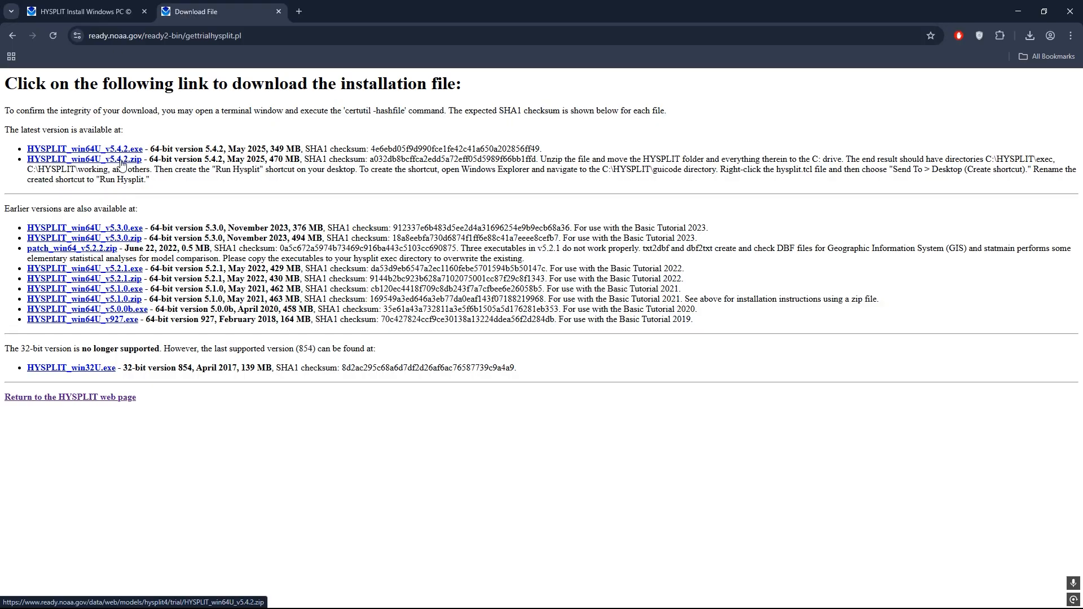
- Start downloading HYSPLIT_win64U_v5.4.2.zip and cancel that download in the recent download history
click(121, 164)
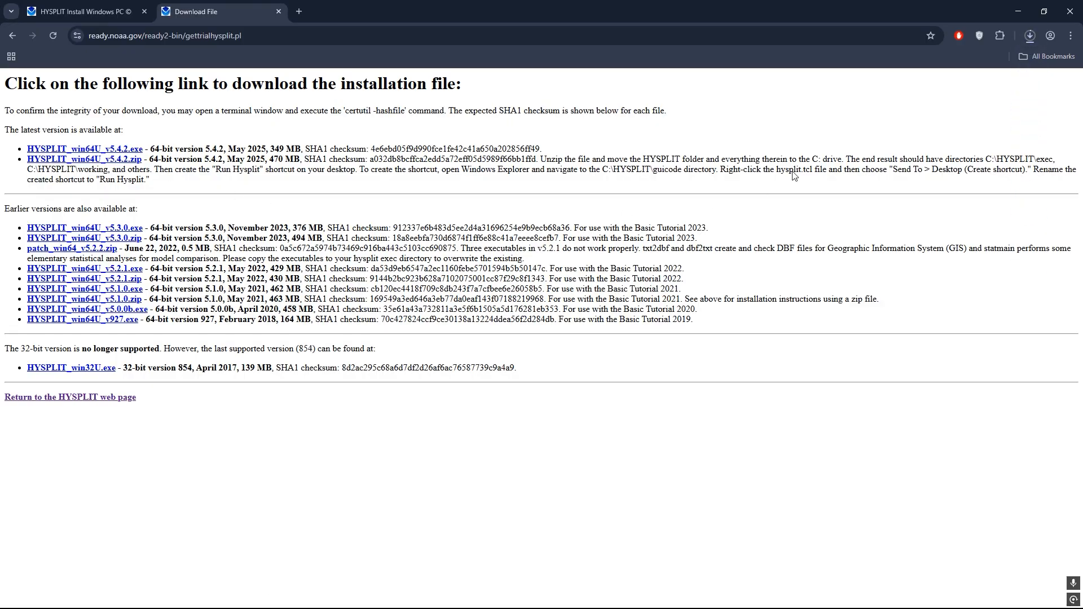
click(1031, 36)
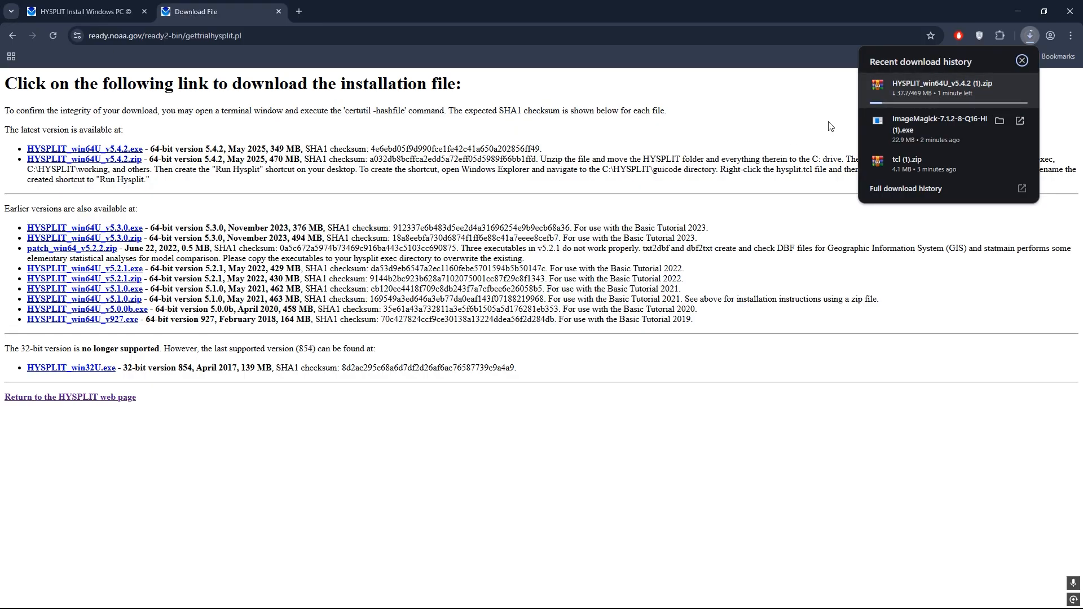
mouse_move(986, 80)
click(1000, 85)
click(1020, 86)
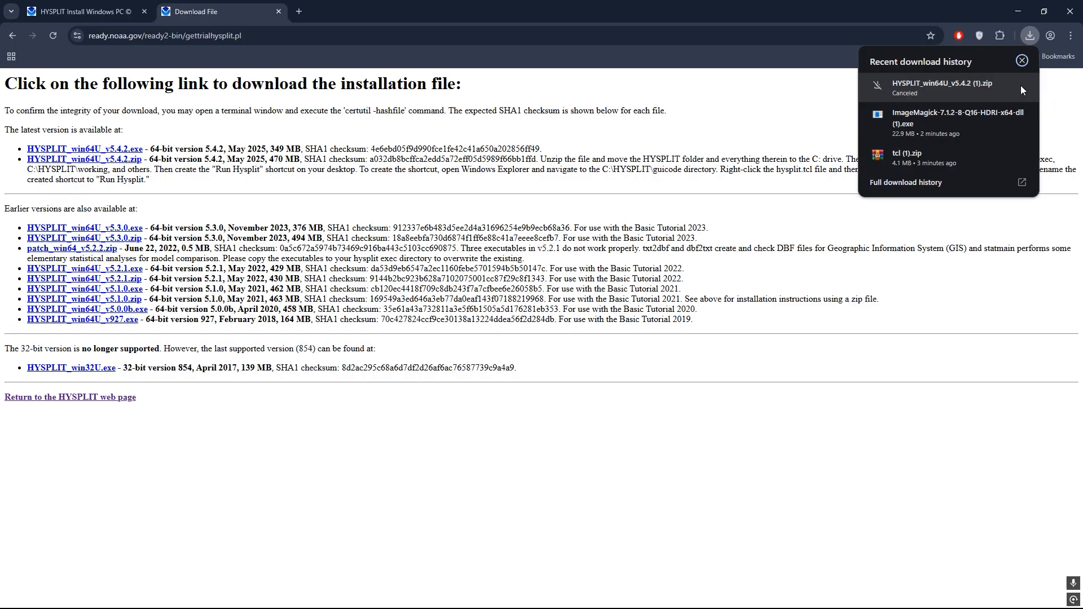
click(723, 127)
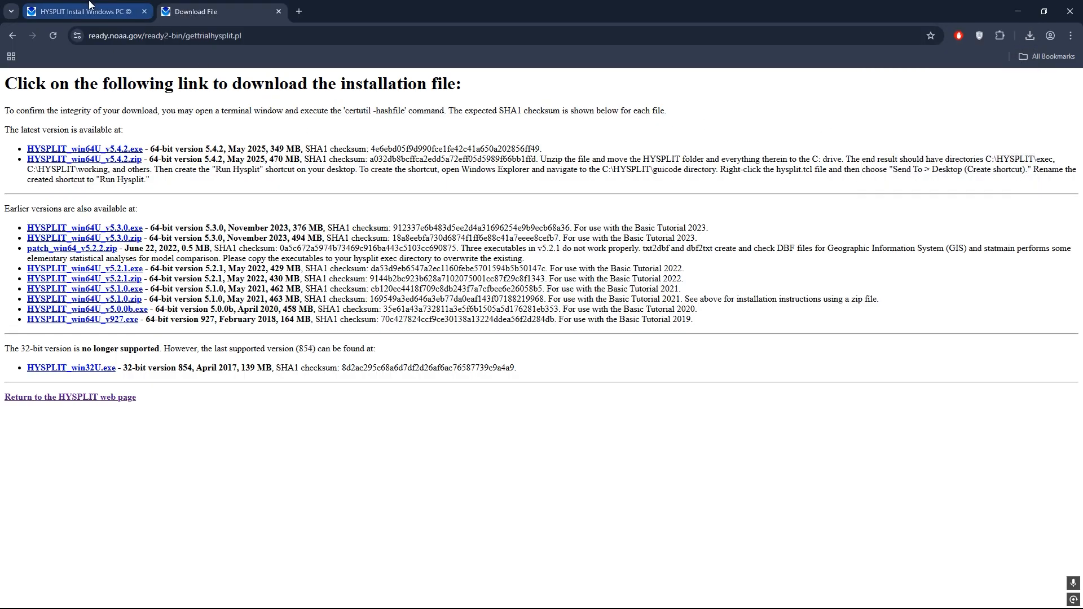
- Close the download page and review the Windows HYSPLIT installation notes and optional components in the installation guide
click(279, 12)
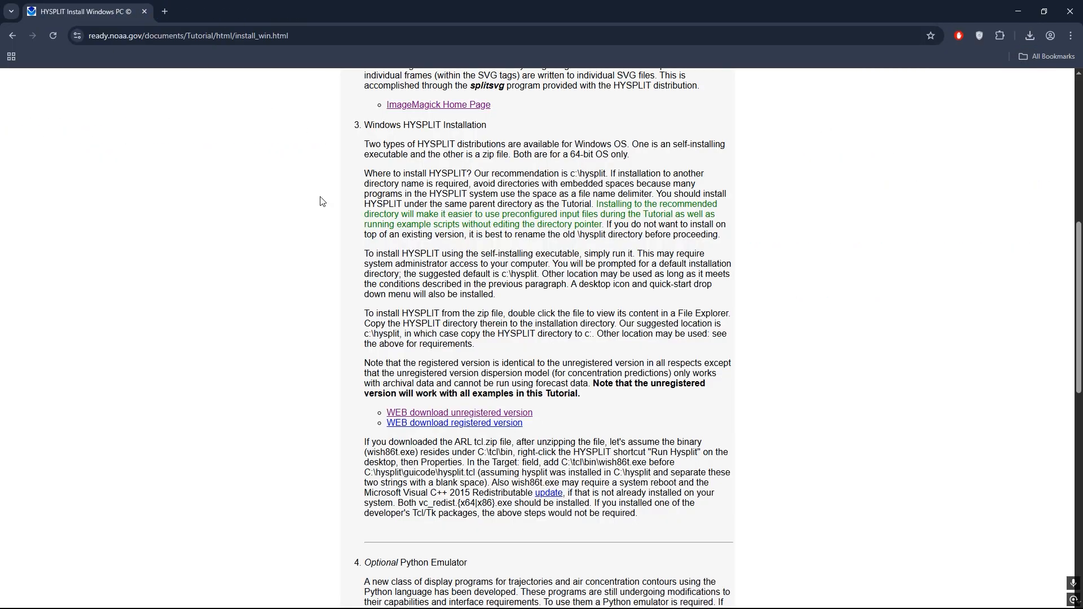
scroll(497, 303, down, 2)
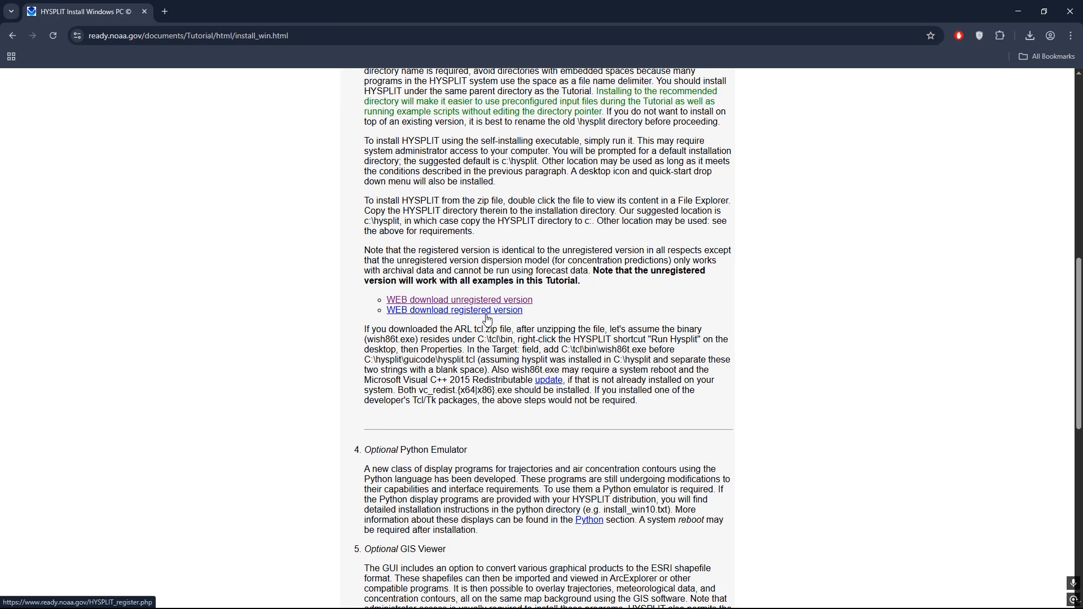
scroll(509, 339, down, 1)
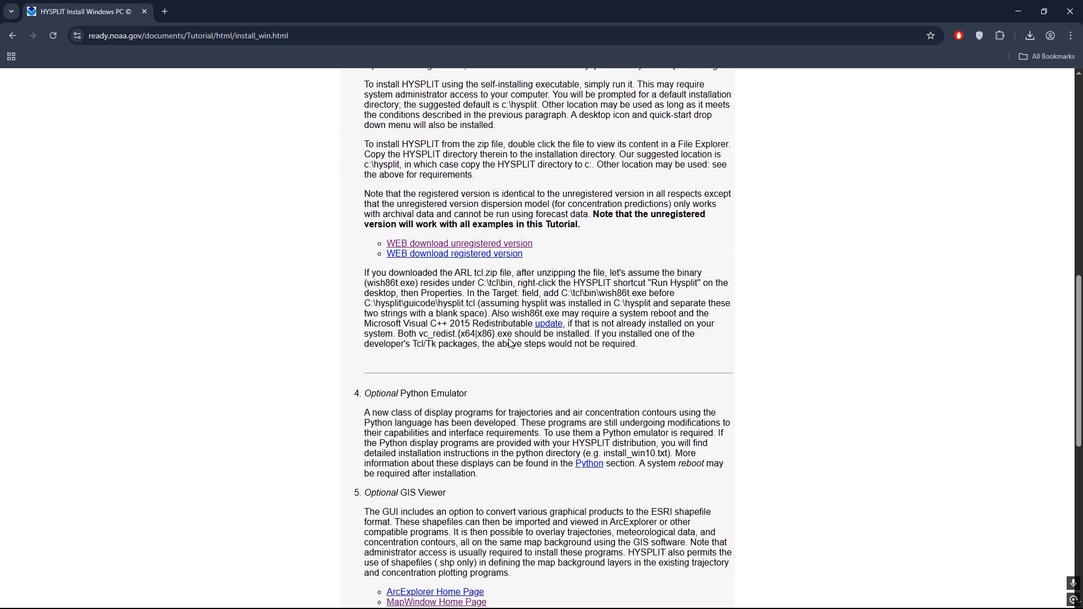
scroll(467, 362, down, 2)
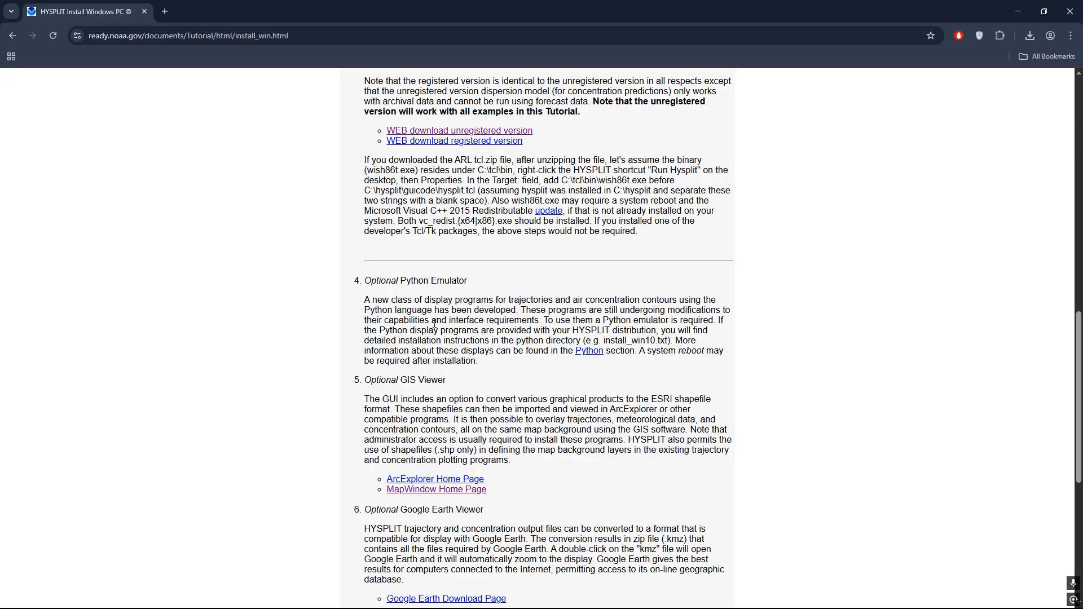
scroll(418, 395, down, 2)
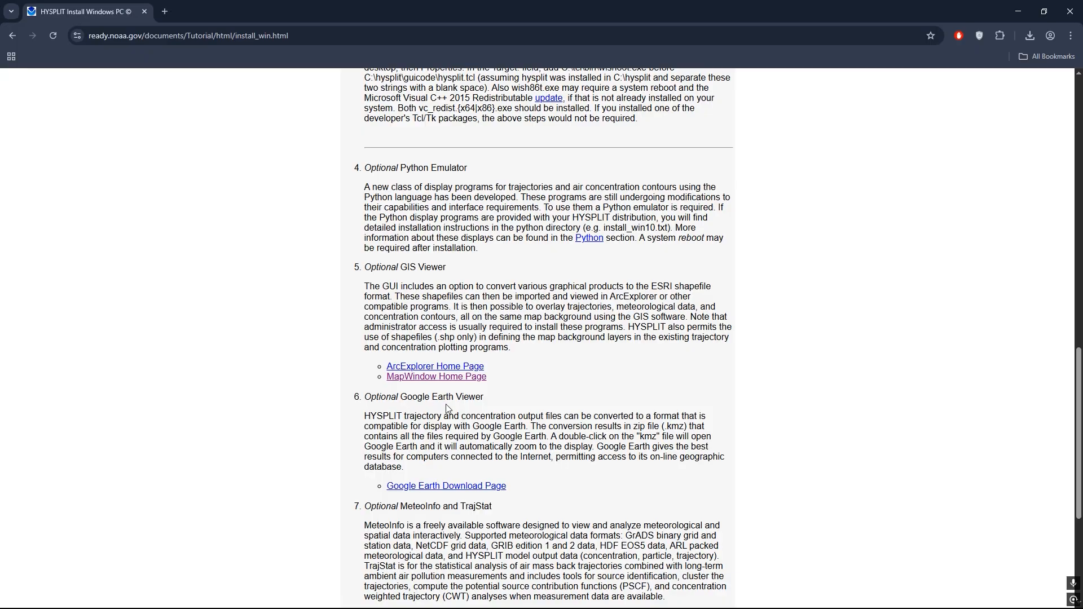
scroll(446, 404, down, 1)
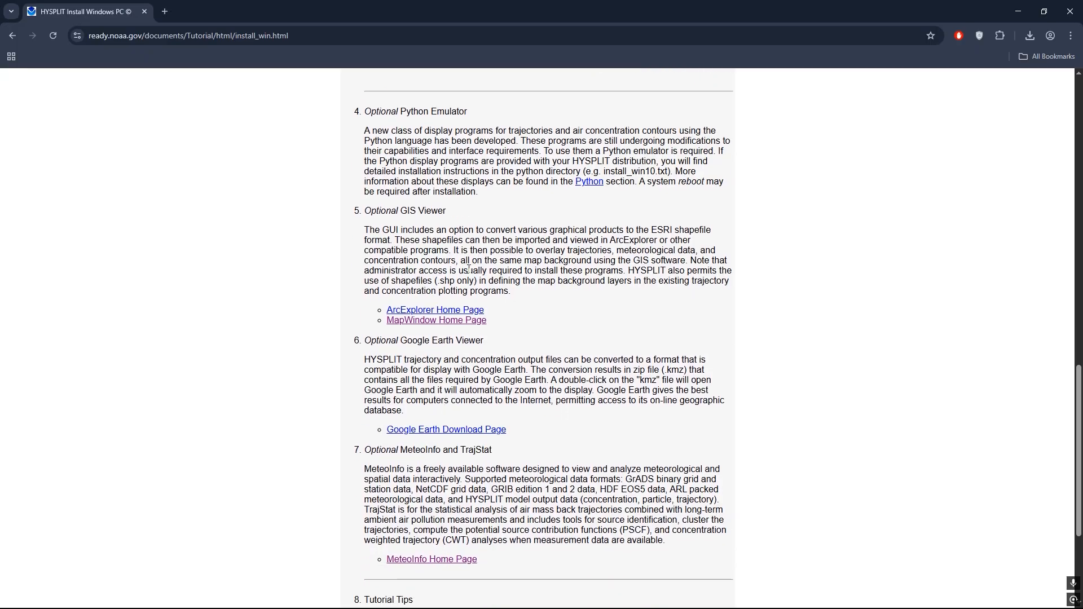
scroll(477, 234, up, 4)
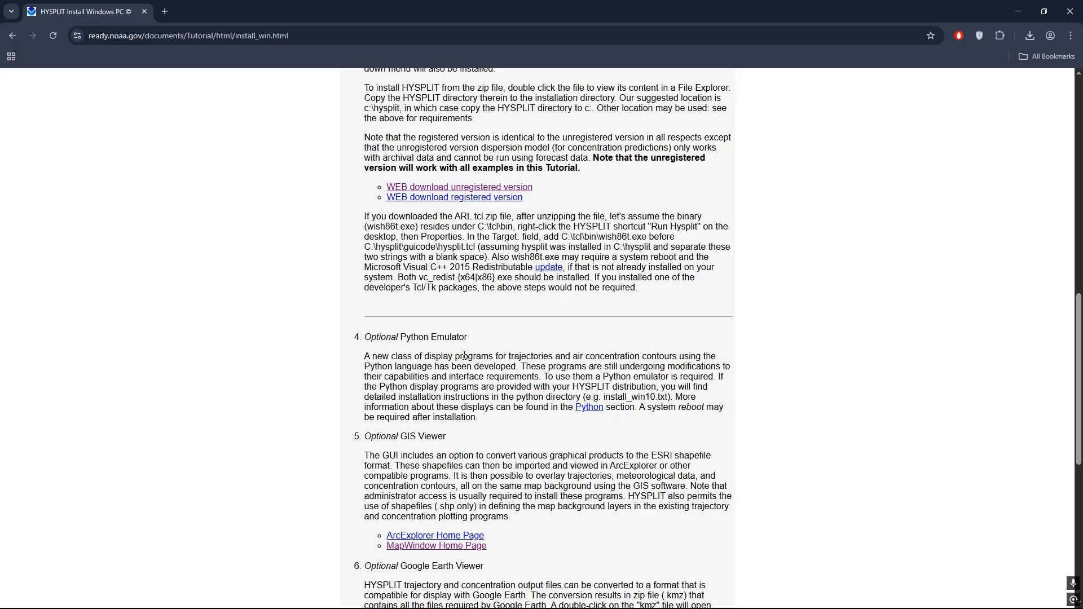
scroll(456, 366, up, 11)
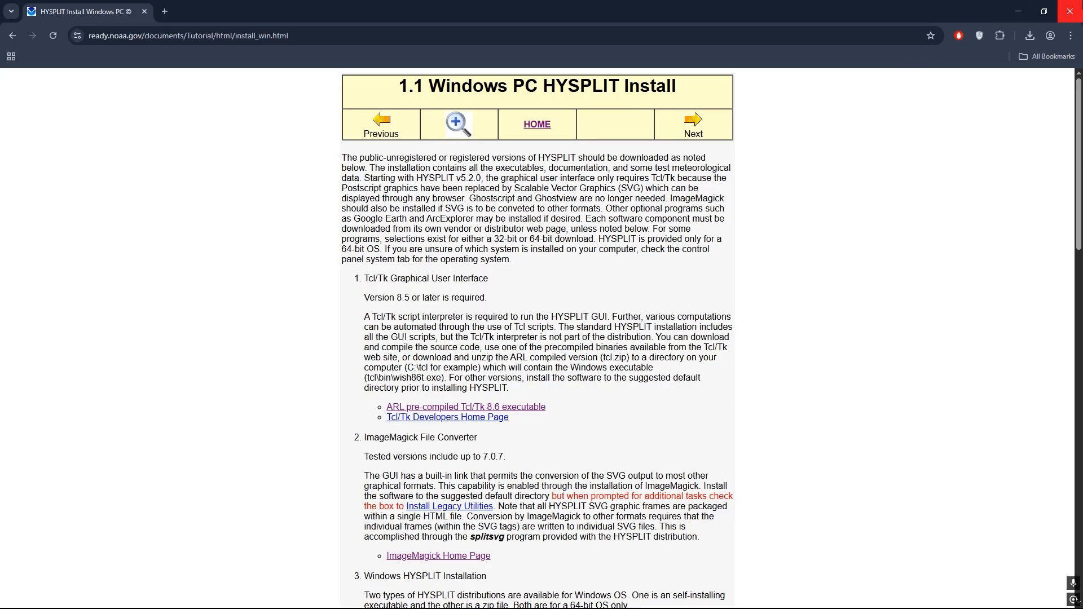
- Minimize the browser, refresh the desktop and open the Downloads folder in File Explorer
click(1021, 12)
right_click(369, 113)
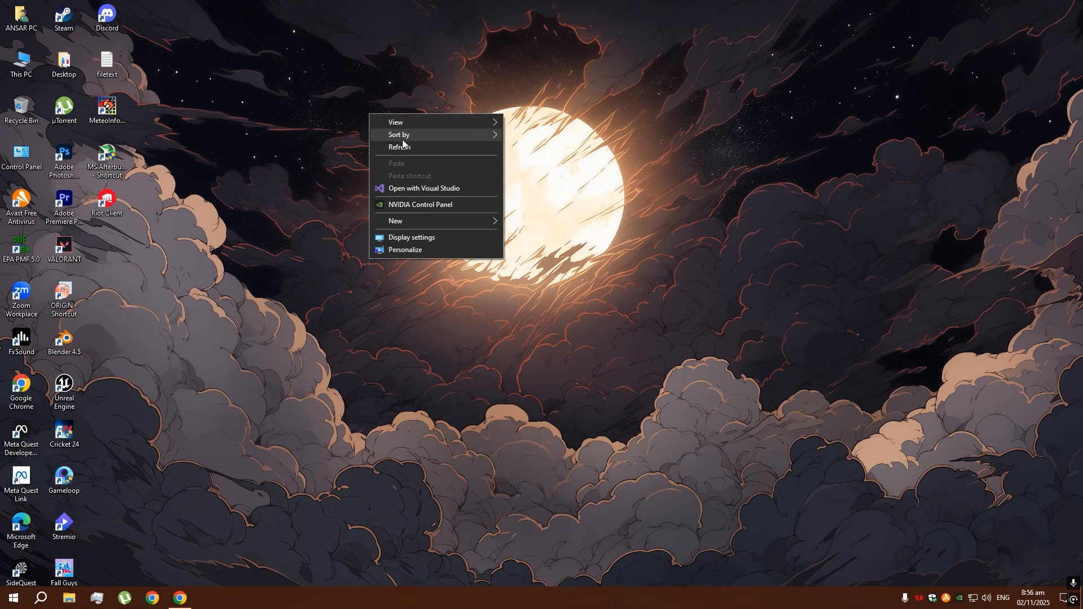
click(386, 144)
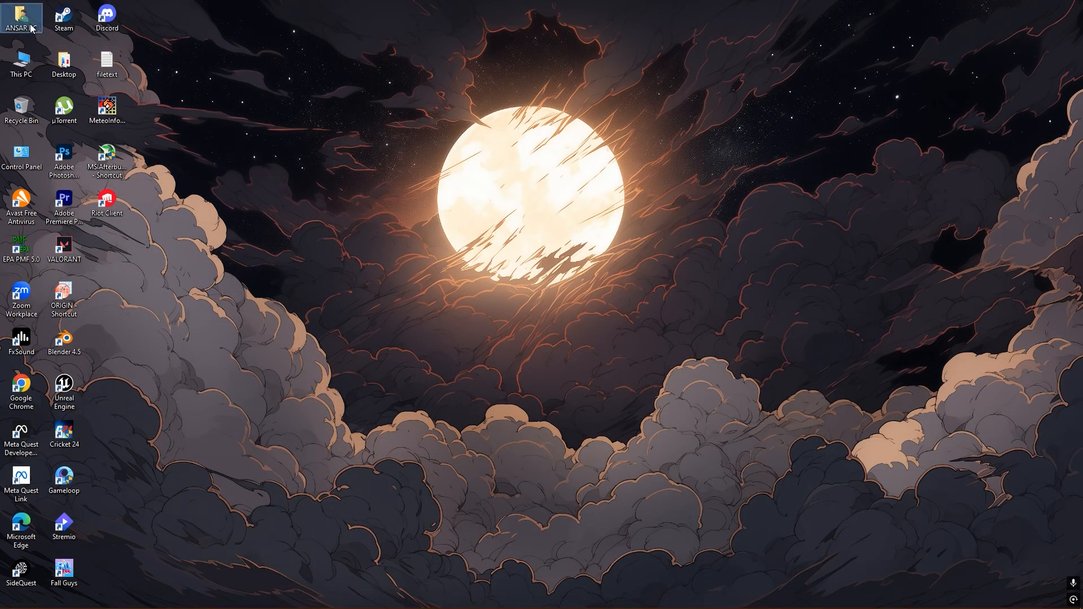
double_click(21, 16)
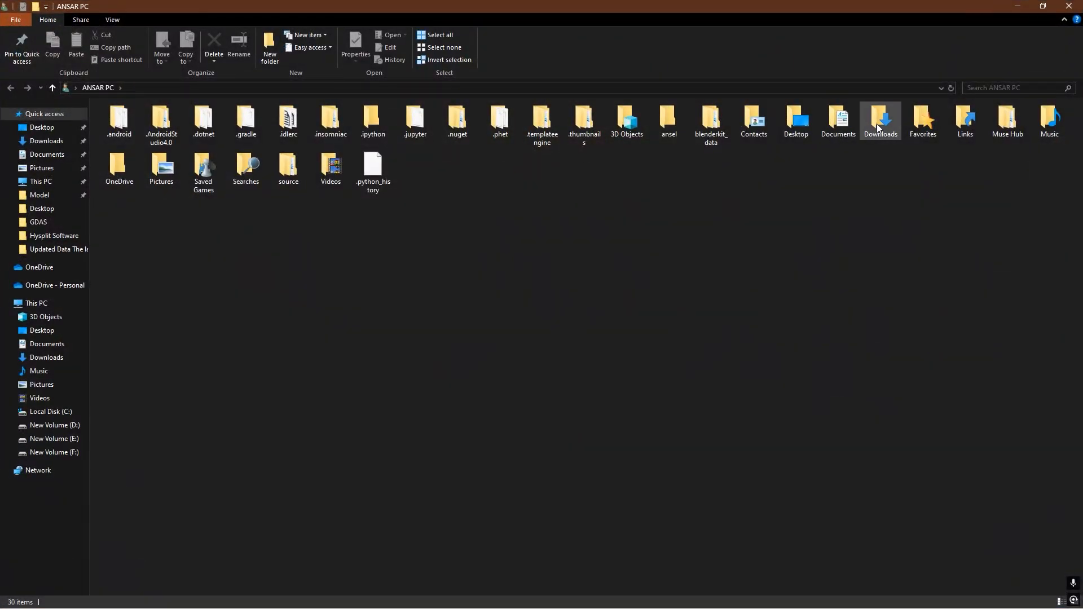
double_click(877, 124)
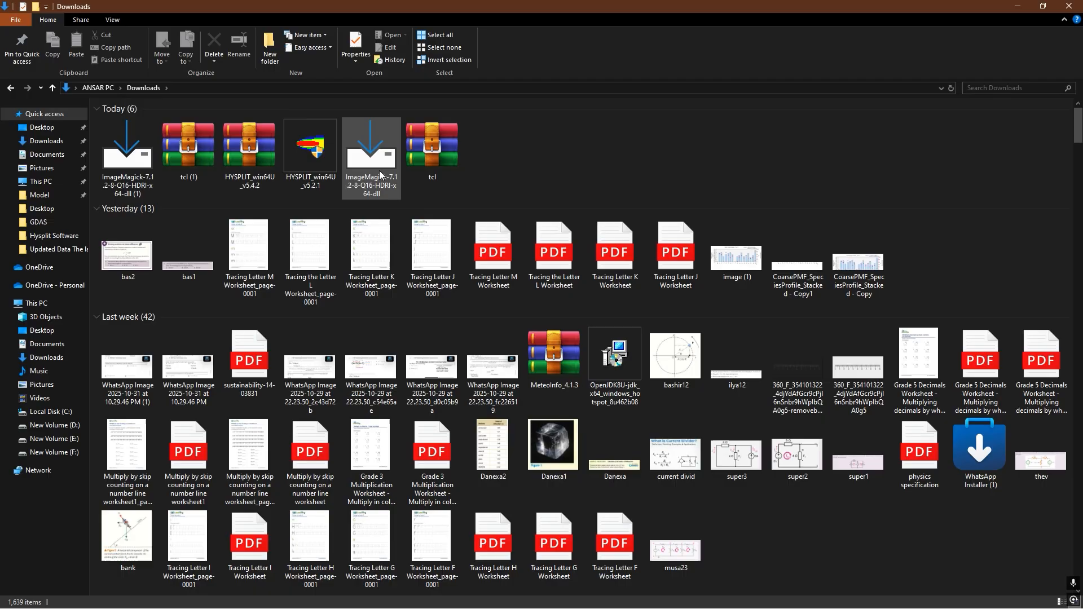
- Delete the duplicate downloads ImageMagick-7.1.2-8-Q16-HDRI-x64-dll (1) and tcl (1), and refresh the Downloads folder
click(381, 168)
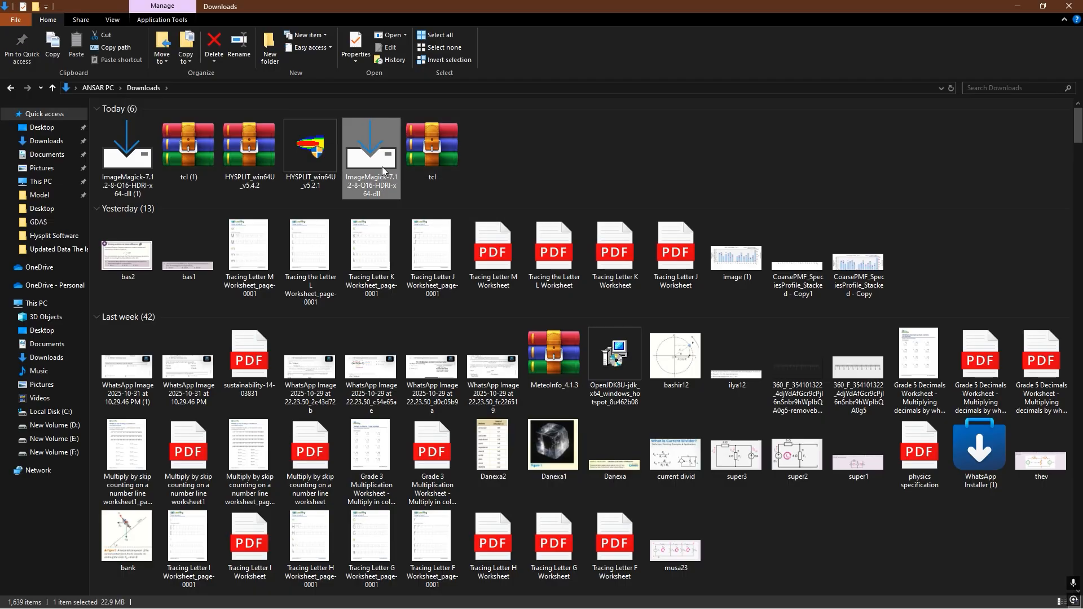
click(200, 158)
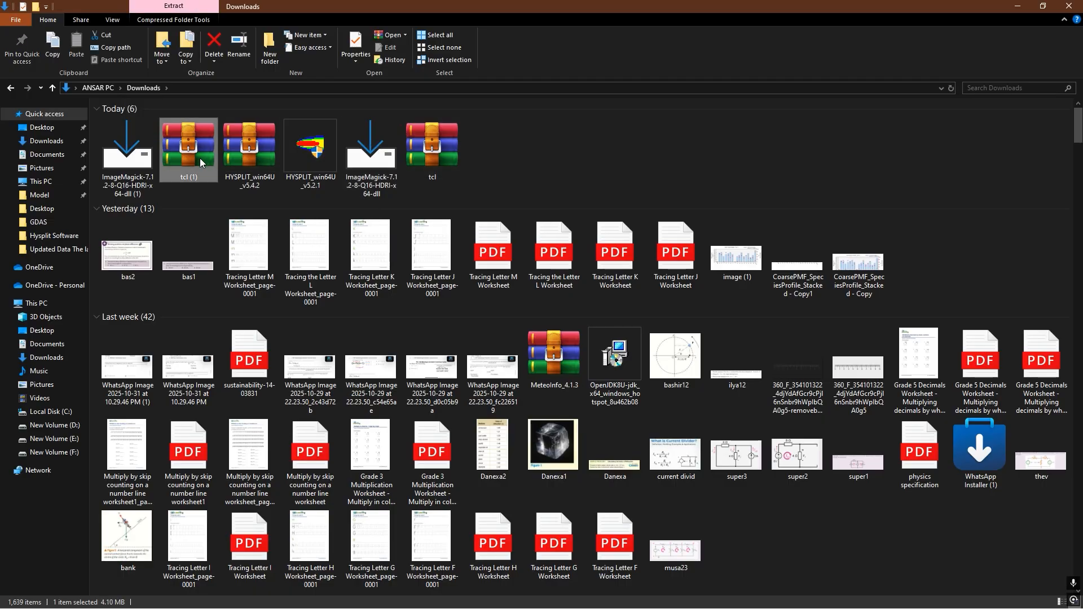
ctrl+click(144, 164)
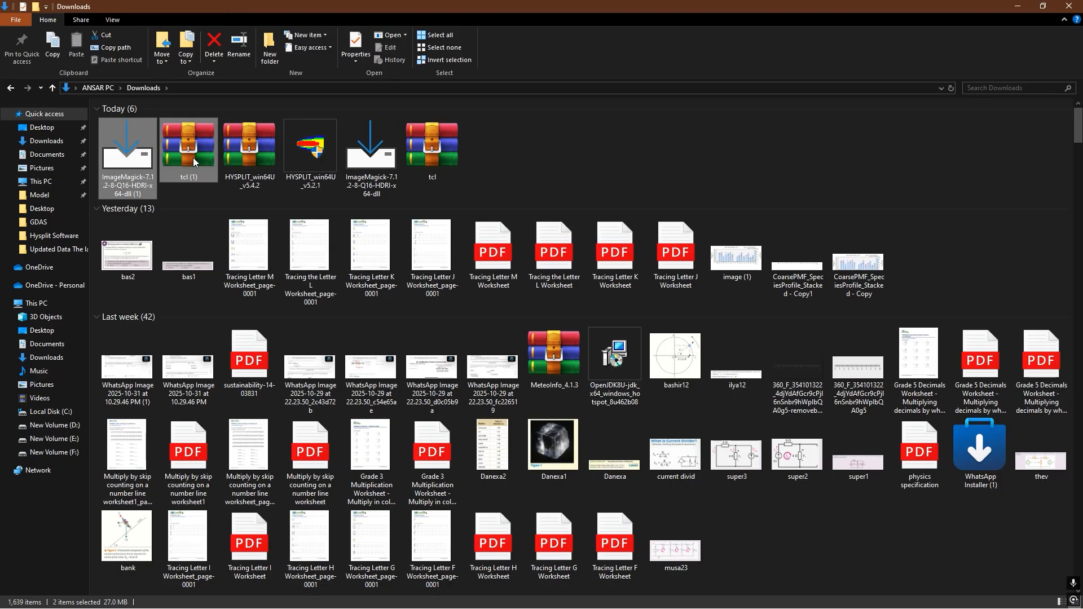
key(Delete)
key(Return)
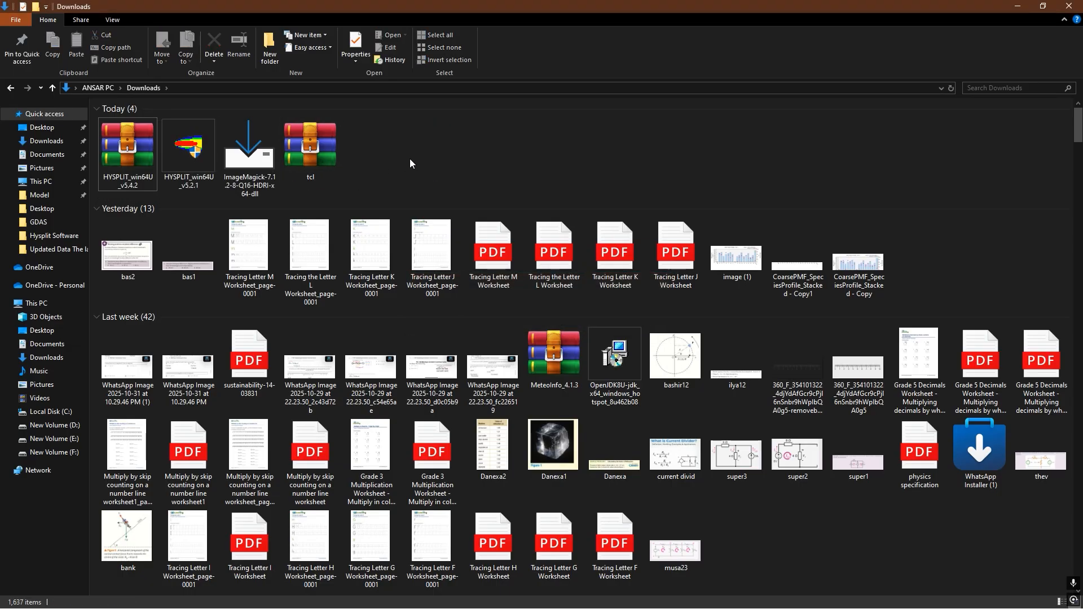
right_click(410, 164)
click(417, 202)
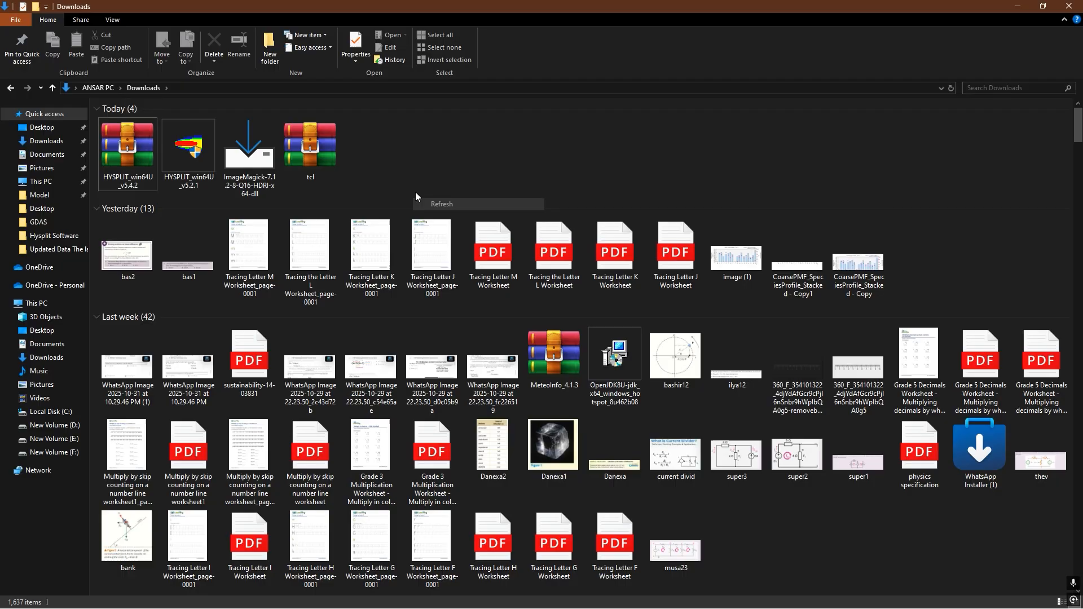
- Launch the HYSPLIT_win64U_v5.2.1 installer from the Downloads folder and allow it to make changes to the device
click(201, 160)
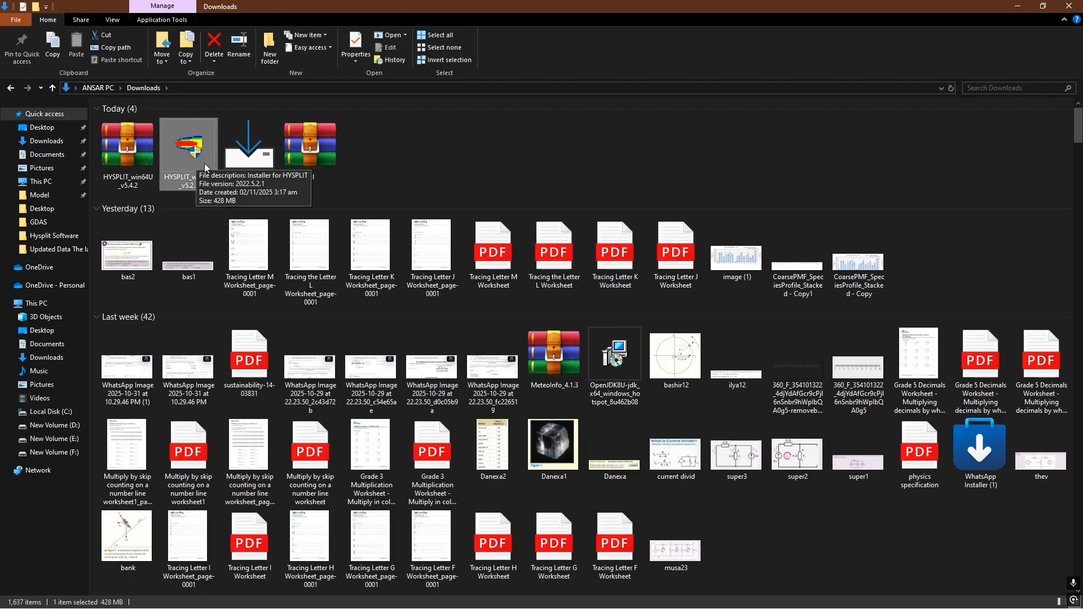
click(199, 184)
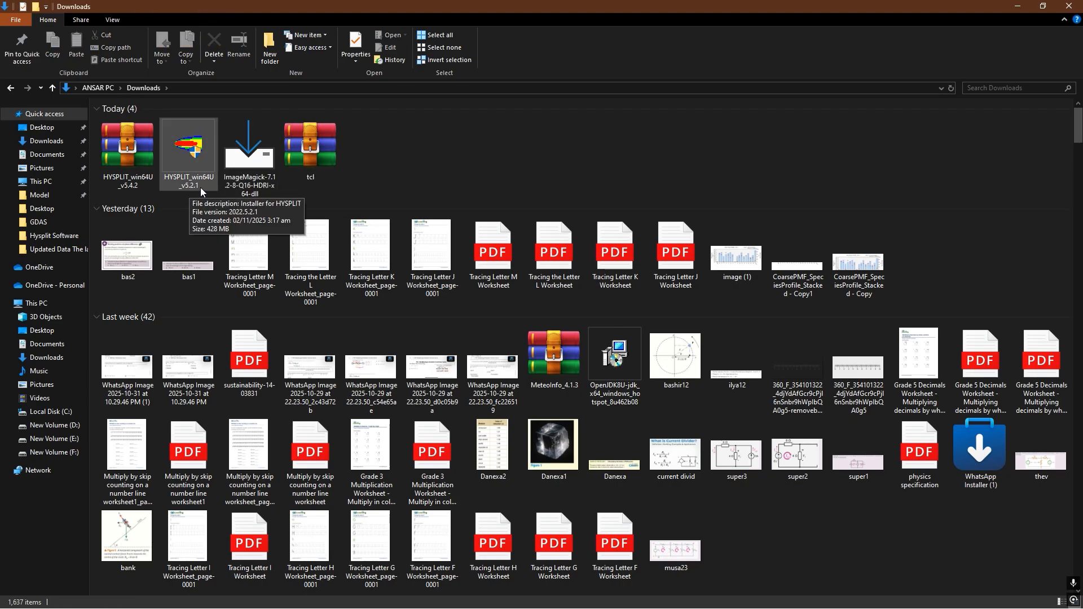
click(198, 157)
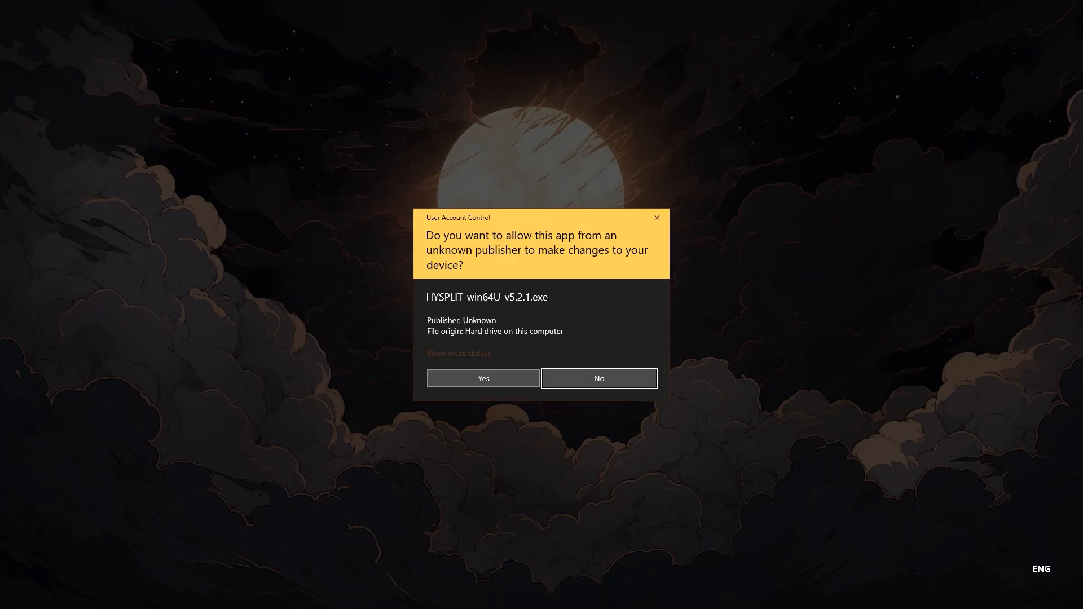
click(483, 379)
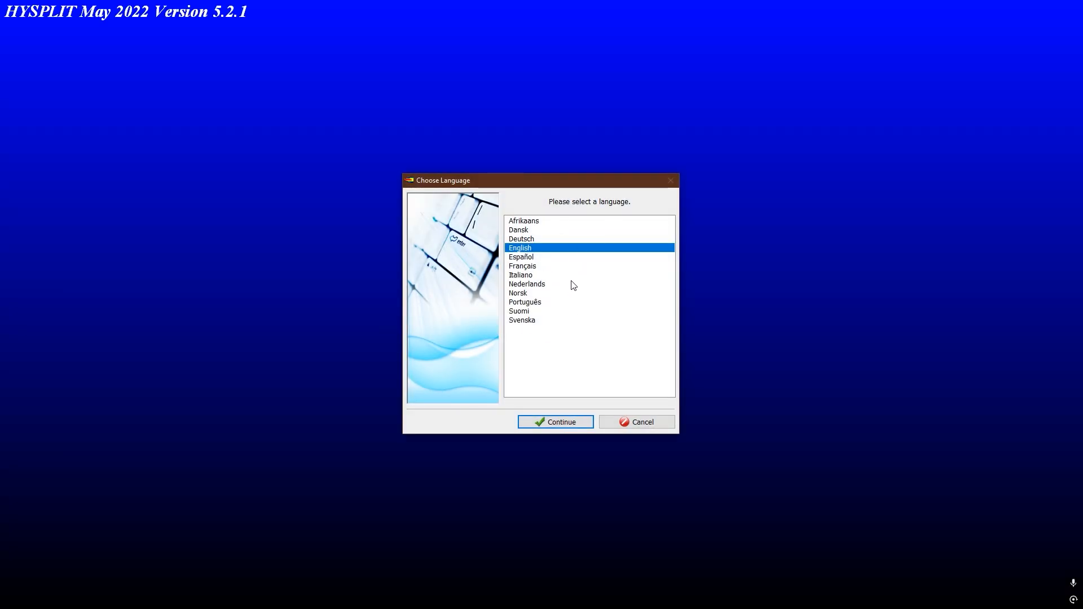
- Go through the HYSPLIT setup in English, accepting the license agreement, and cancel it at the installation folder choice
click(561, 422)
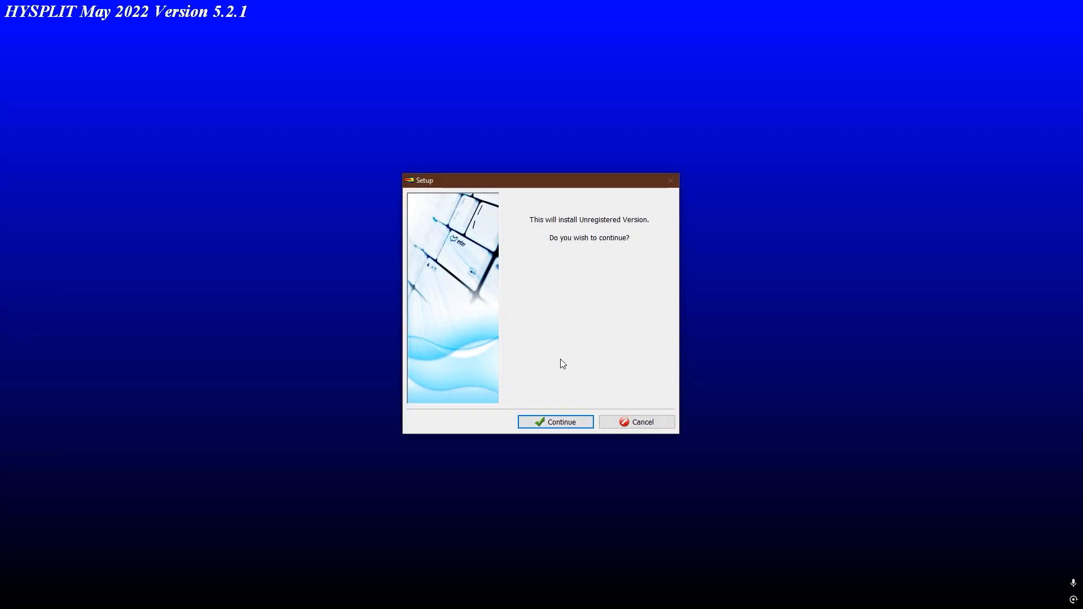
click(560, 422)
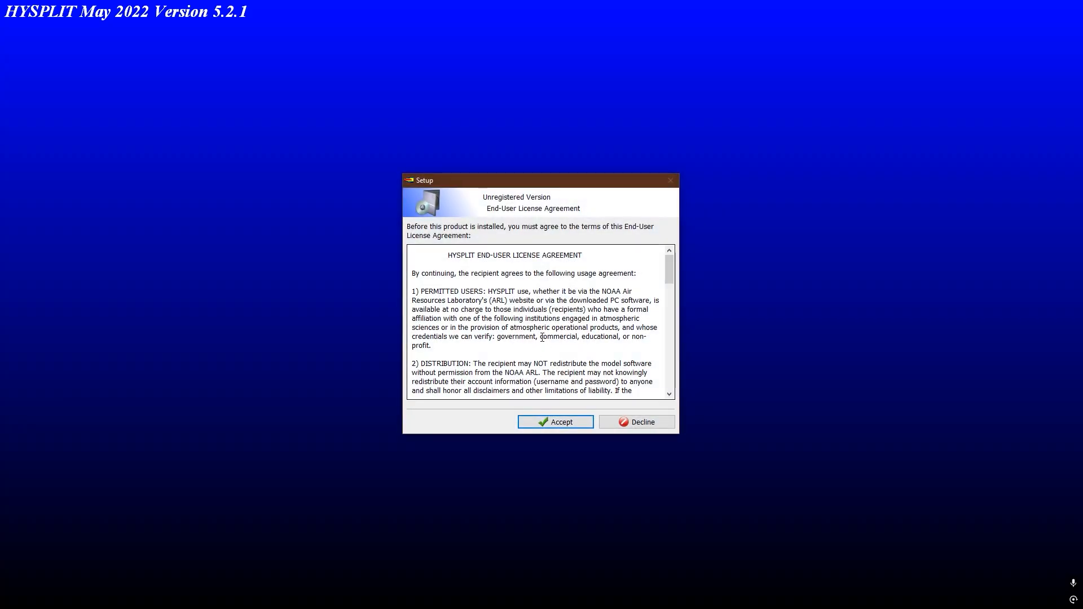
click(561, 425)
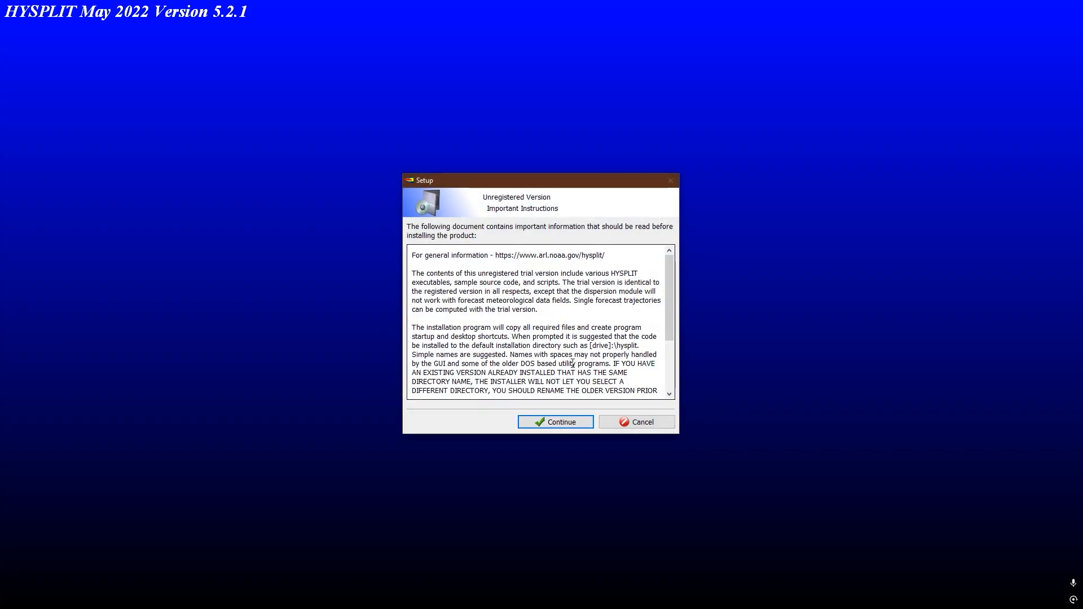
click(564, 424)
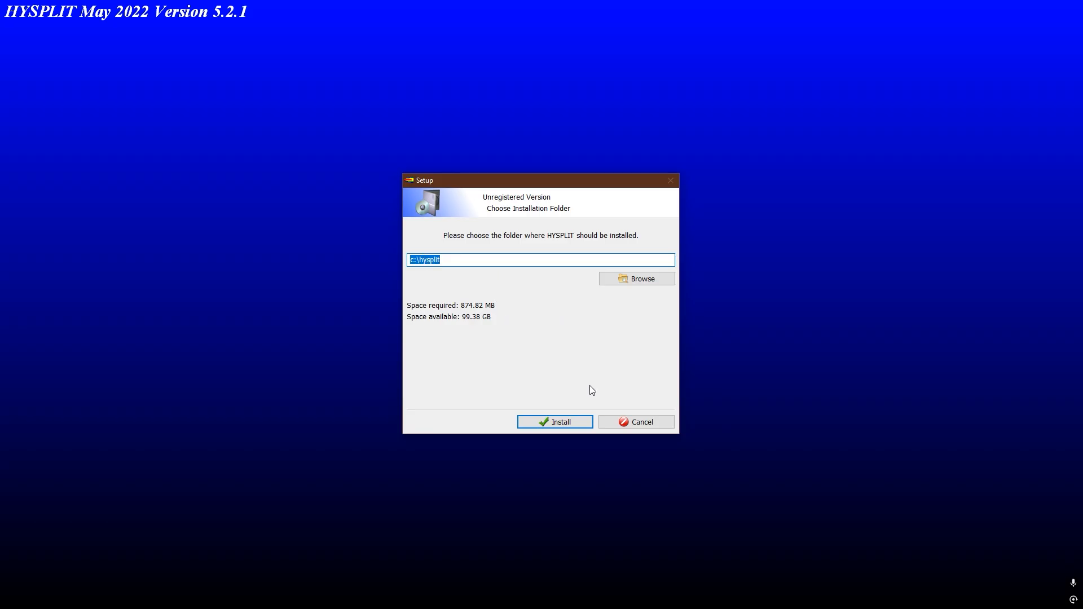
click(650, 421)
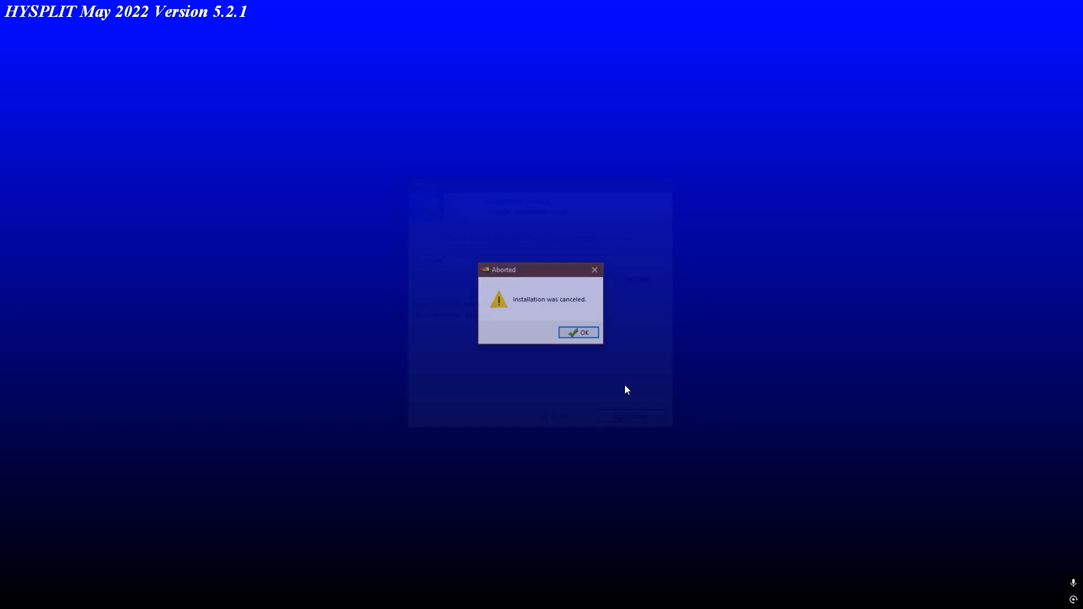
click(579, 332)
right_click(433, 135)
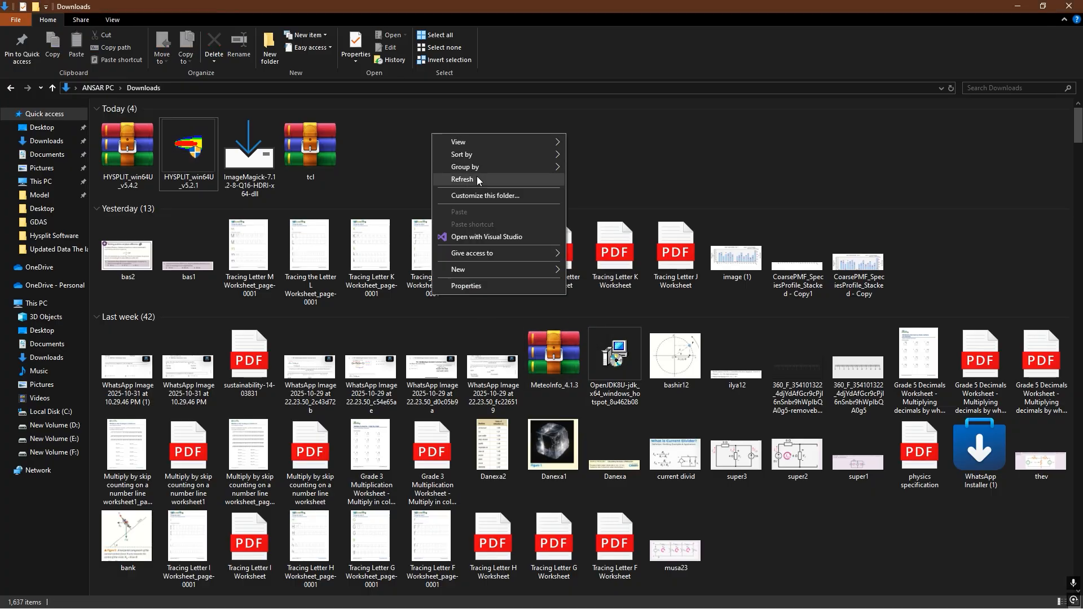
click(476, 179)
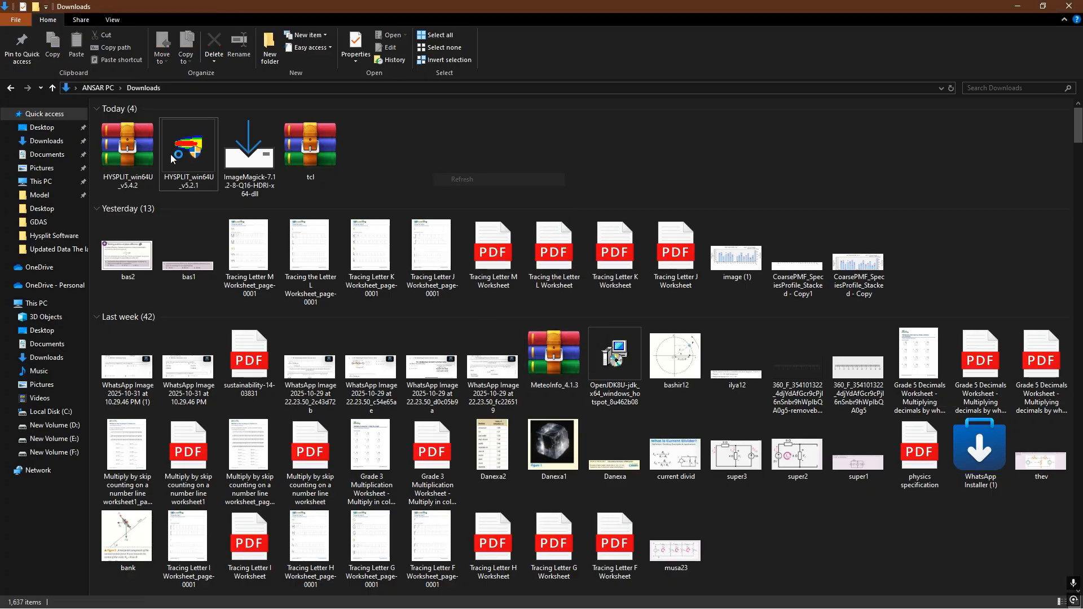
- Extract the HYSPLIT_win64U_v5.4.2 archive to C:\, allowing WinRAR to make changes, and return to a refreshed Downloads folder
double_click(134, 155)
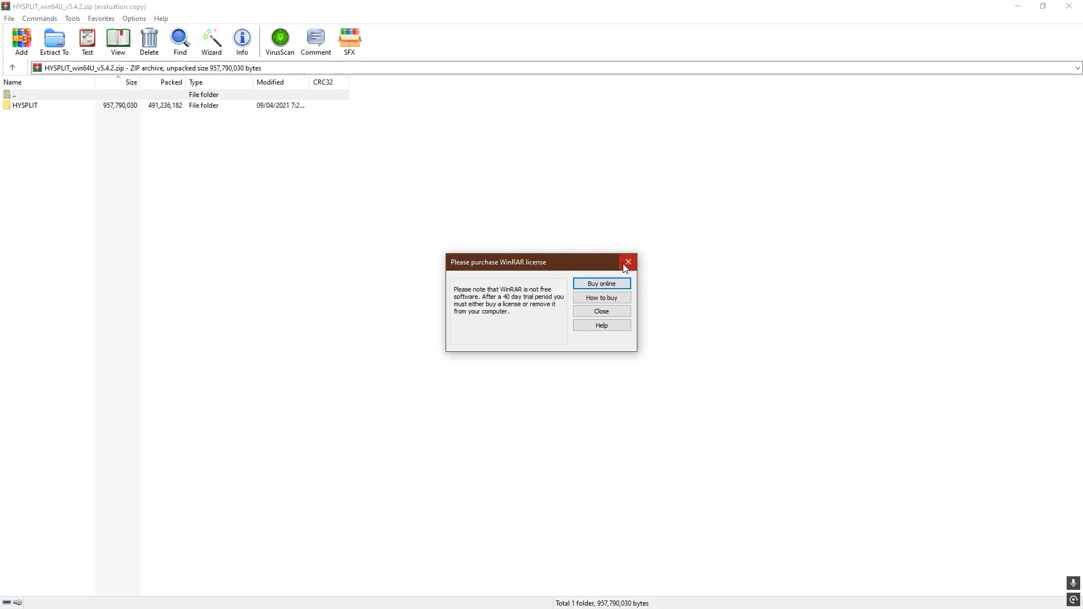
click(628, 259)
click(54, 39)
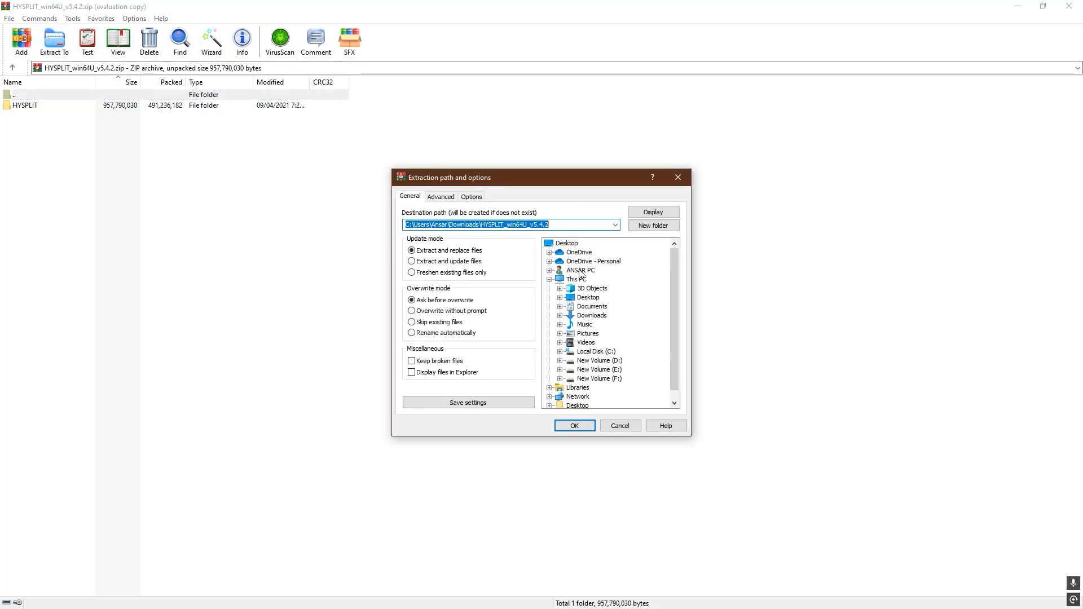
click(603, 352)
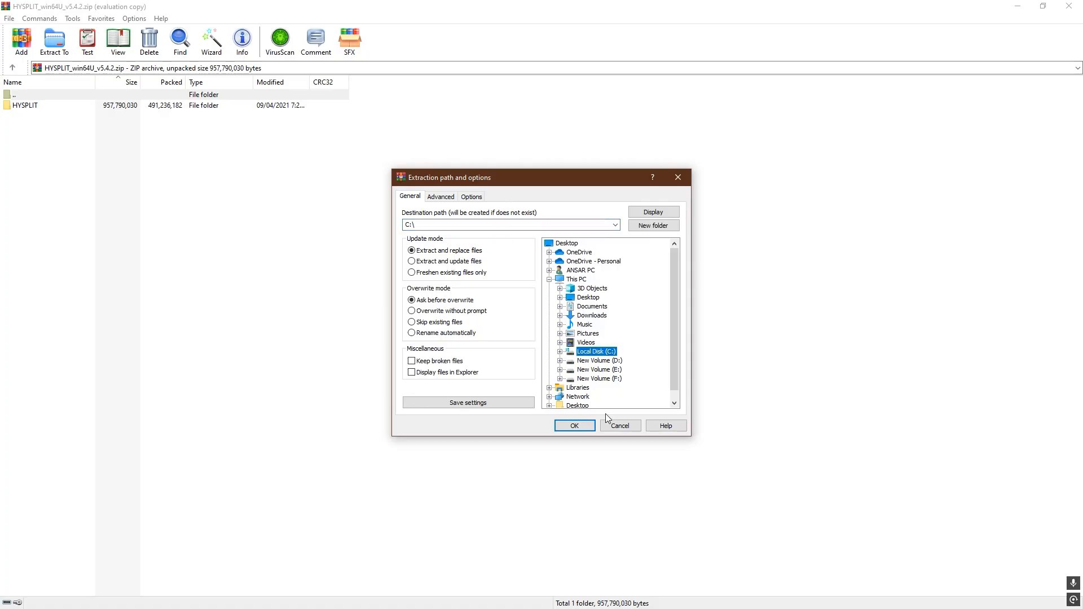
click(575, 426)
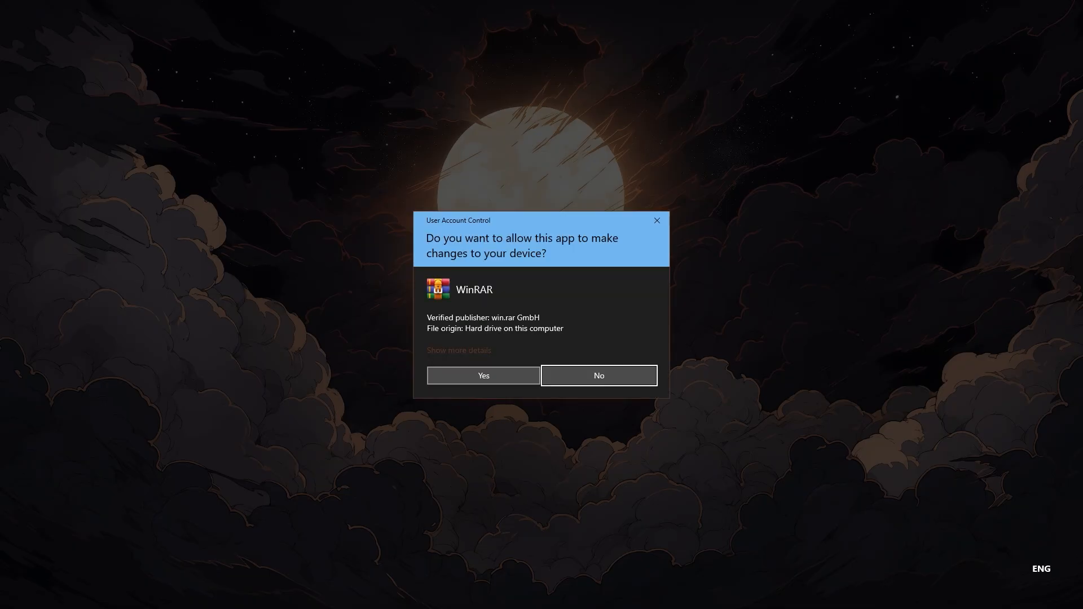
click(486, 376)
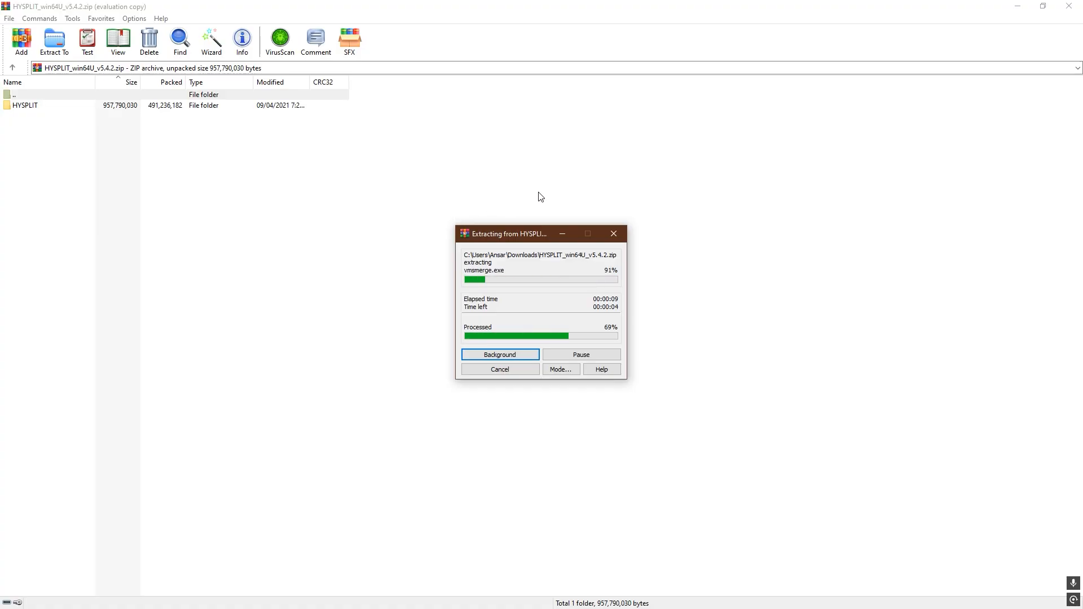
click(1019, 6)
right_click(435, 159)
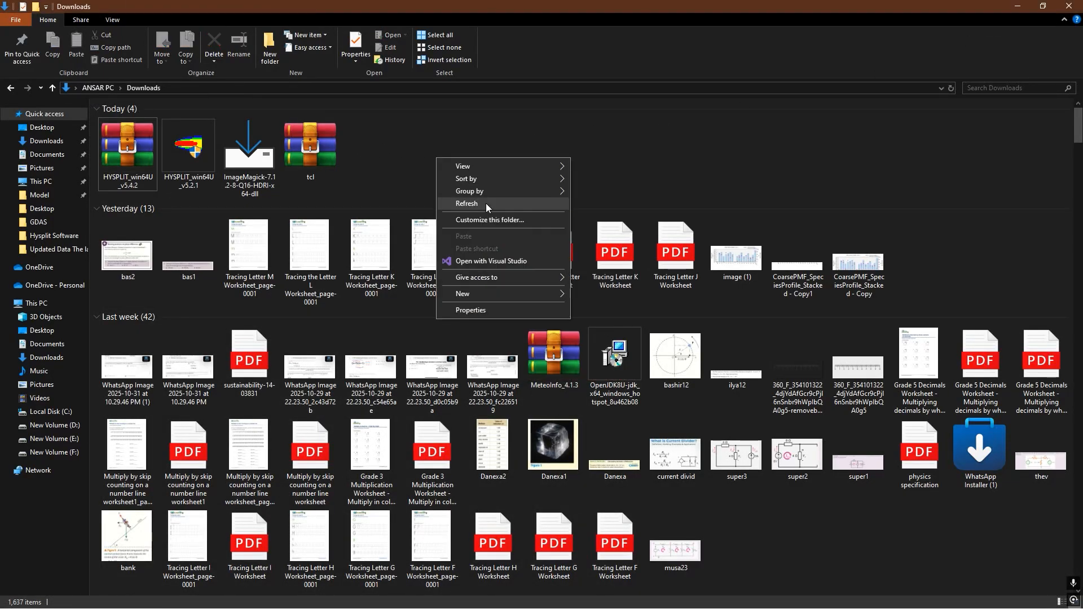
click(486, 203)
- Extract the tcl archive to C:\, allowing WinRAR to make changes and replacing all existing files, and close the archive
double_click(331, 149)
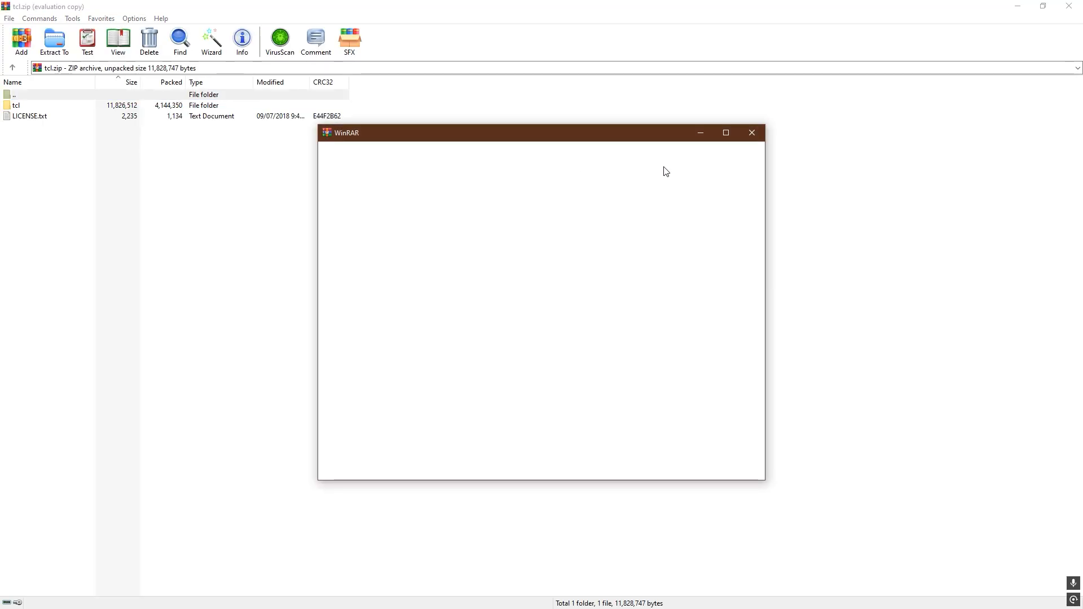
click(756, 133)
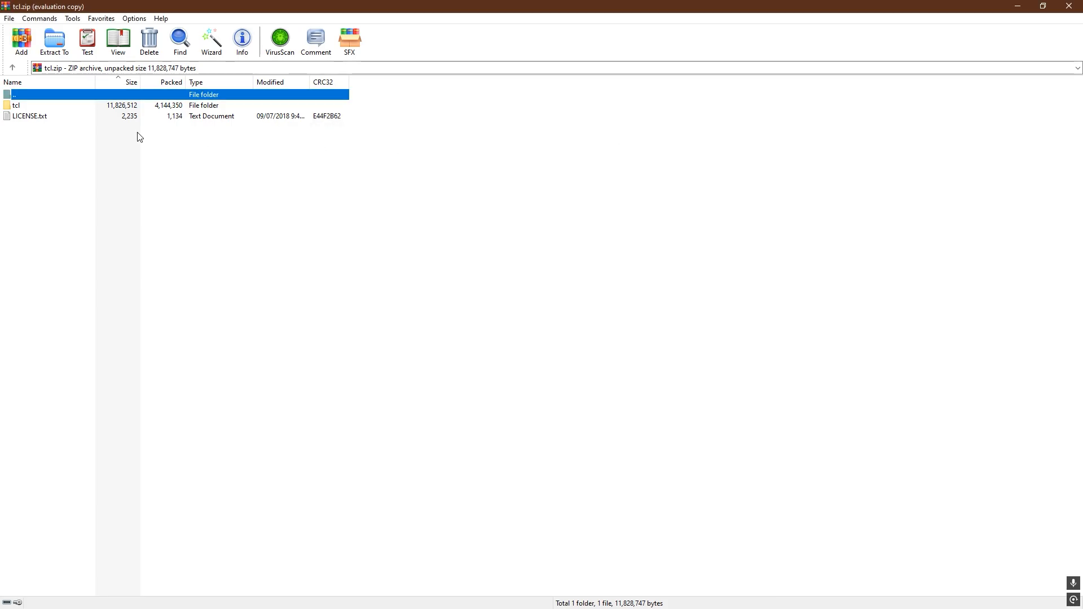
click(67, 52)
click(609, 351)
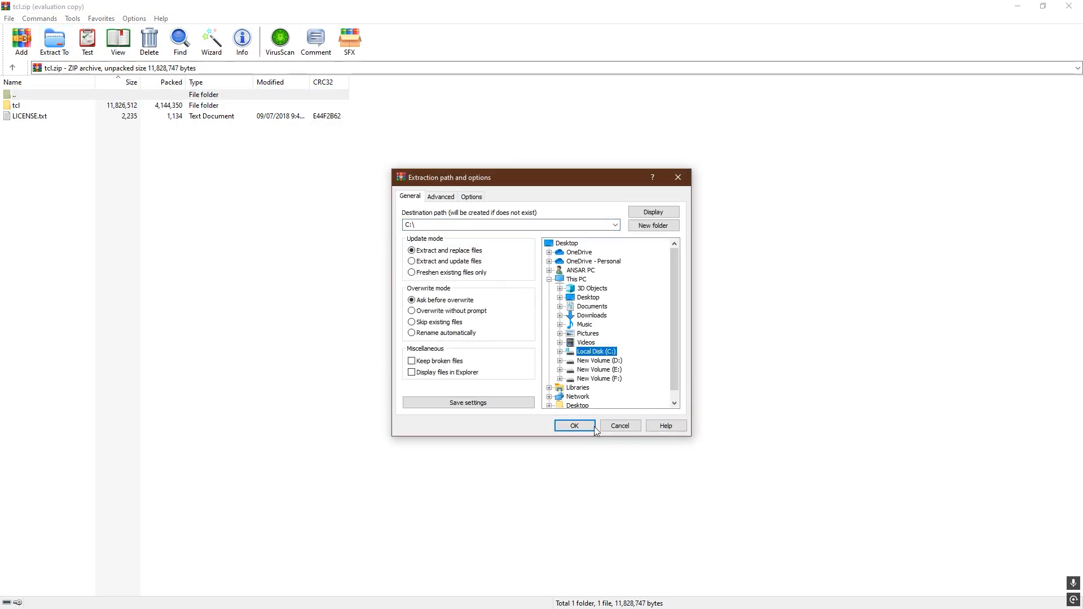
click(574, 425)
click(484, 375)
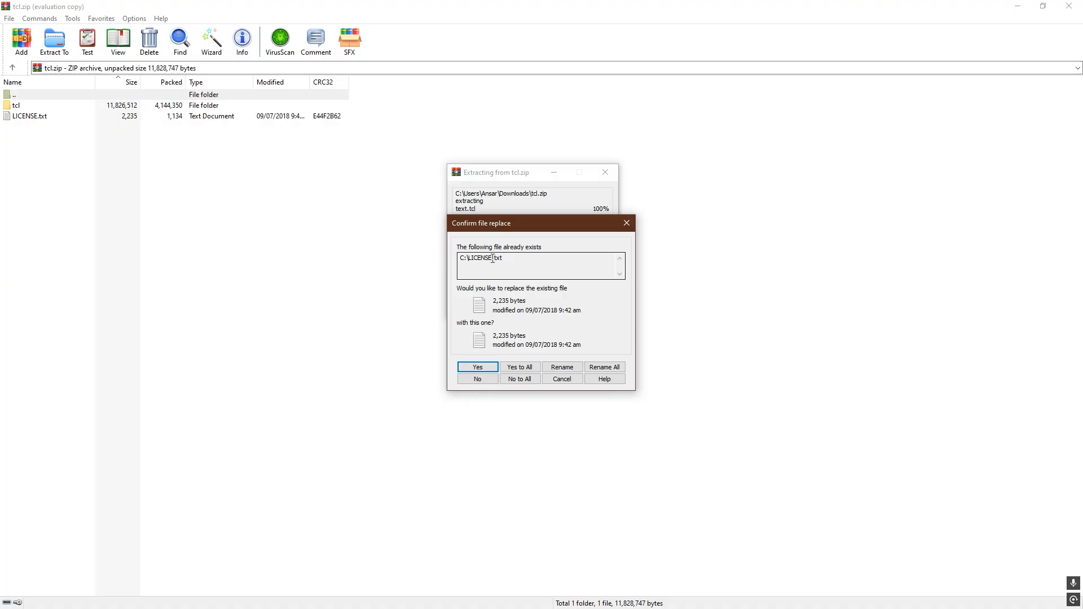
click(520, 368)
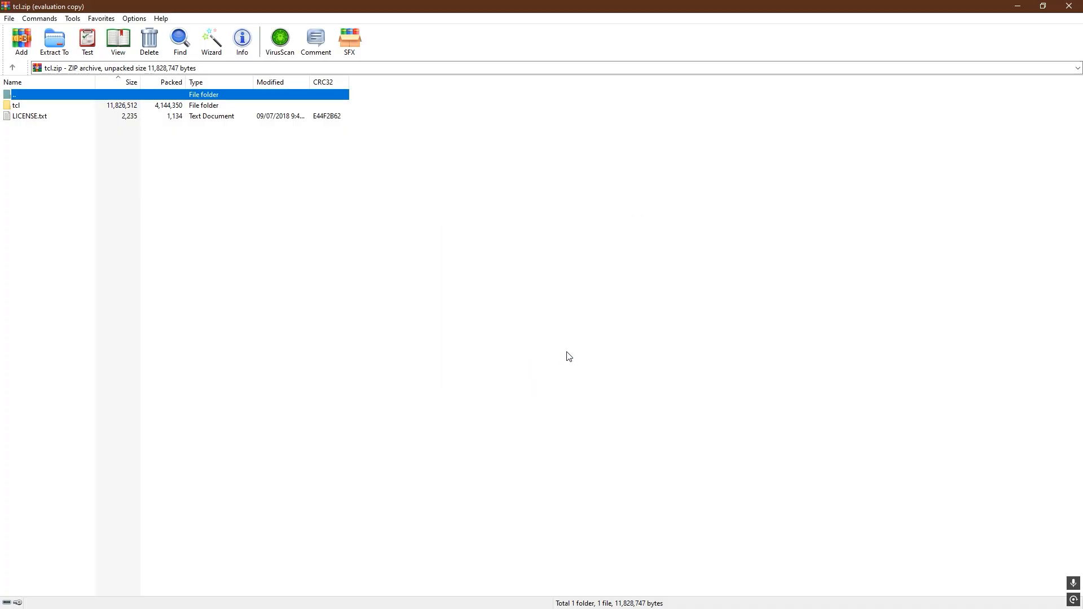
click(1070, 6)
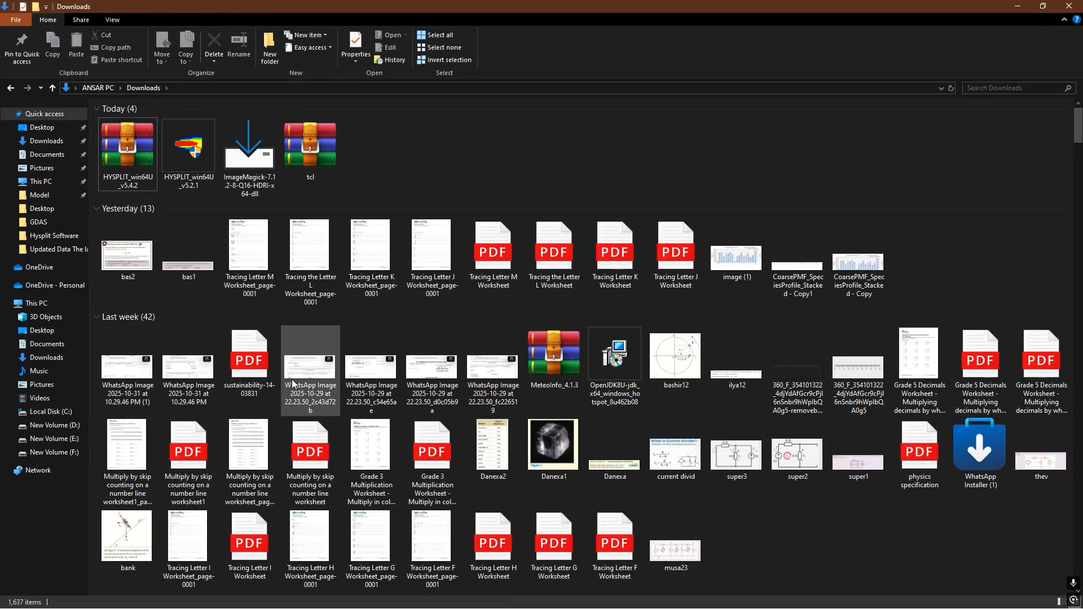
- Close the minimized HYSPLIT archive window in WinRAR and refresh the Downloads folder
key(super)
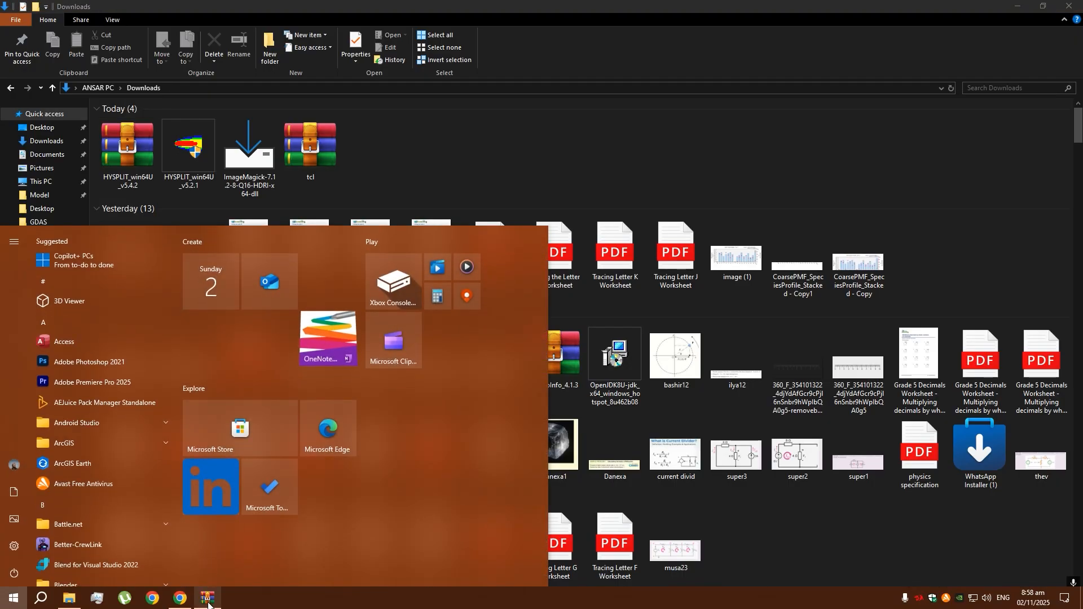
click(207, 598)
click(1070, 6)
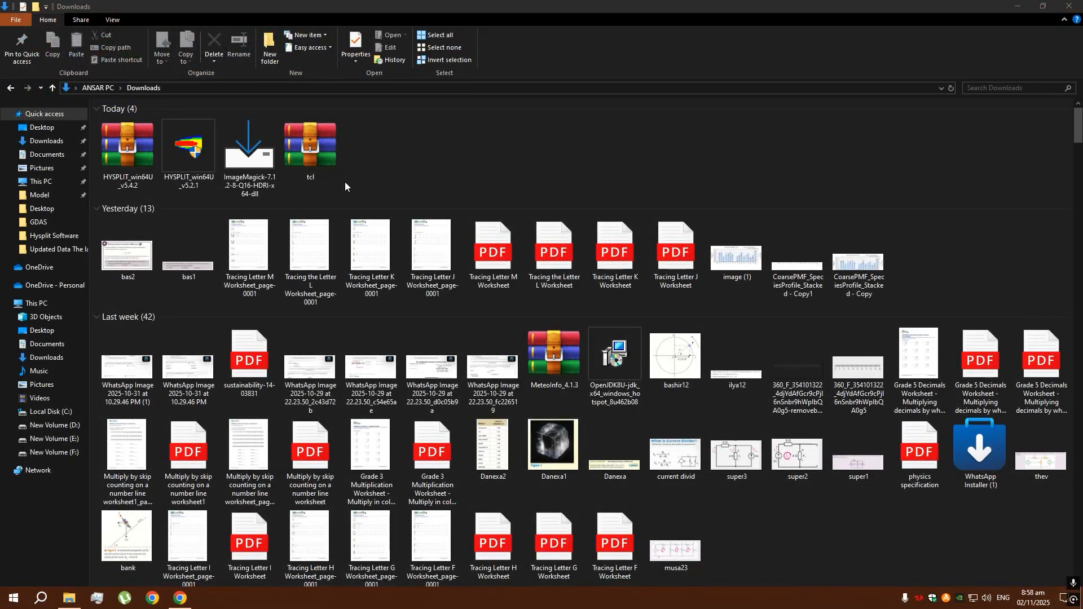
right_click(367, 150)
click(375, 195)
- Install ImageMagick 7.1.2-8 Q16-HDRI with its default settings, accepting the license agreement, and finish without viewing index.html
double_click(248, 148)
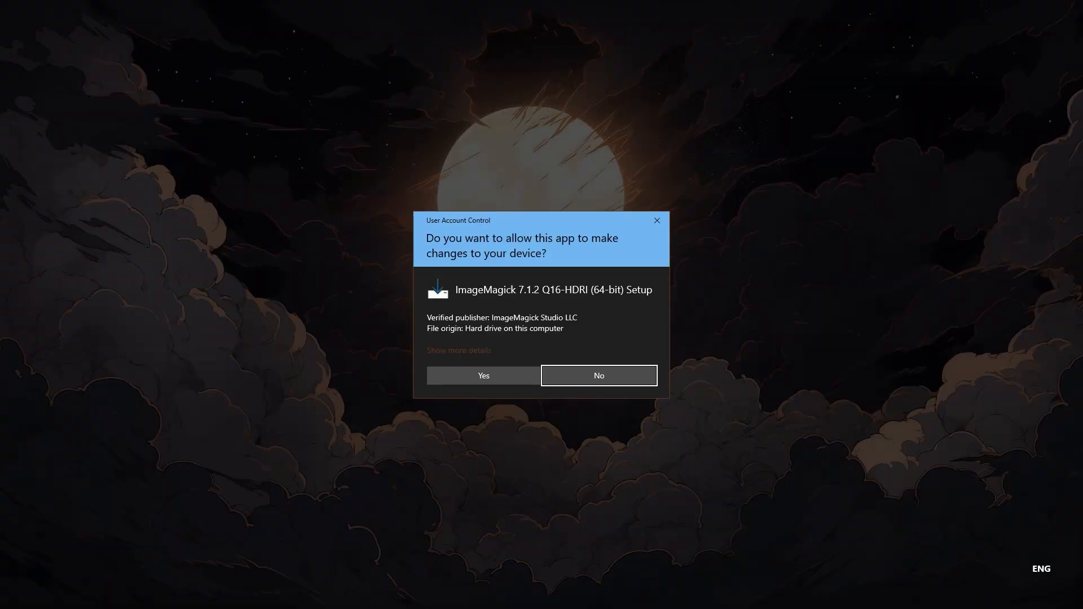
click(463, 374)
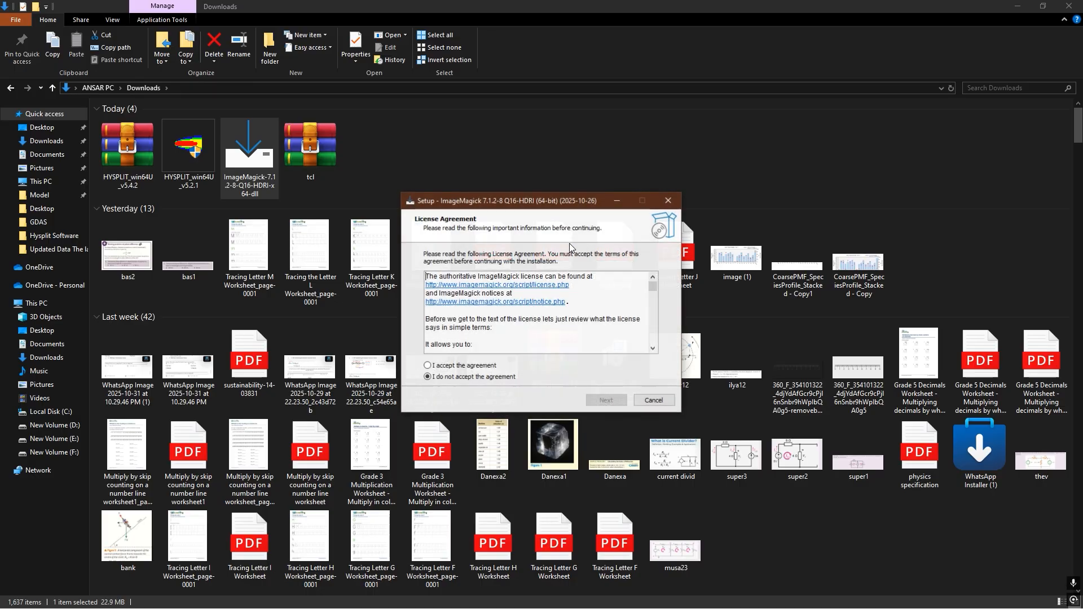
click(461, 368)
click(605, 401)
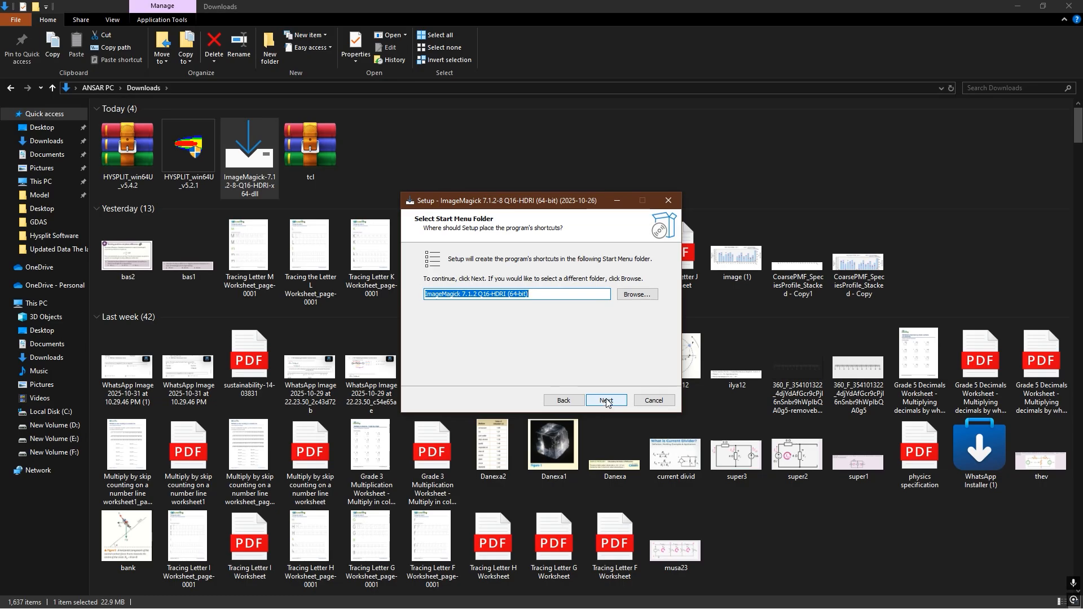
click(606, 400)
click(605, 400)
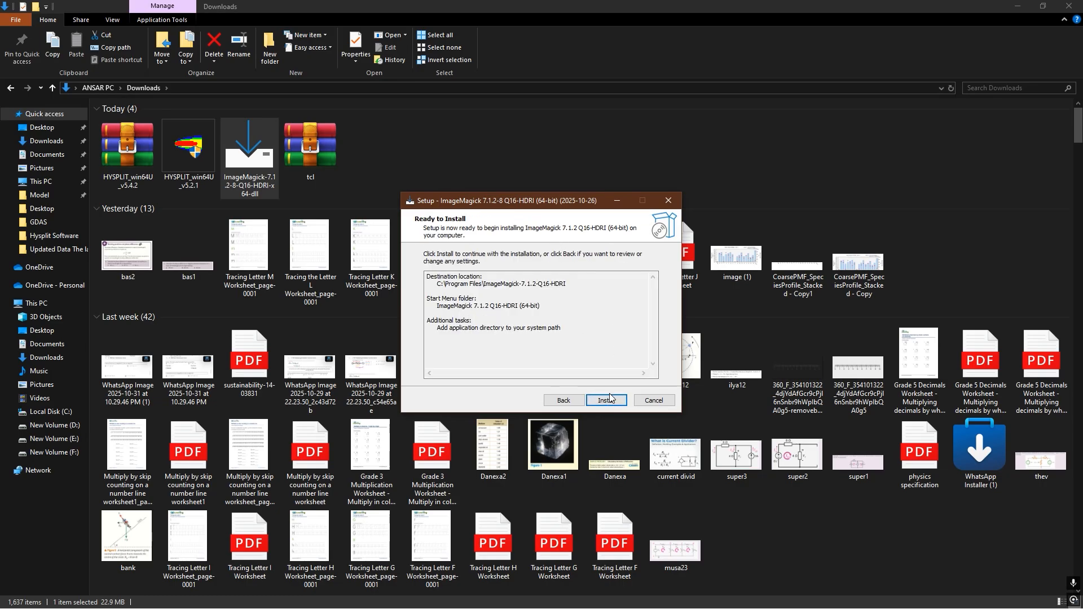
click(606, 400)
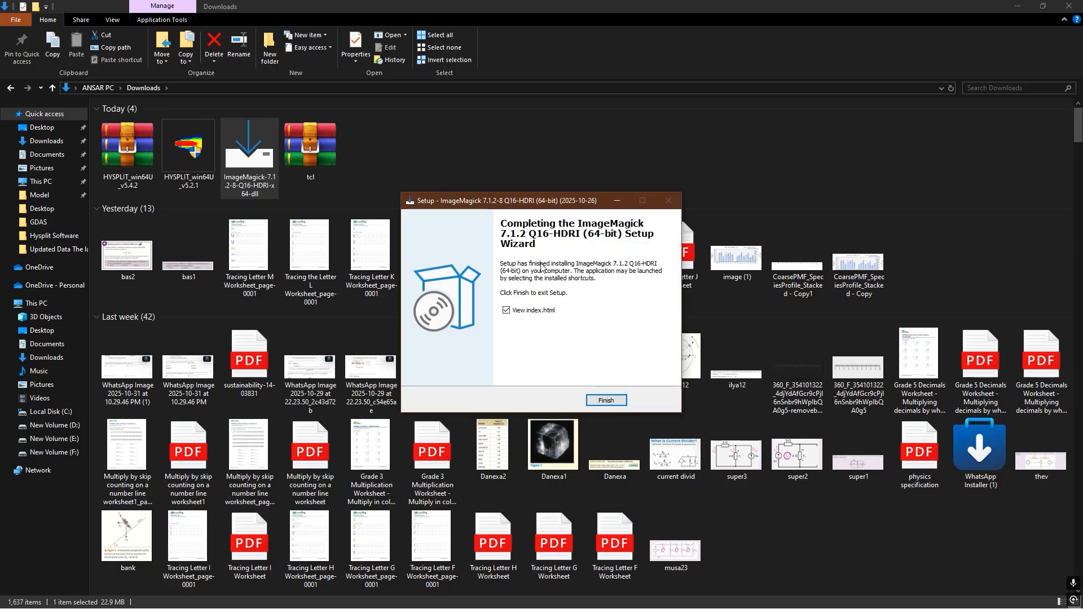
click(506, 311)
click(606, 401)
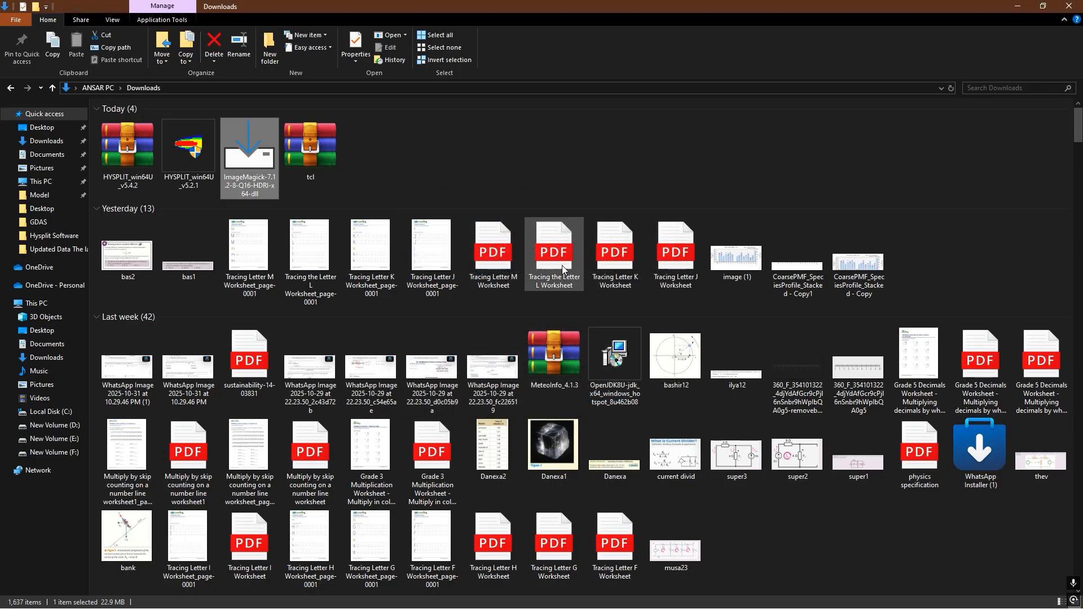
- Refresh the Downloads folder, close its window and refresh the desktop
right_click(449, 169)
click(496, 211)
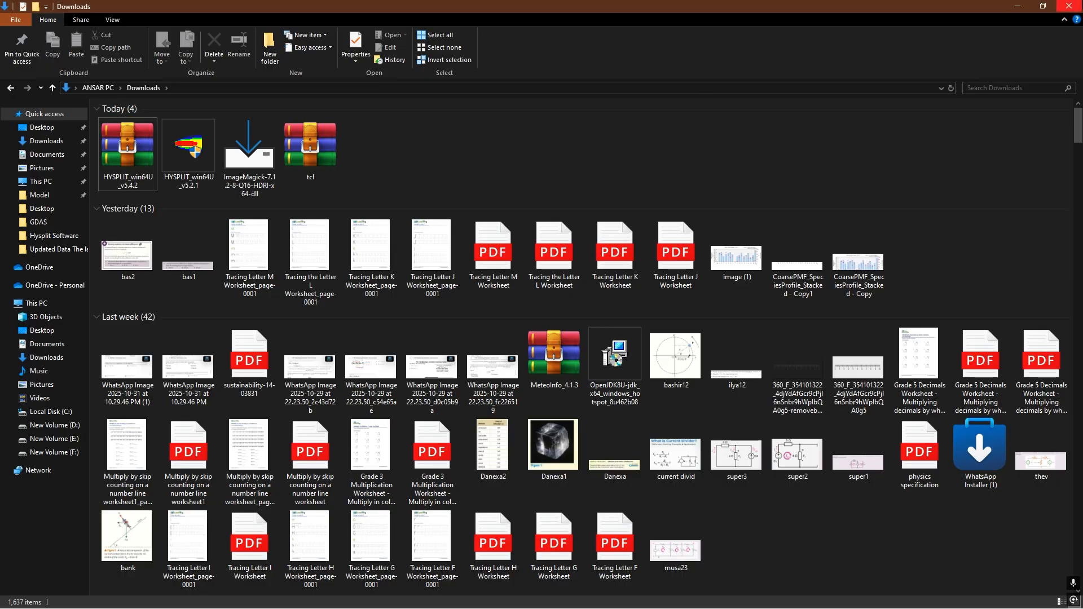
click(1068, 6)
right_click(353, 186)
click(398, 212)
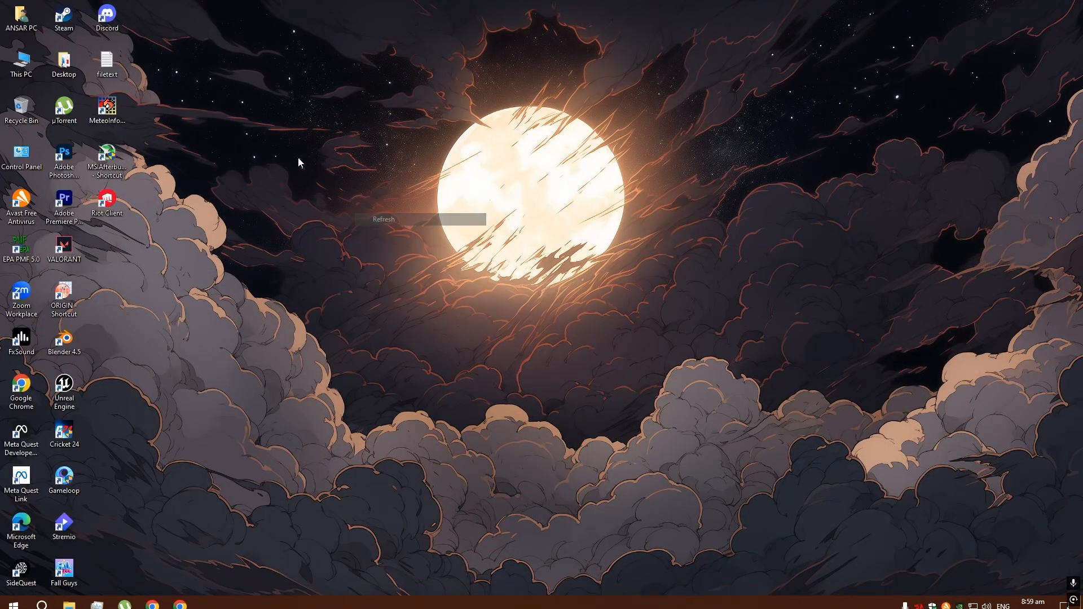
right_click(299, 158)
click(340, 190)
right_click(289, 146)
click(333, 178)
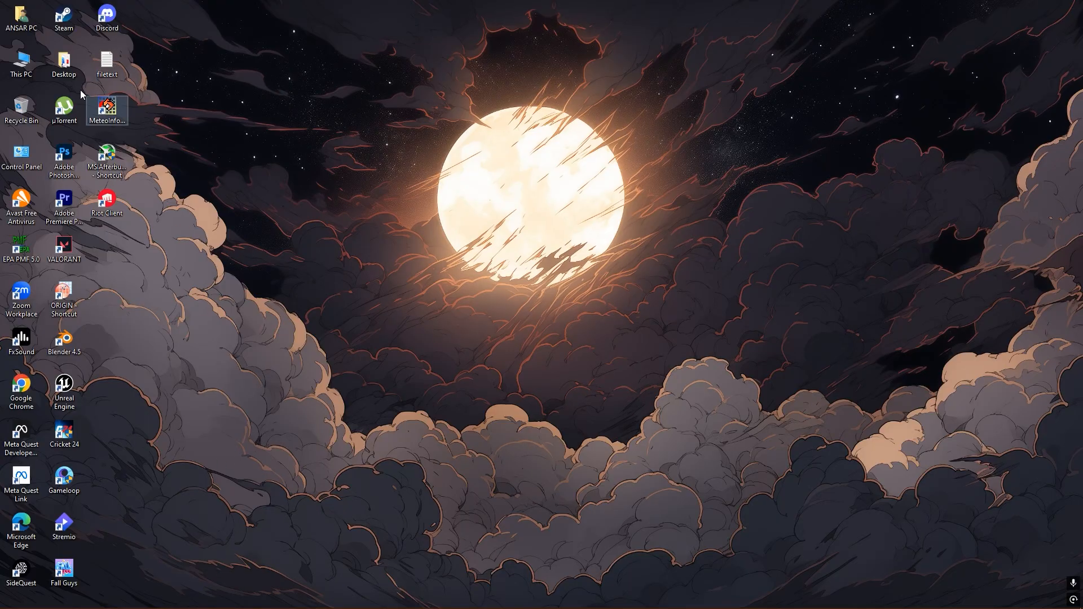
- Examine the contents of the extracted HYSPLIT and tcl folders on Local Disk (C:), and close File Explorer
double_click(21, 62)
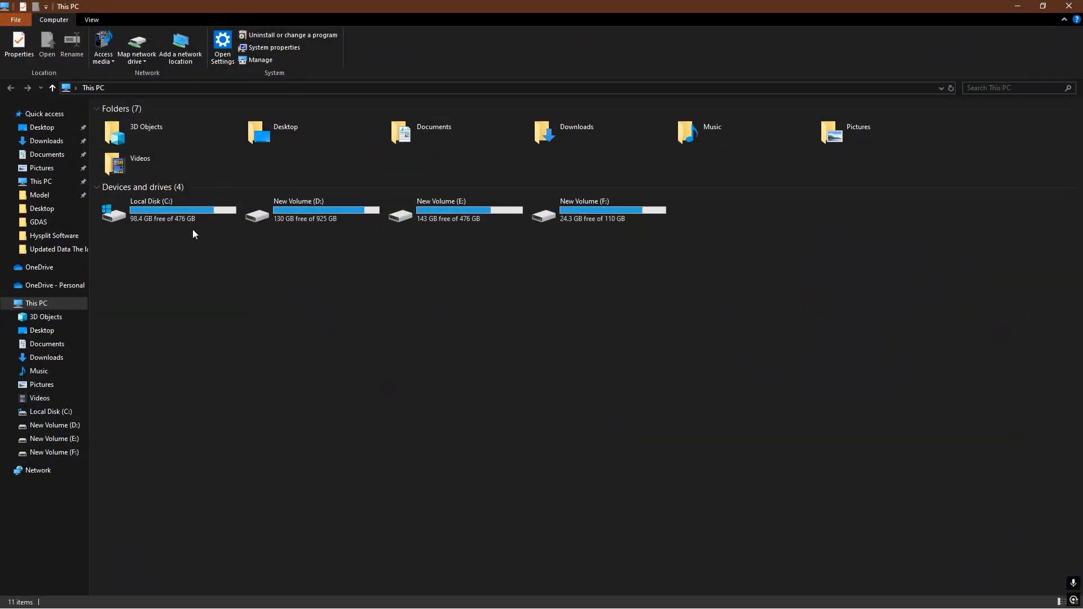
double_click(177, 212)
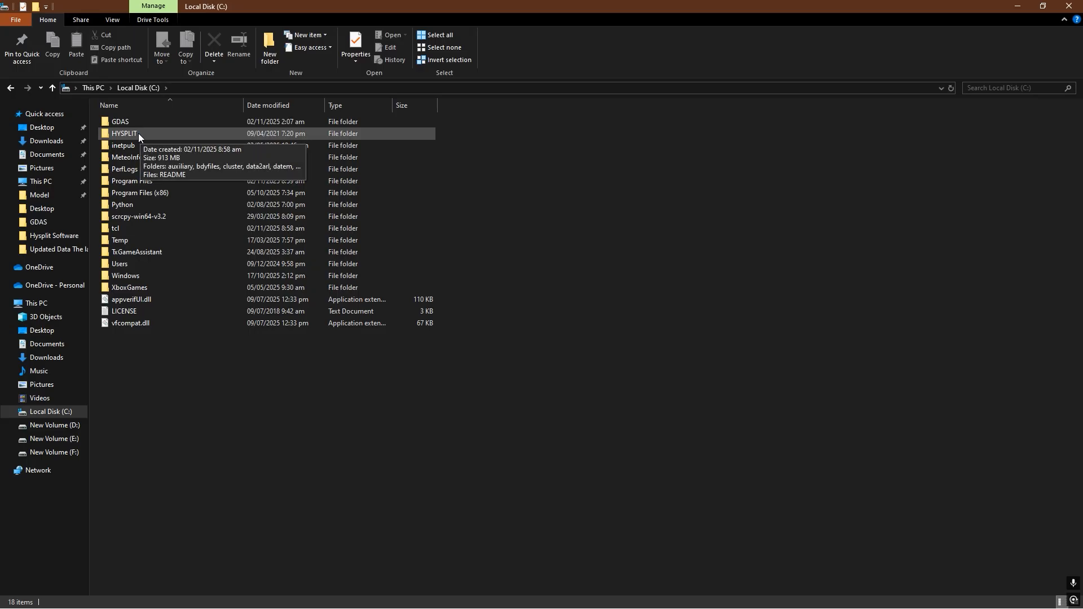
double_click(137, 133)
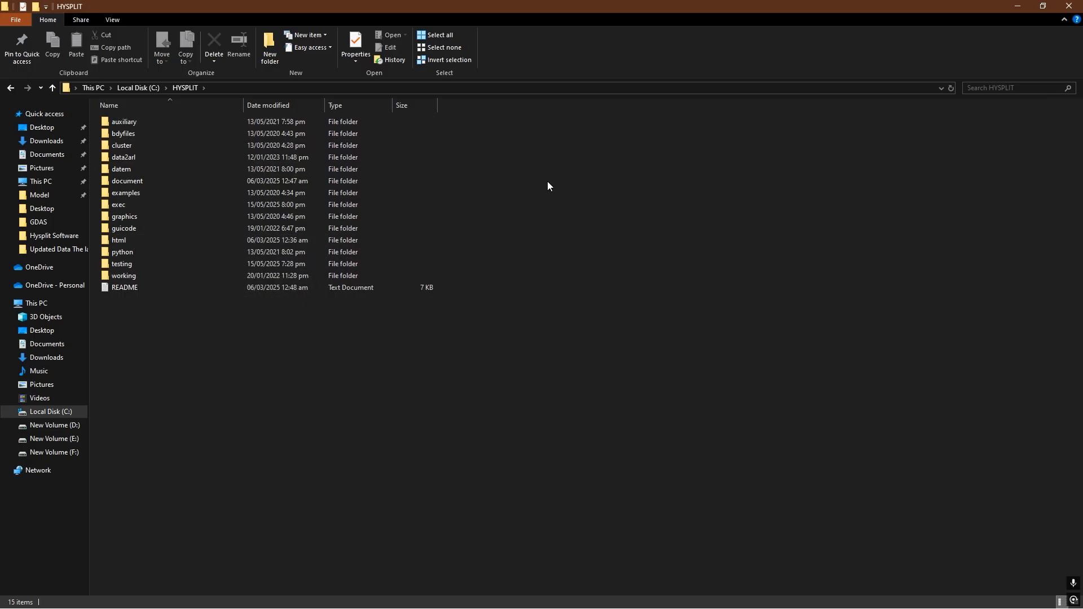
key(alt+Left)
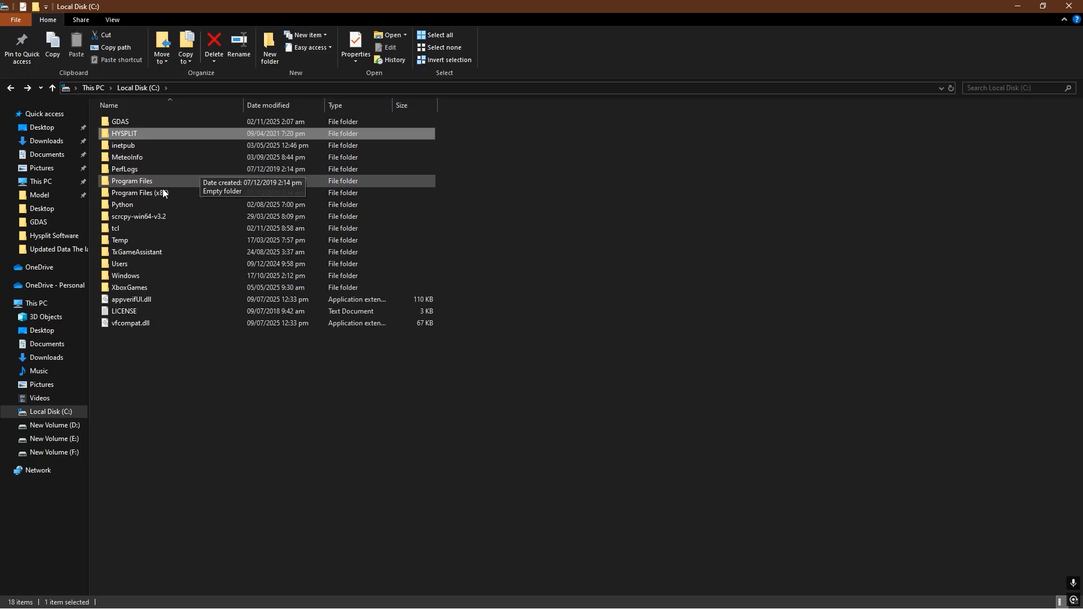
double_click(130, 228)
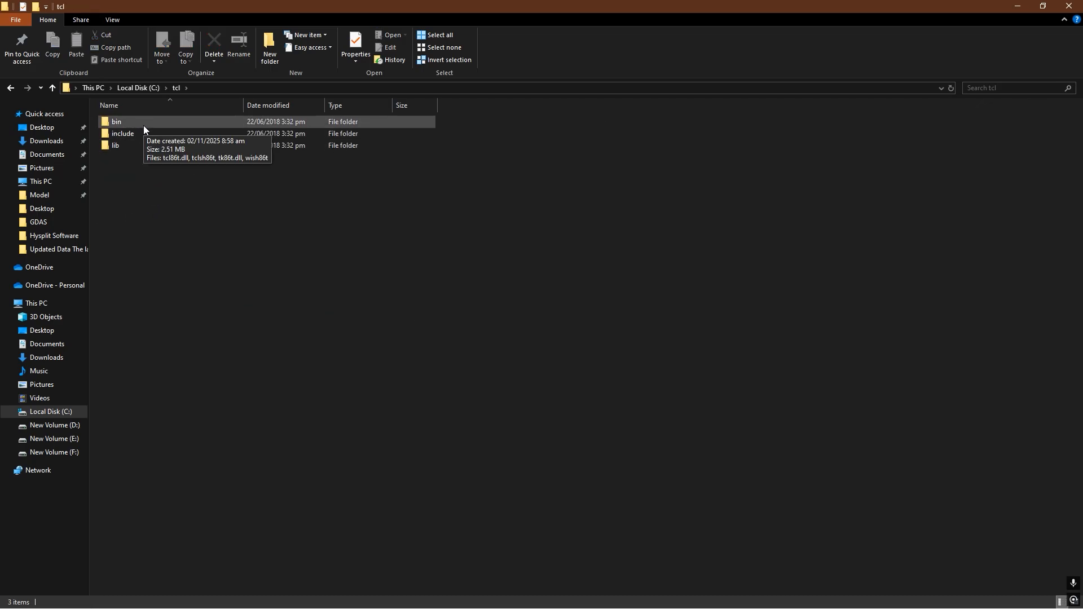
key(alt+Left)
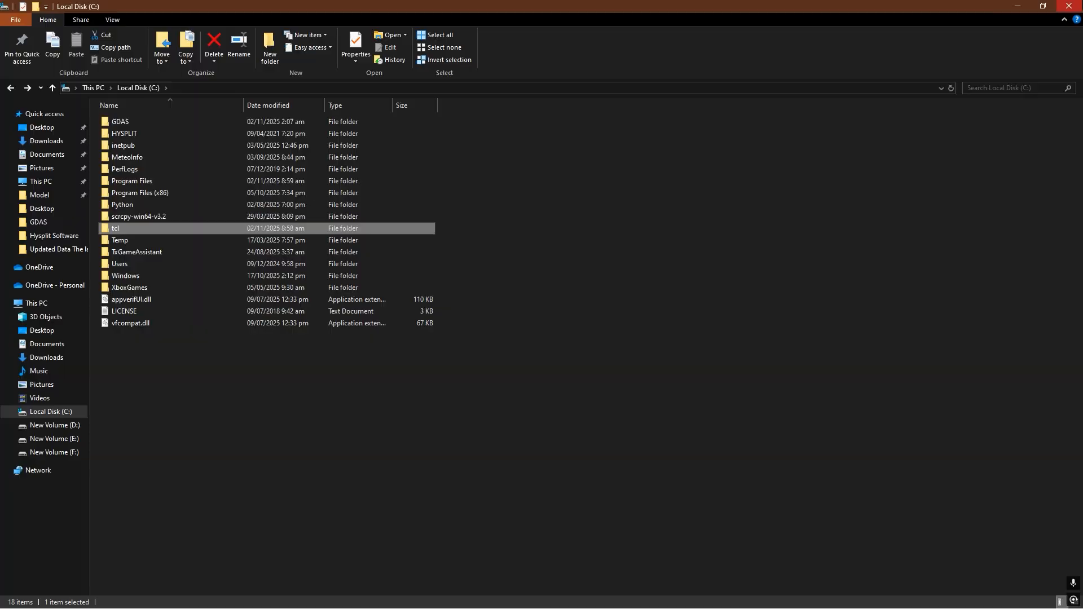
click(1069, 5)
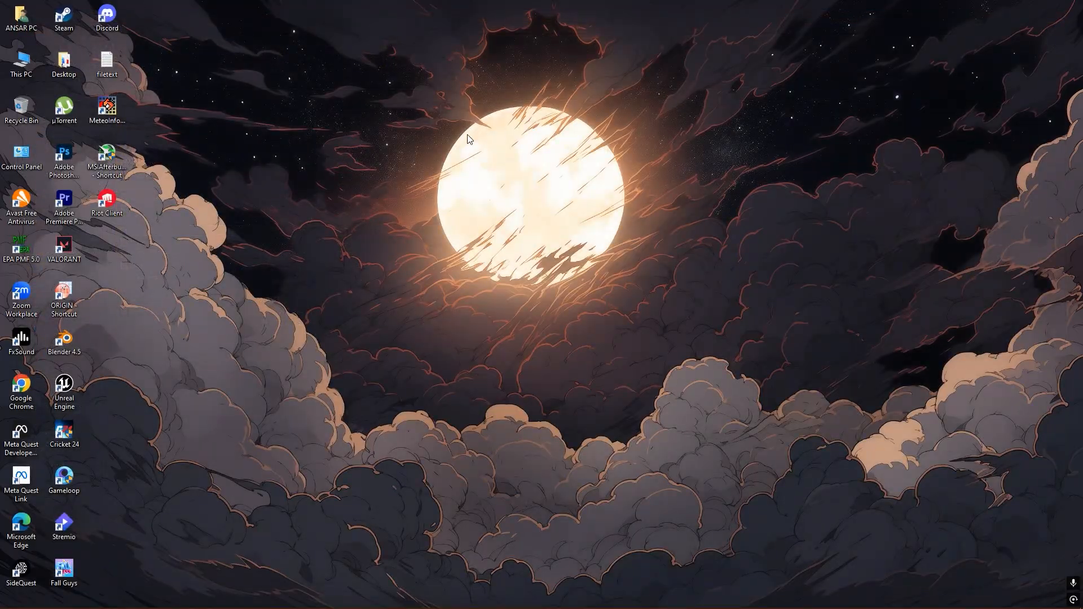
- Start creating a new shortcut on the desktop and browse for its target
right_click(351, 193)
mouse_move(421, 301)
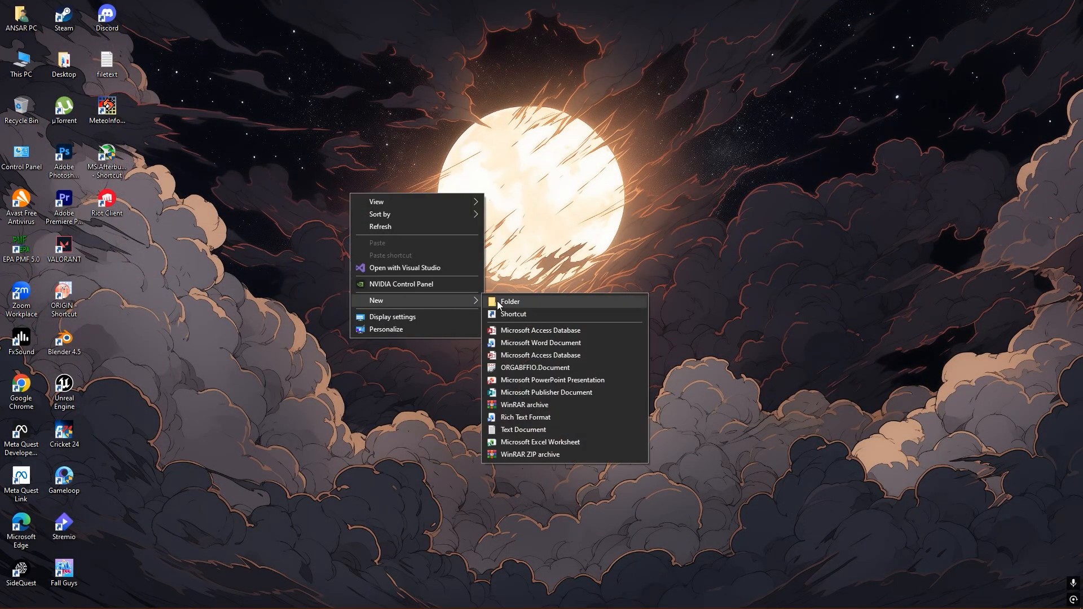
click(530, 319)
click(666, 305)
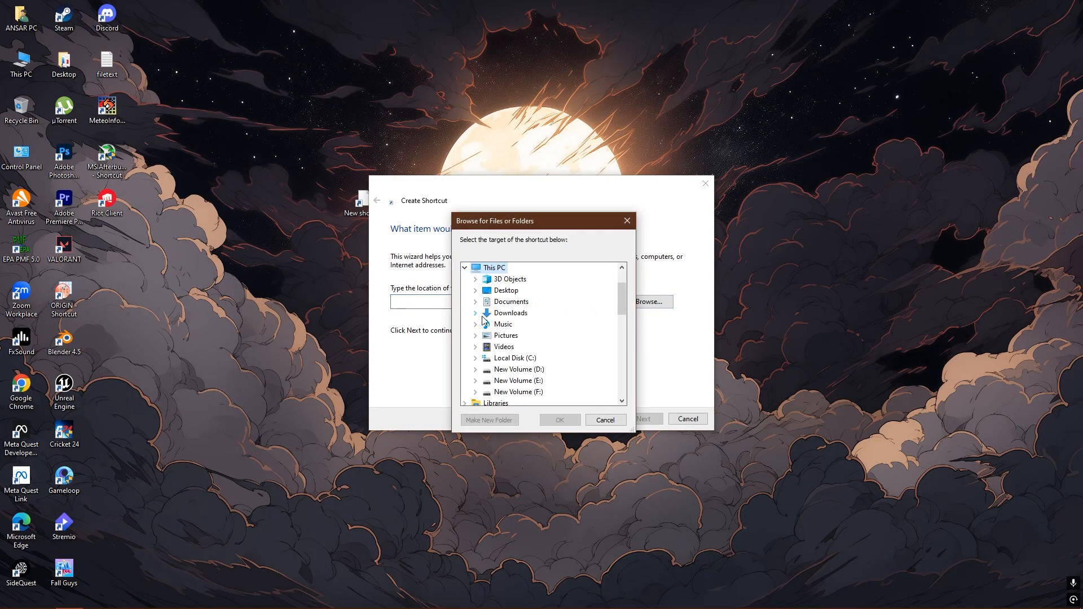
- Set the shortcut's target to the hysplit script in the guicode folder of C:\HYSPLIT
click(465, 313)
double_click(501, 359)
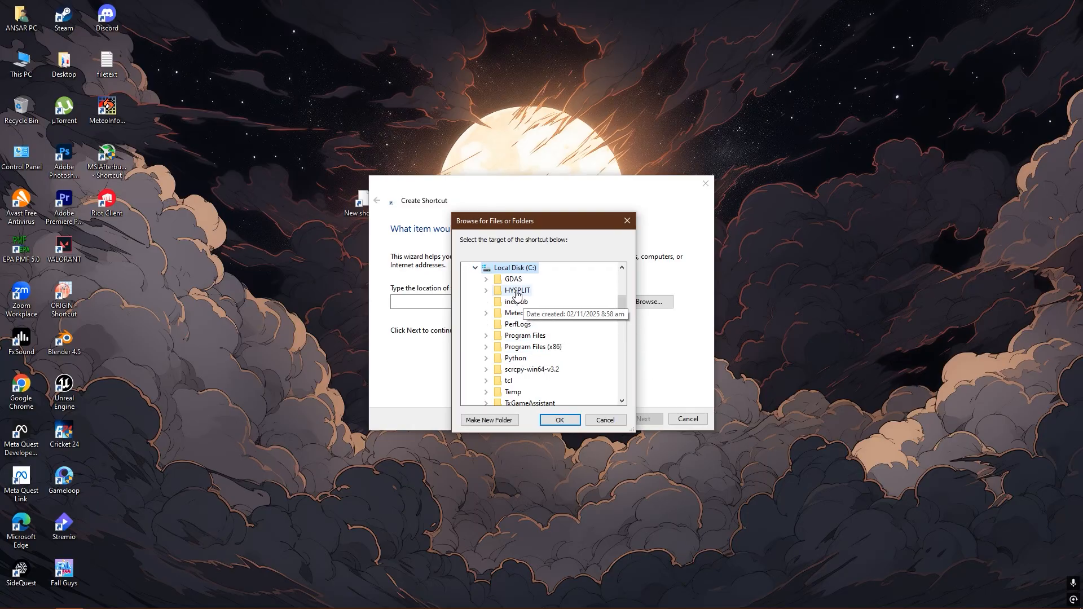
double_click(527, 314)
scroll(544, 345, down, 1)
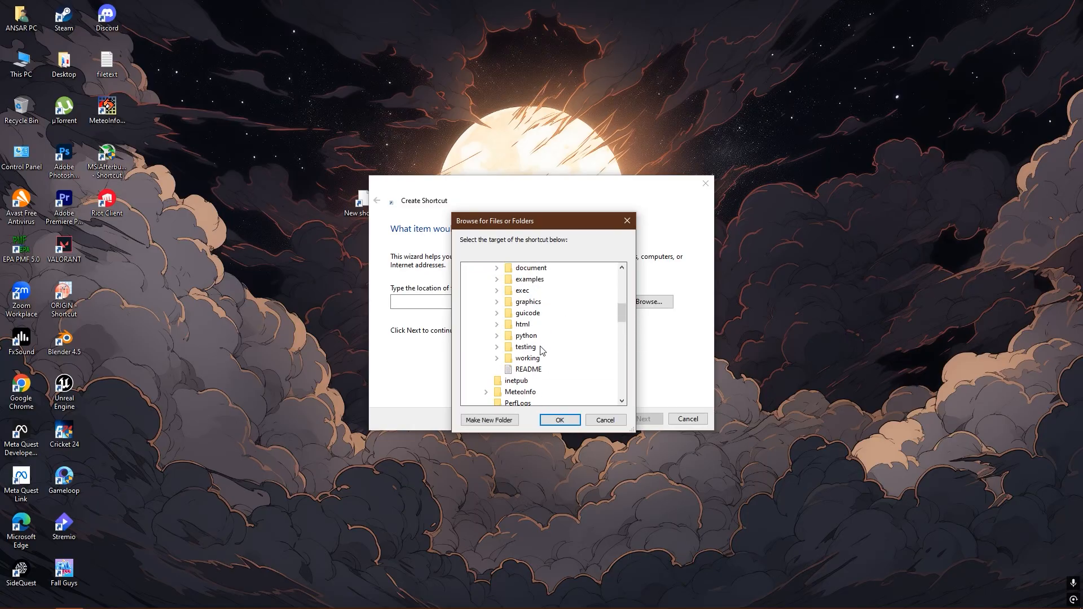
double_click(520, 313)
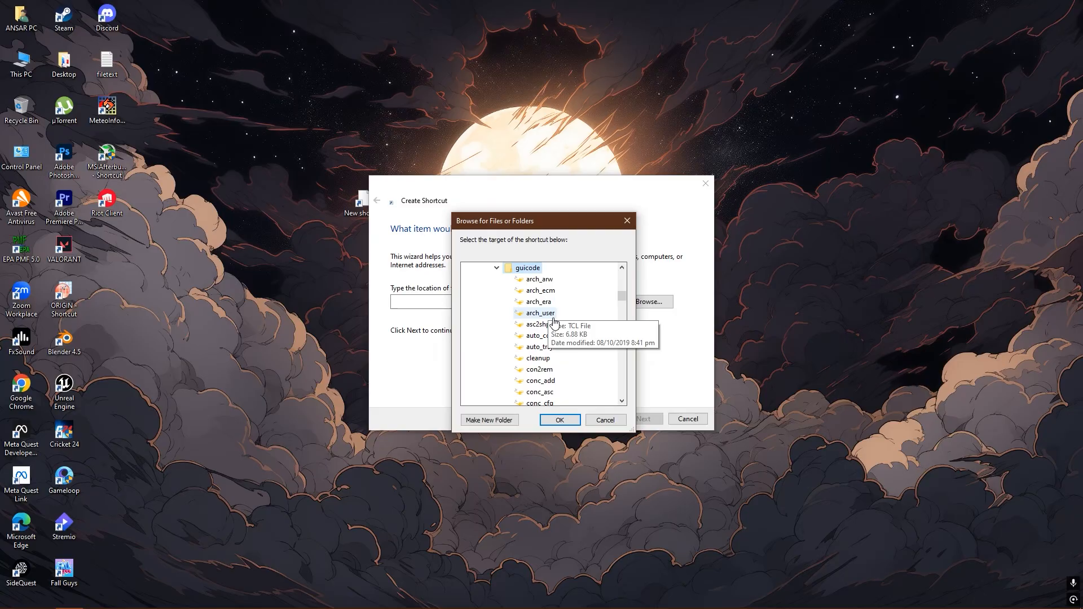
key(h)
key(Down)
key(Down)
key(Down)
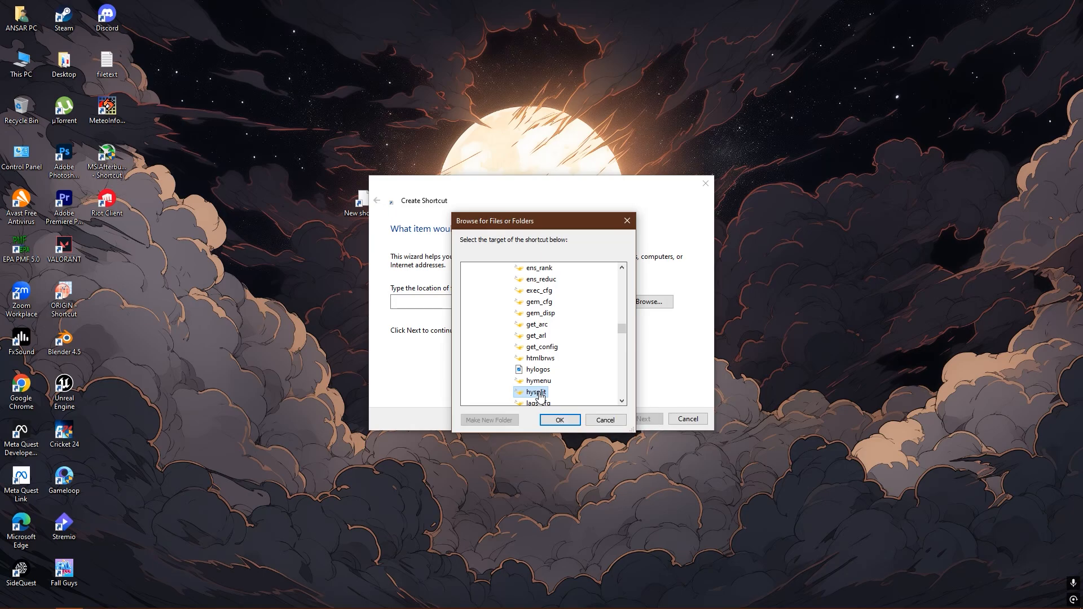
click(562, 423)
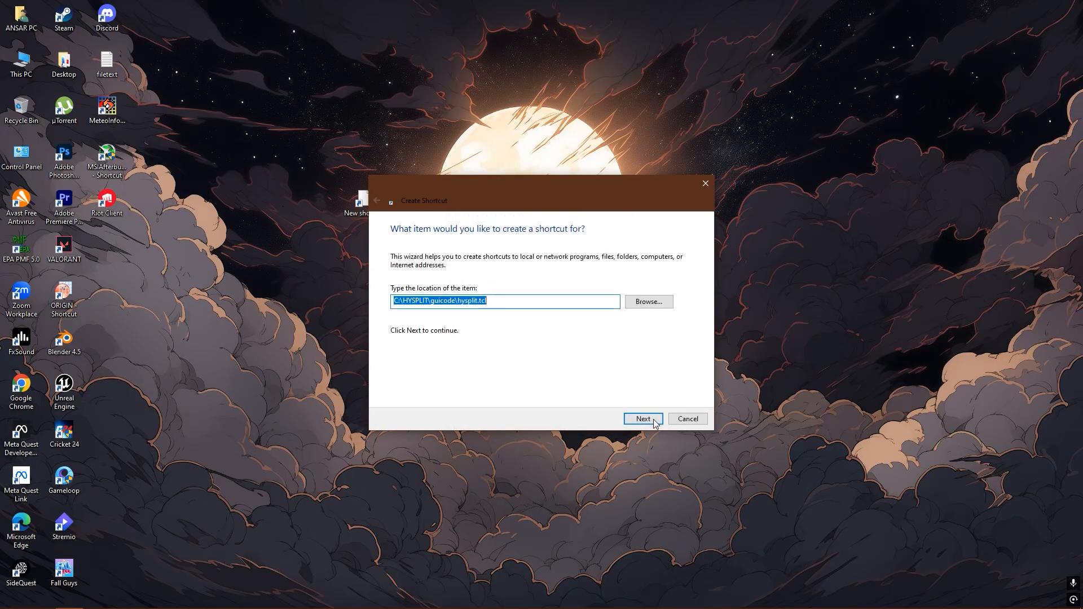
- Name the shortcut HYSPLIT and finish creating it
click(643, 418)
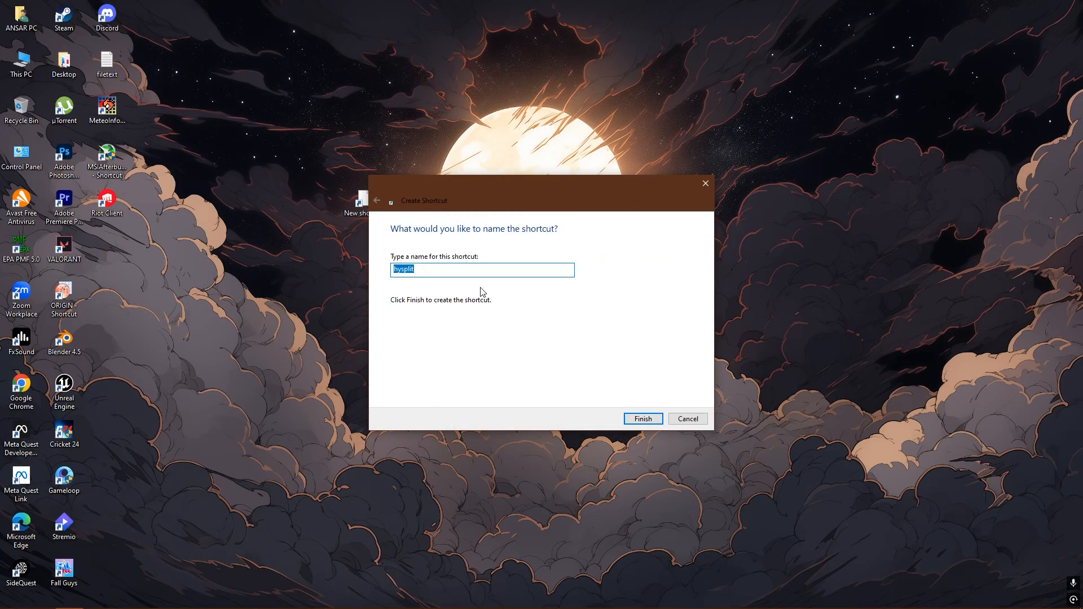
text(HYSPLIT)
click(643, 419)
- Move the HYSPLIT shortcut directly below the Riot Client icon and refresh the desktop
click(364, 203)
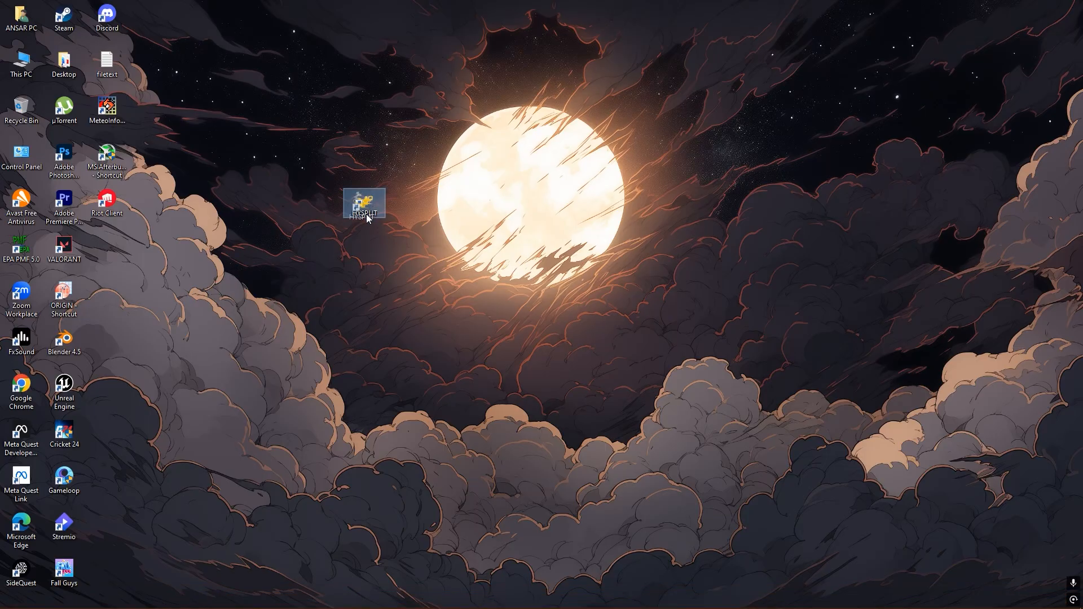
drag(367, 214, 117, 249)
right_click(255, 164)
click(277, 195)
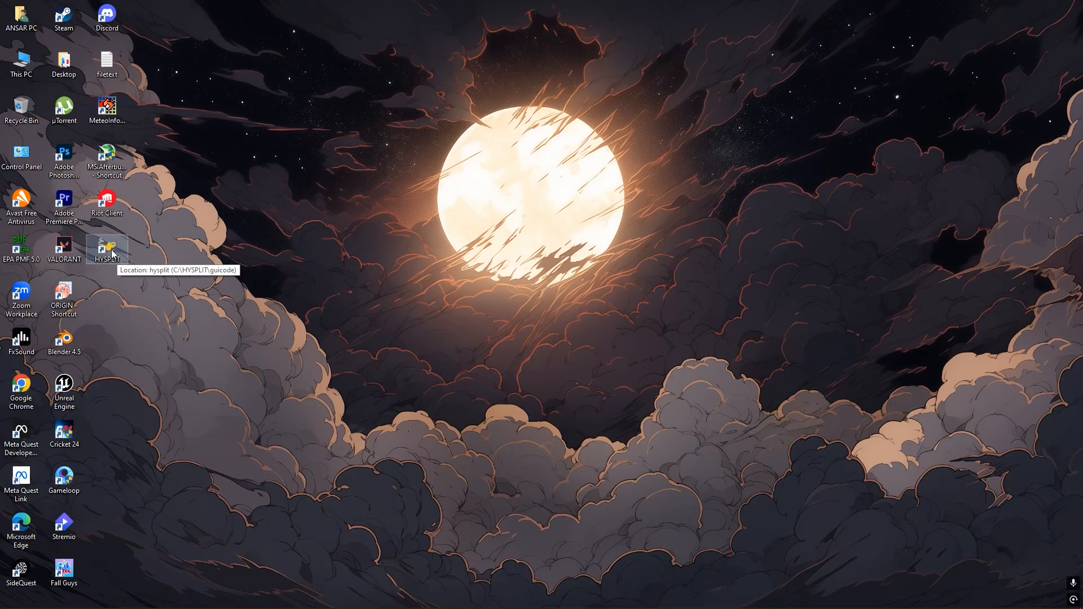
right_click(244, 203)
click(278, 235)
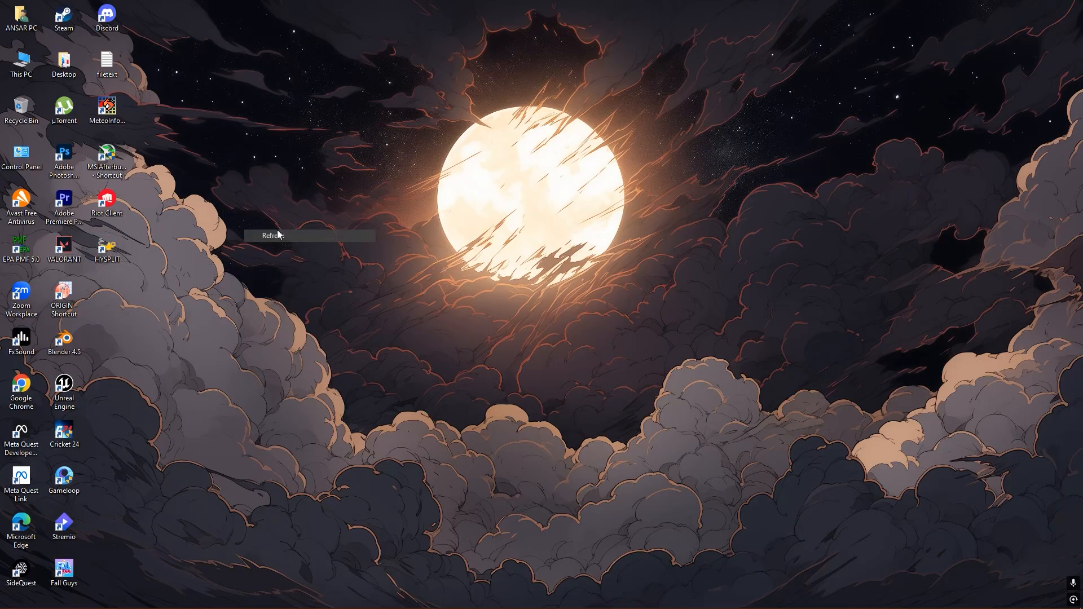
- Change the HYSPLIT shortcut's icon to desktop.ico from the C:\HYSPLIT\guicode folder and apply it
right_click(117, 250)
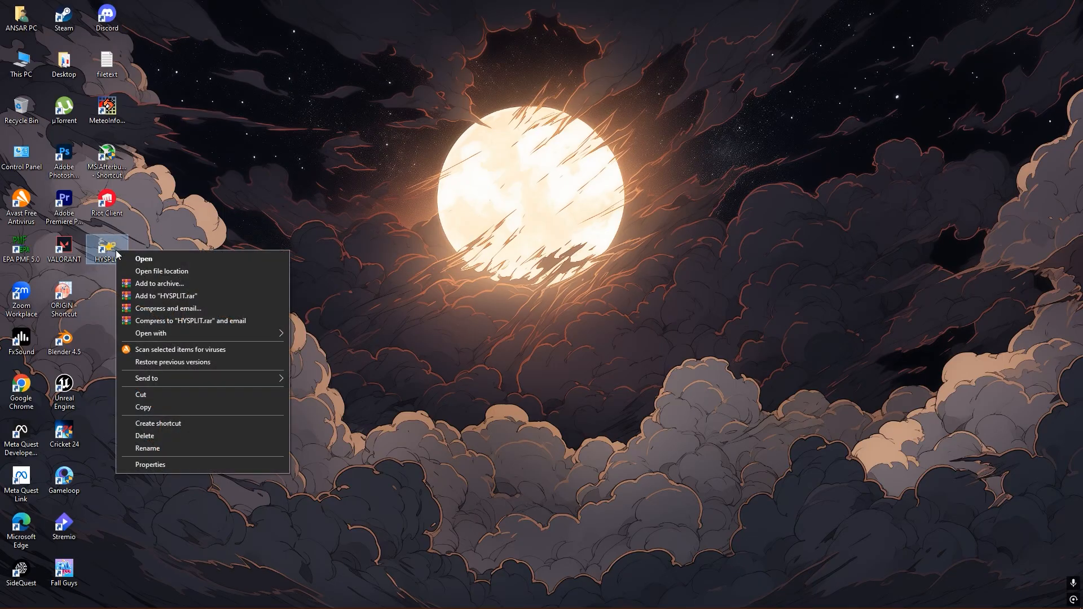
click(176, 466)
click(231, 446)
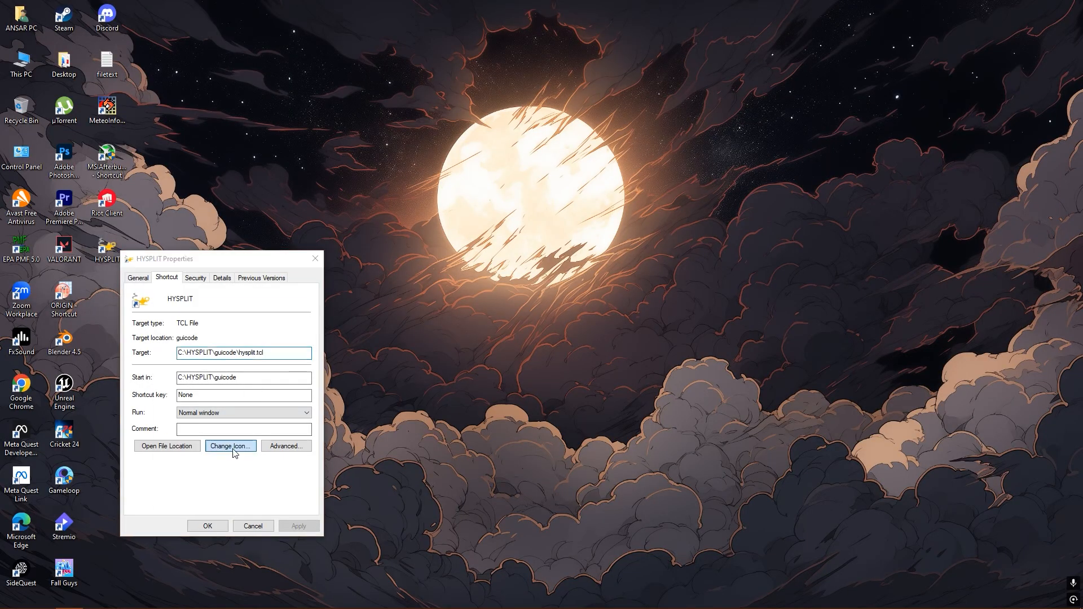
click(292, 345)
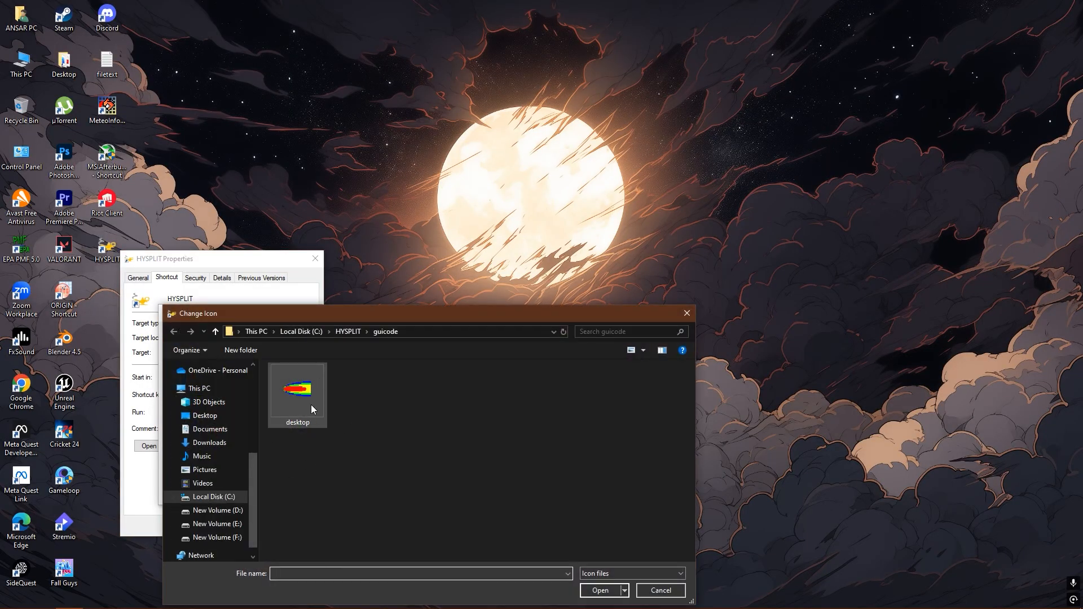
click(214, 498)
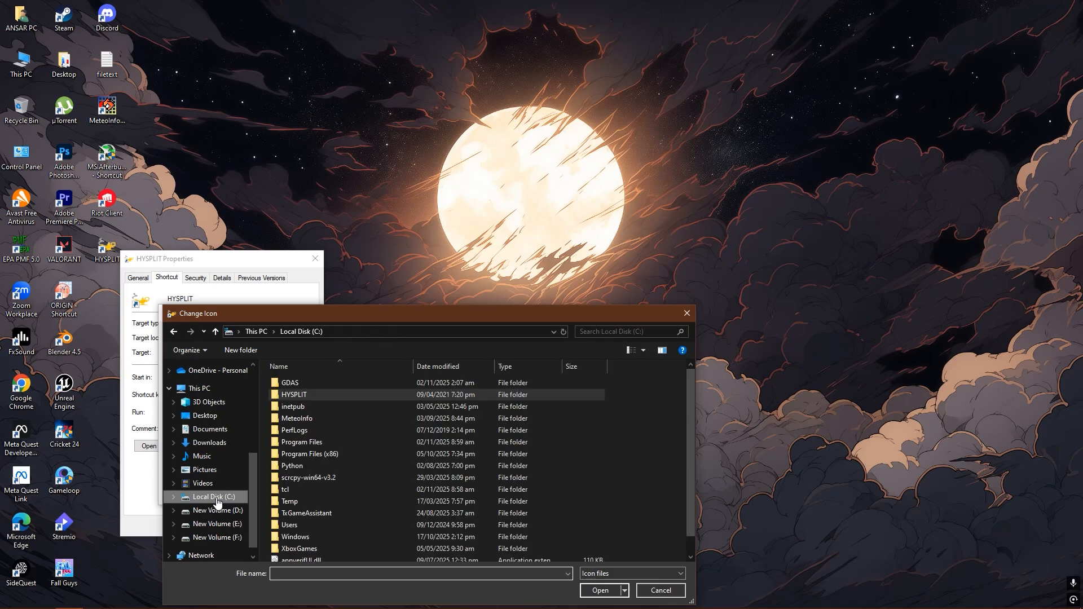
double_click(311, 395)
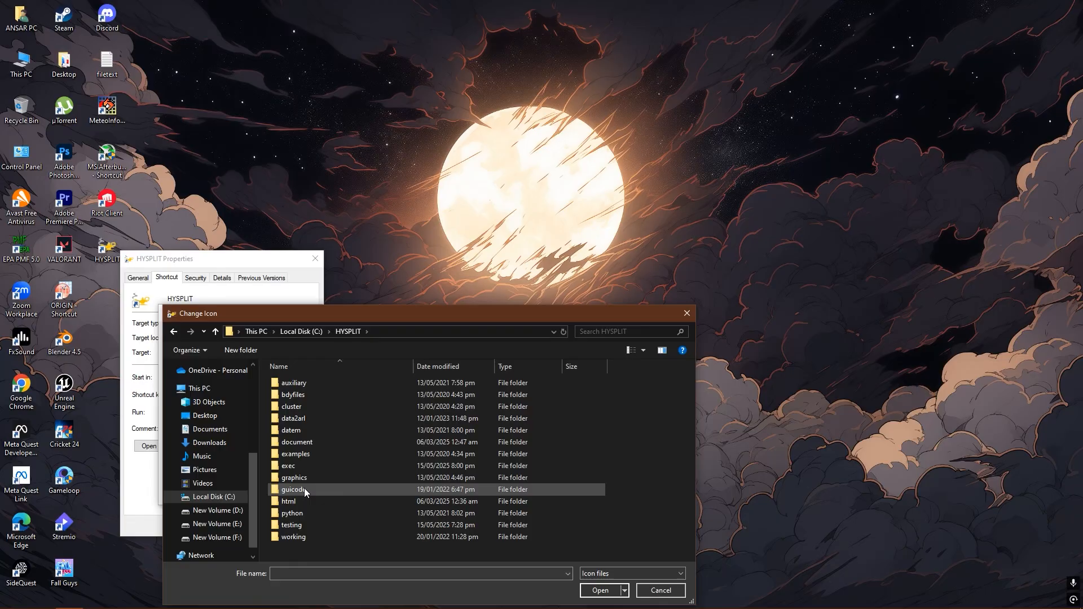
double_click(305, 491)
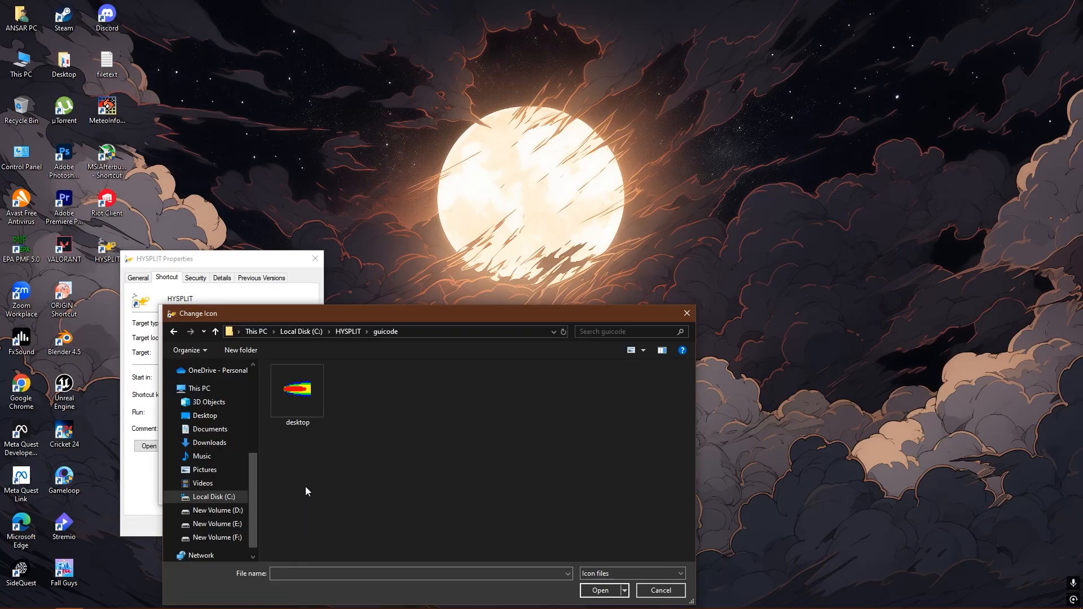
click(306, 391)
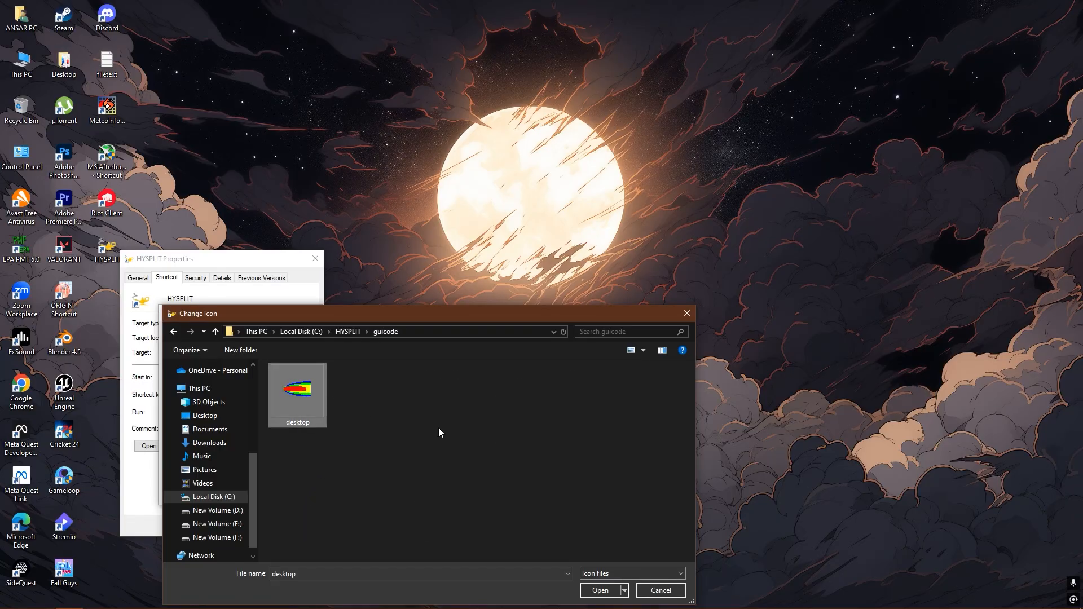
click(603, 591)
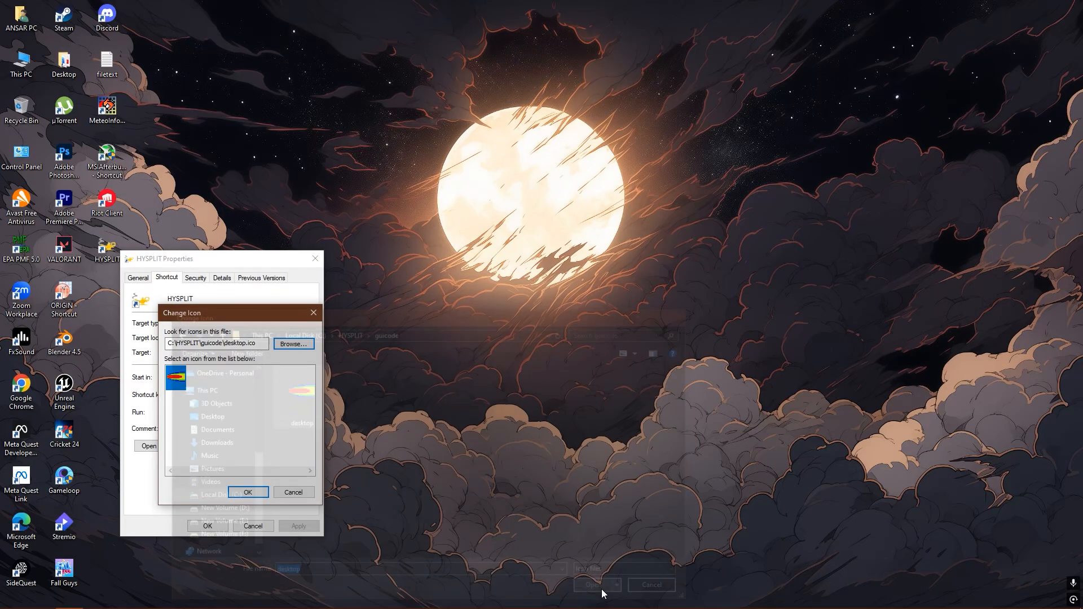
click(244, 492)
click(208, 526)
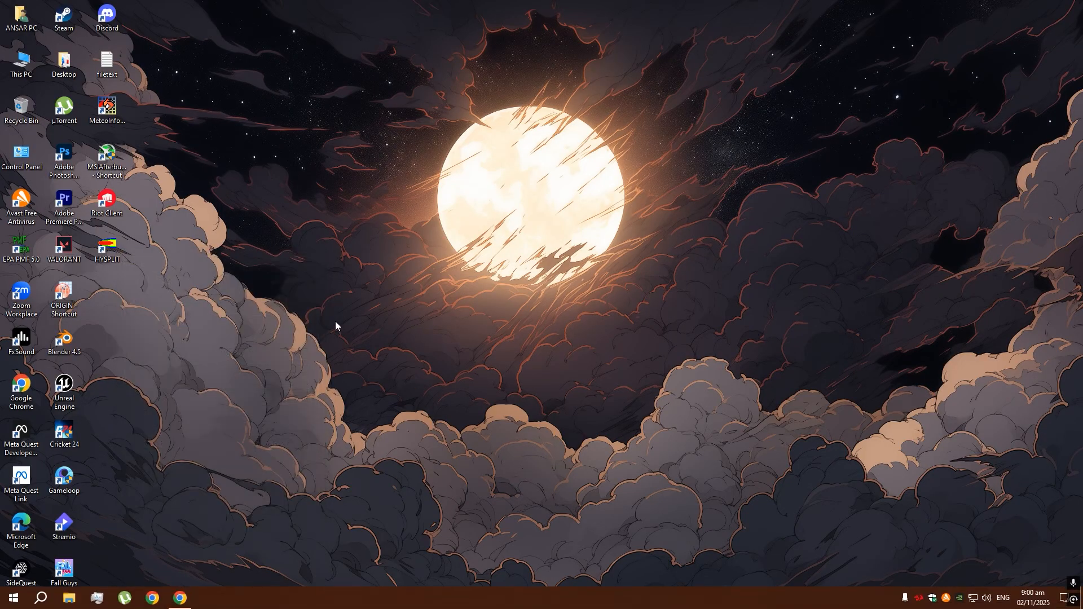
- Launch HYSPLIT maximized from its refreshed desktop shortcut and bring up its main menu window
right_click(270, 192)
click(317, 225)
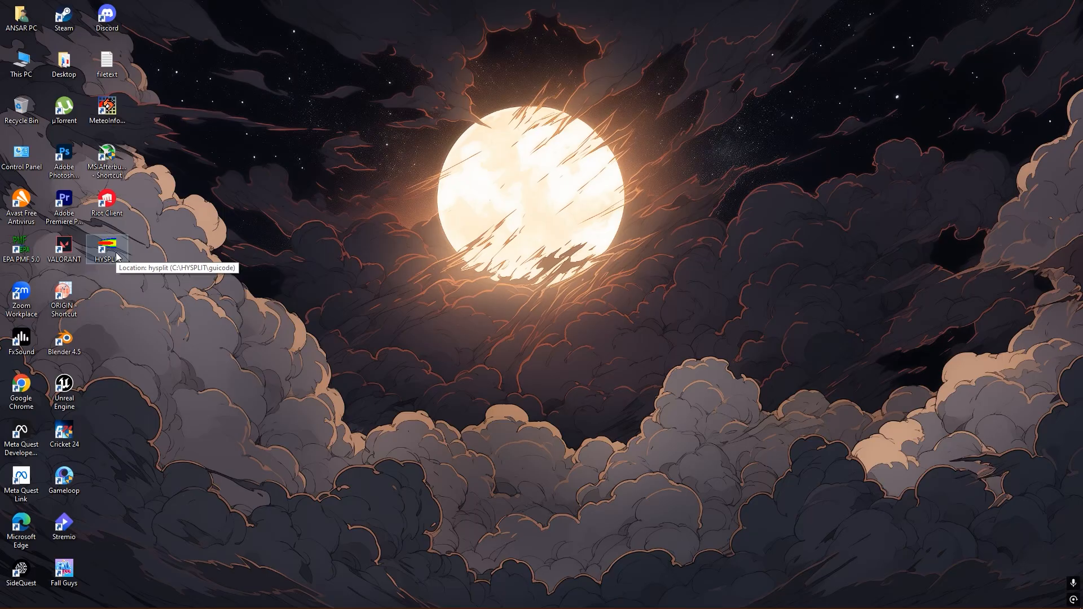
right_click(181, 221)
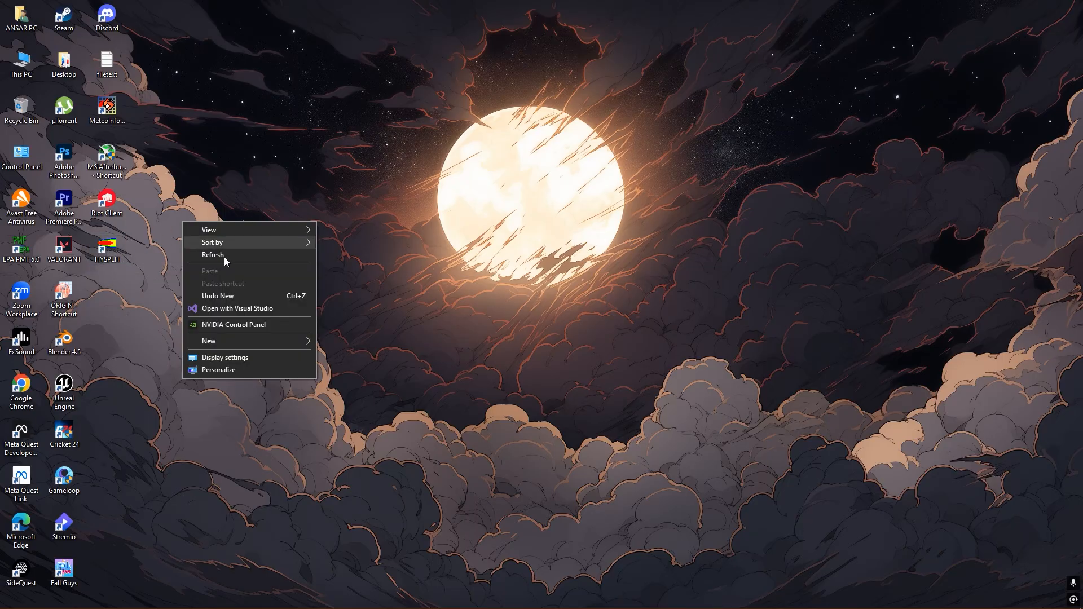
click(214, 255)
double_click(117, 255)
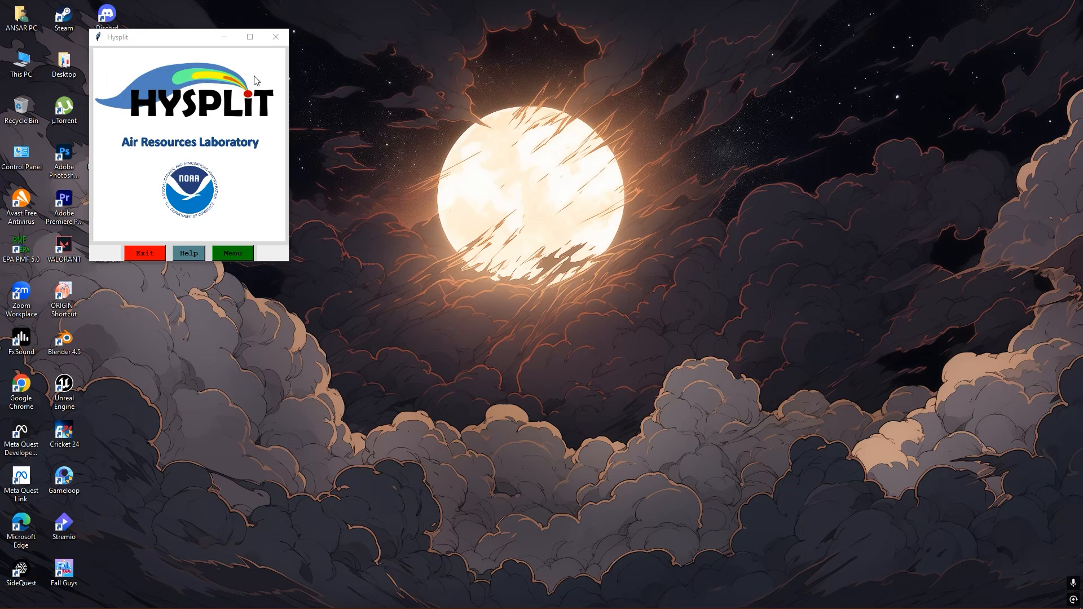
click(252, 37)
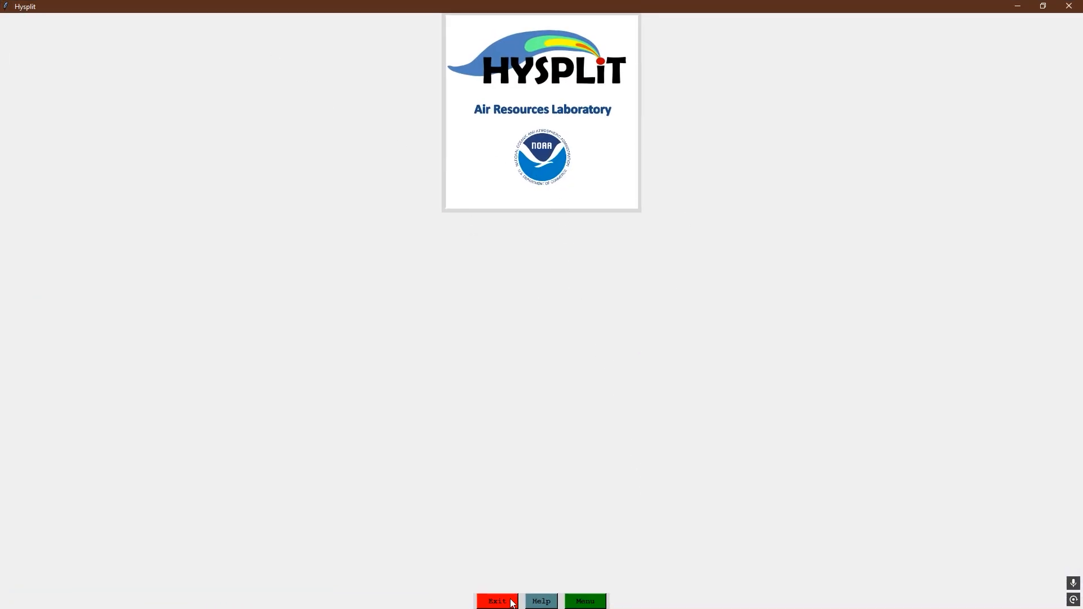
click(587, 601)
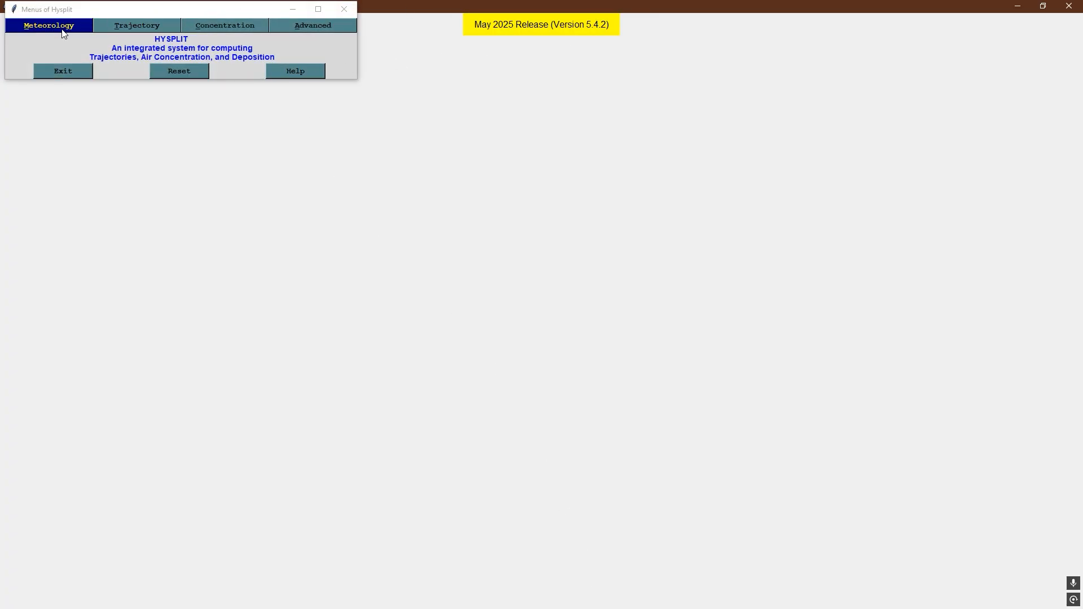
- Open the ARL meteorological archive FTP form and choose the GDAS 1-deg dataset for October
click(158, 11)
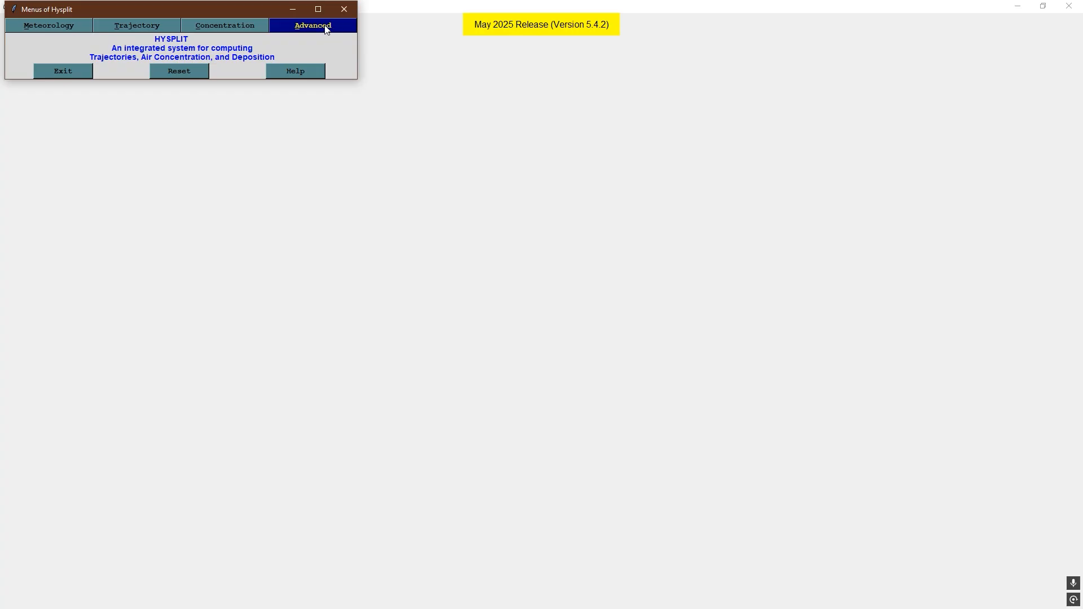
click(68, 28)
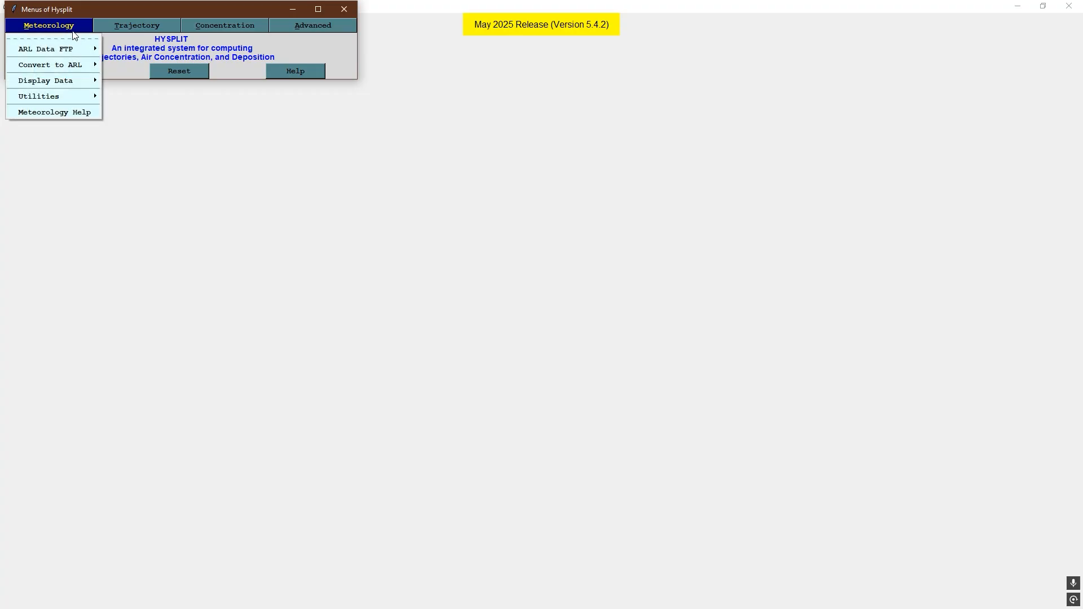
mouse_move(80, 54)
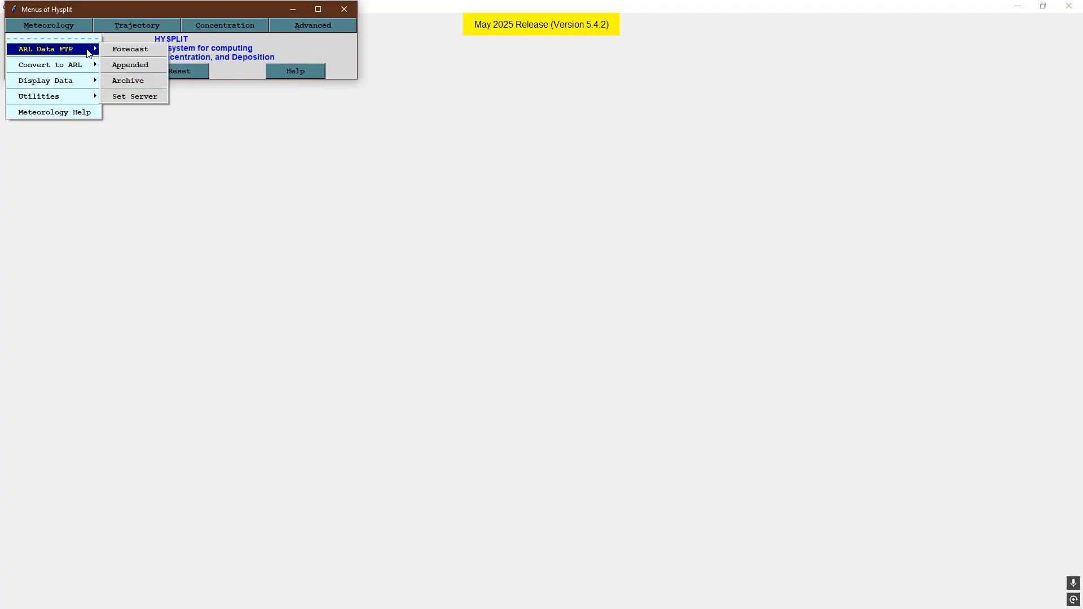
click(140, 82)
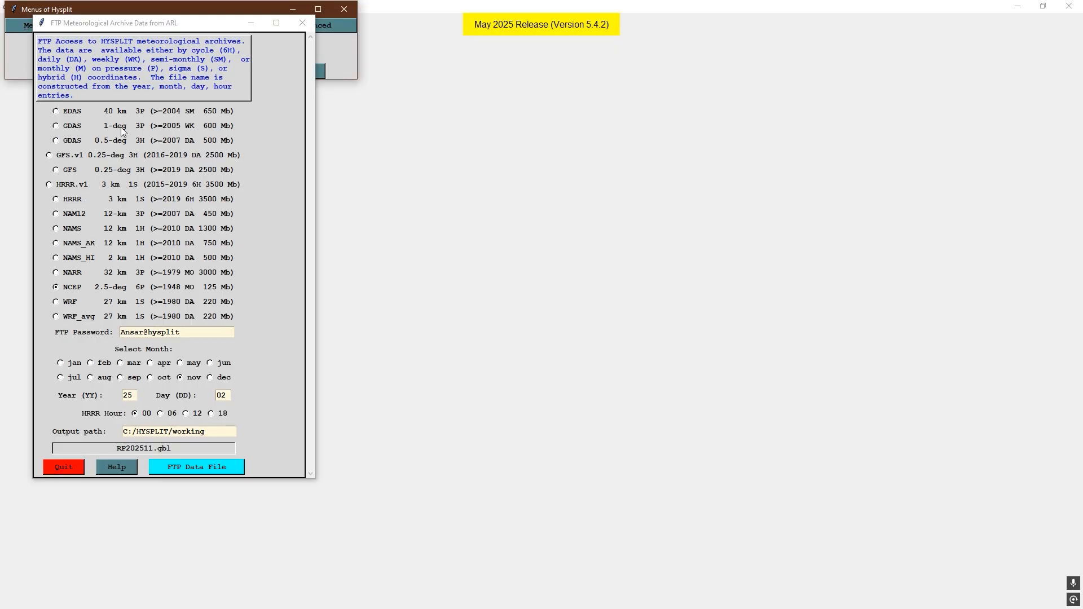
click(57, 126)
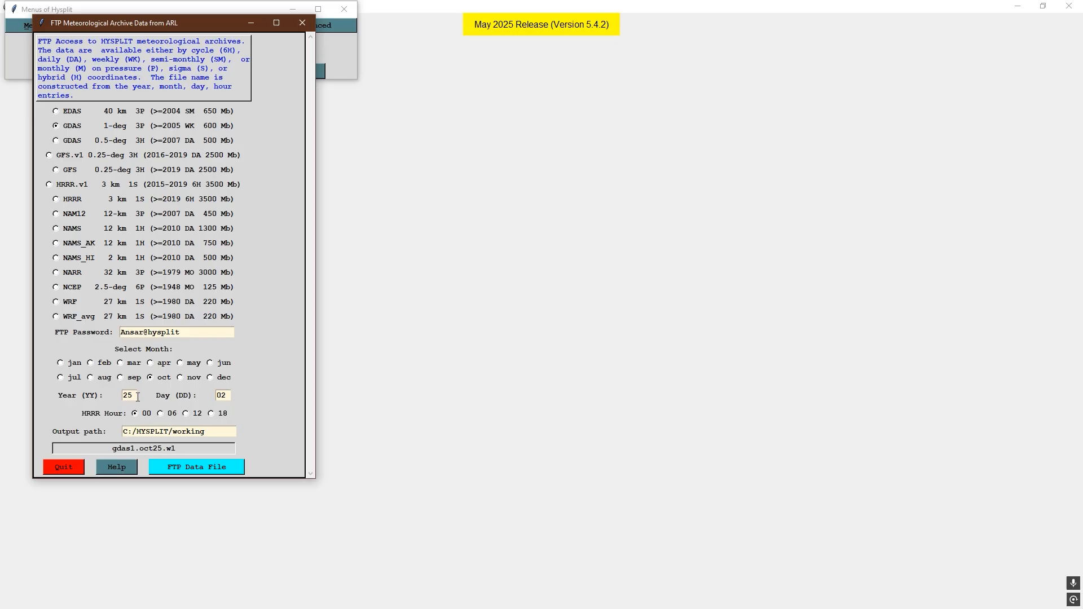
- Set the archive day to 5 and try to transfer the GDAS data file by FTP
click(226, 395)
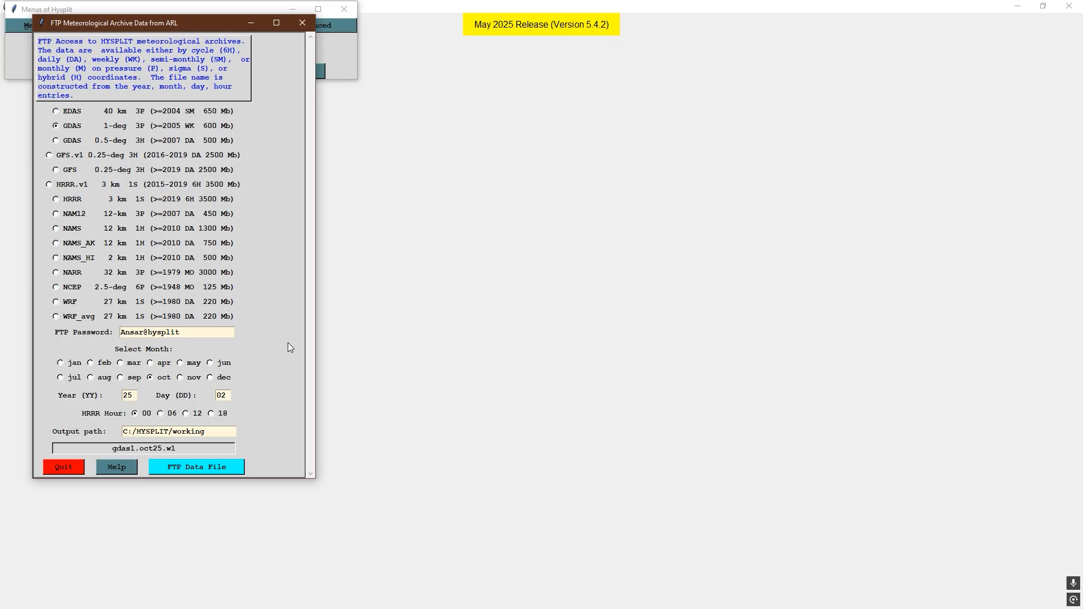
key(BackSpace)
key(BackSpace)
text(10)
key(BackSpace)
key(BackSpace)
text(5)
click(206, 466)
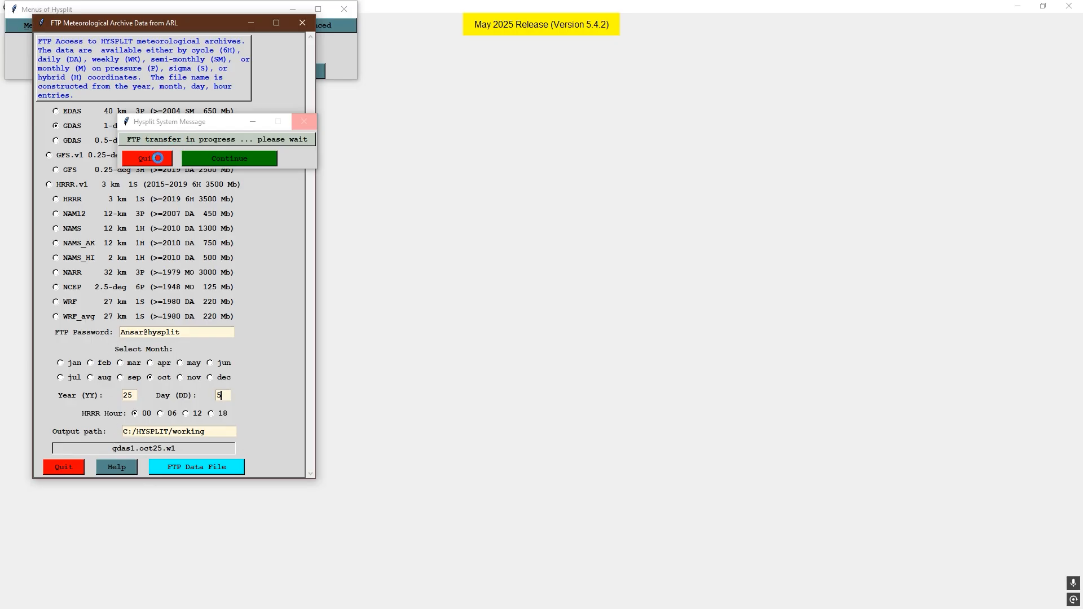
- Force HYSPLIT to close during the FTP transfer and relaunch it from its desktop shortcut
click(304, 123)
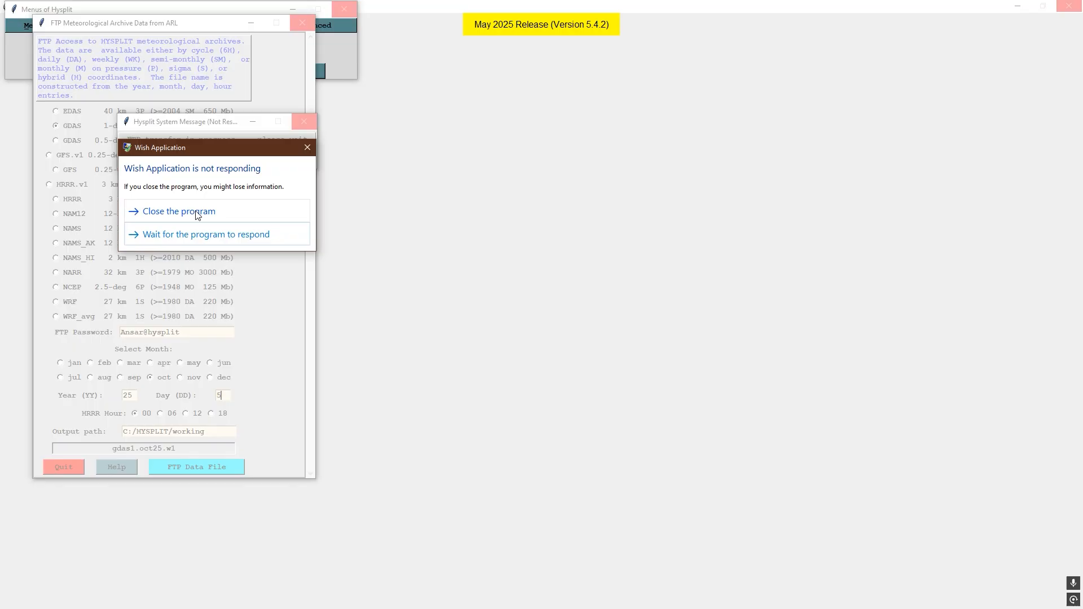
click(197, 213)
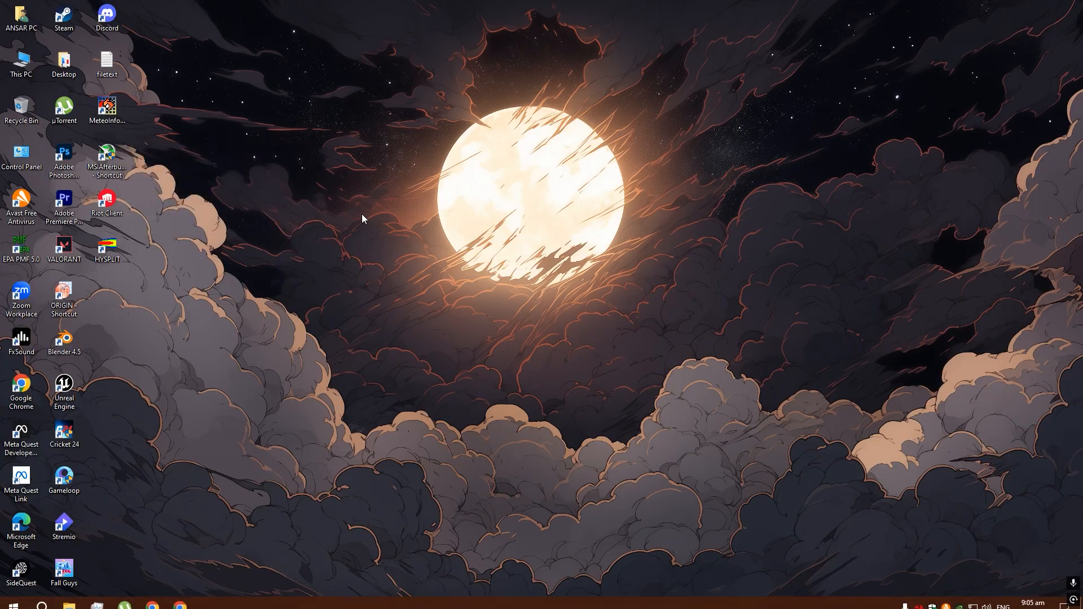
right_click(340, 185)
click(372, 218)
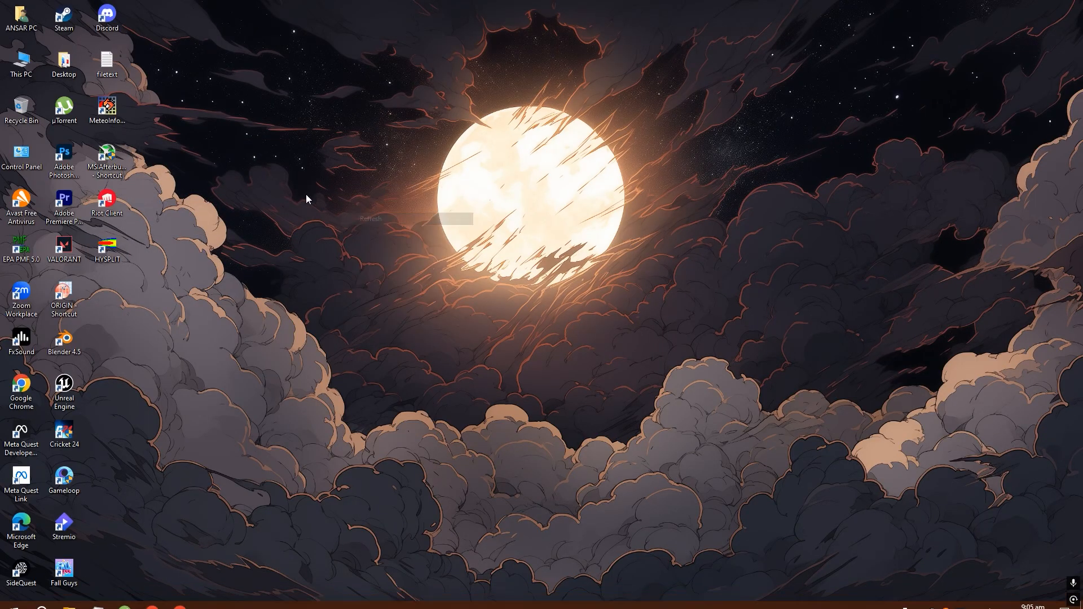
double_click(118, 249)
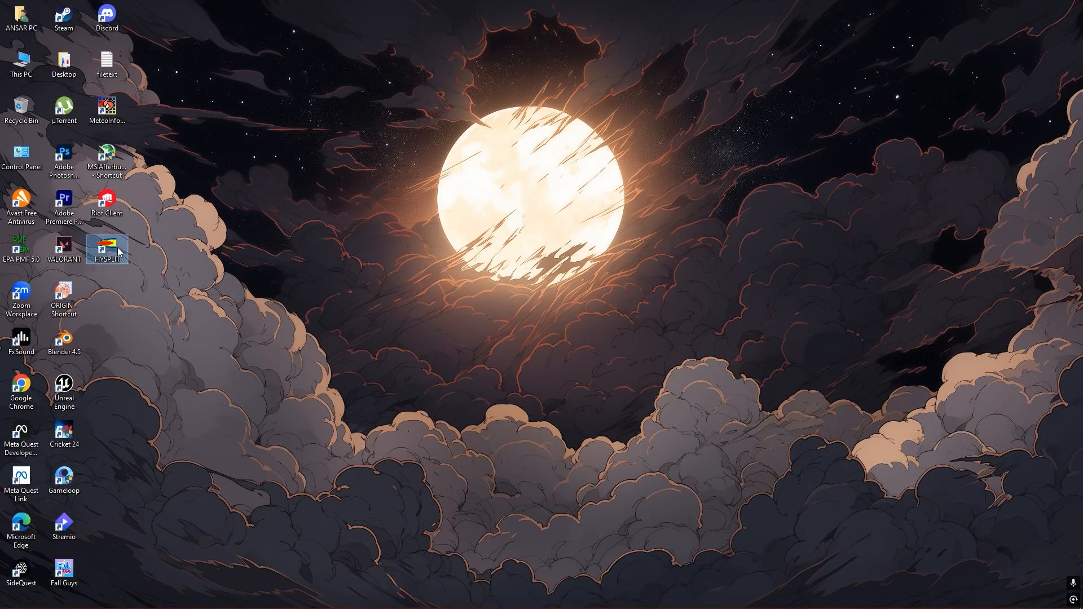
- Maximize the HYSPLIT window and bring up its main menu window
click(256, 38)
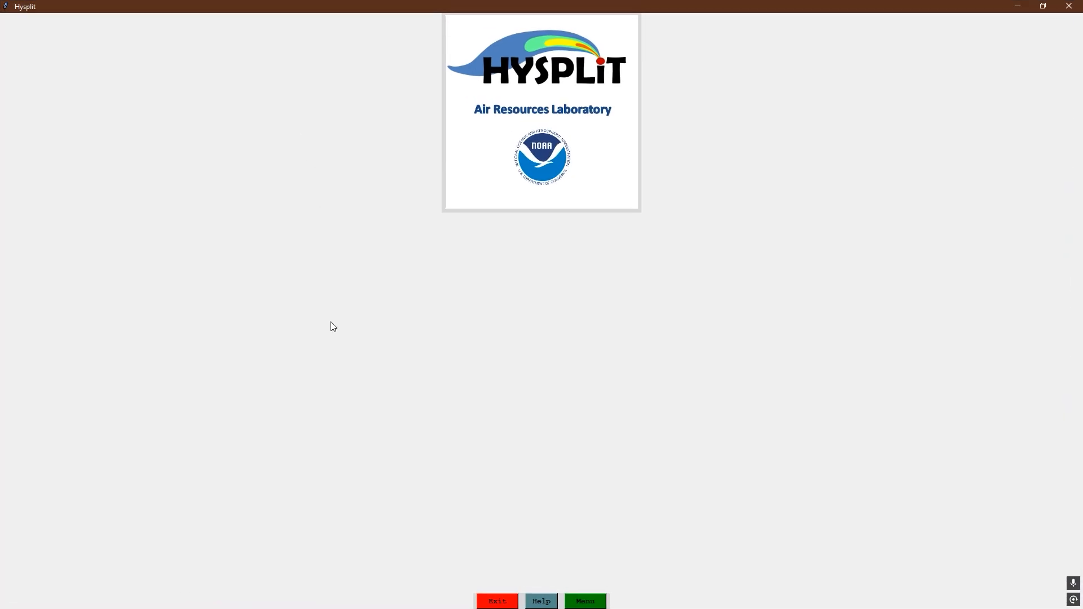
click(596, 601)
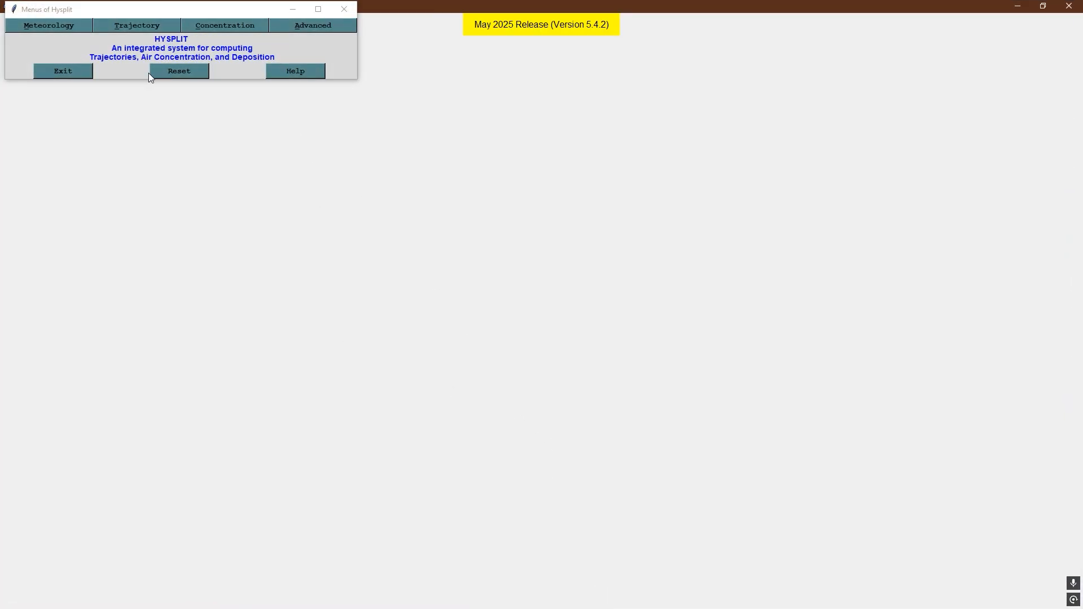
- Open the ARL archive FTP form, select the GDAS 1-deg dataset, and quit the form without transferring a file
click(61, 24)
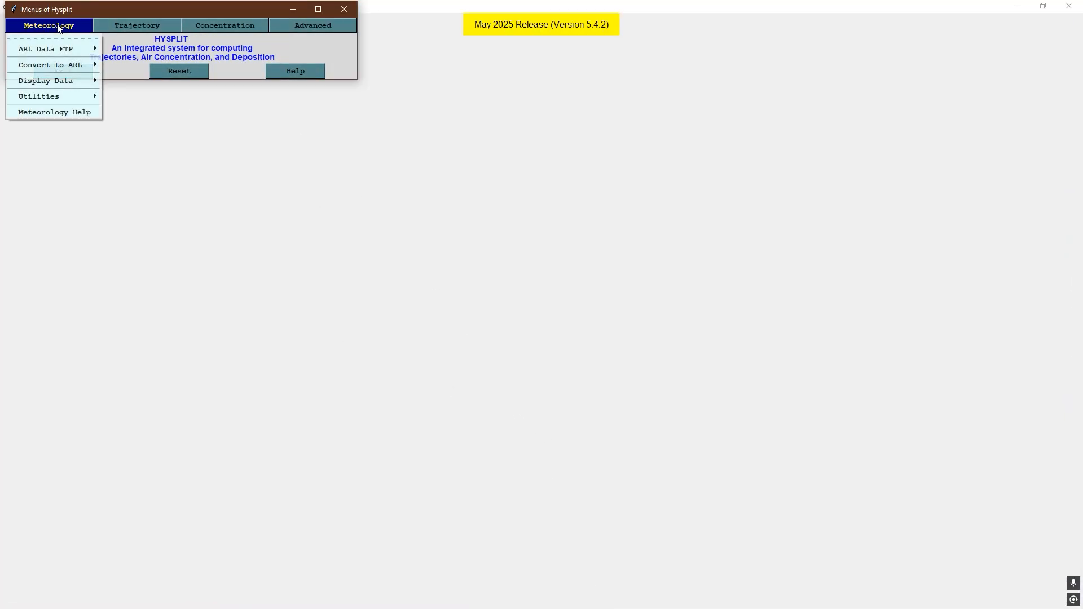
mouse_move(68, 49)
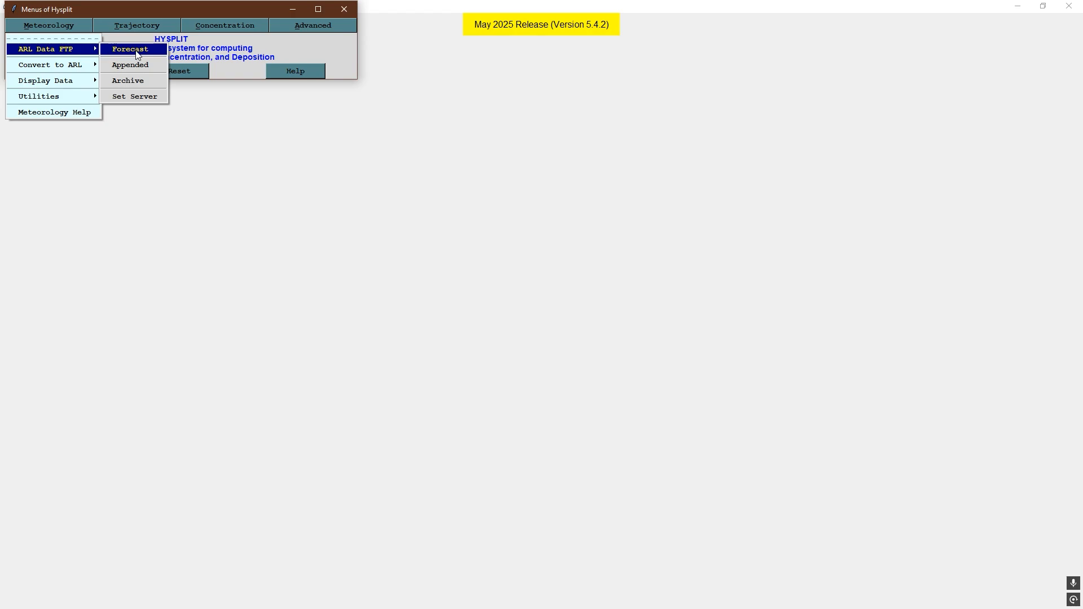
click(131, 81)
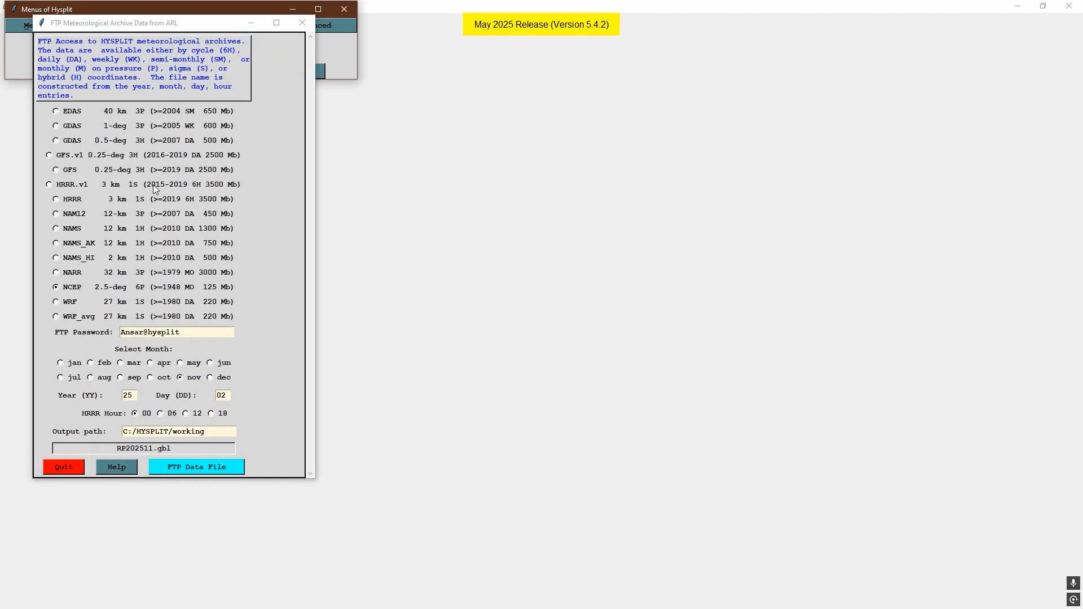
click(56, 125)
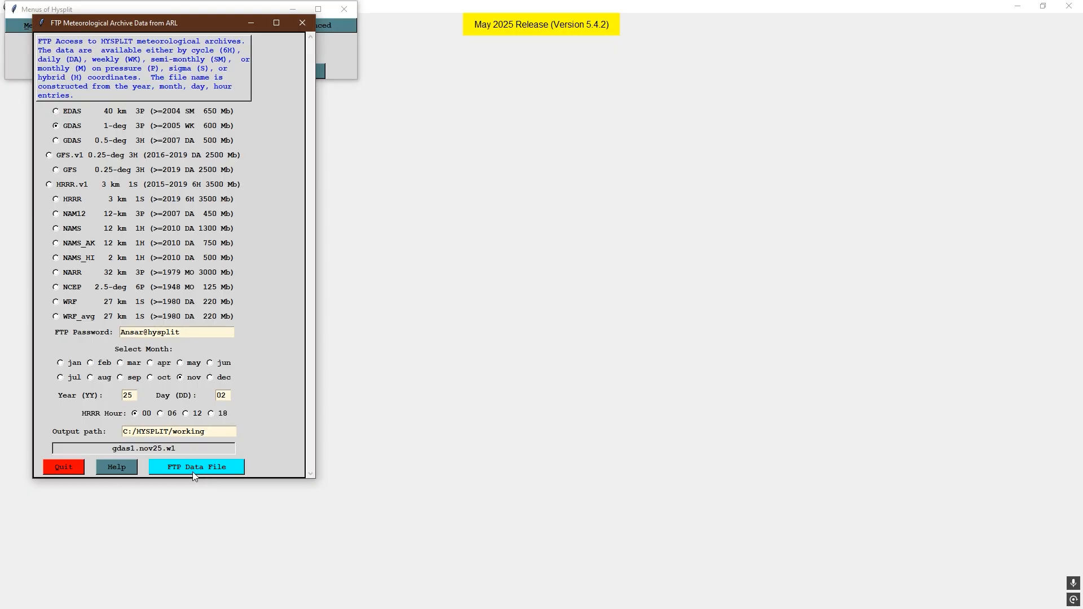
click(71, 467)
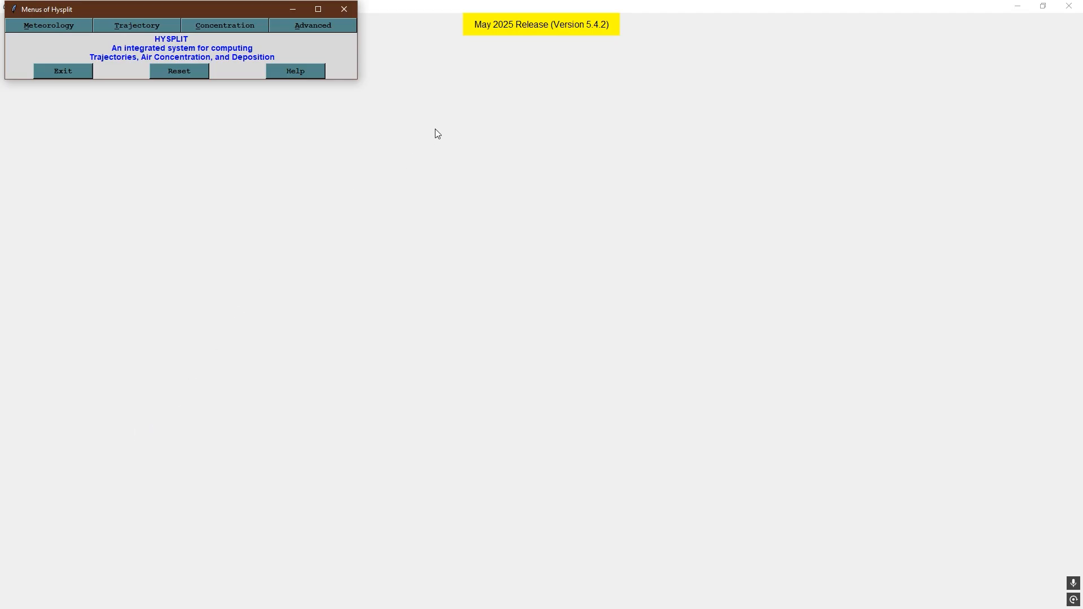
- Minimize both HYSPLIT windows and refresh the desktop
click(293, 9)
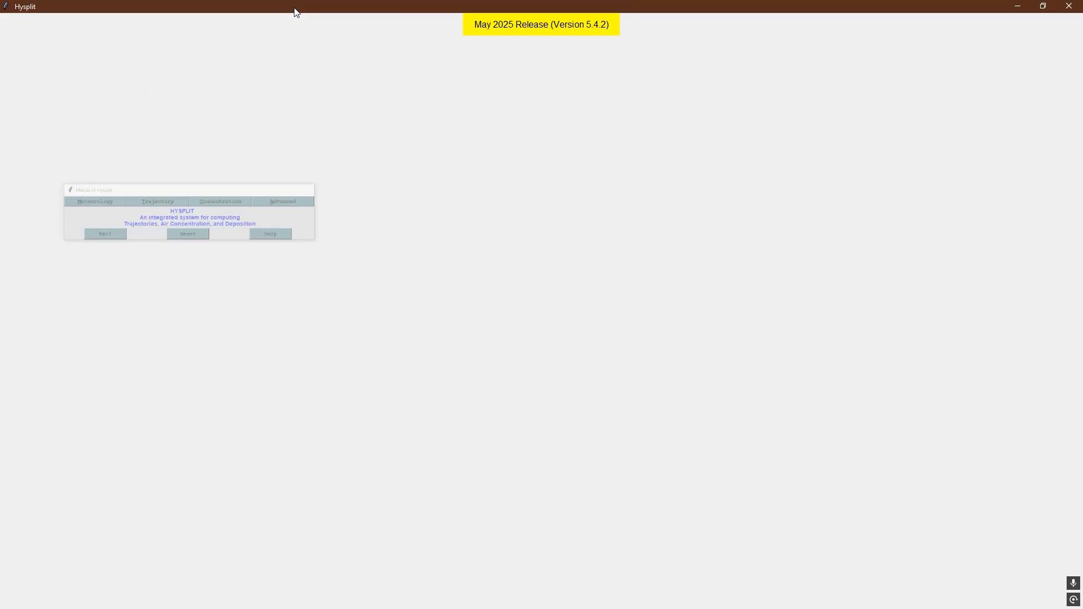
click(1022, 6)
right_click(290, 111)
click(307, 140)
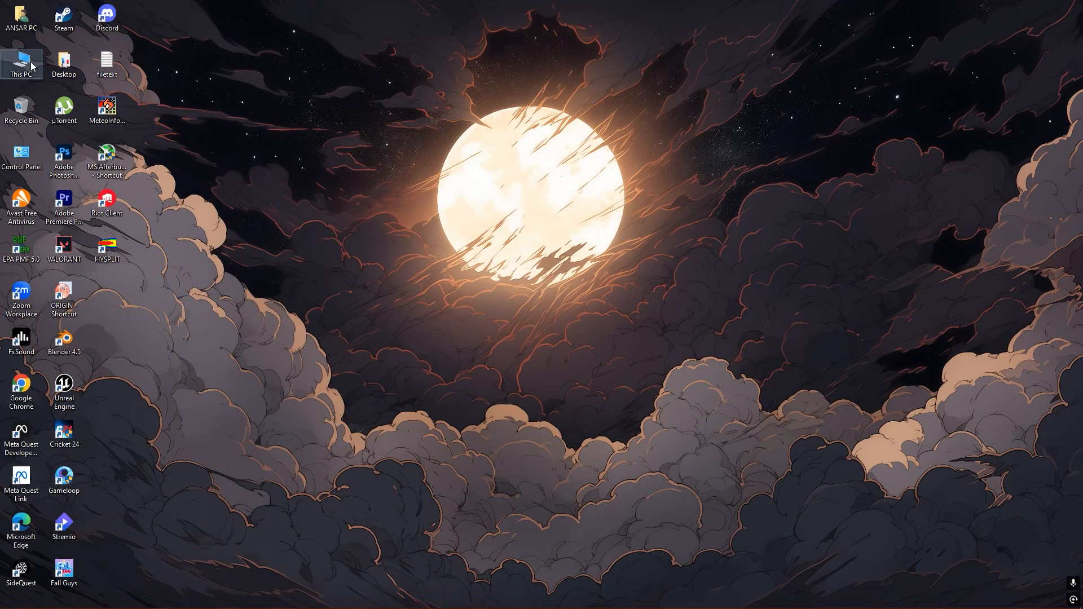
- Review the weekly GDAS files in the GDAS folder on Local Disk (C:), refresh the folder and close it
double_click(22, 63)
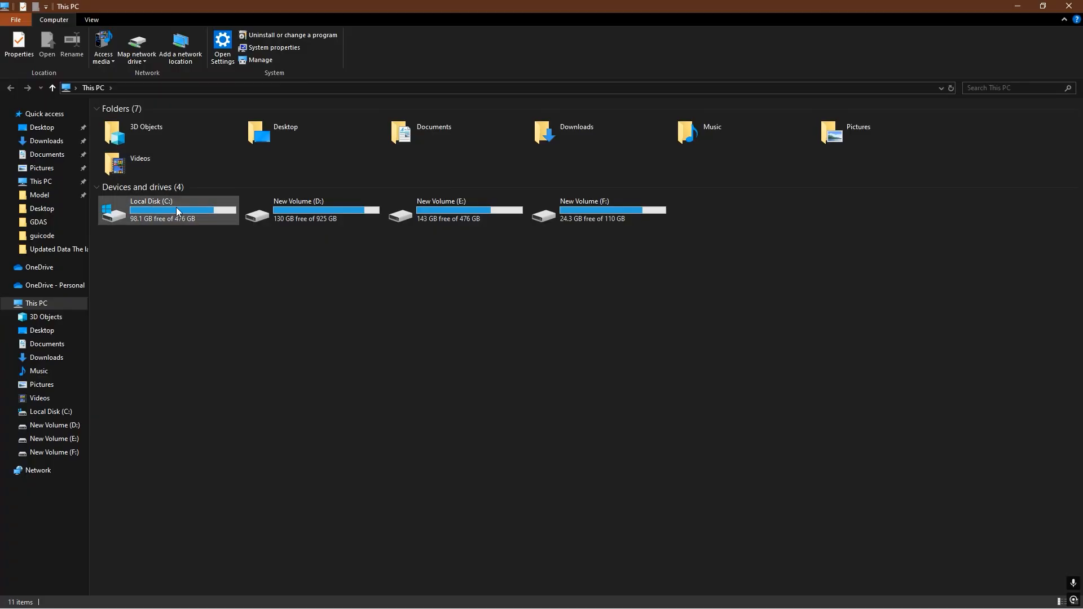
double_click(177, 211)
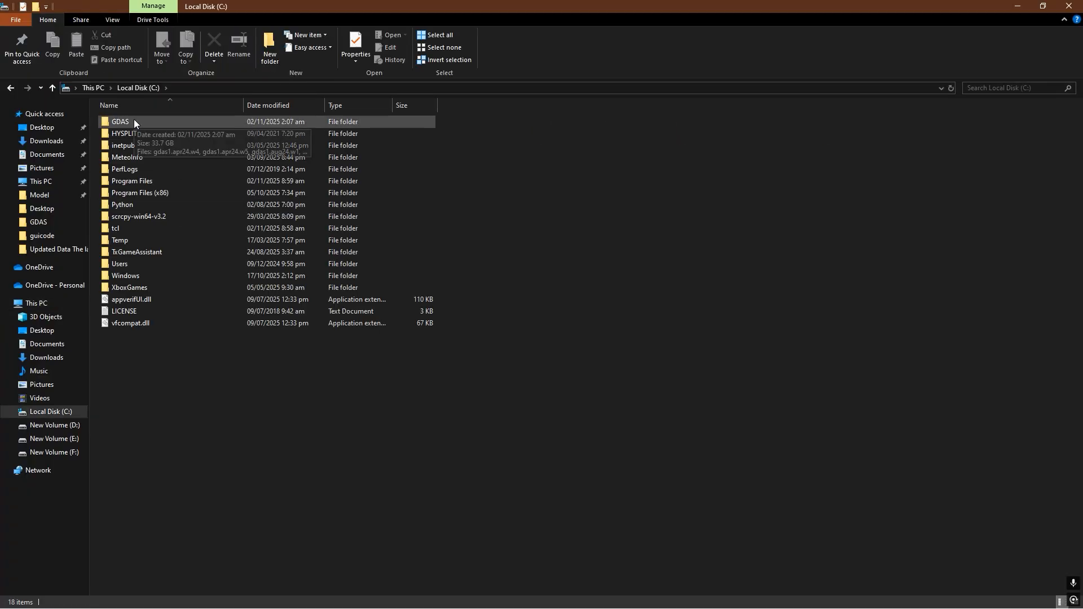
double_click(144, 121)
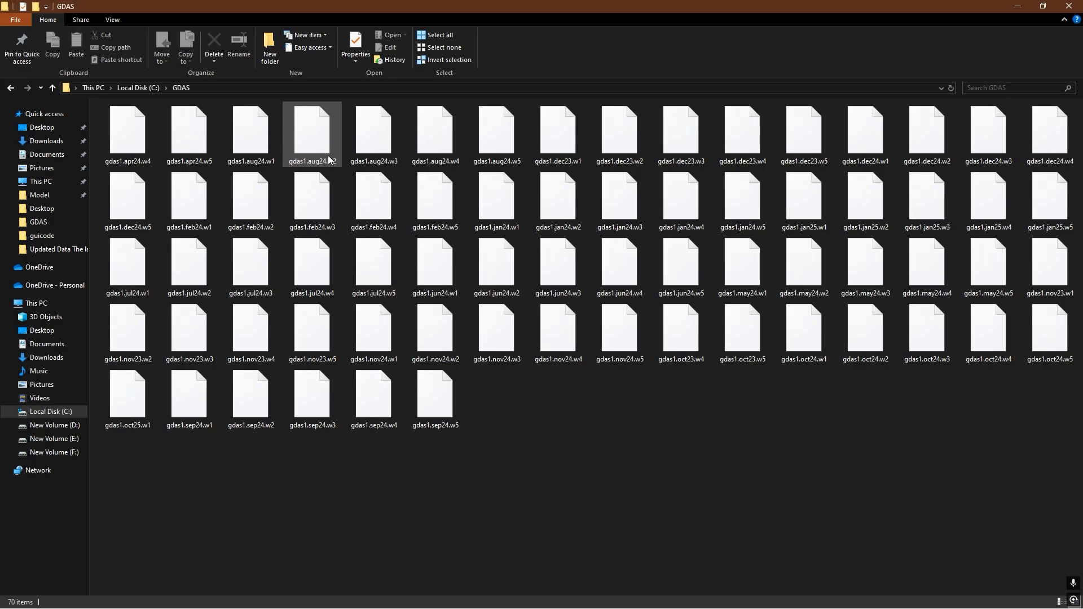
mouse_move(327, 155)
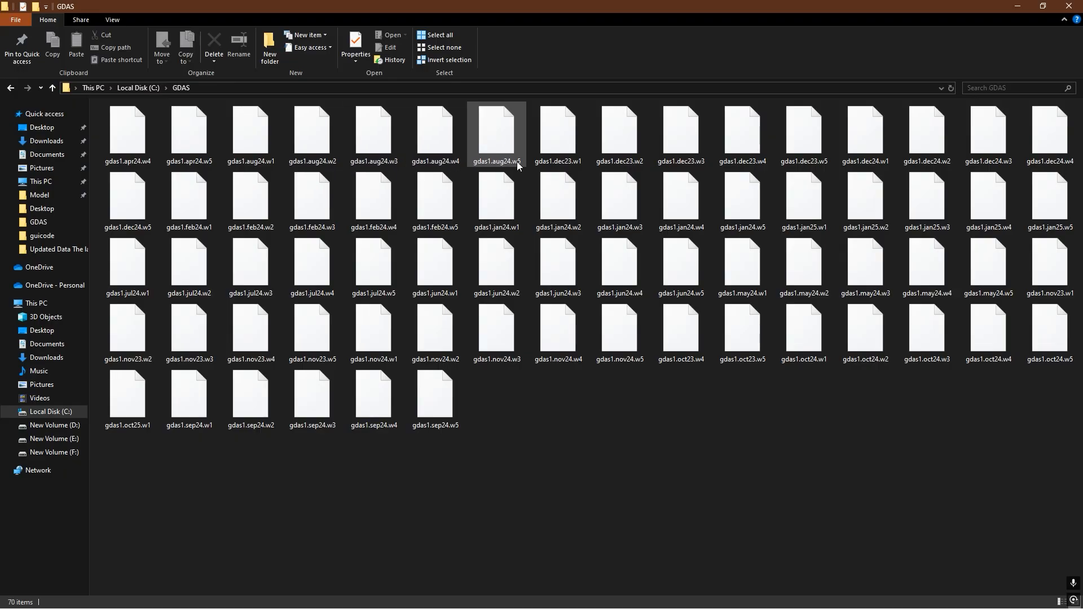
right_click(532, 382)
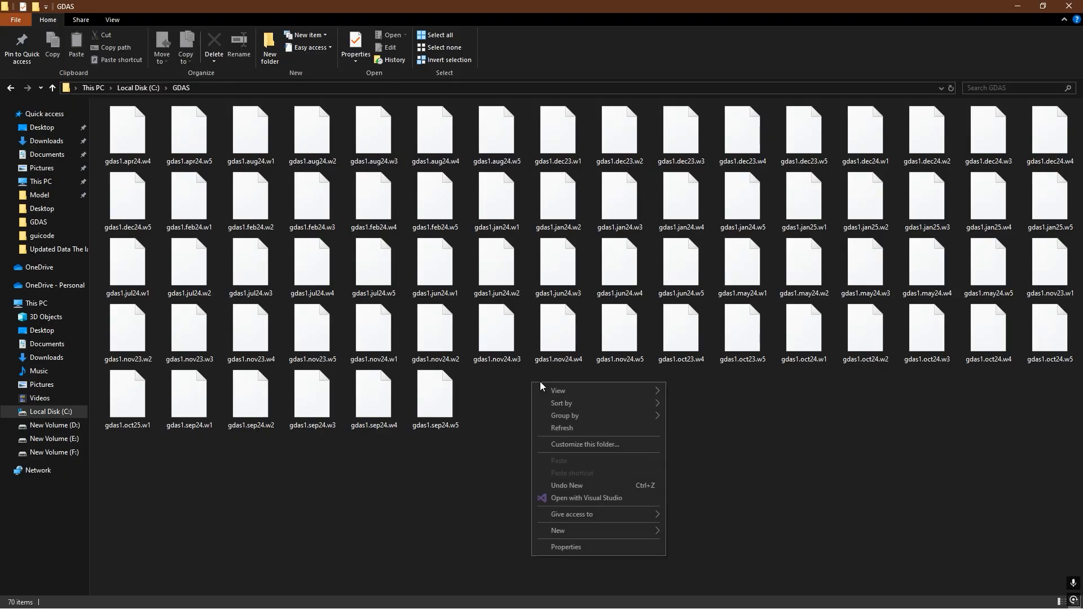
click(582, 429)
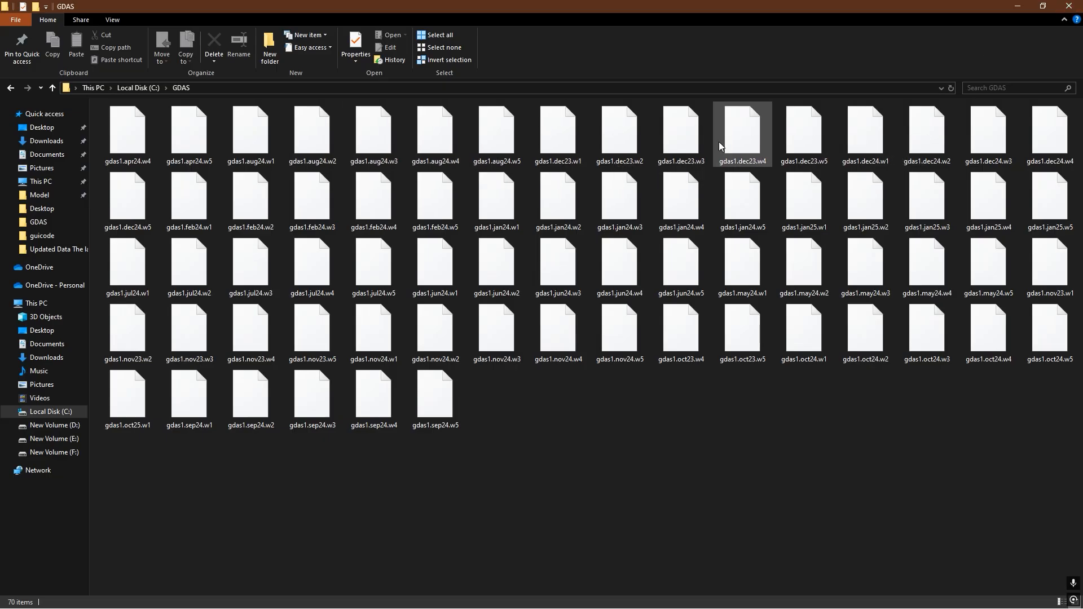
click(1069, 7)
- Refresh the desktop, restore the HYSPLIT menu window and move it away from the screen corner
right_click(435, 170)
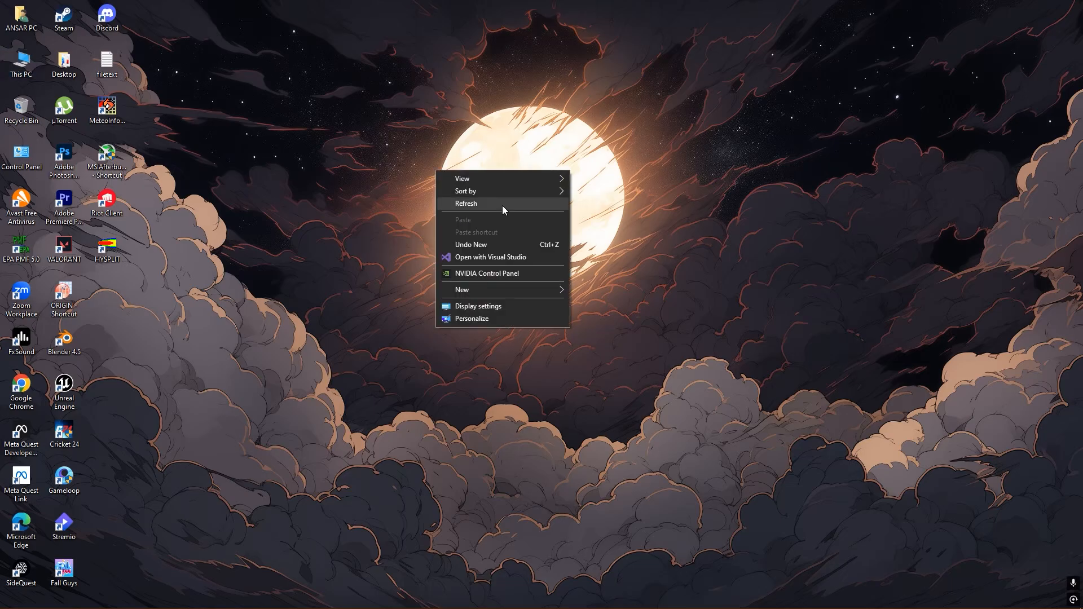
click(502, 205)
mouse_move(207, 598)
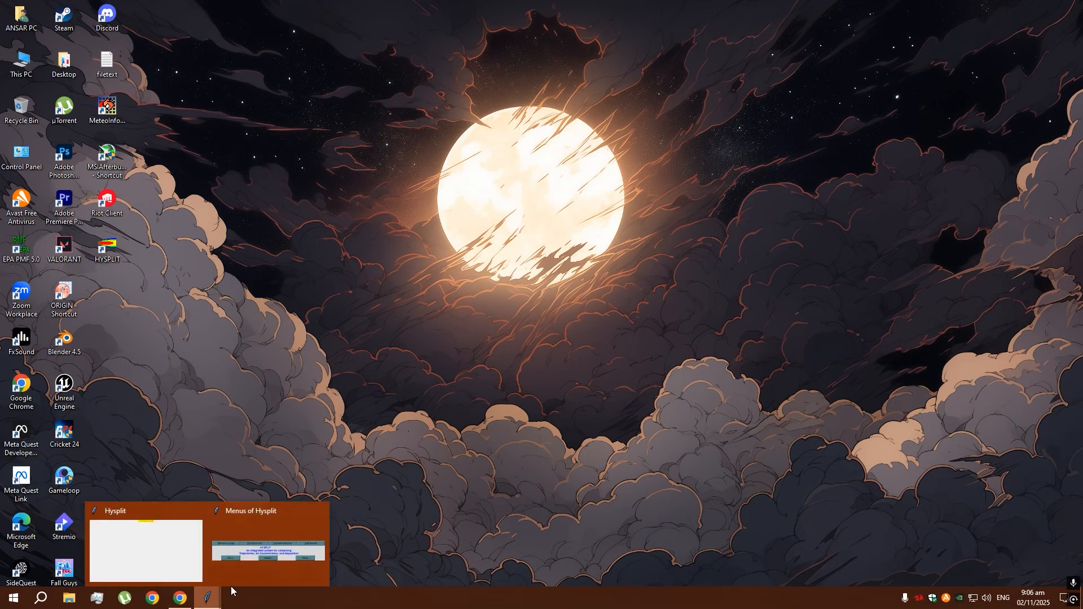
click(302, 523)
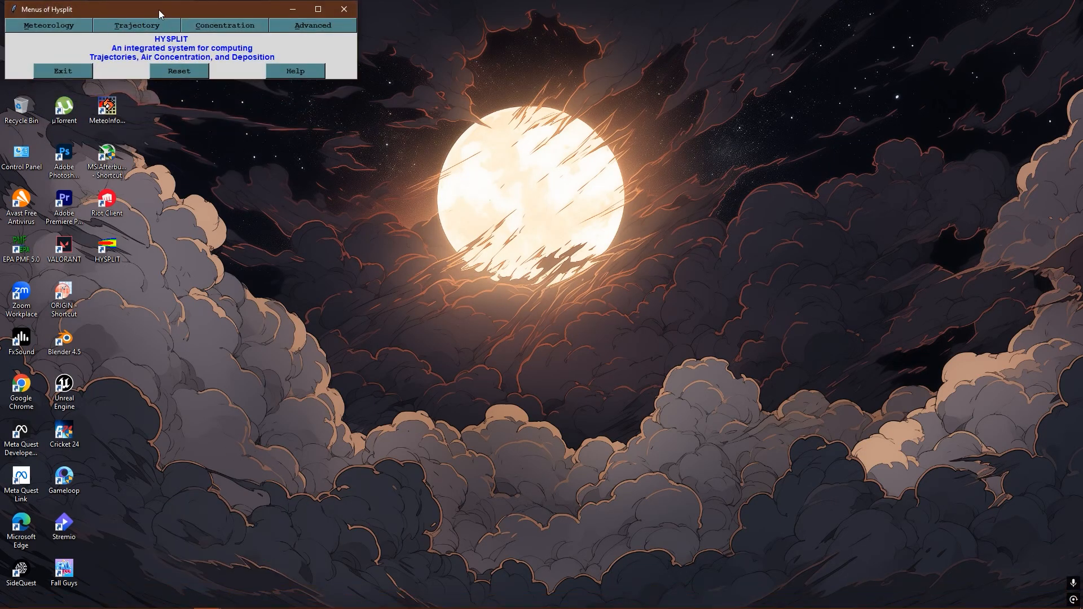
drag(158, 9, 298, 71)
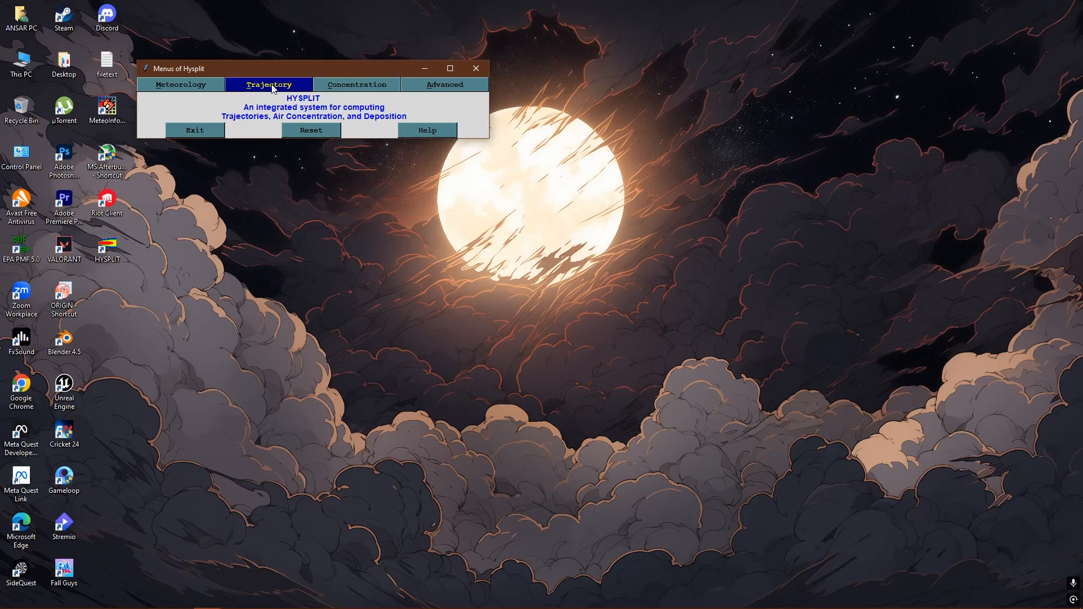
- Open the trajectory run setup form, check its starting locations and leave them unmodified
click(271, 88)
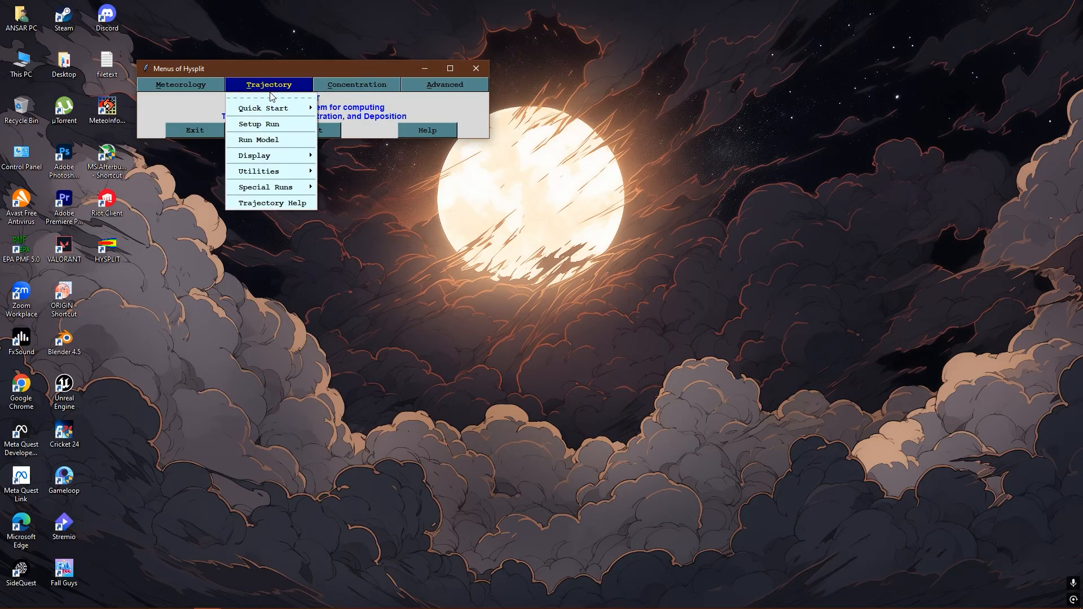
mouse_move(284, 112)
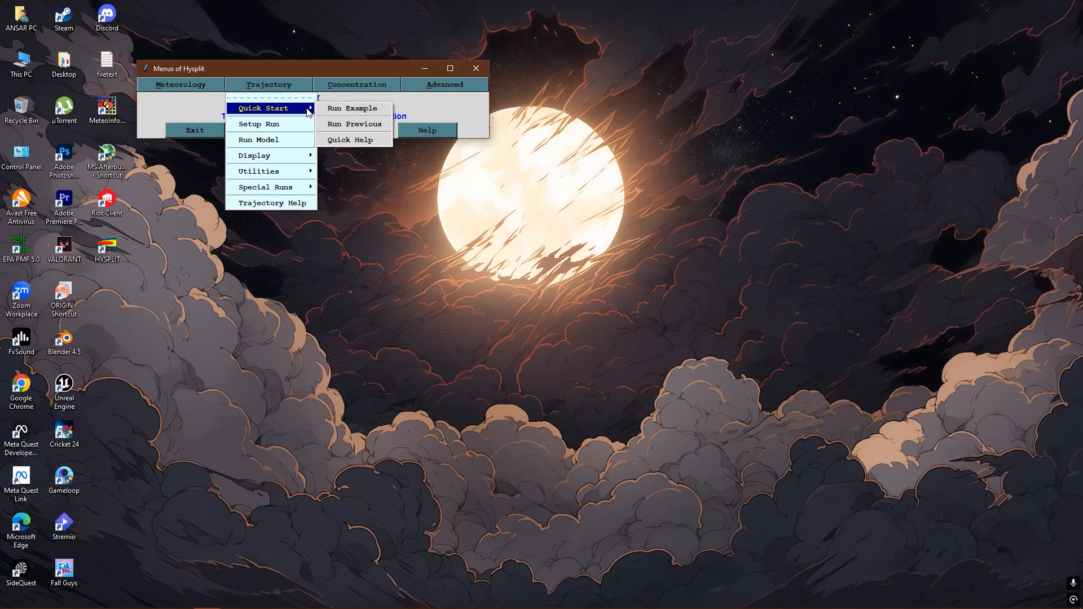
click(270, 125)
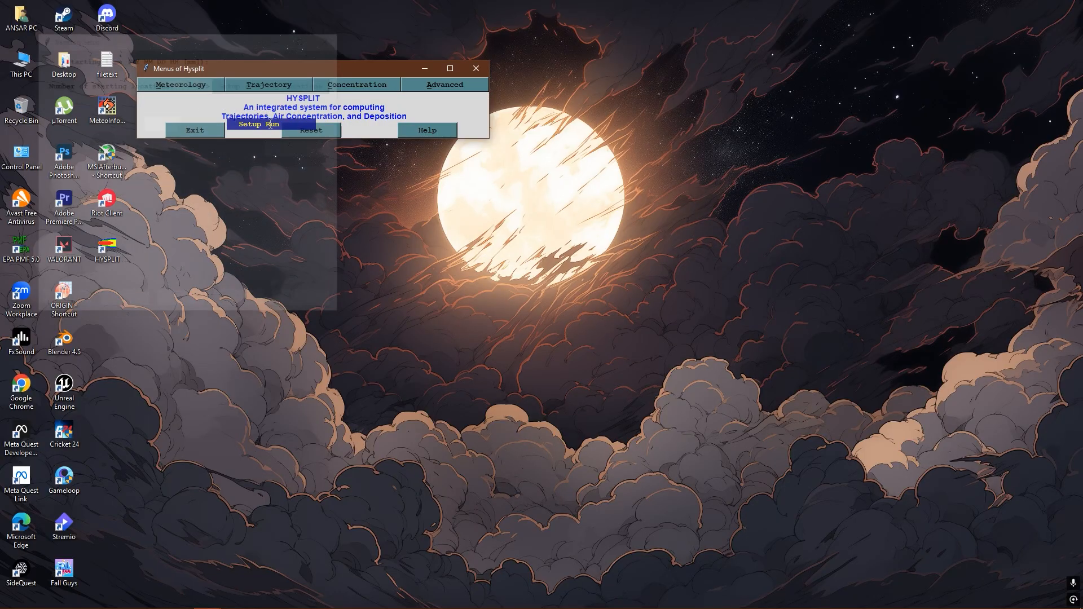
drag(184, 44, 215, 52)
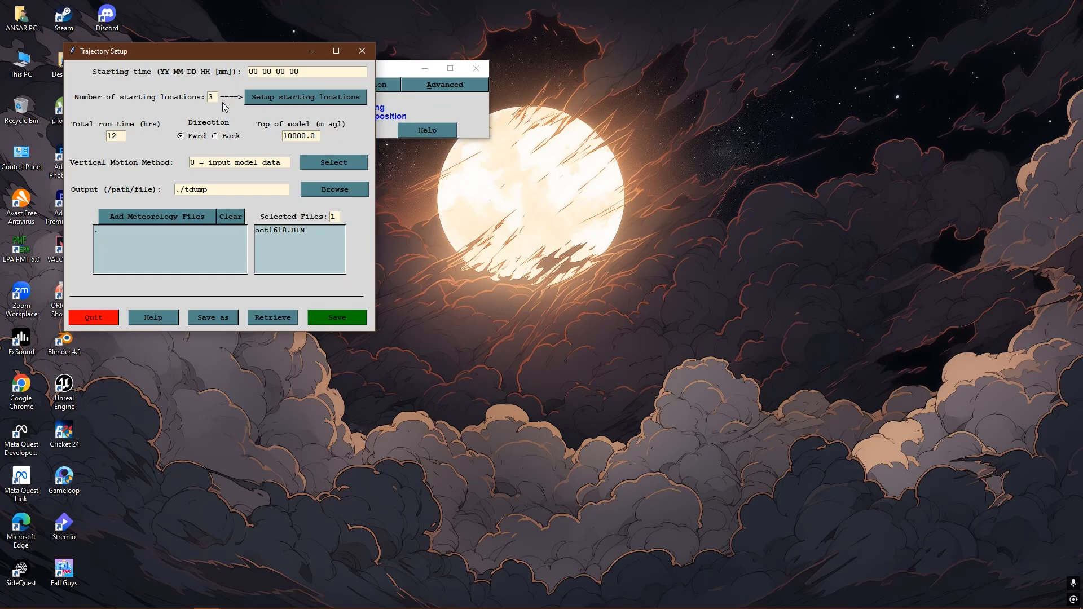
click(260, 100)
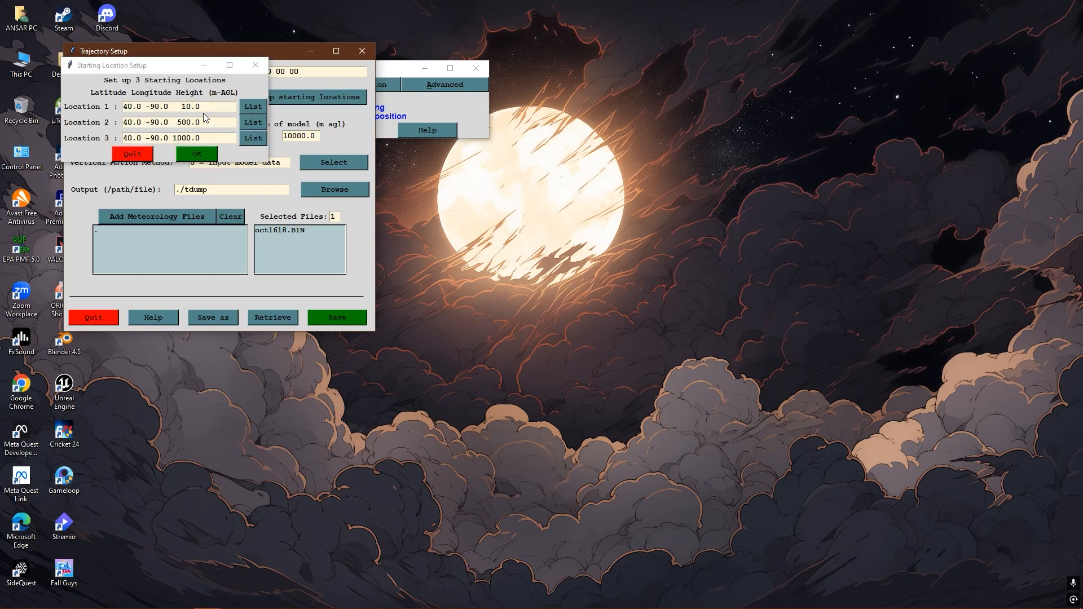
click(139, 151)
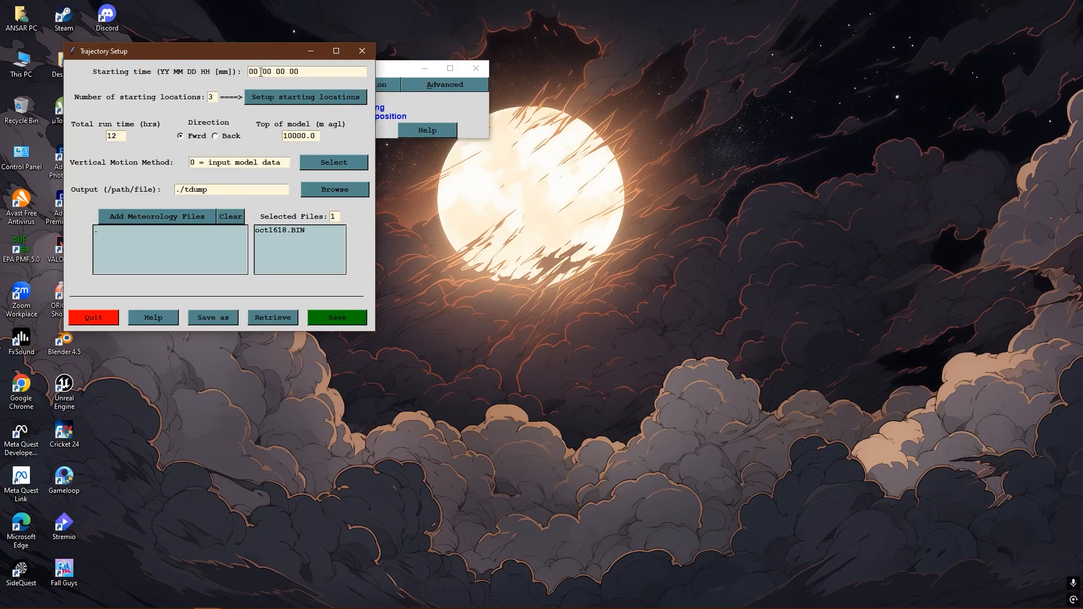
- Set the trajectory starting time to 24 12 05 00
key(BackSpace)
key(BackSpace)
text(24)
key(BackSpace)
key(BackSpace)
text(12)
key(BackSpace)
text(5)
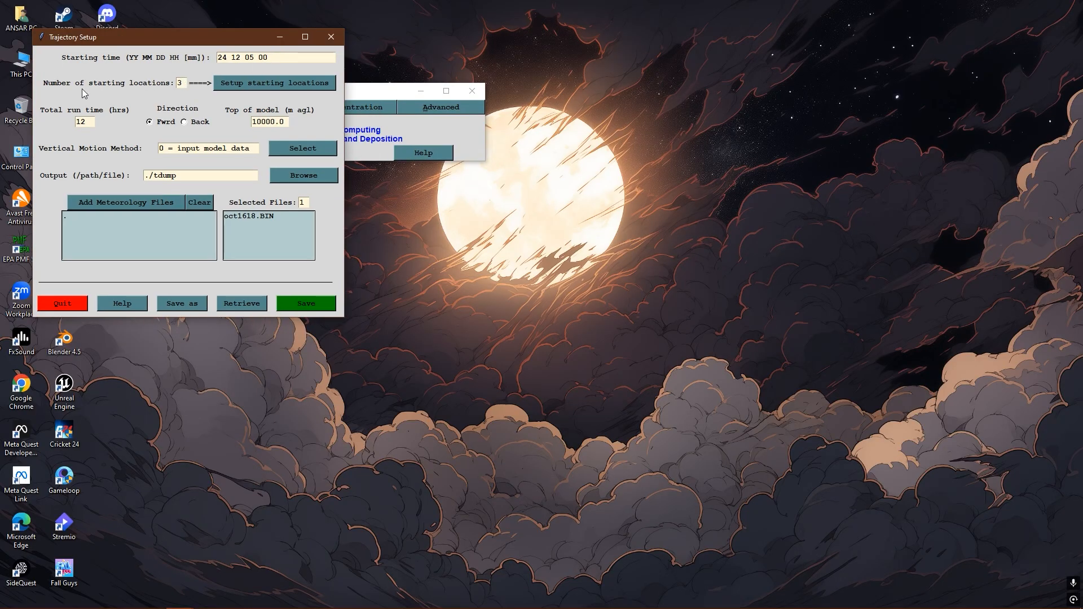
- Open the starting locations setup and set Location 1 to latitude 33.66 and longitude 73.05
click(263, 83)
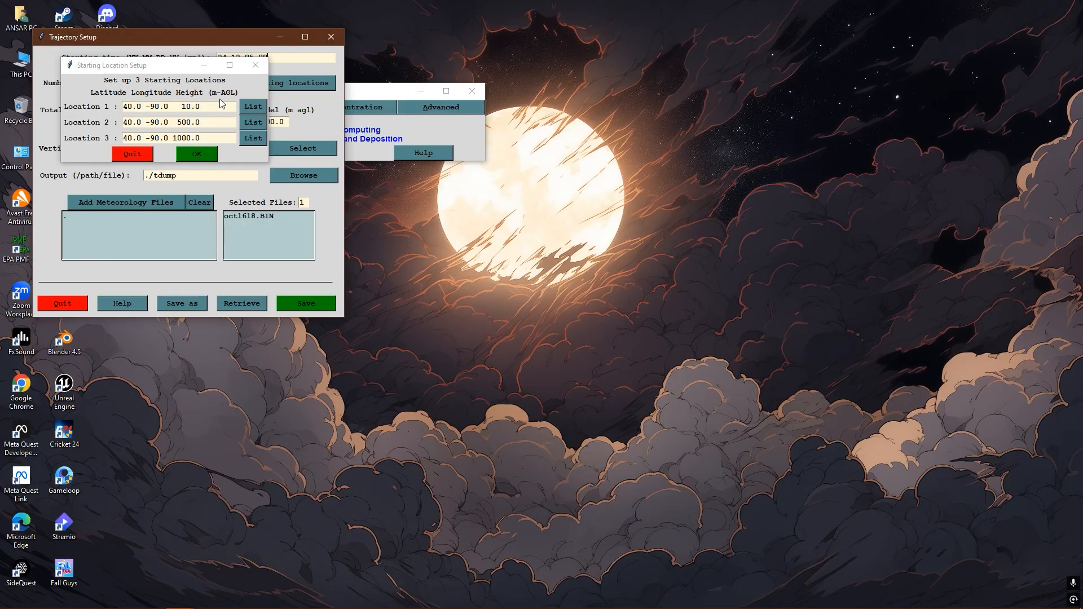
click(141, 107)
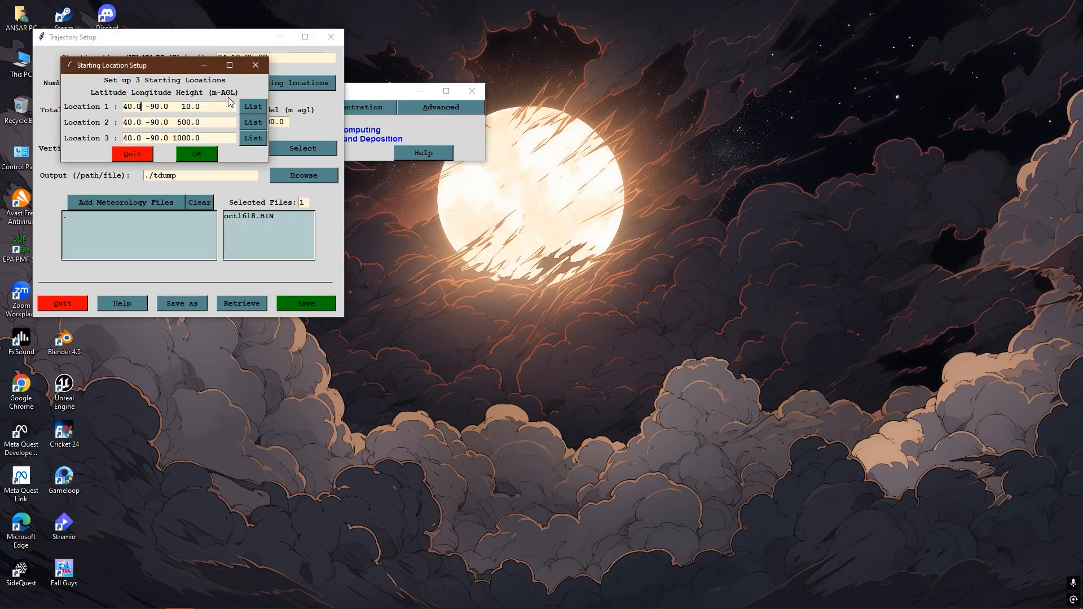
key(BackSpace)
key(BackSpace)
key(BackSpace)
key(BackSpace)
text(33.66)
key(BackSpace)
key(BackSpace)
key(BackSpace)
key(BackSpace)
key(BackSpace)
text(73.05)
- Set the height of Location 1 to 100.0 m AGL
key(Right)
key(Right)
key(Right)
key(Left)
key(Left)
key(Delete)
text(0)
- Copy the complete Location 1 entry over the entries of Location 2 and Location 3
drag(218, 105, 120, 108)
key(ctrl+c)
click(209, 120)
drag(209, 119, 98, 121)
key(ctrl+v)
drag(207, 138, 83, 143)
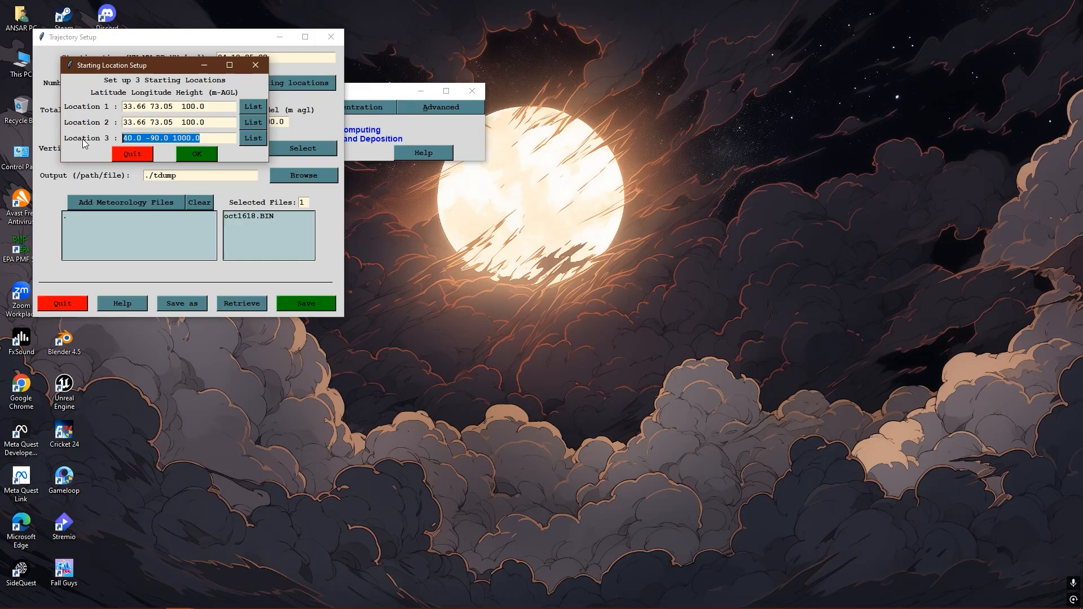
key(ctrl+v)
- Set the height of Location 2 to 500.0 and Location 3 to 1000.0 m AGL, and accept the starting locations
click(186, 122)
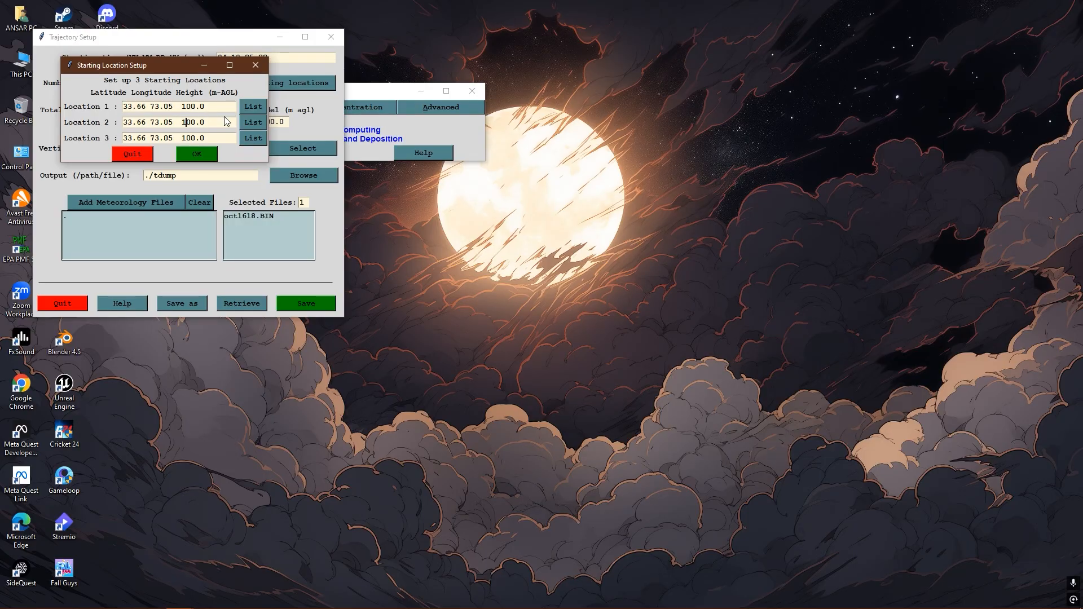
click(187, 138)
text(0)
click(204, 107)
click(198, 153)
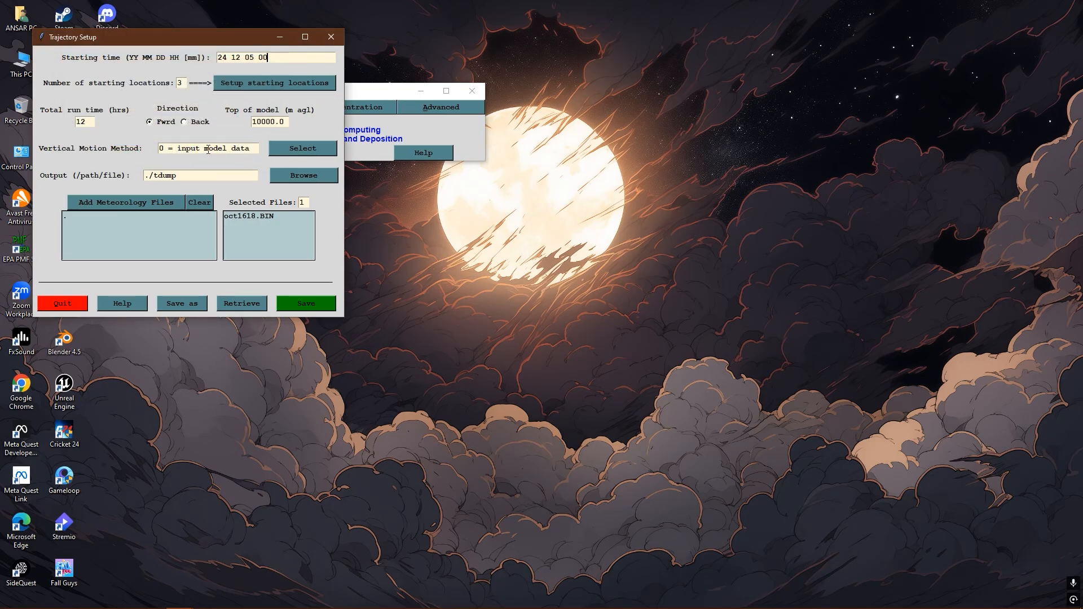
- Set the total run time to 24 hours and the trajectory direction to Back
double_click(89, 122)
text(24)
click(185, 122)
- Replace the selected meteorology file with gdas1.dec24.w1 from C:/GDAS and save the trajectory setup
click(208, 204)
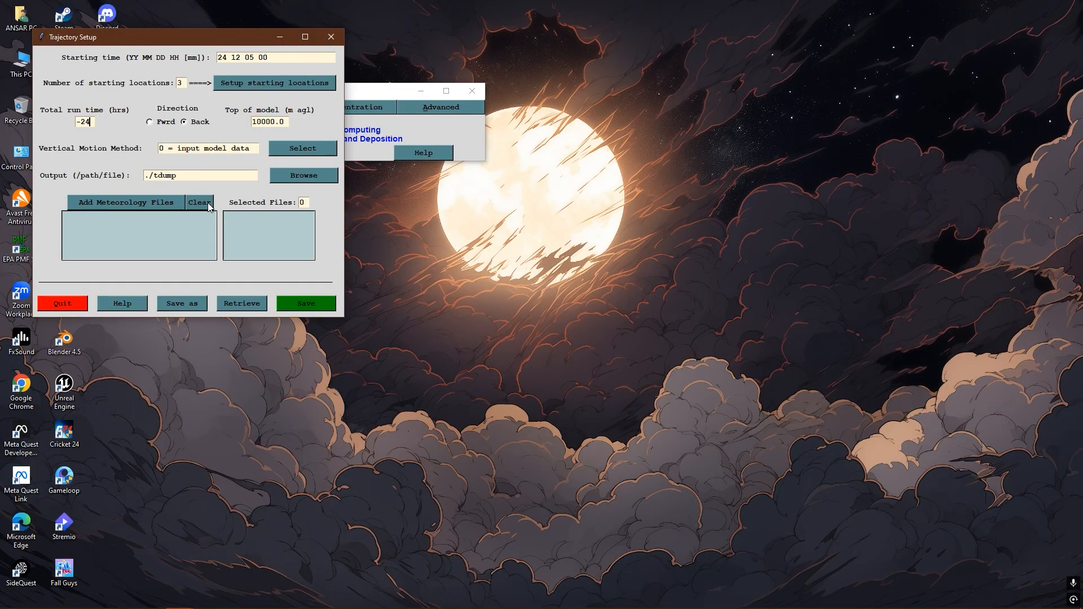
click(140, 202)
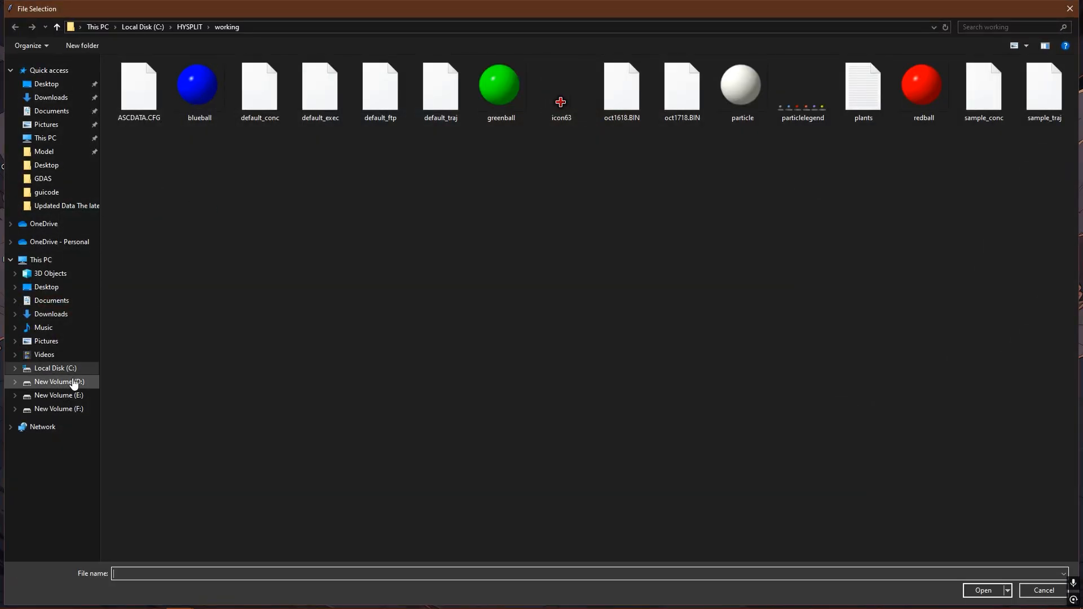
click(55, 368)
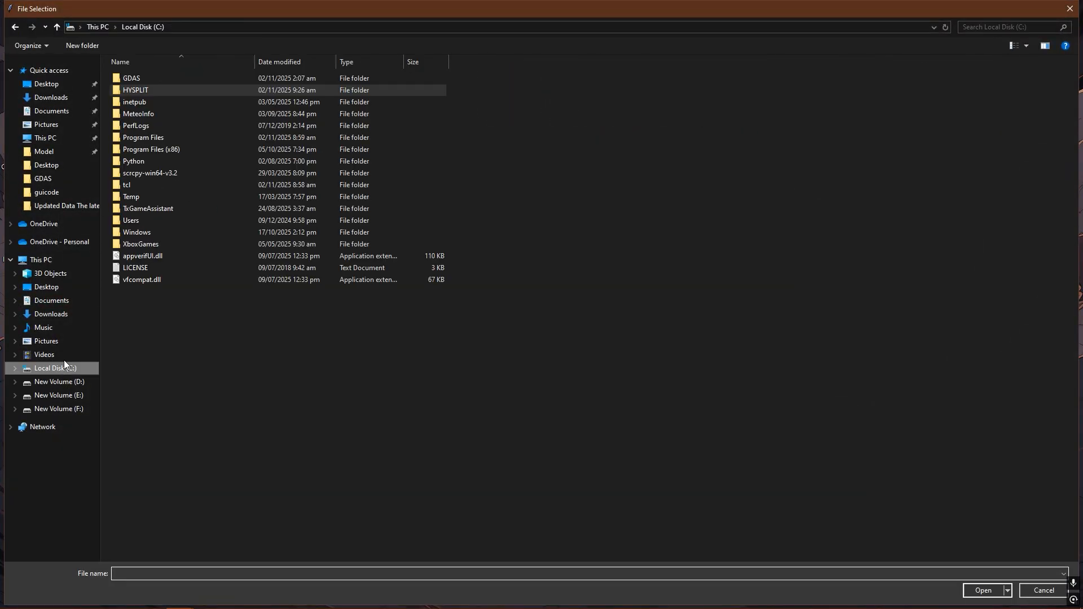
double_click(147, 78)
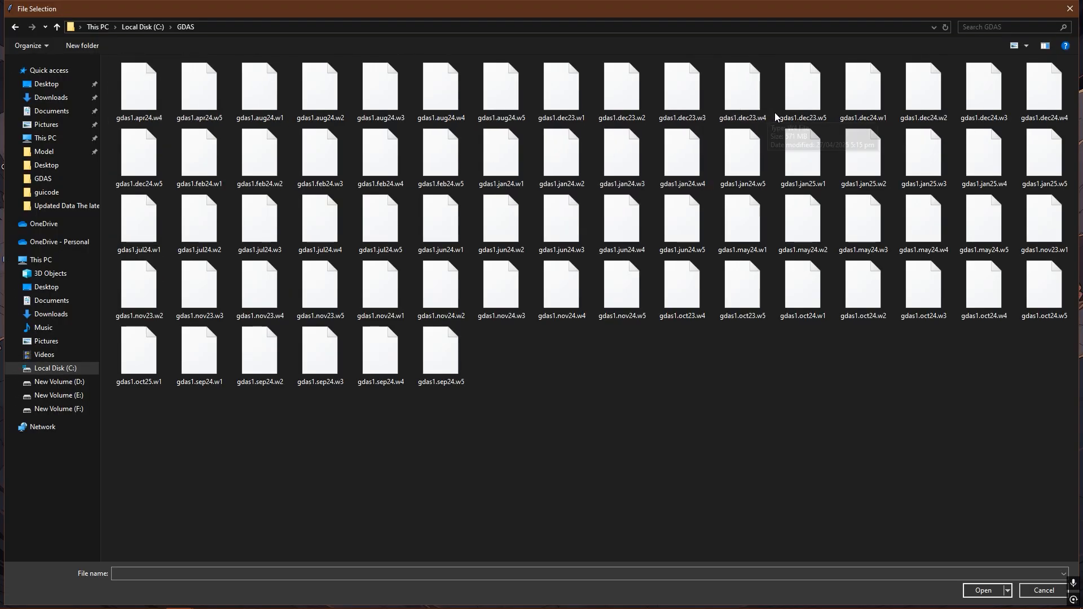
click(877, 105)
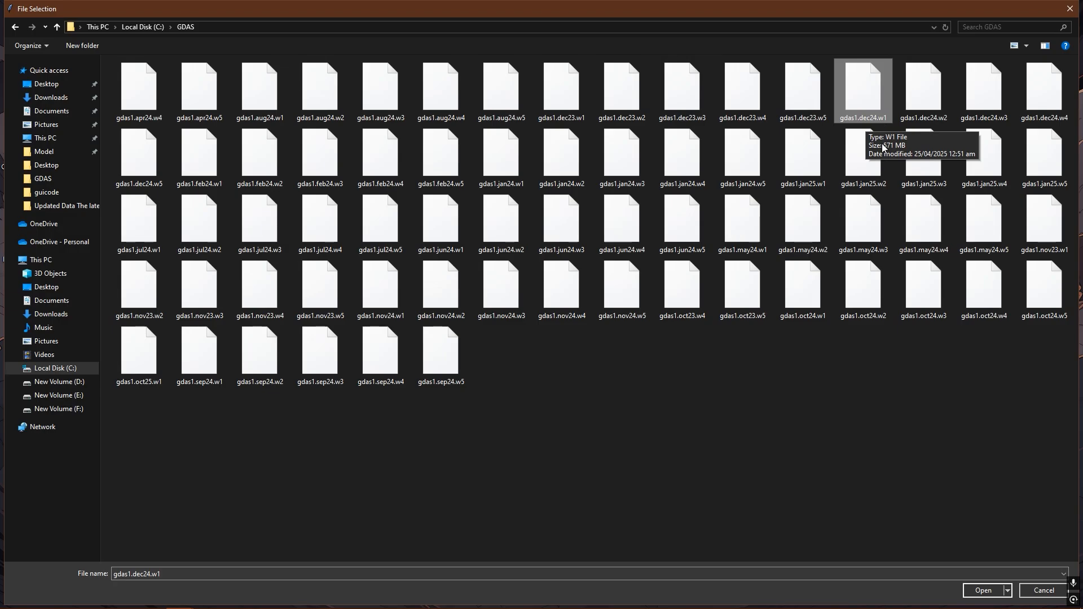
click(985, 592)
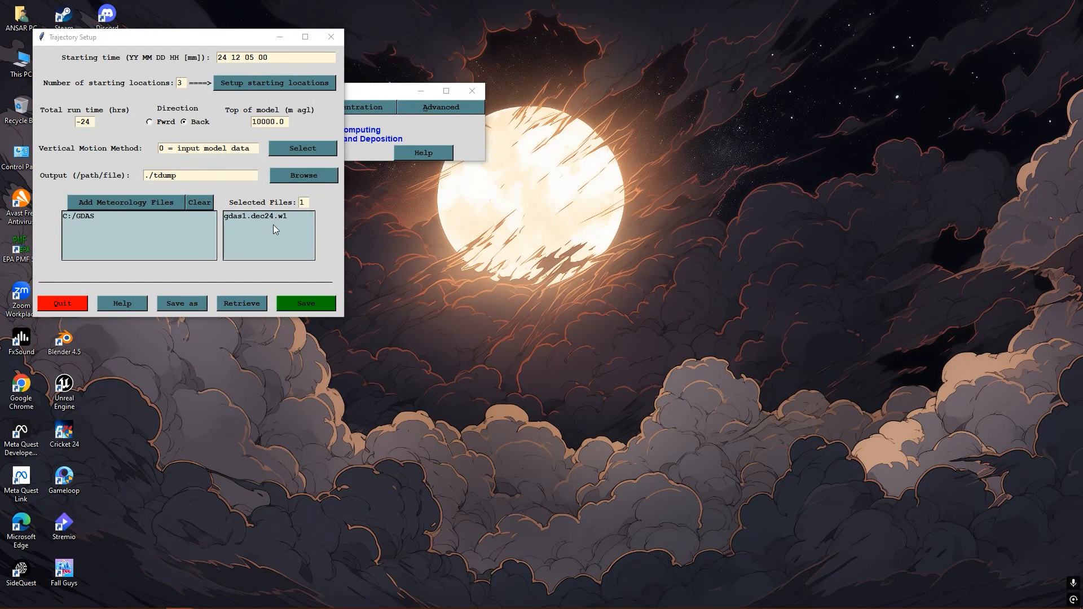
click(310, 305)
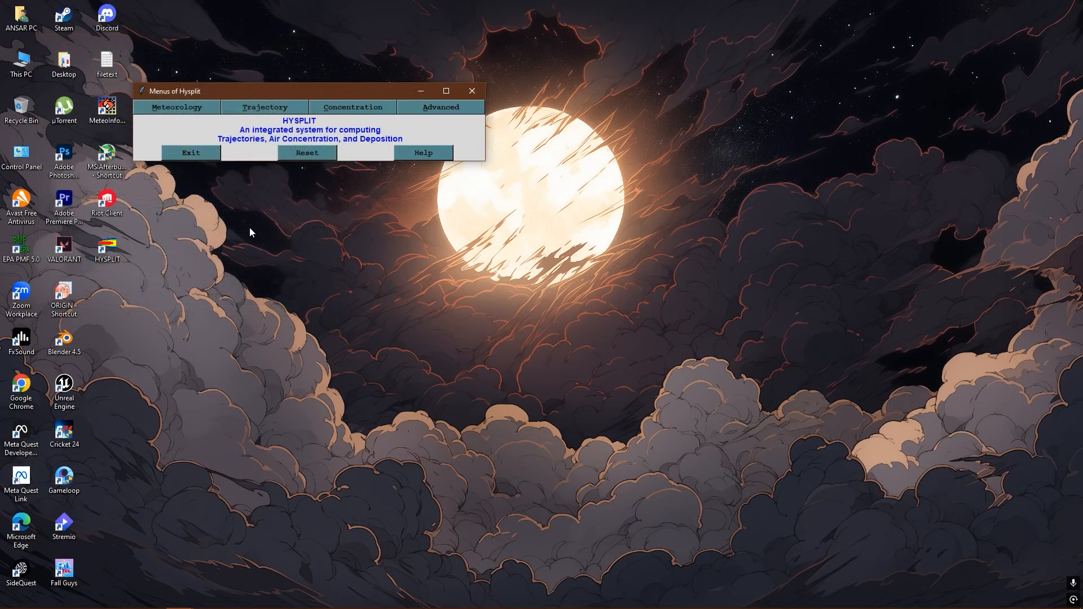
- Run the trajectory model, review the simulation log through to completion, and close the log
click(269, 108)
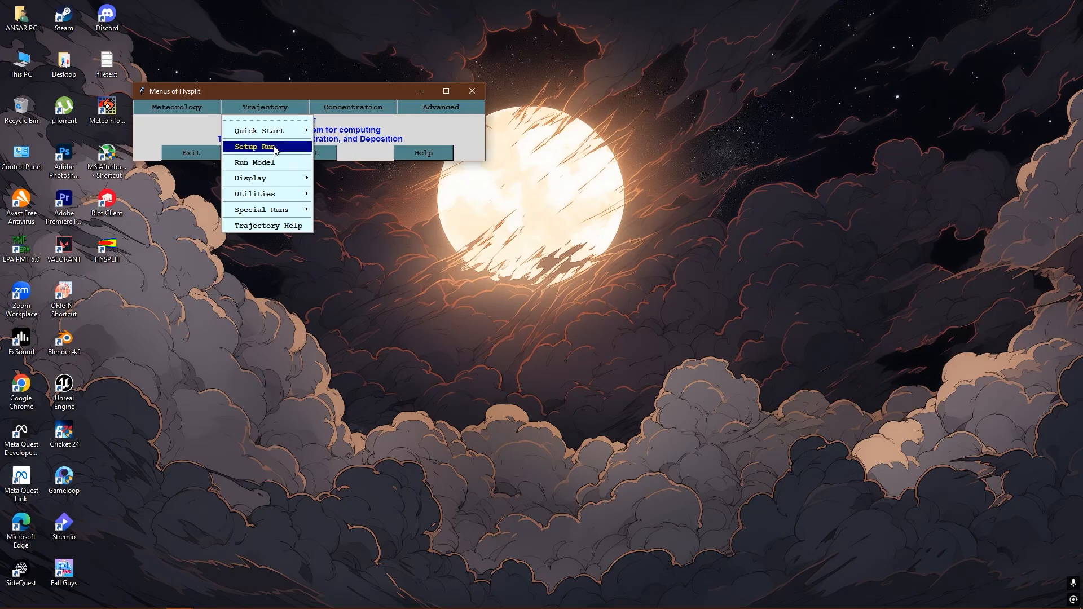
click(266, 164)
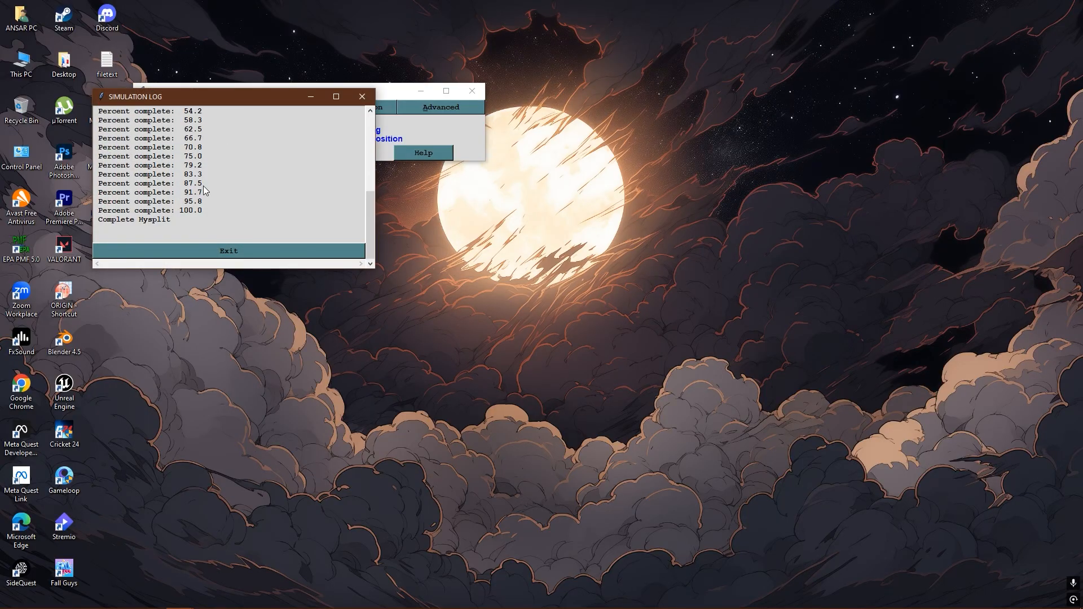
scroll(192, 150, up, 5)
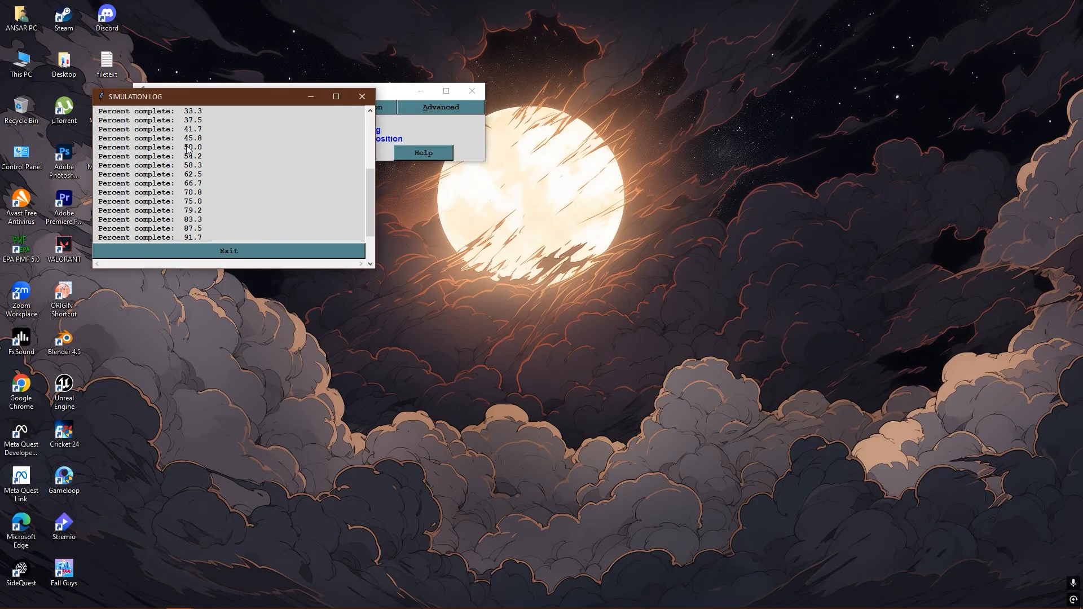
scroll(188, 149, down, 5)
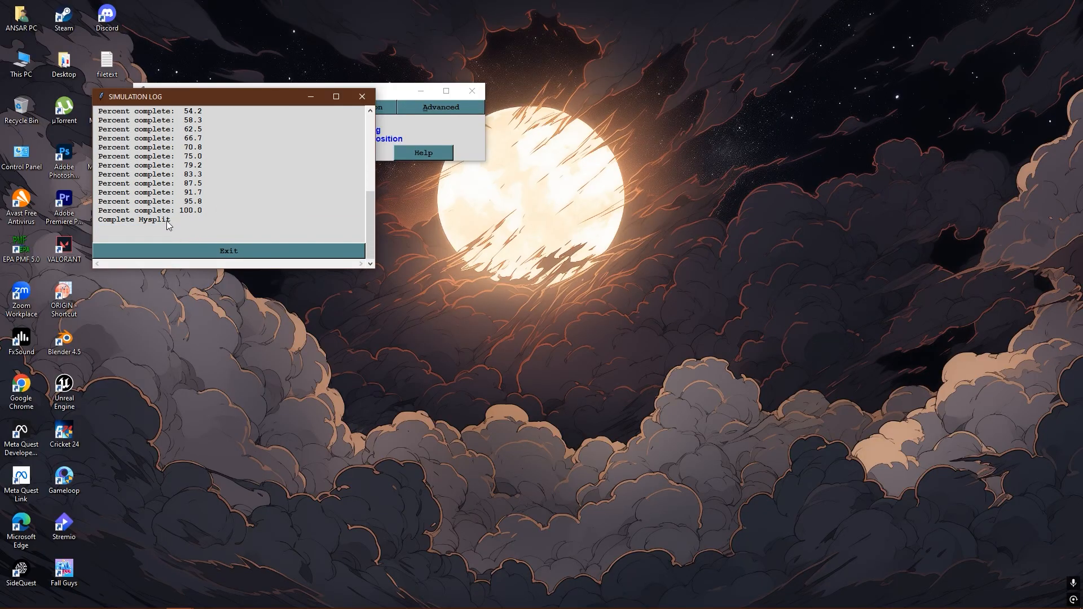
click(229, 253)
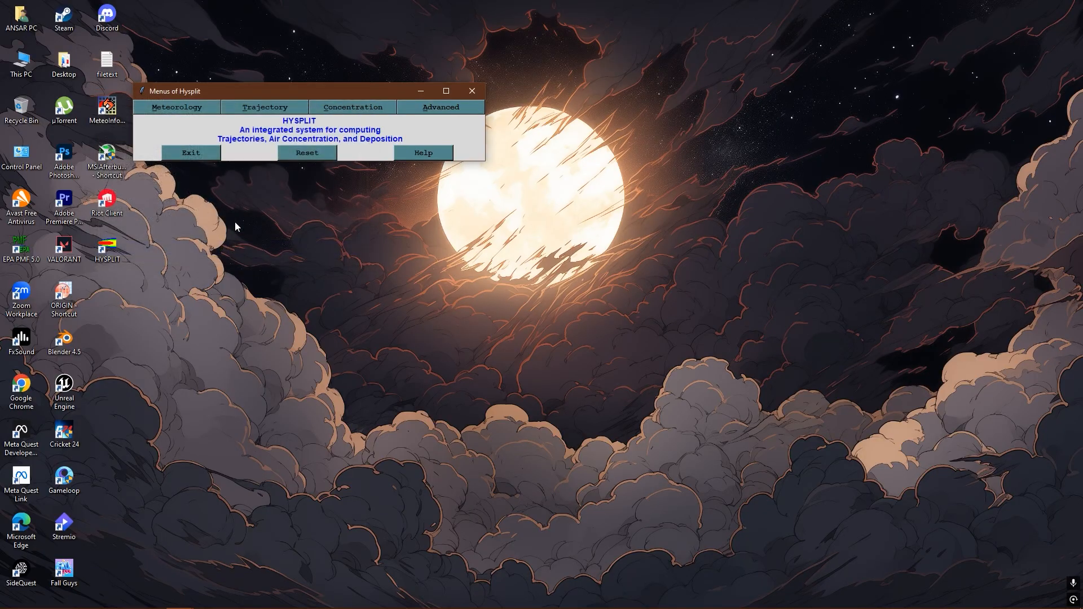
- Display the trajectory with a 6-hour time label interval, Meters-agl vertical coordinate and the least zoom
click(268, 107)
mouse_move(278, 177)
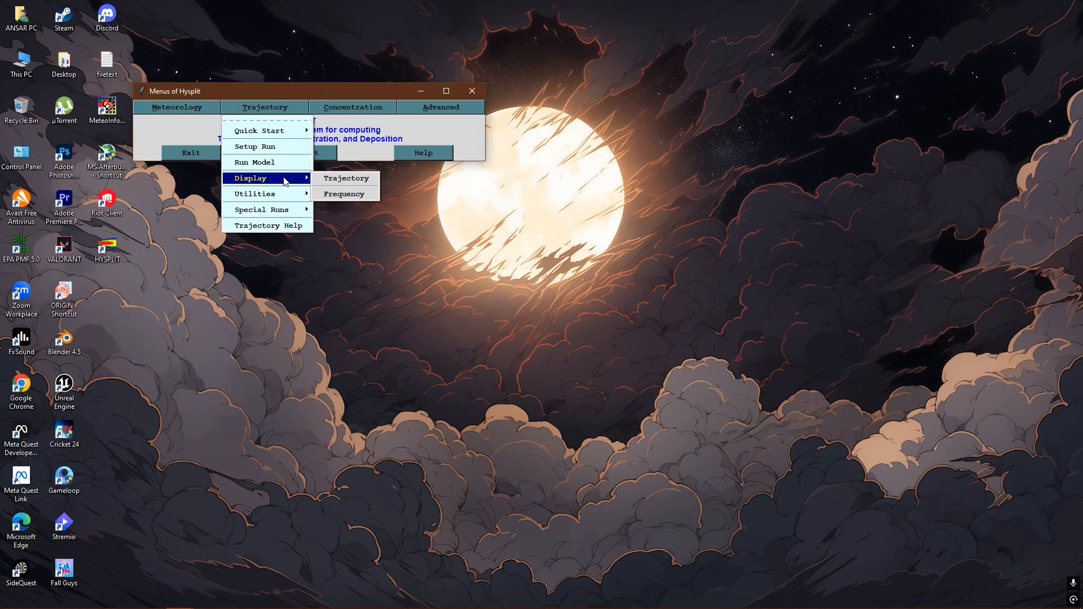
click(346, 179)
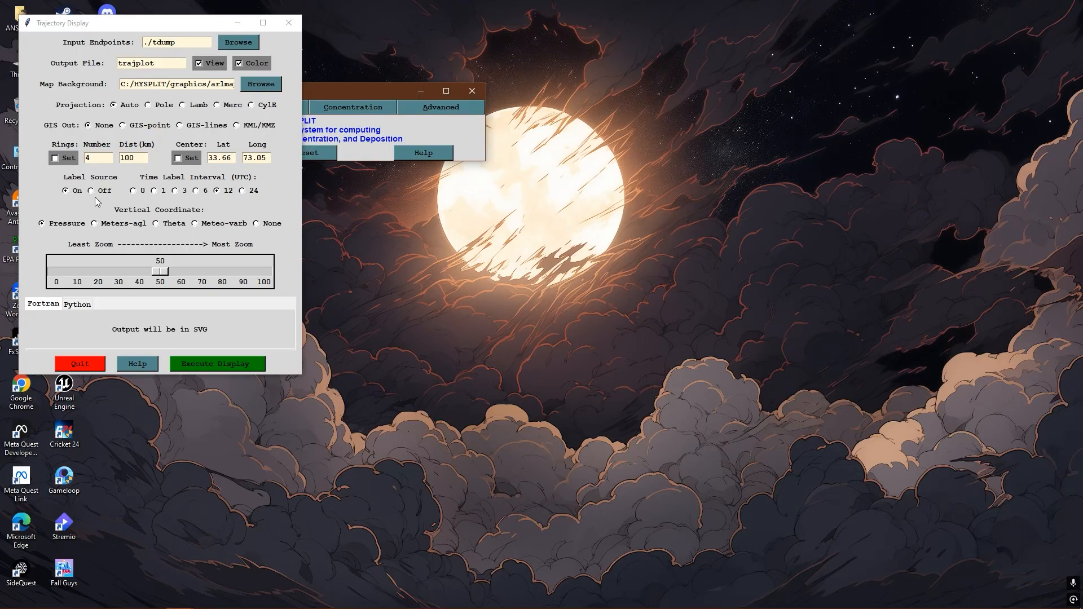
click(196, 191)
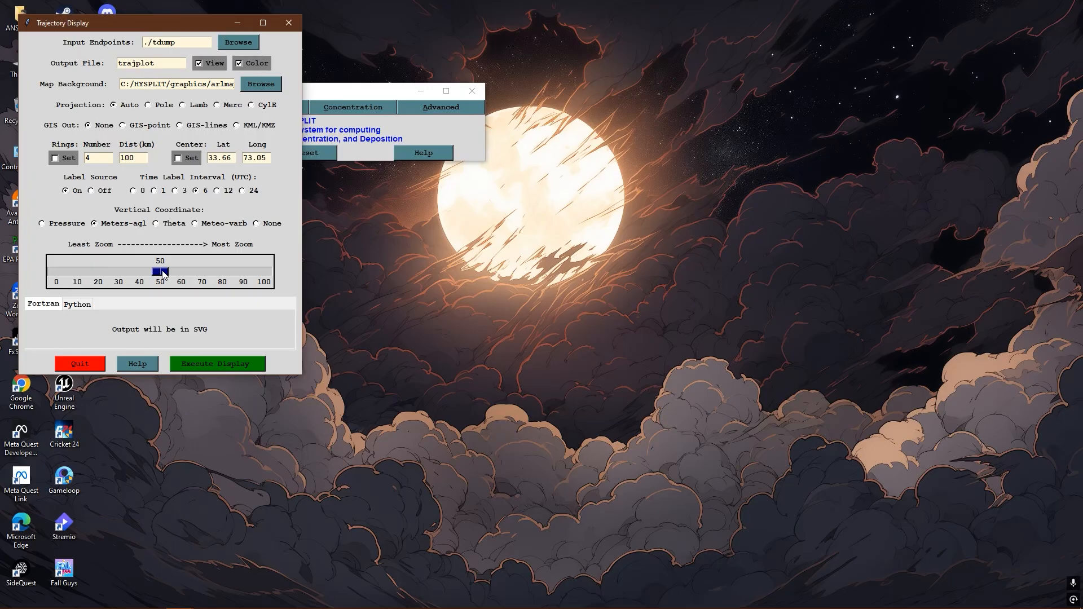
drag(163, 274, 57, 275)
click(222, 363)
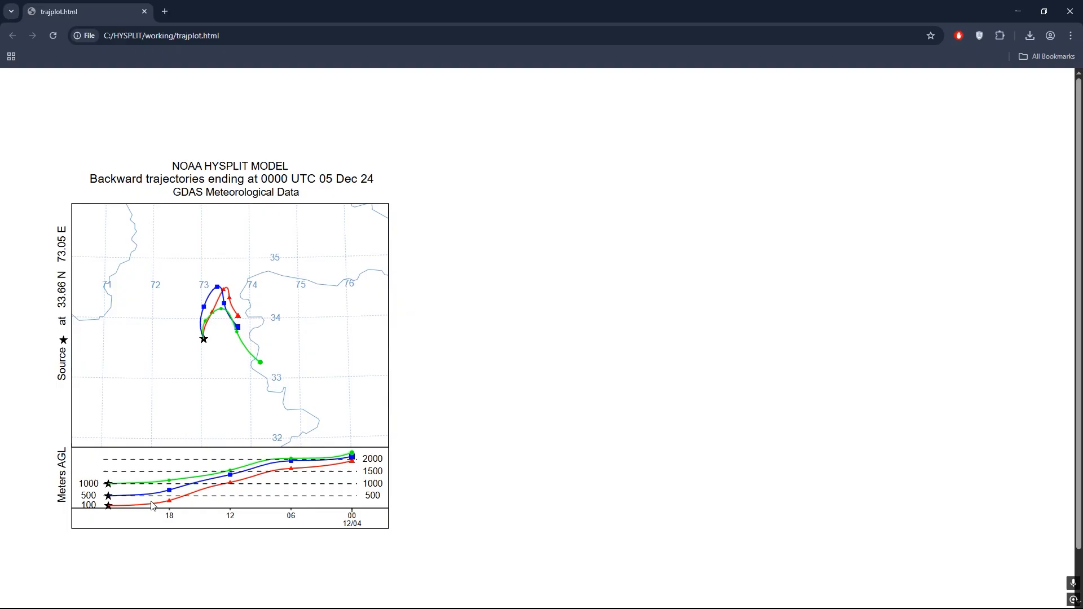
double_click(351, 515)
click(356, 524)
- Search for noaa hysplit in a new browser tab and open NOAA's online form for computing archive trajectories
click(165, 11)
click(425, 226)
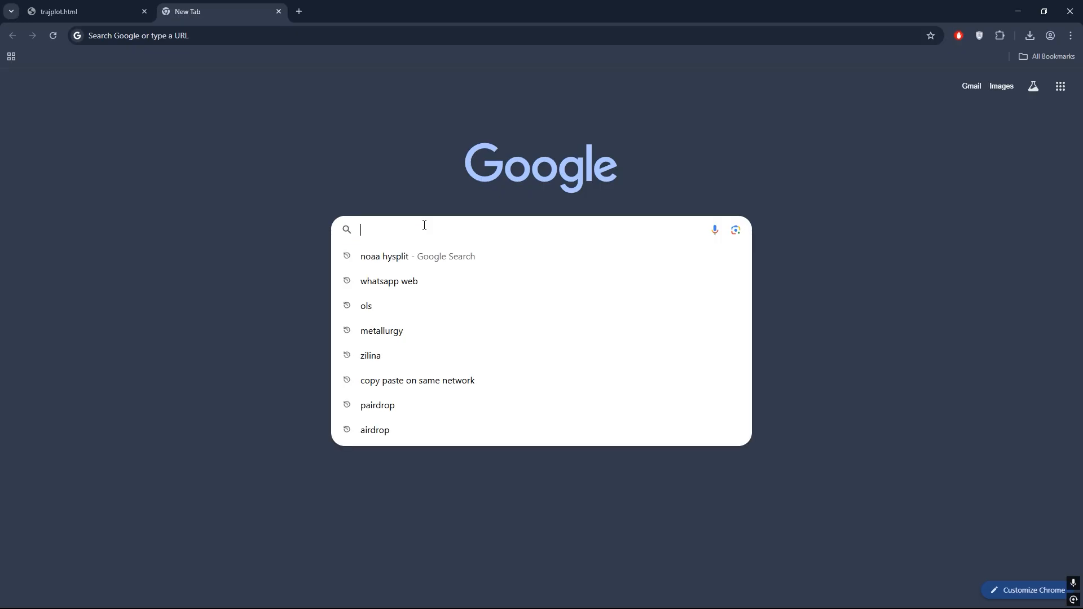
key(Down)
key(Return)
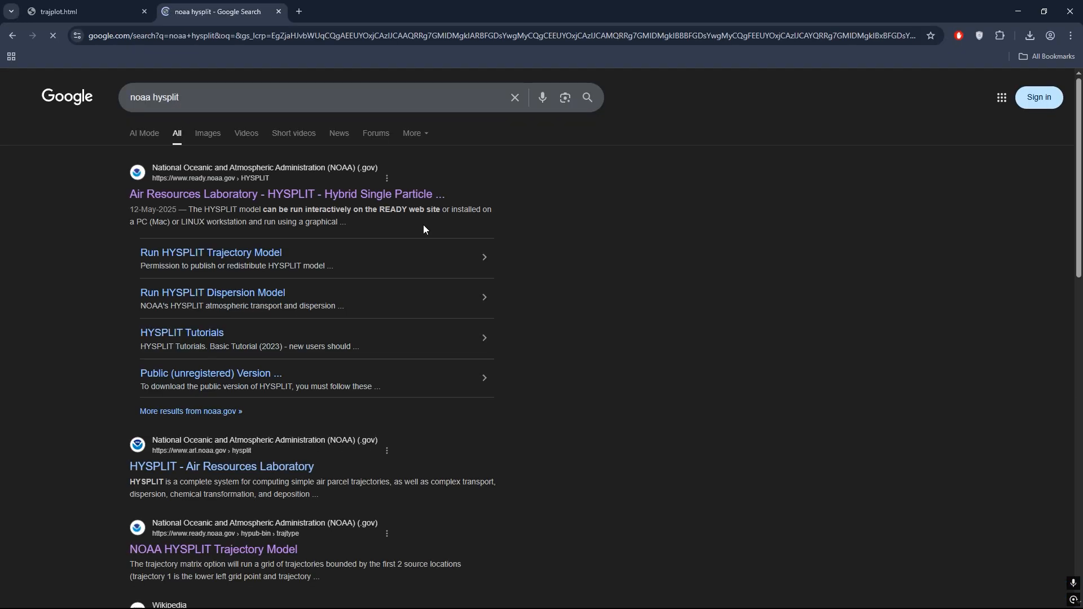
click(308, 197)
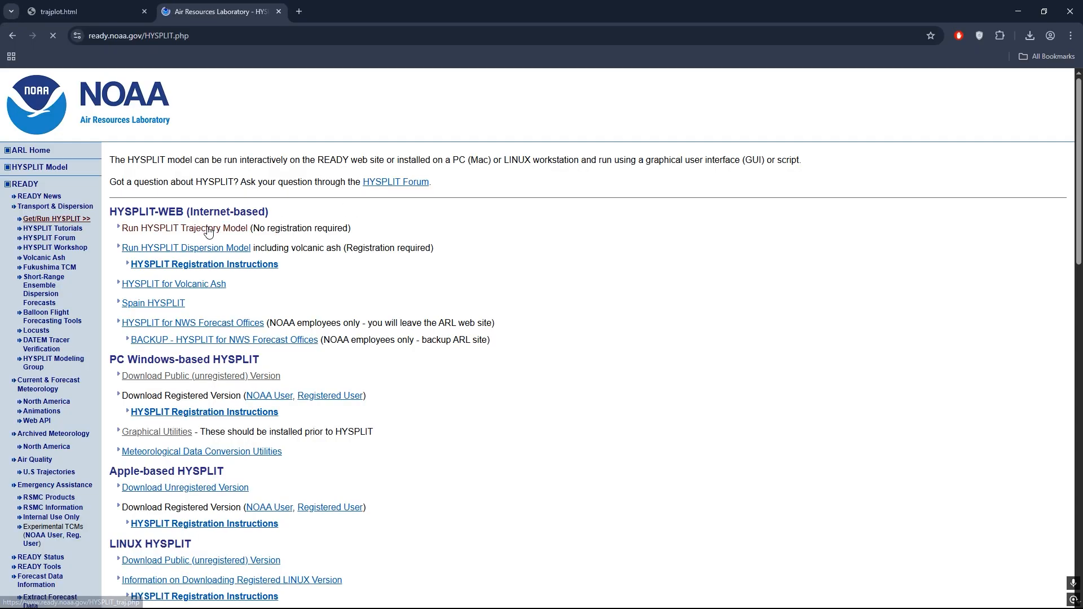
click(187, 297)
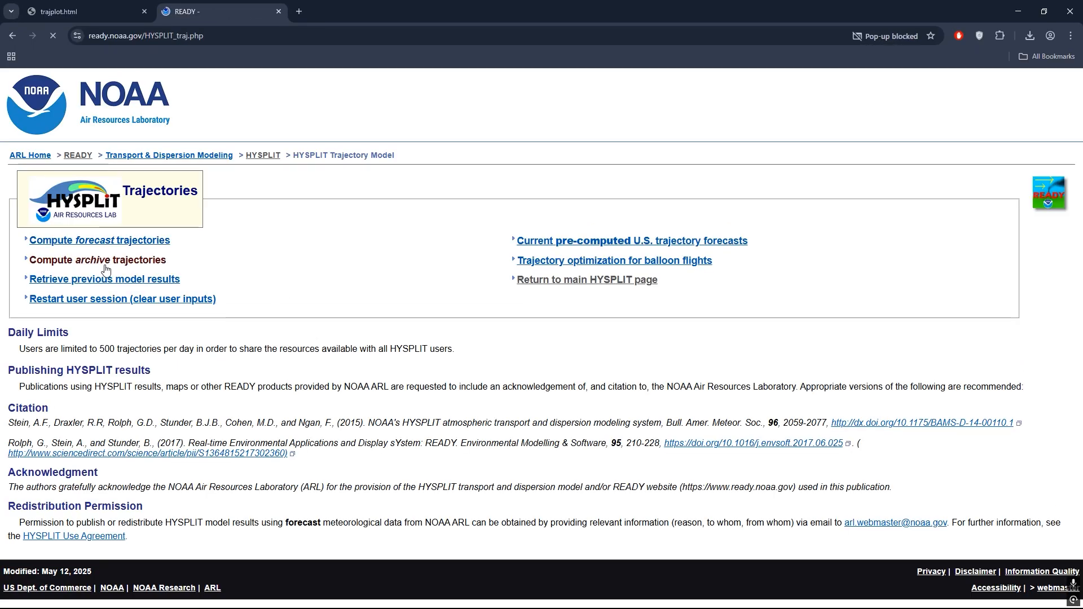
click(101, 261)
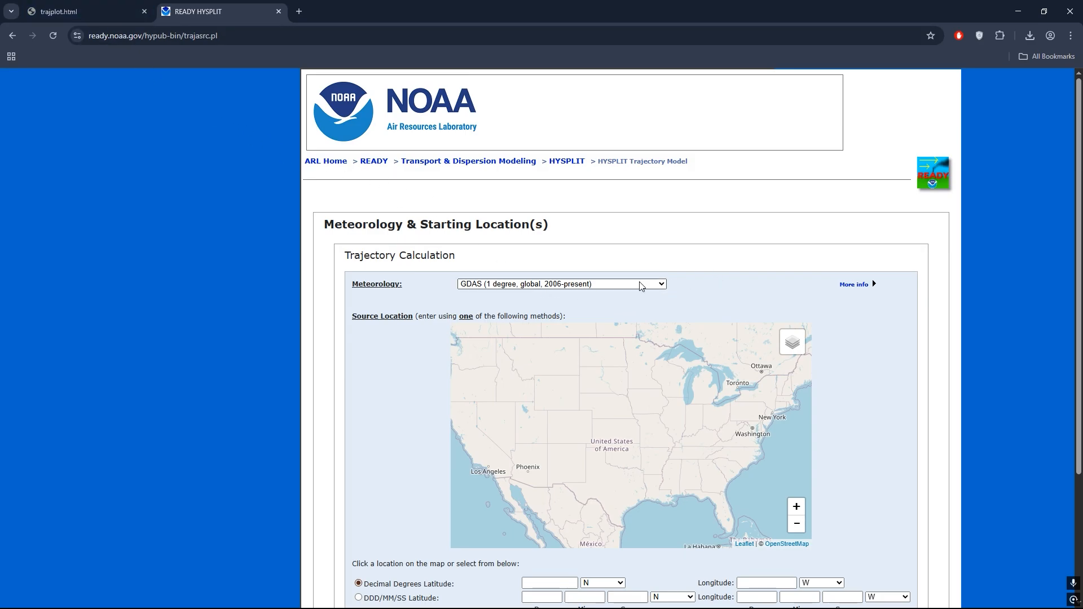
- Set the source location to latitude 33.66 N and longitude 73.05 E in decimal degrees and continue
scroll(641, 286, down, 3)
click(554, 414)
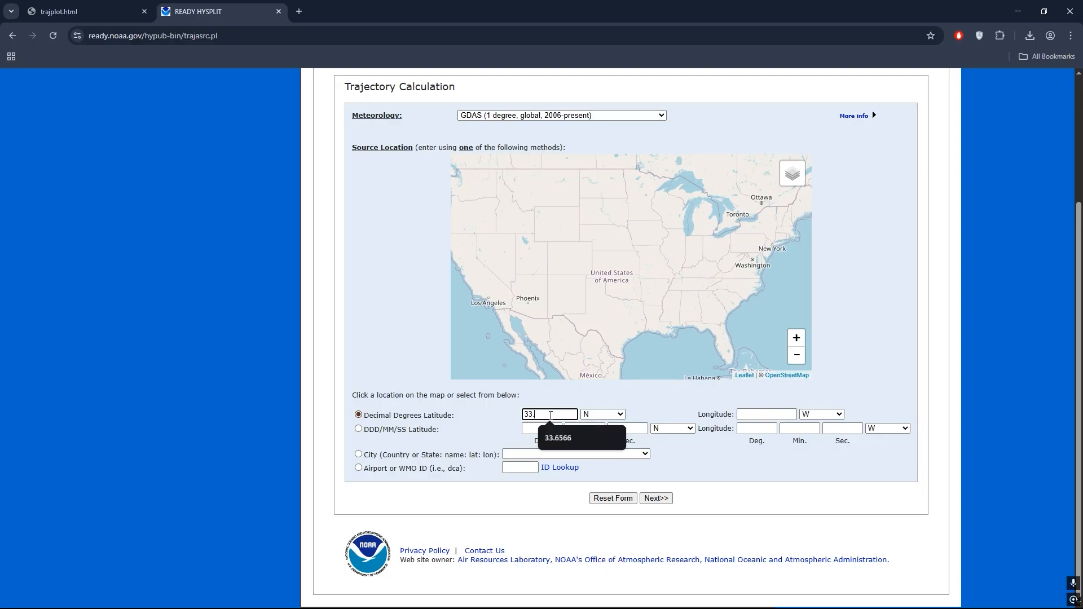
text(33.66)
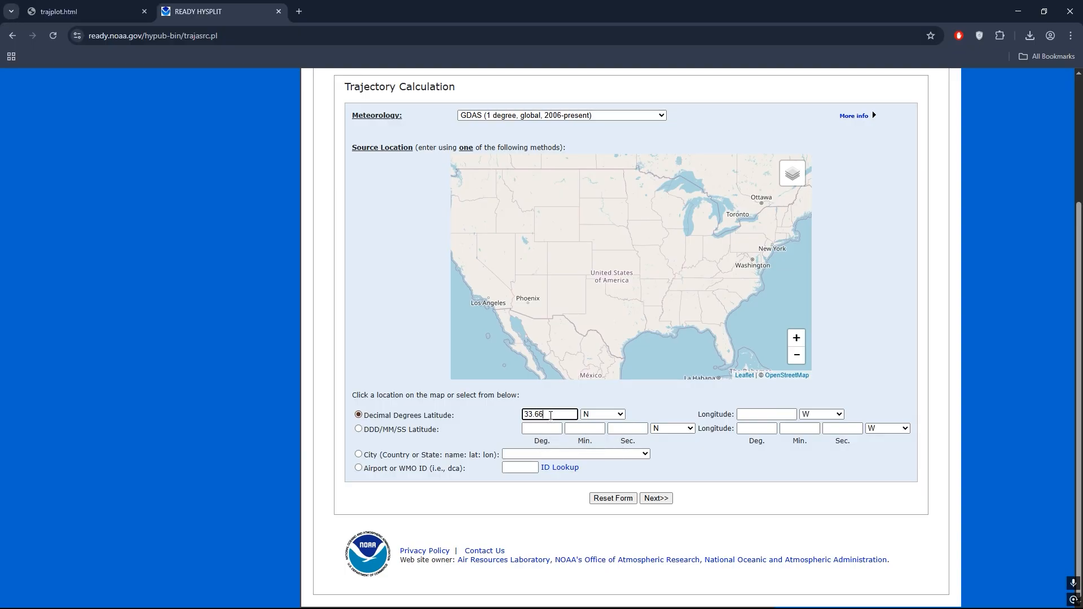
click(784, 413)
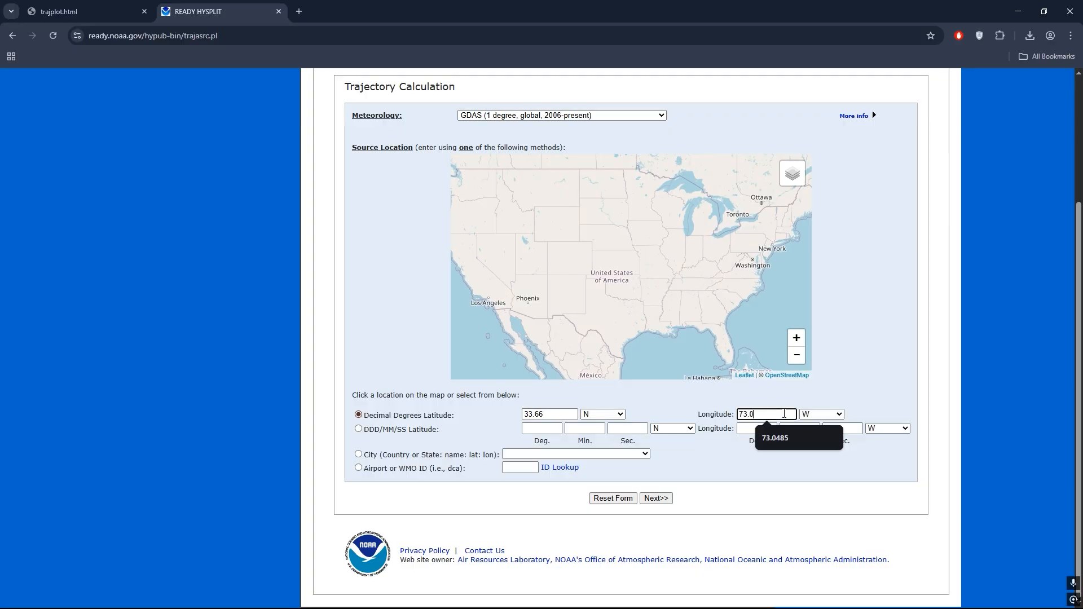
click(821, 416)
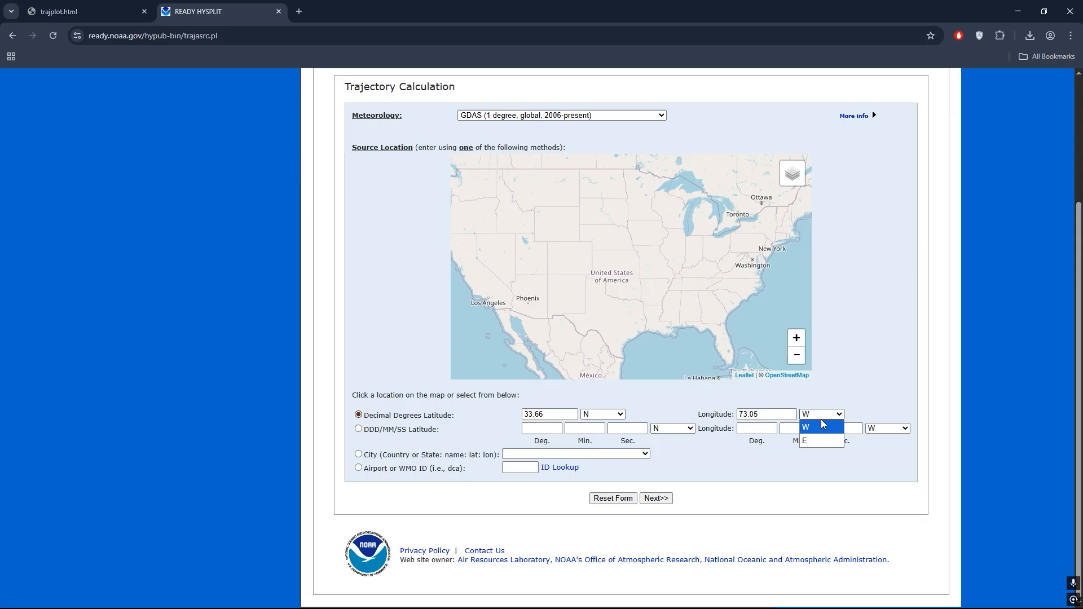
click(815, 435)
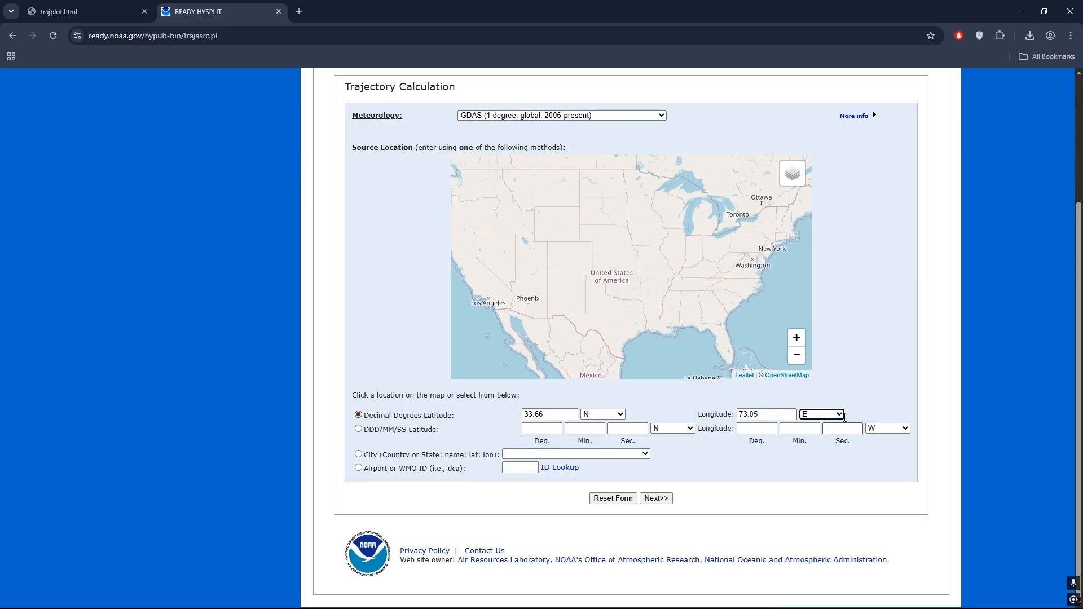
click(657, 499)
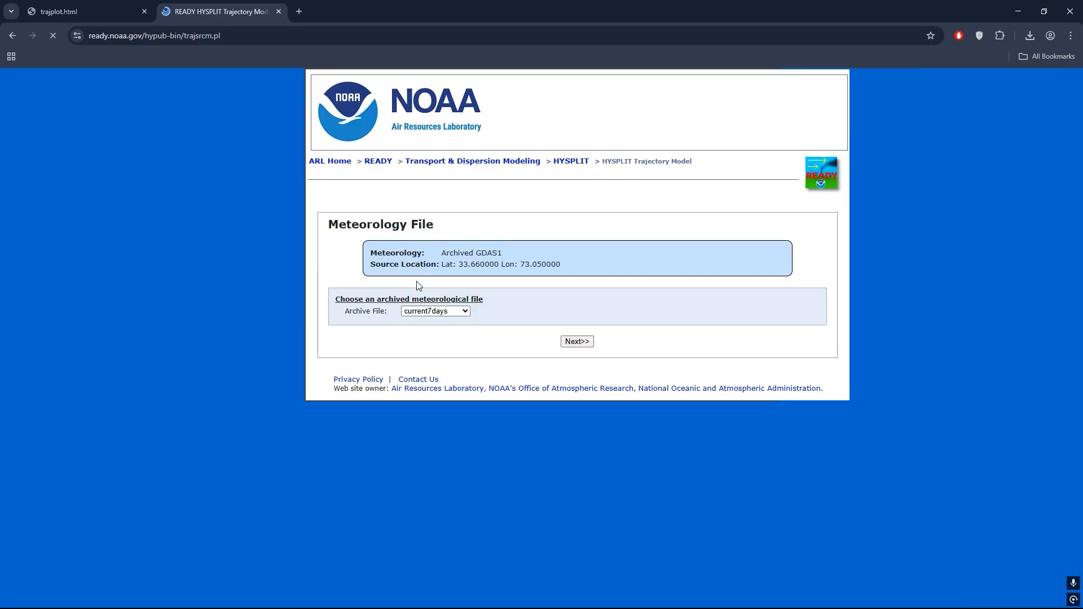
- Choose gdas1.dec24.w1 as the archived meteorological file and continue to the model run details
click(452, 311)
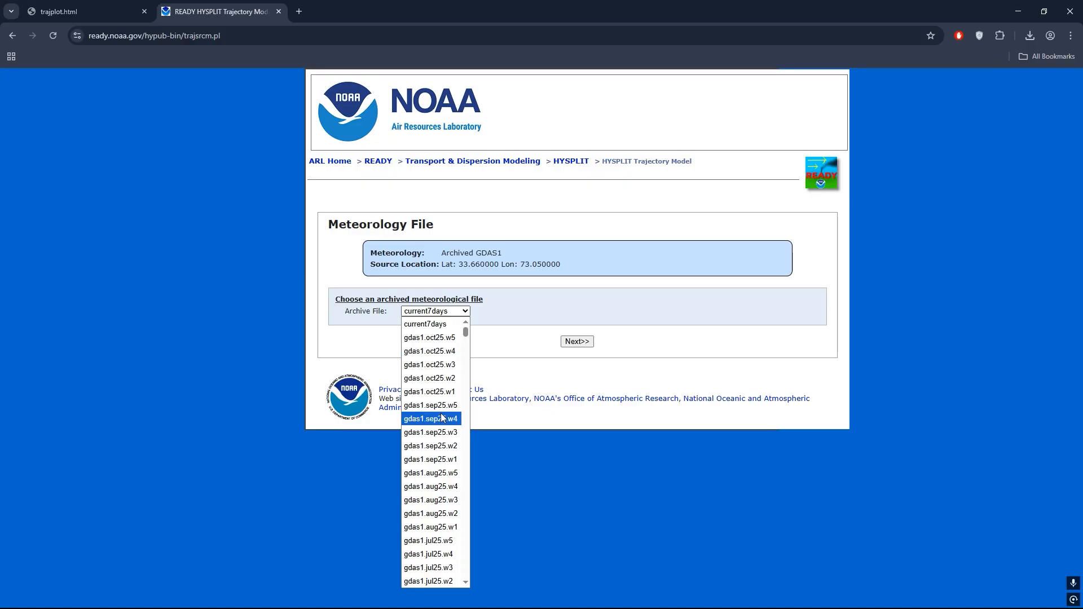
scroll(446, 395, down, 8)
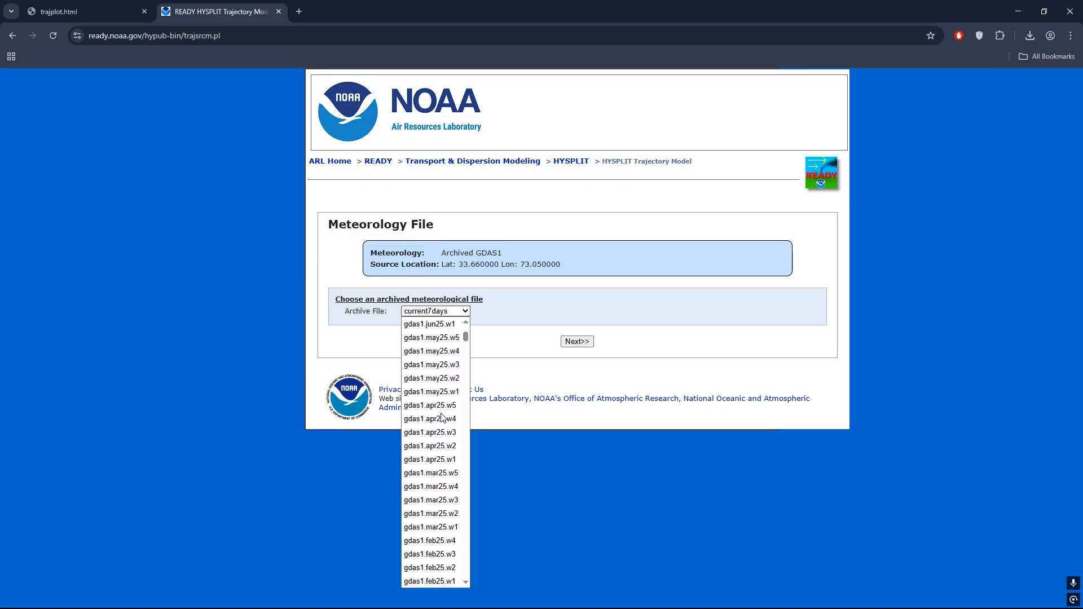
scroll(442, 418, down, 3)
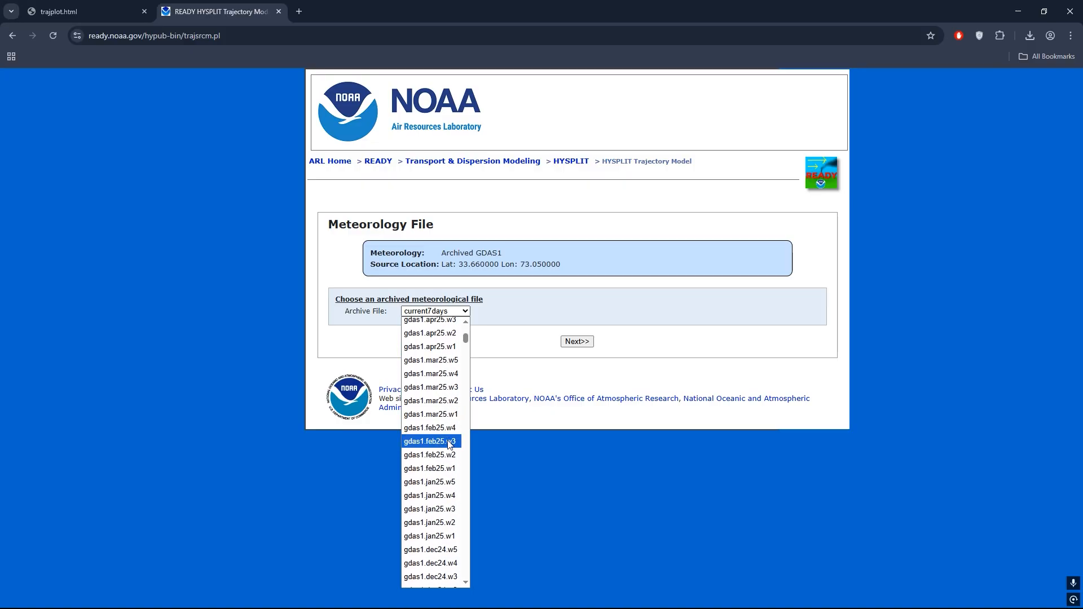
scroll(447, 442, down, 3)
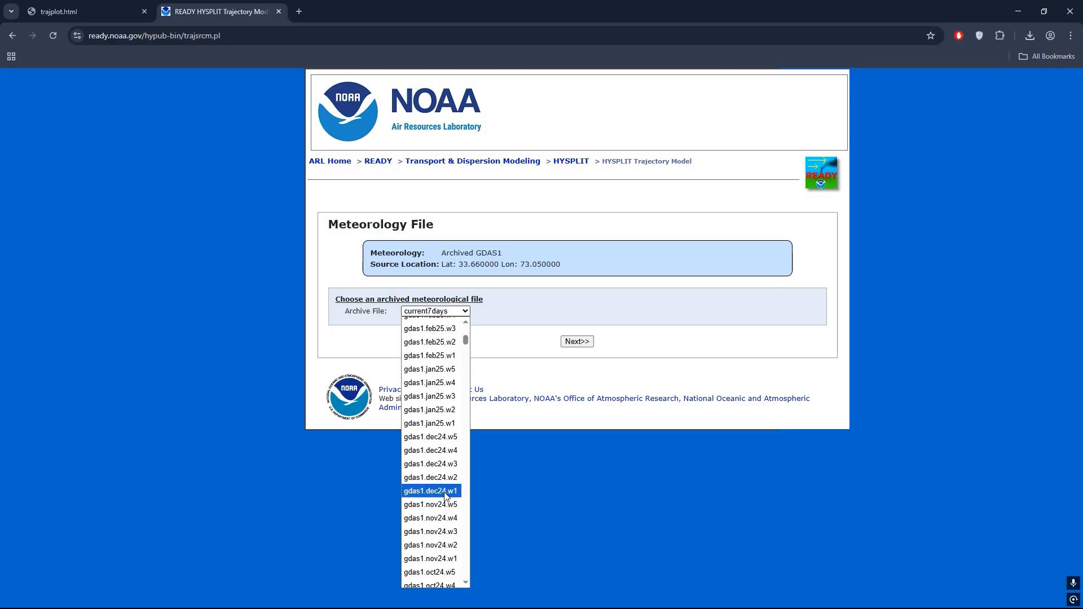
click(440, 492)
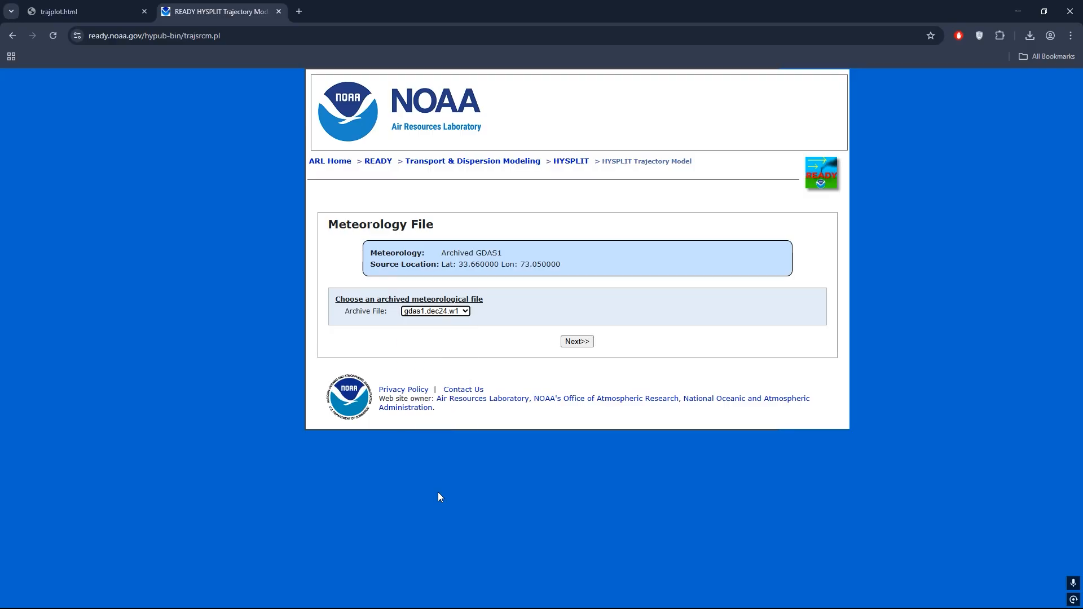
click(576, 343)
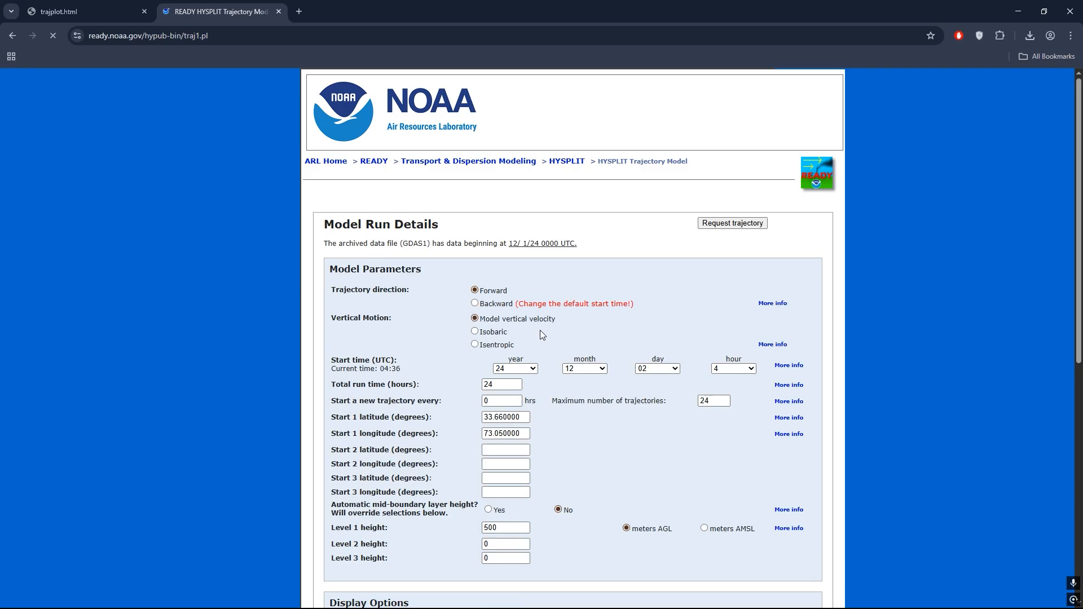
- Set the trajectory direction to Backward and the start time to day 05, hour 00 UTC
click(475, 303)
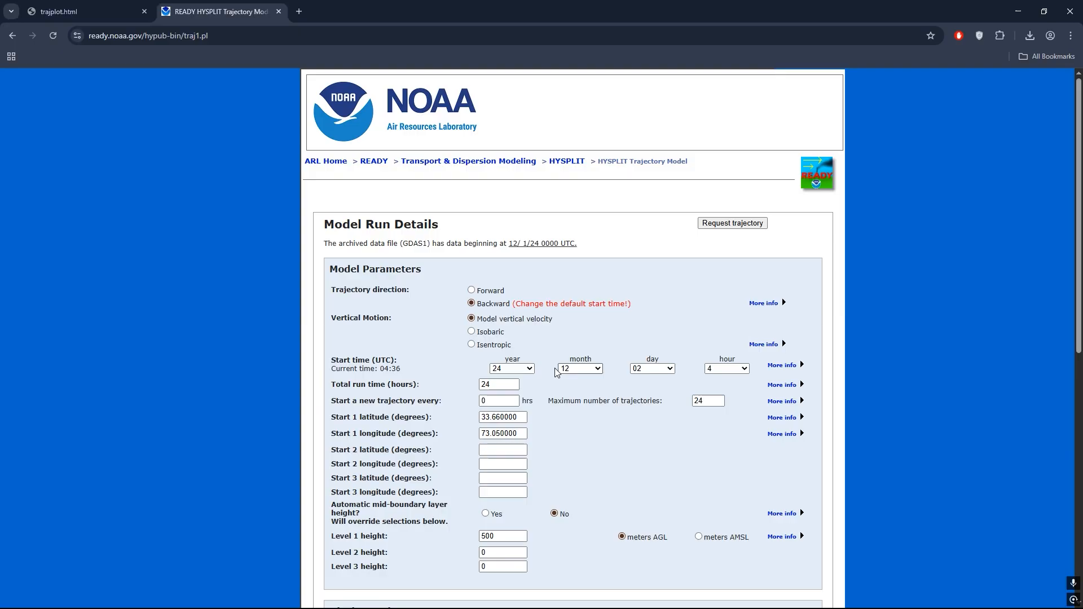
click(652, 369)
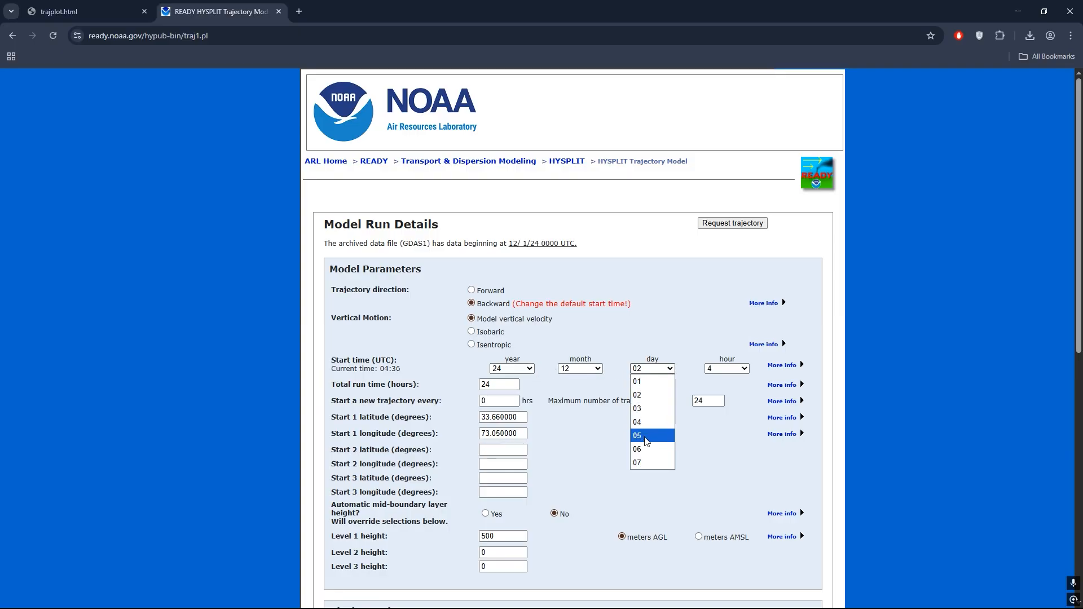
click(646, 437)
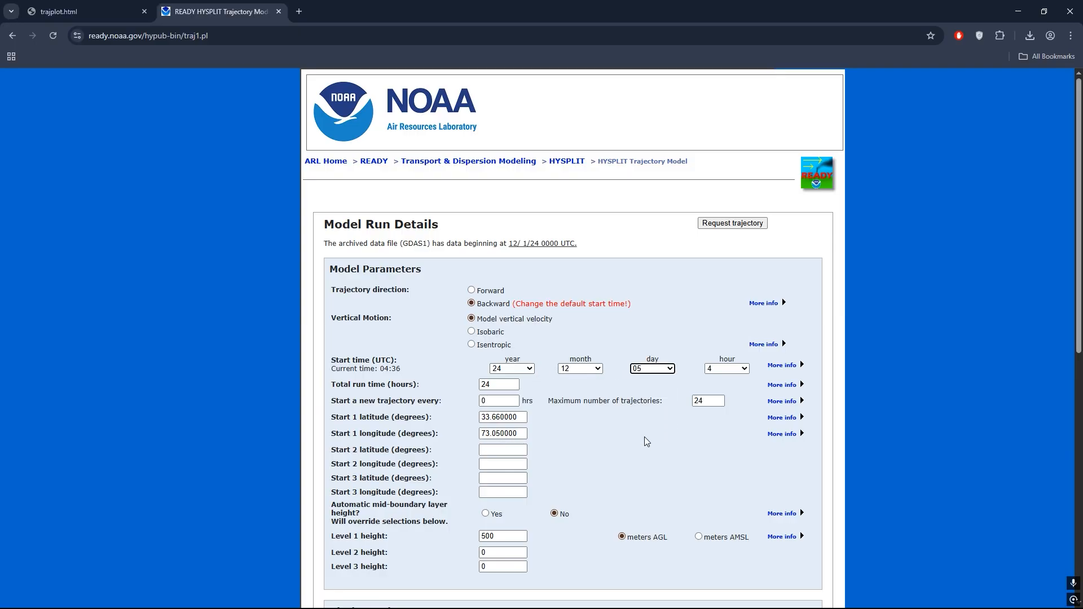
click(734, 373)
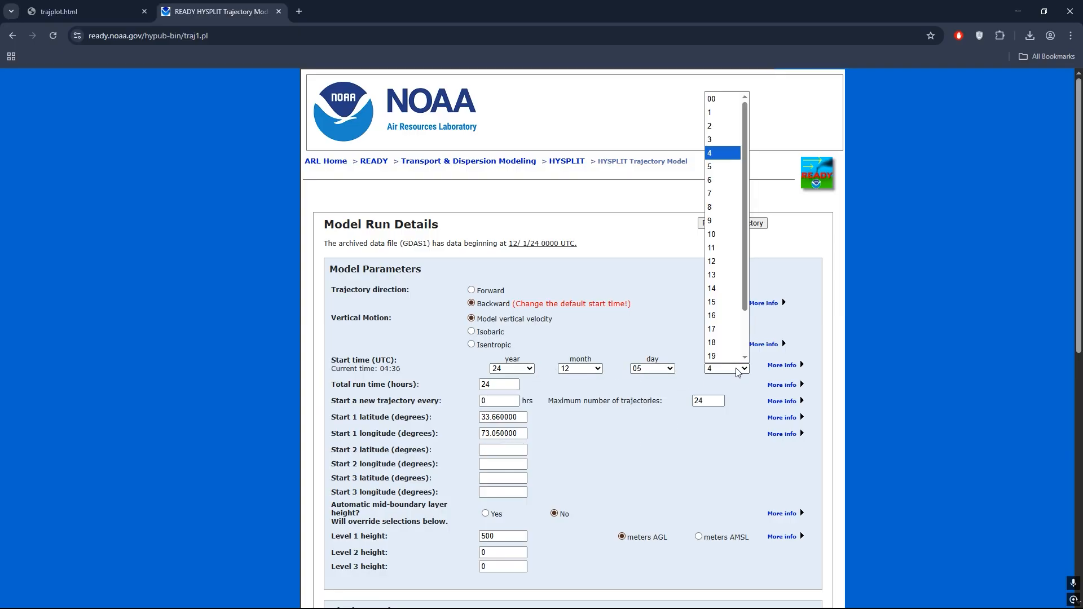
click(713, 100)
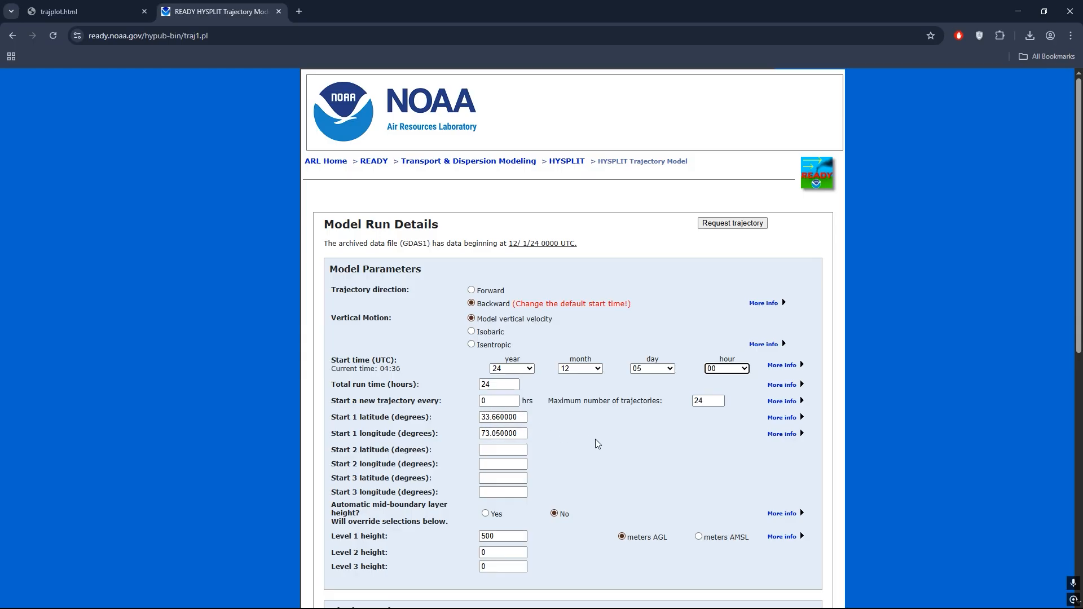
- Set the level 1, 2 and 3 heights to 100, 500 and 1000 meters AGL
scroll(596, 443, down, 1)
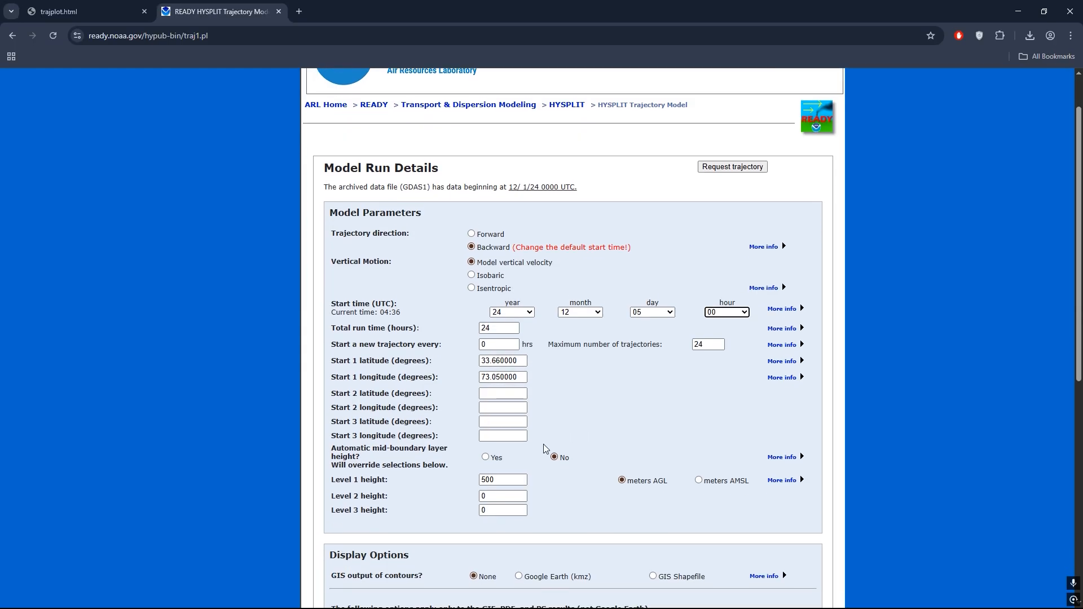
double_click(509, 483)
text(100)
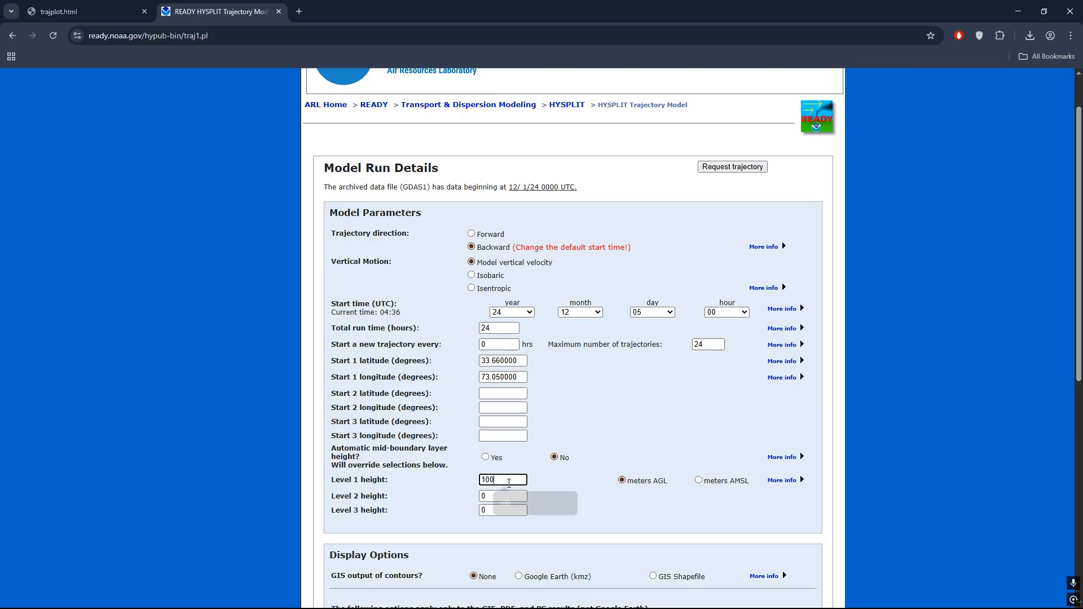
double_click(502, 495)
text(500)
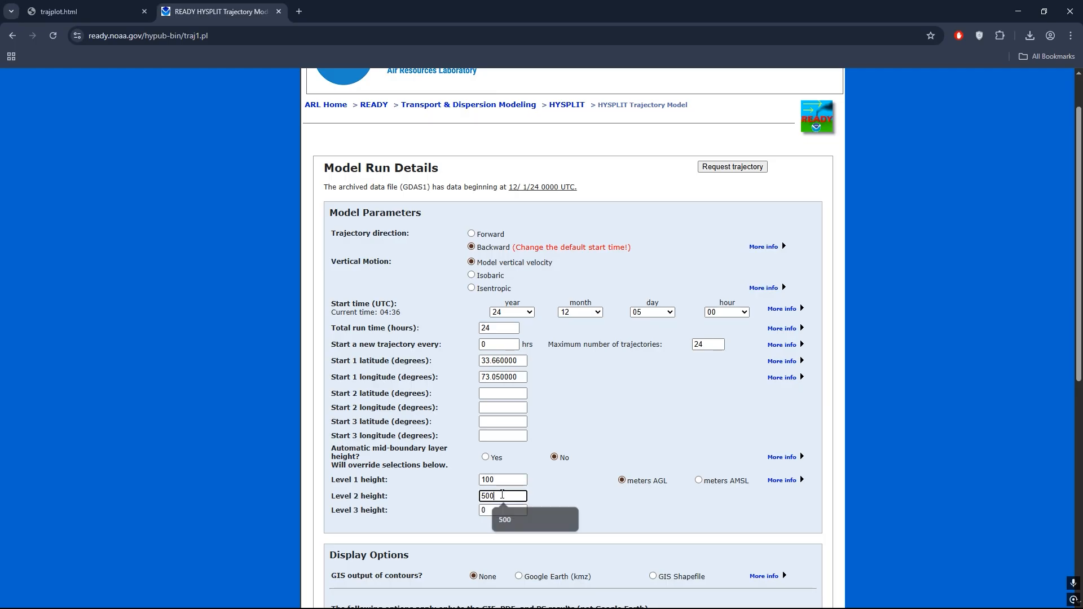
click(504, 515)
key(BackSpace)
text(1000)
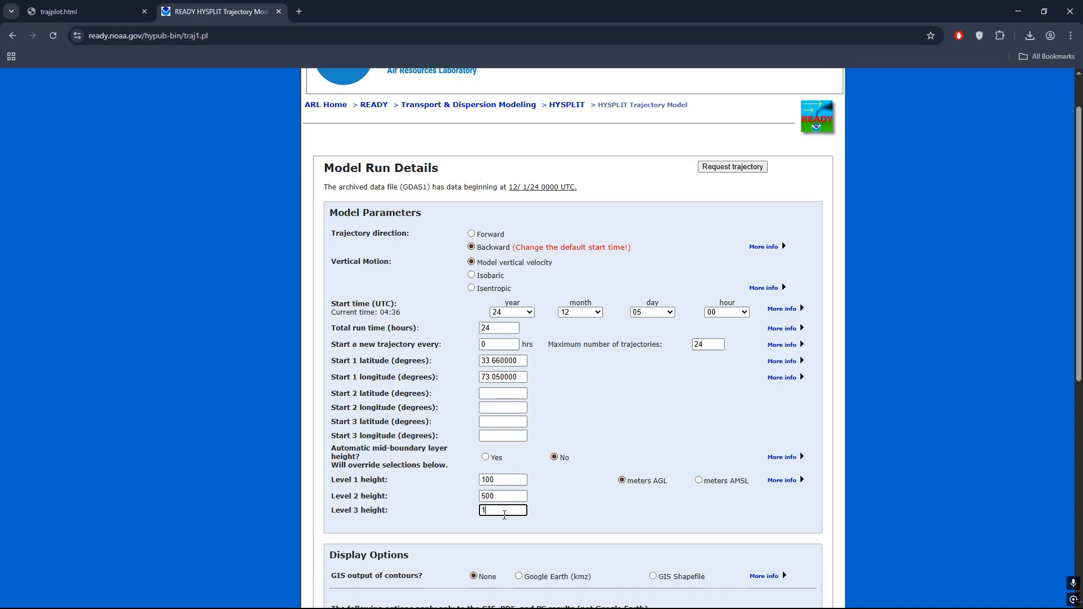
click(582, 475)
- Set the plot resolution to 300 dpi and the zoom factor to 0, and request the trajectory
scroll(637, 471, down, 3)
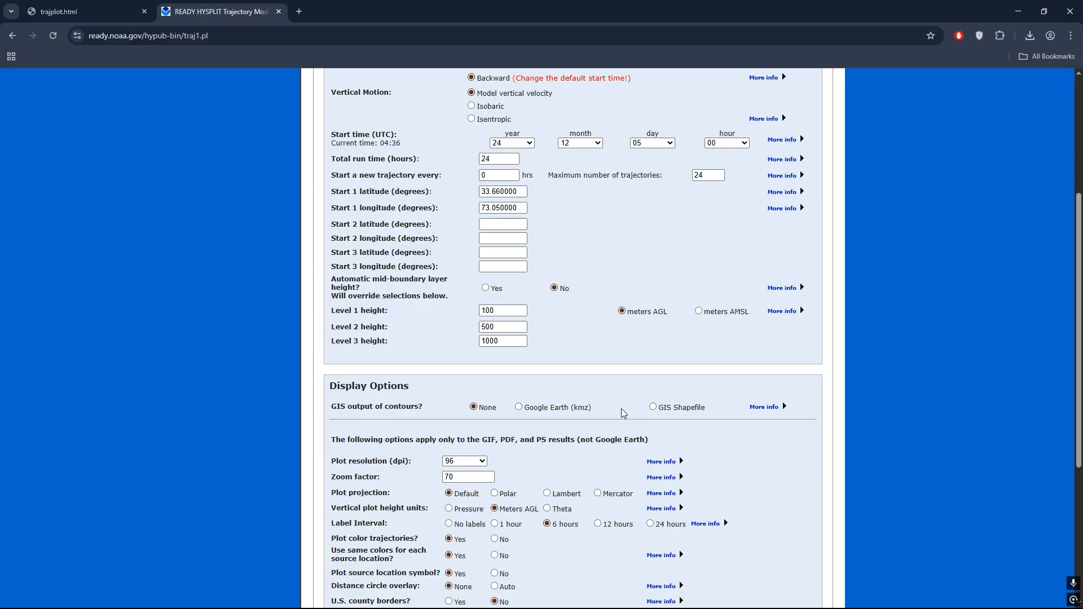
scroll(623, 404, down, 2)
click(481, 350)
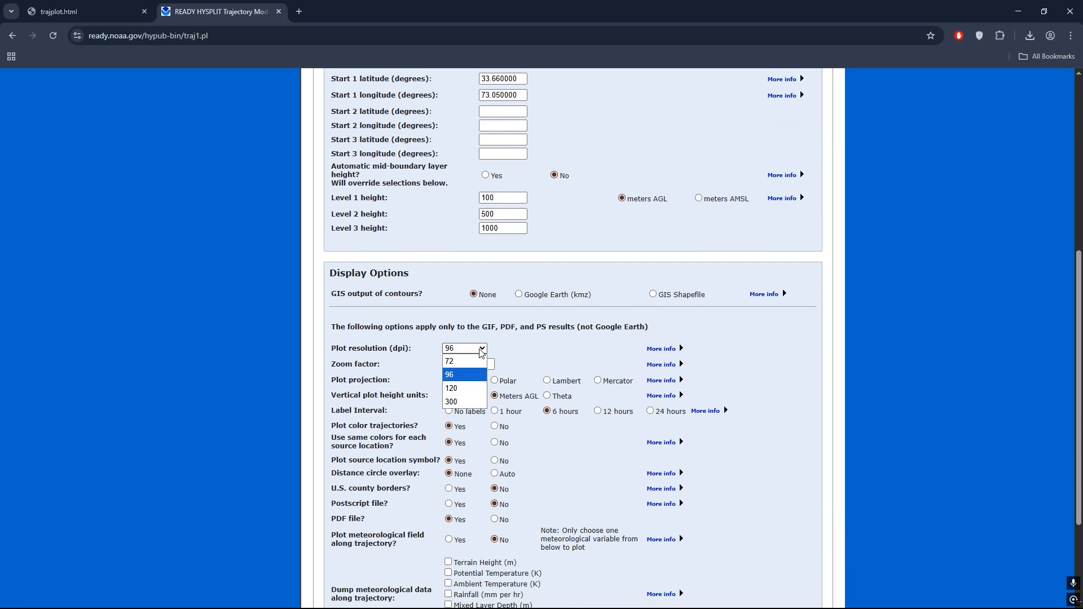
click(461, 403)
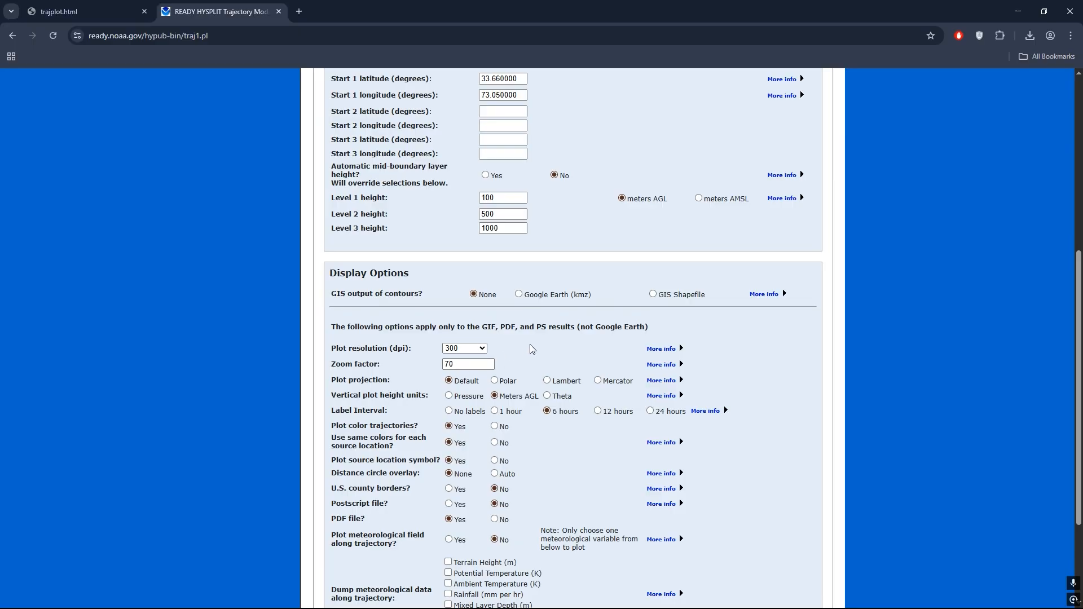
double_click(462, 365)
text(0)
scroll(585, 351, down, 1)
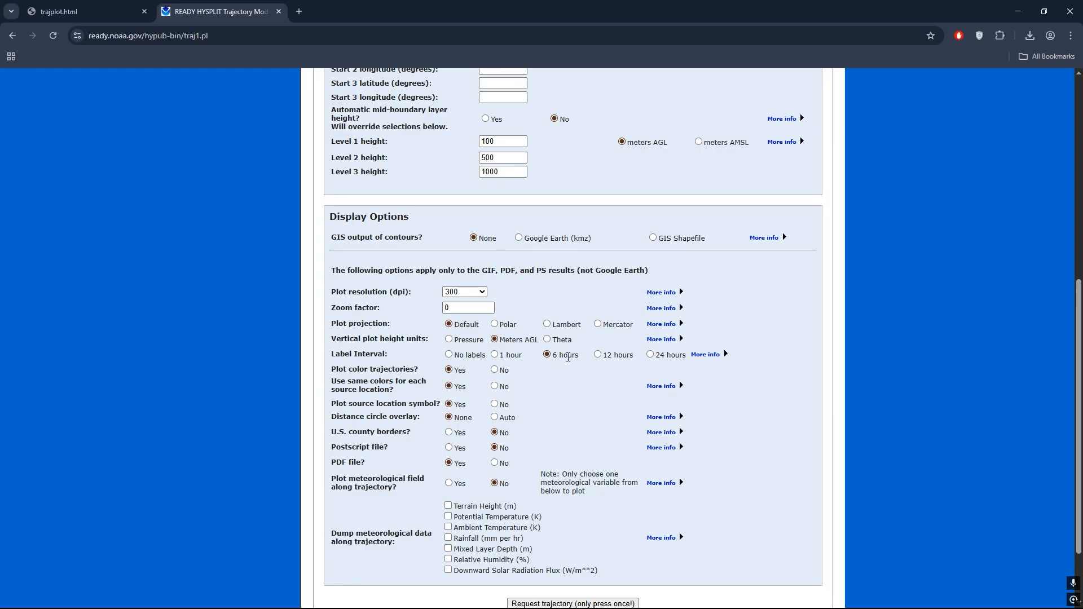
scroll(561, 355, down, 2)
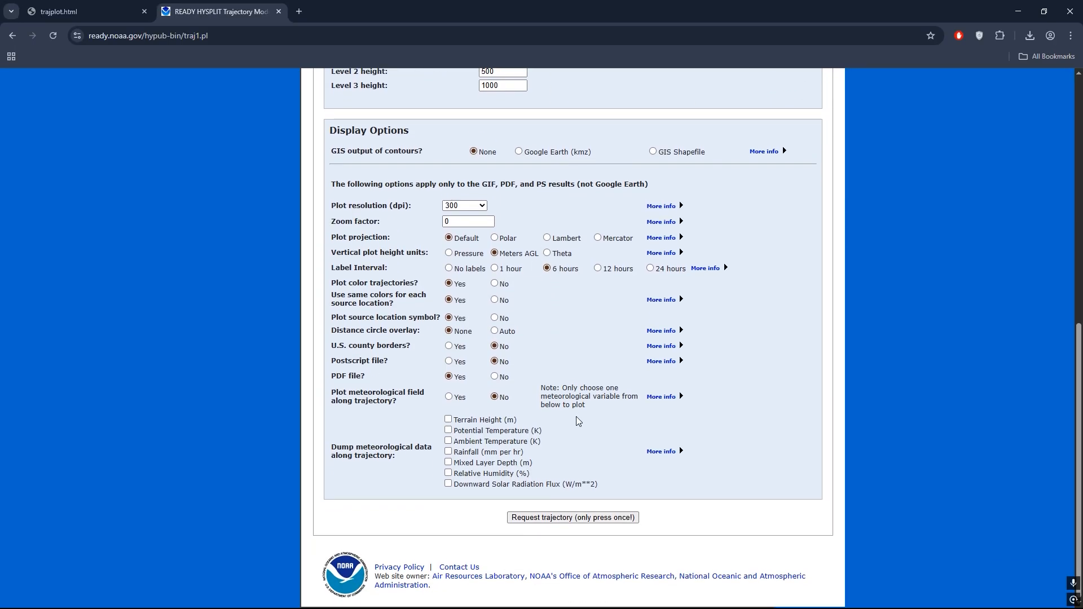
click(576, 518)
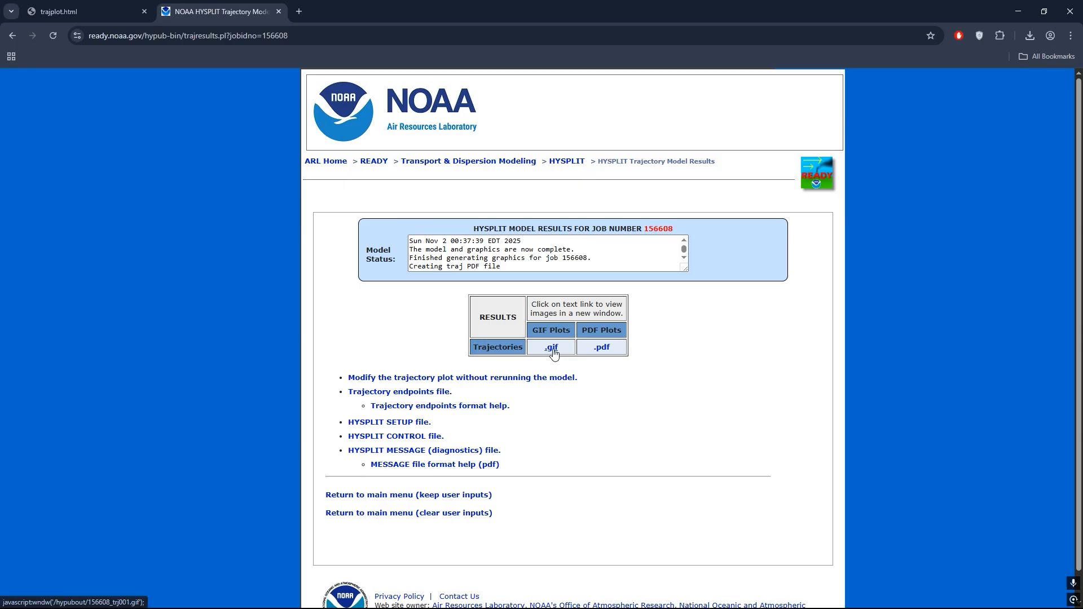
- Open the GIF trajectory plot and place it side by side with the local trajplot.html plot for comparison
click(552, 348)
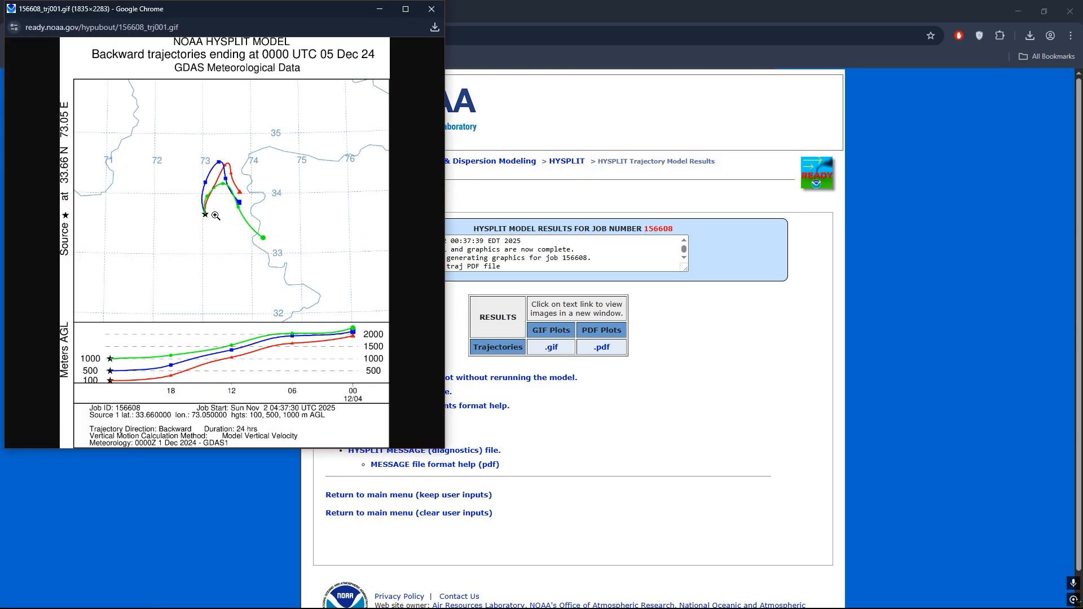
drag(272, 13, 1082, 117)
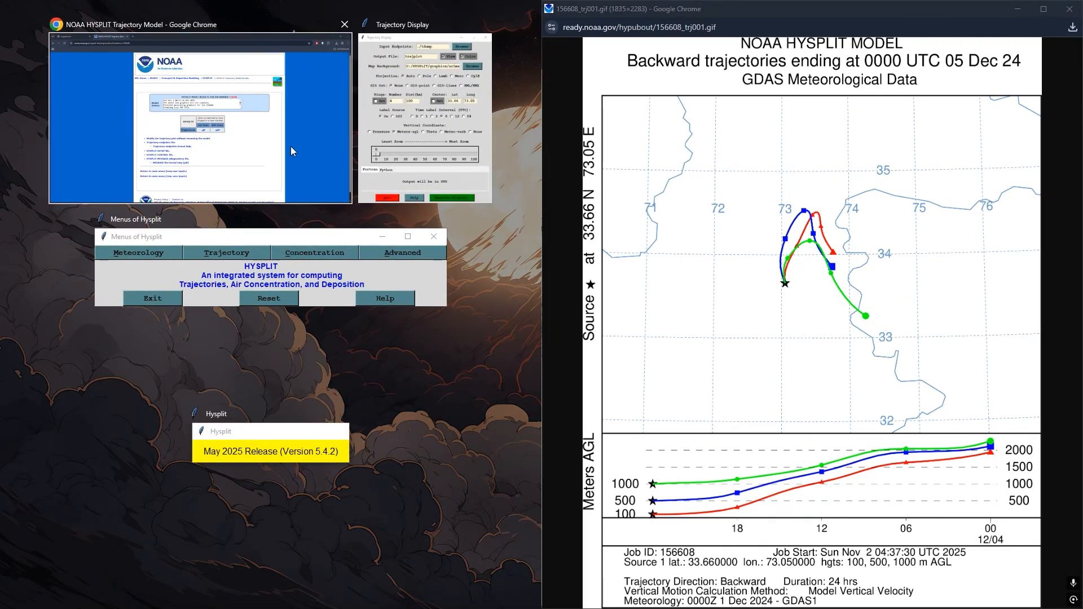
click(282, 108)
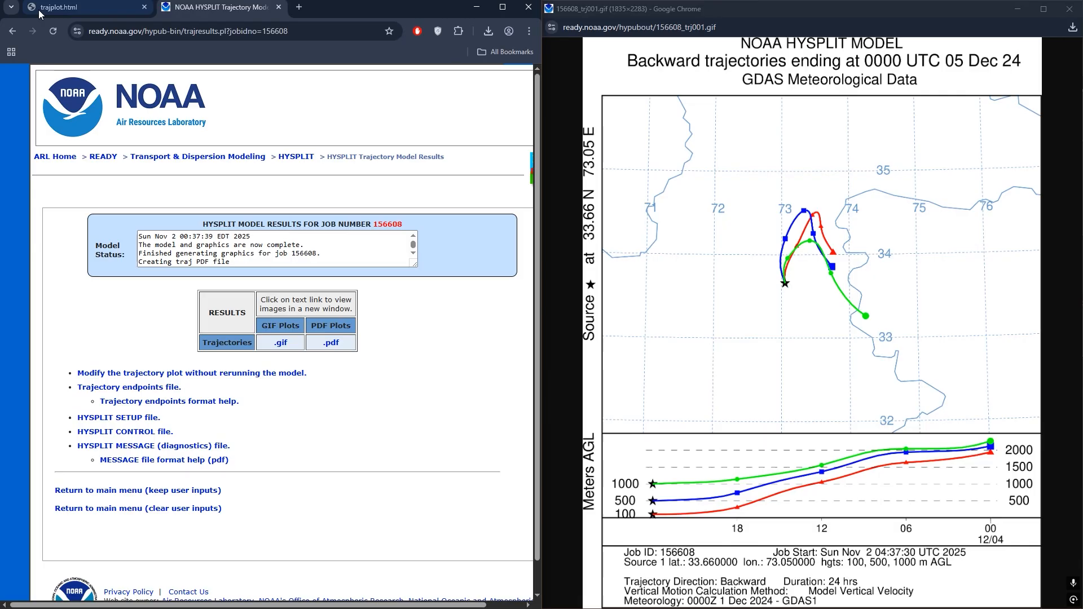
click(62, 7)
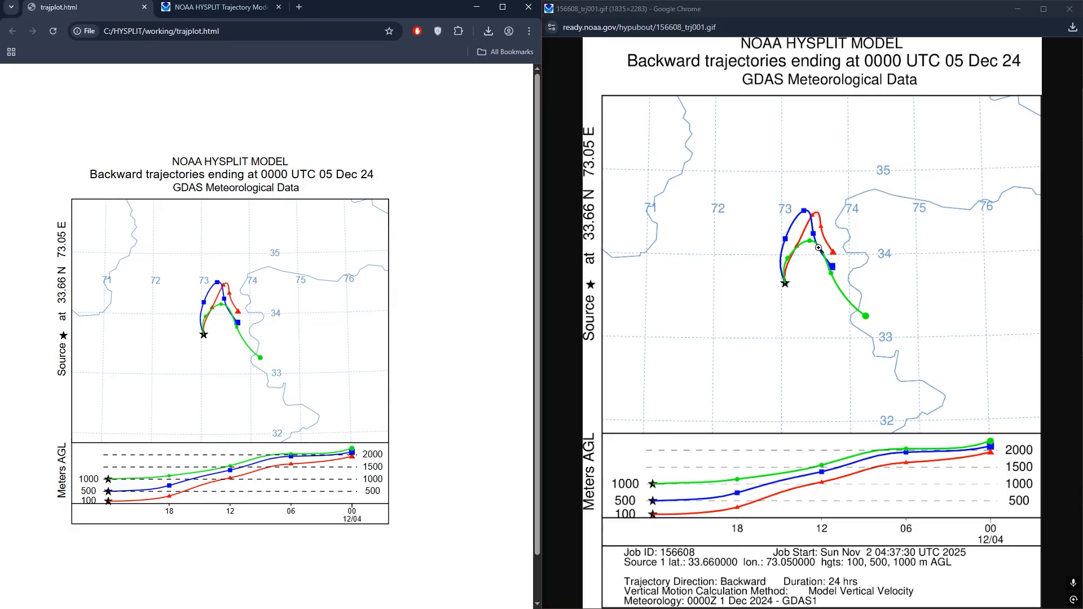
- Close the GIF plot, the local plot and the browser, and quit the Trajectory Display window
click(1070, 9)
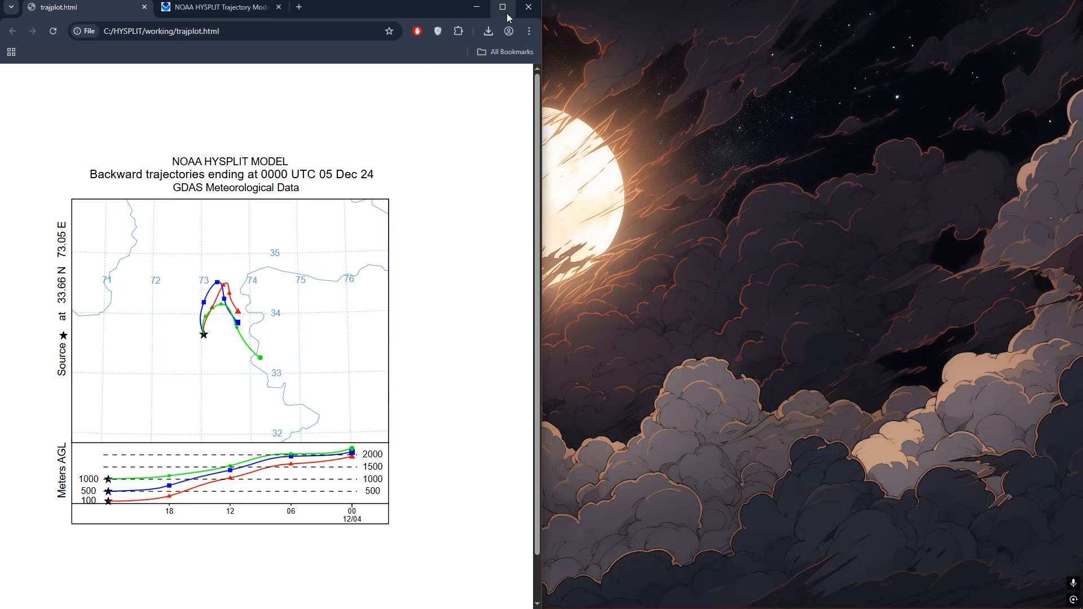
click(503, 6)
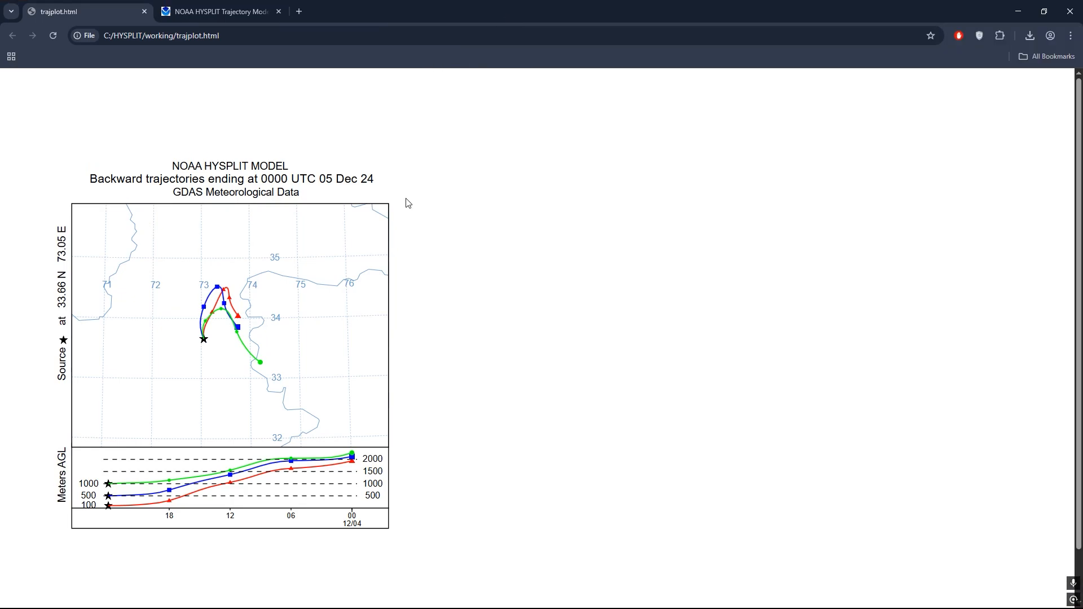
click(145, 11)
click(1070, 9)
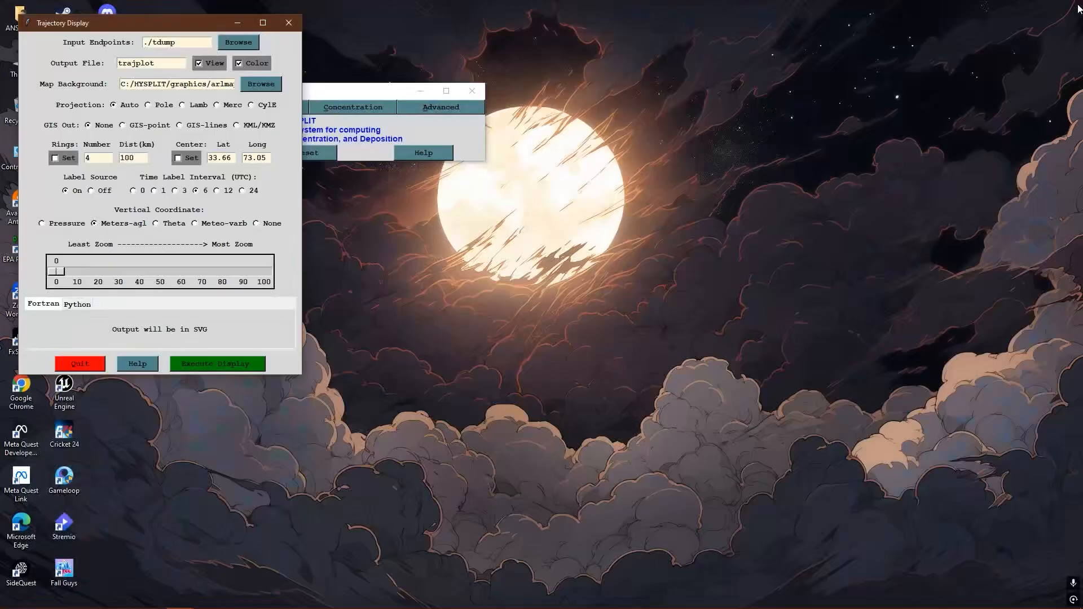
click(79, 364)
click(280, 109)
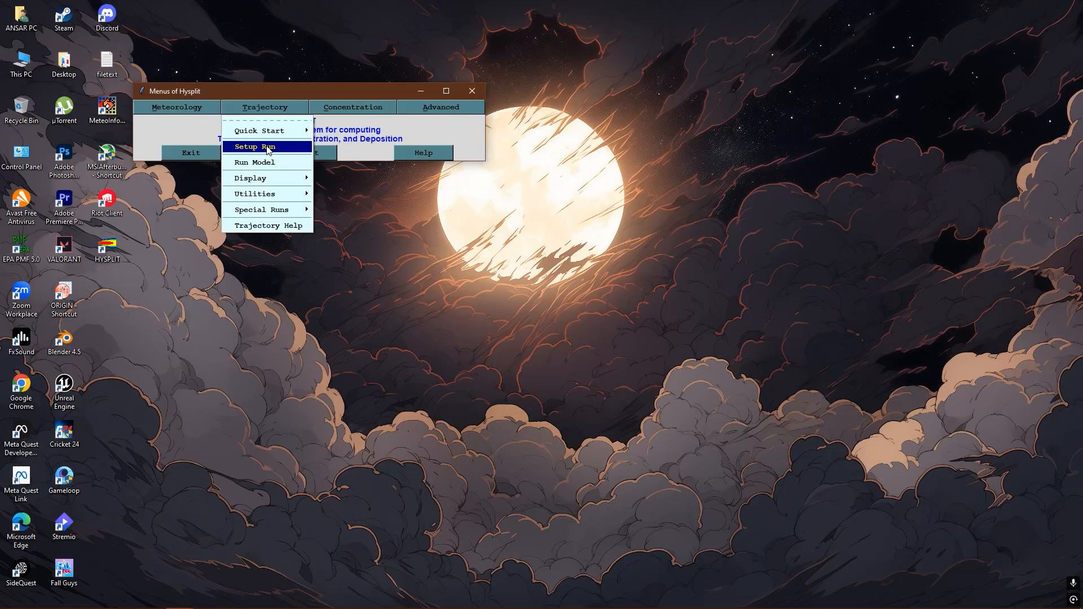
click(205, 189)
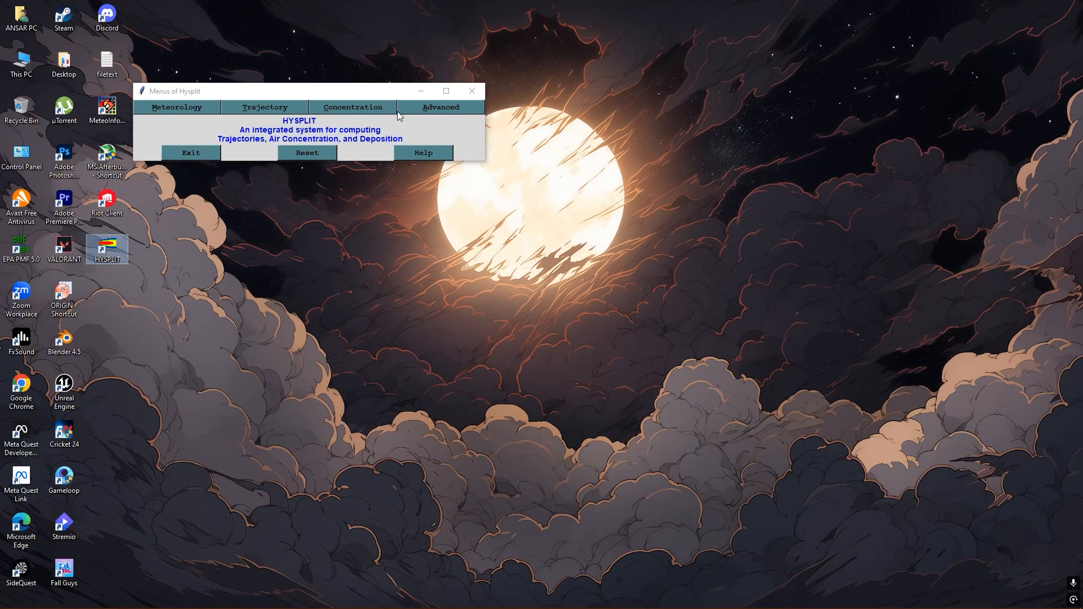
- Minimize HYSPLIT, open the saved trajplot file from the C: drive's HYSPLIT working folder in the browser, and close it after viewing
click(418, 91)
right_click(242, 123)
click(283, 156)
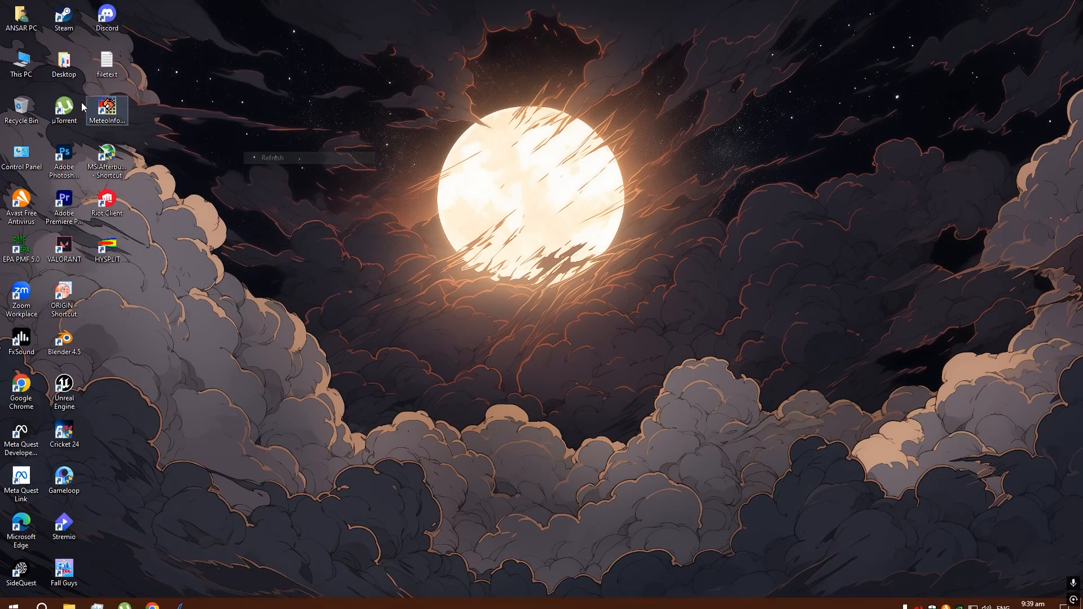
double_click(22, 62)
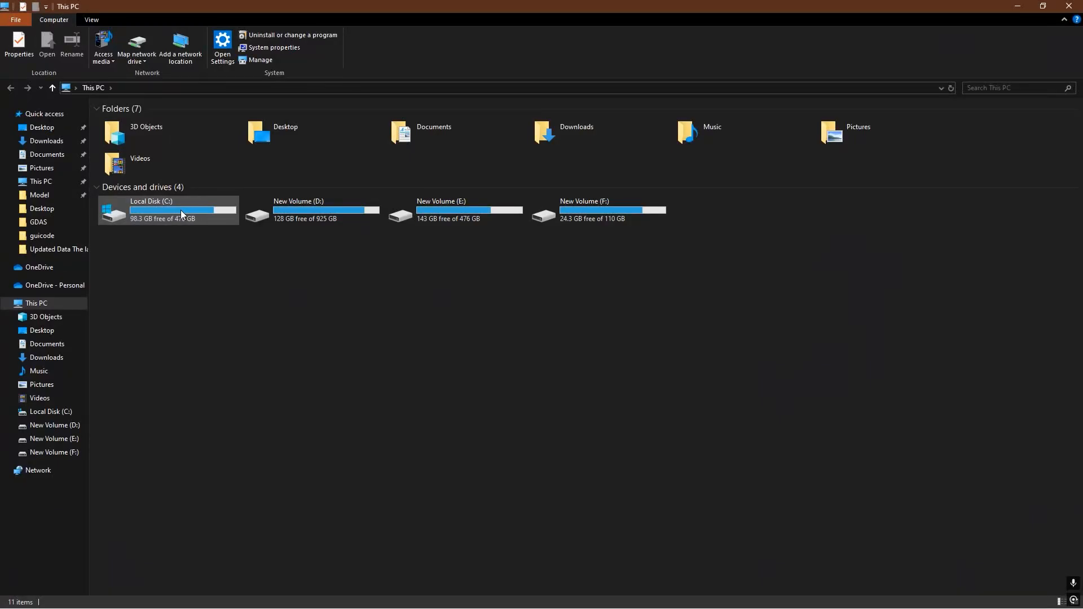
double_click(180, 210)
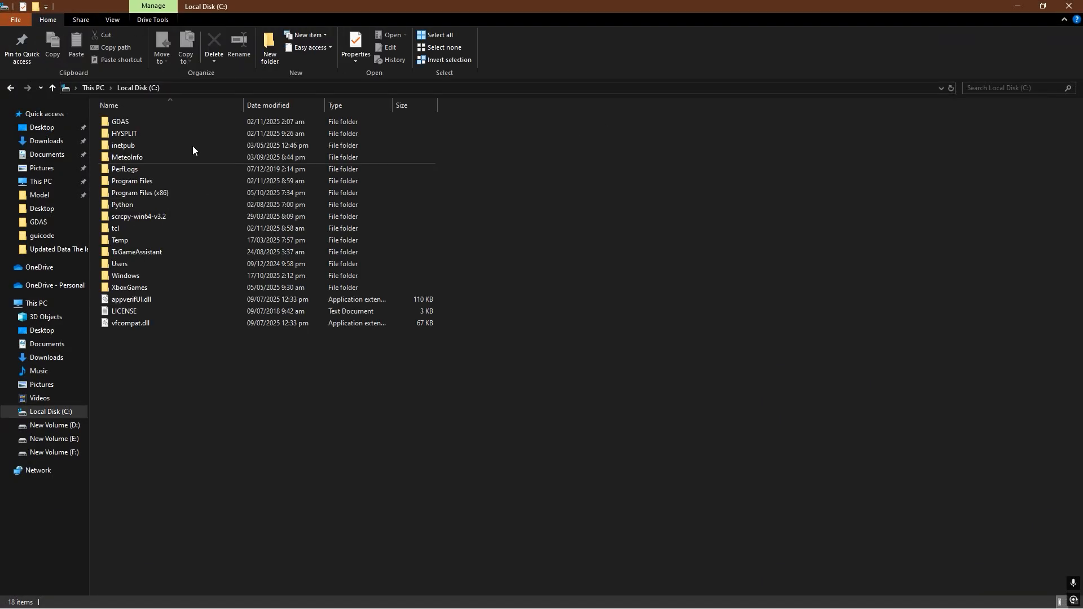
double_click(152, 134)
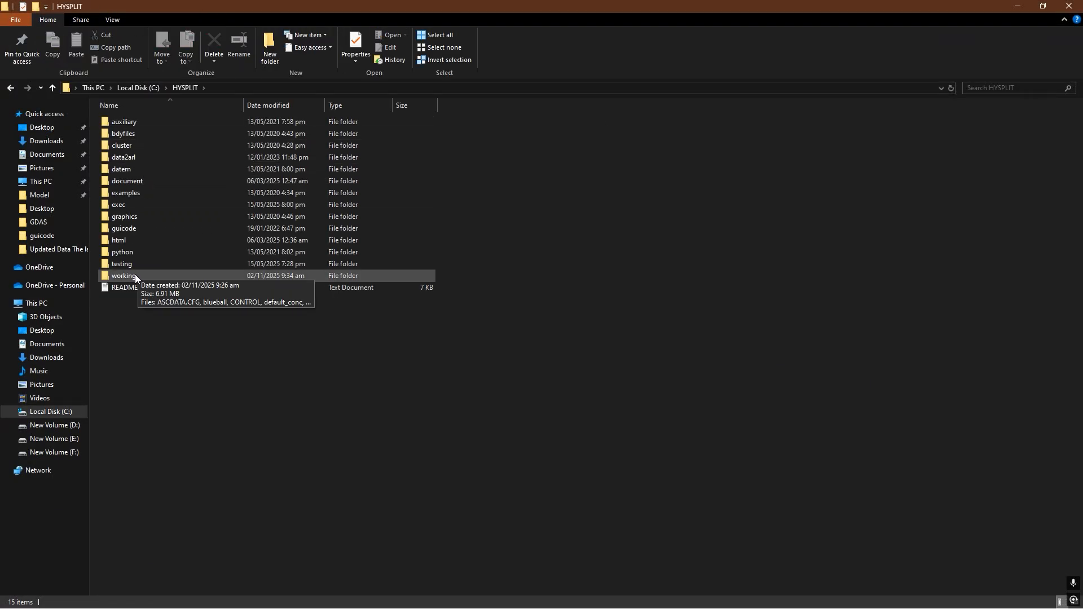
double_click(135, 275)
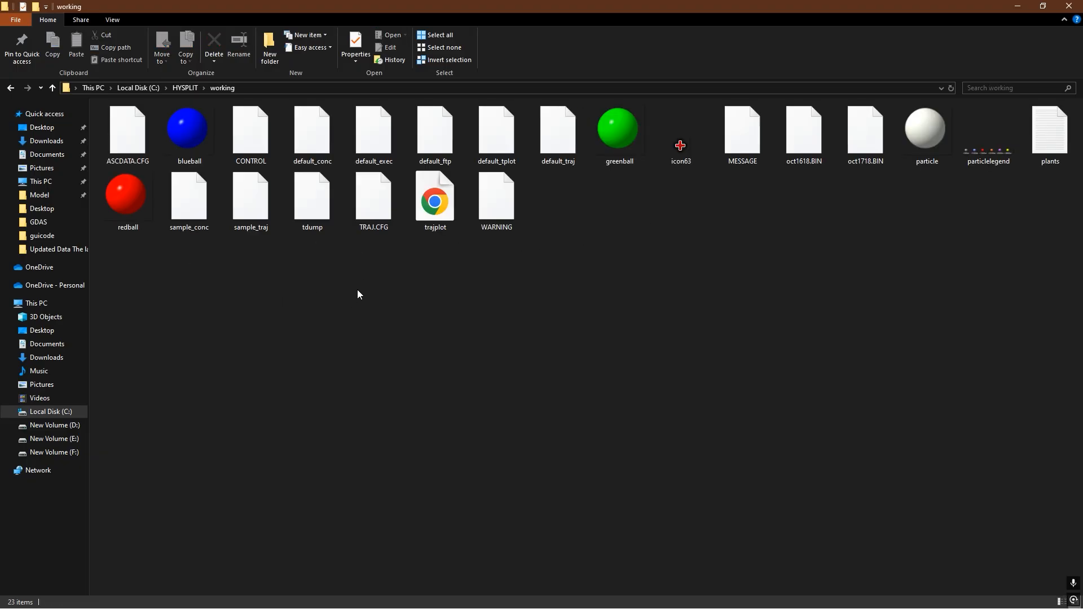
double_click(436, 210)
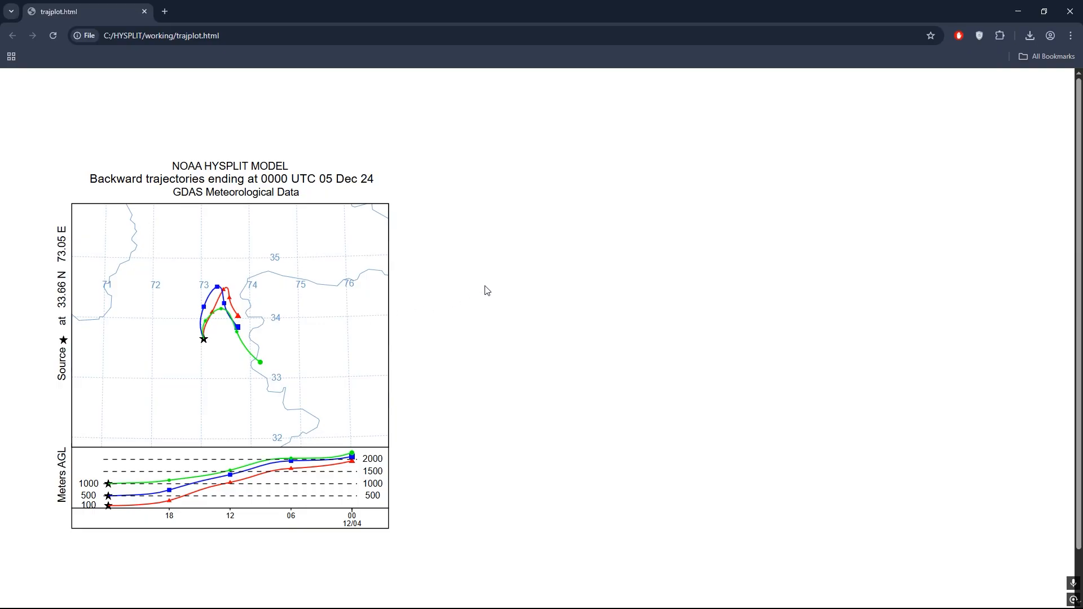
click(1073, 10)
right_click(590, 243)
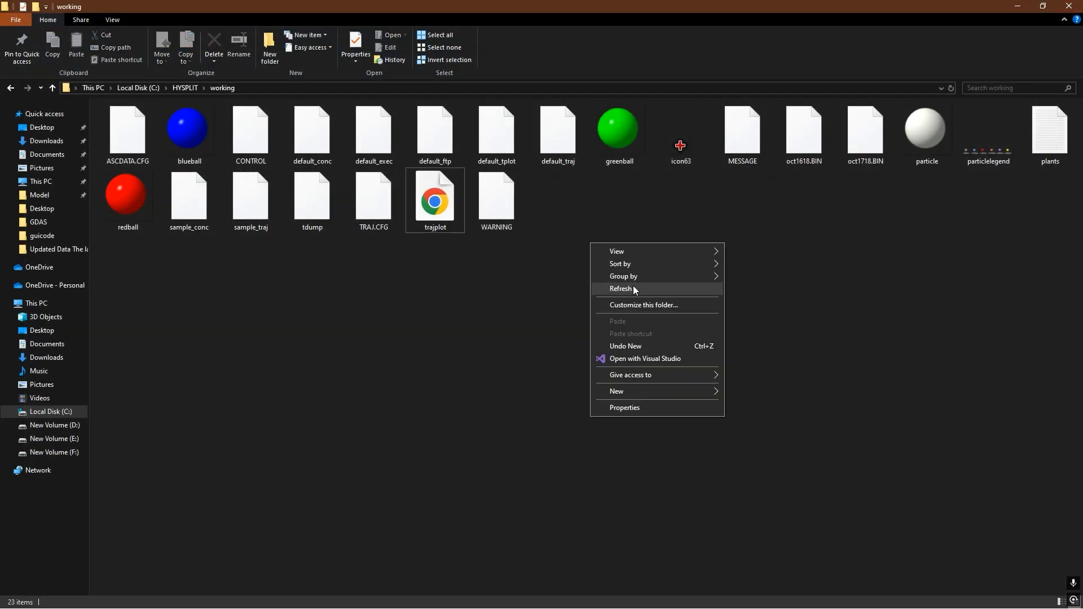
click(633, 286)
right_click(573, 231)
click(619, 275)
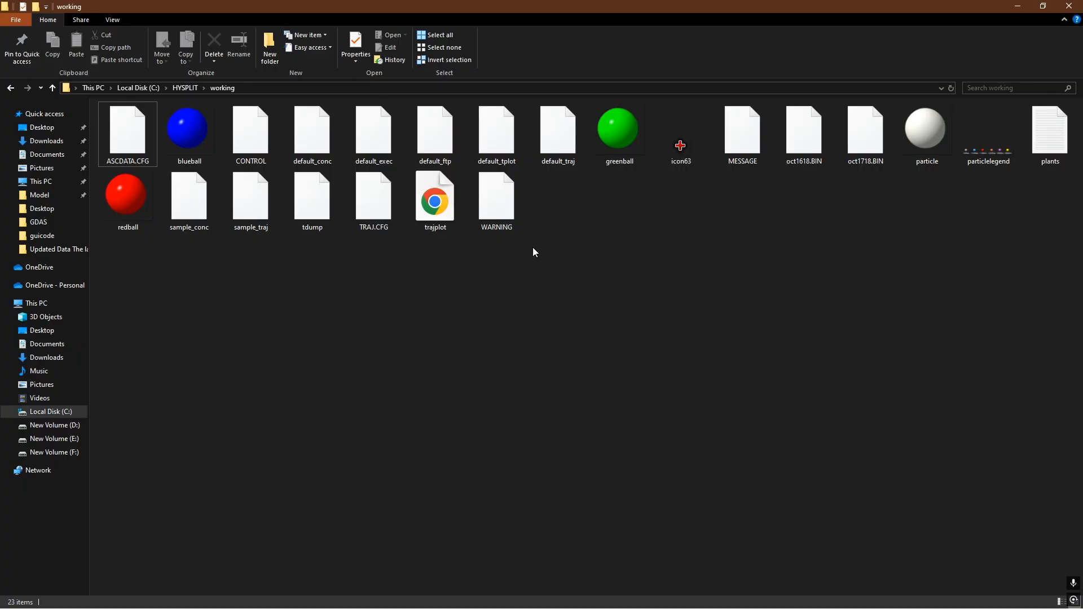
right_click(366, 300)
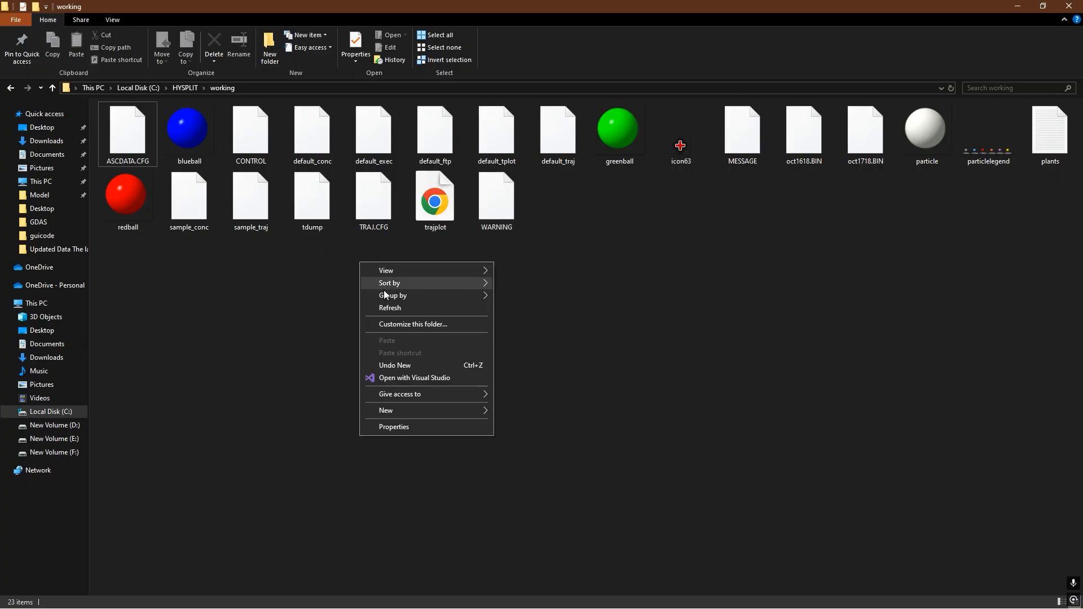
click(404, 308)
- Close the working folder, switch back to HYSPLIT and open the trajectory run setup
click(1072, 6)
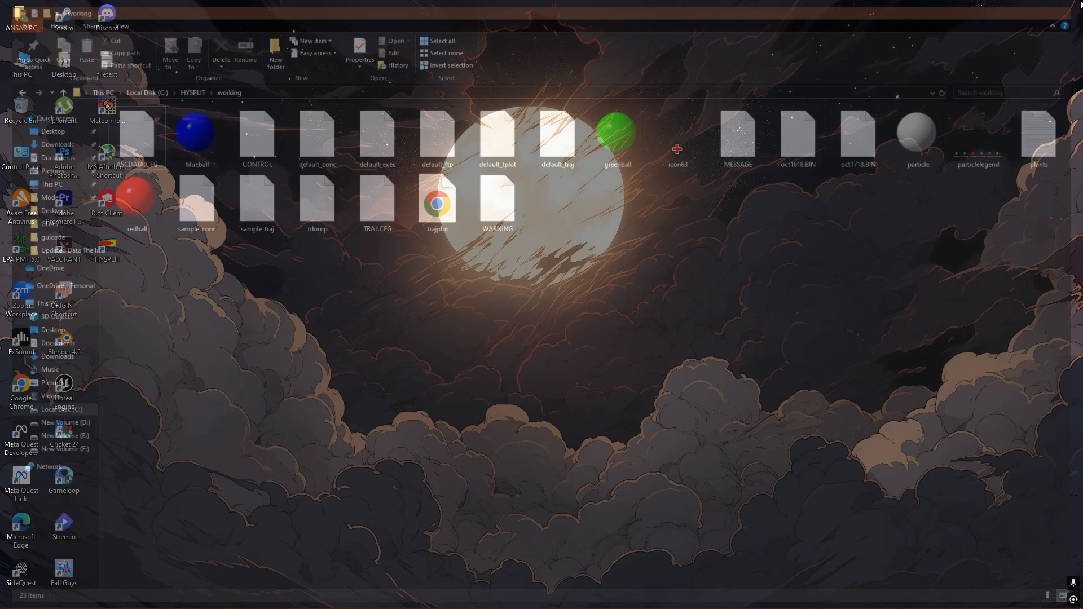
mouse_move(184, 597)
click(210, 585)
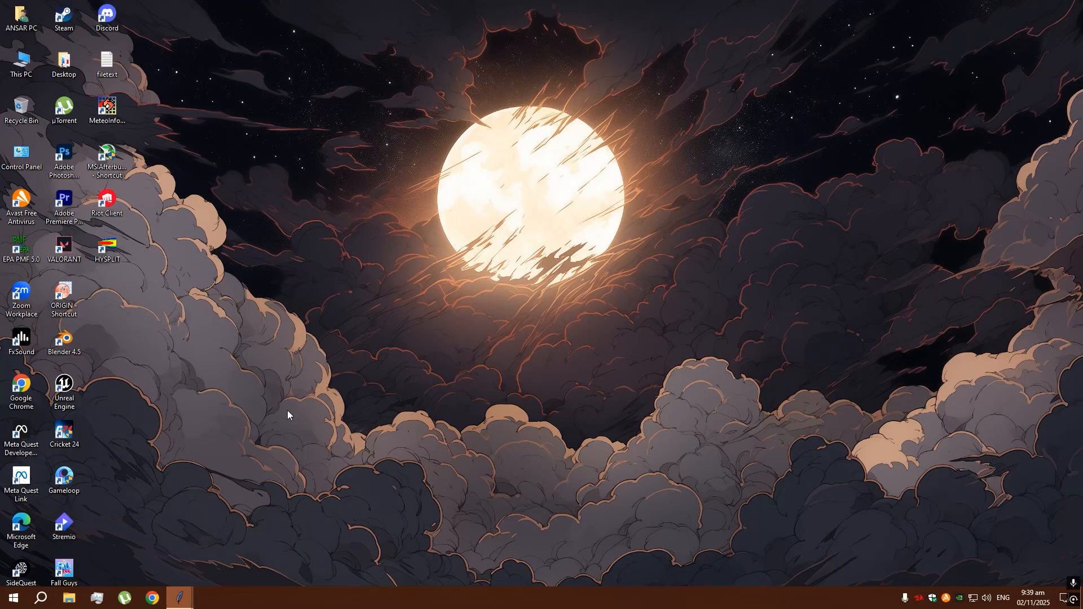
click(271, 111)
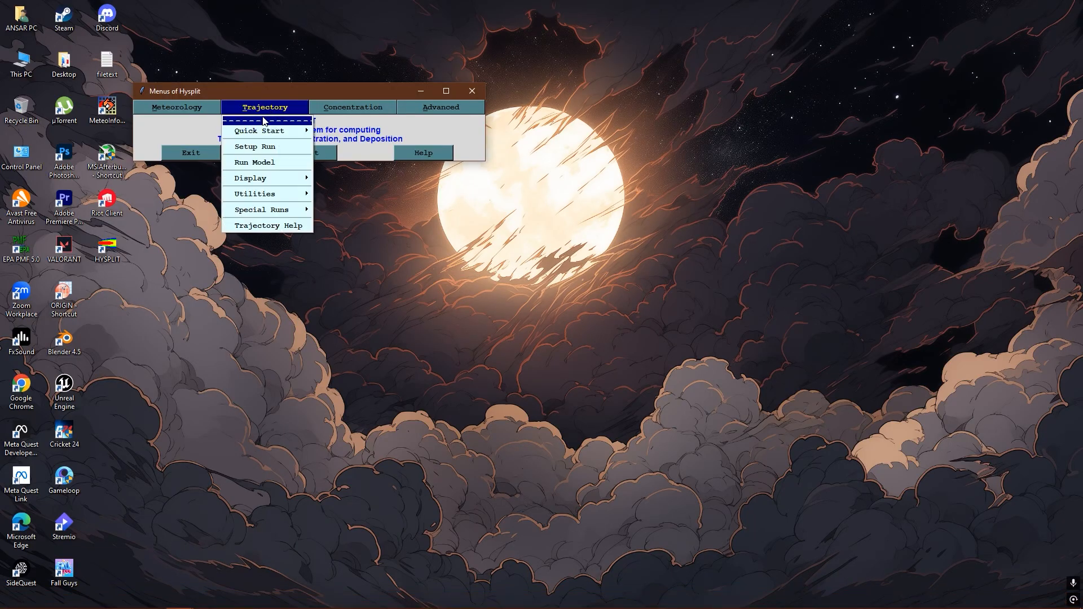
click(268, 147)
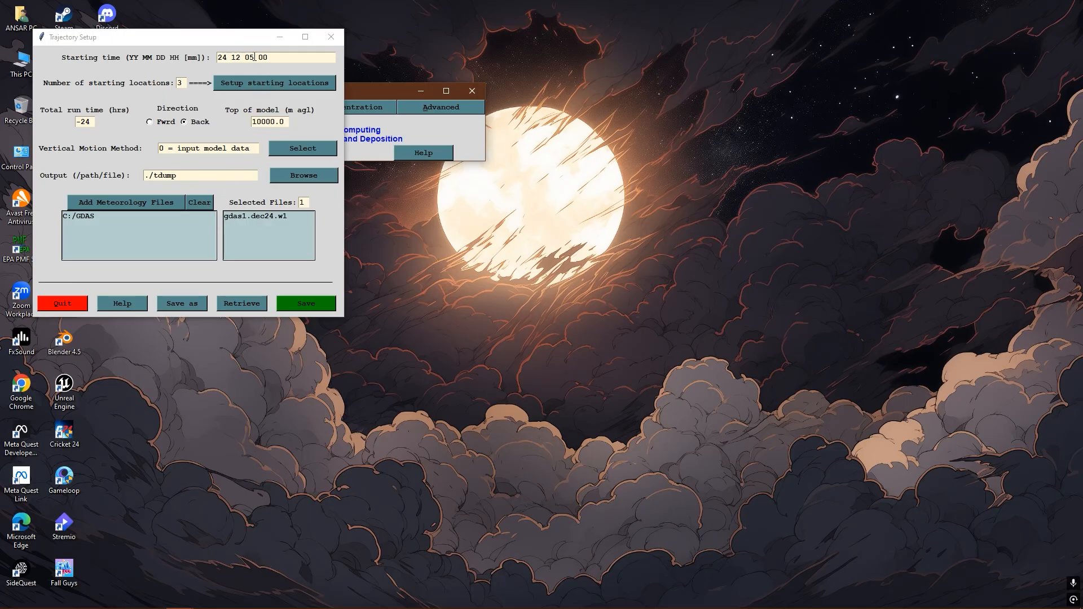
- Delete the last digit of the day in the trajectory's starting time
click(254, 57)
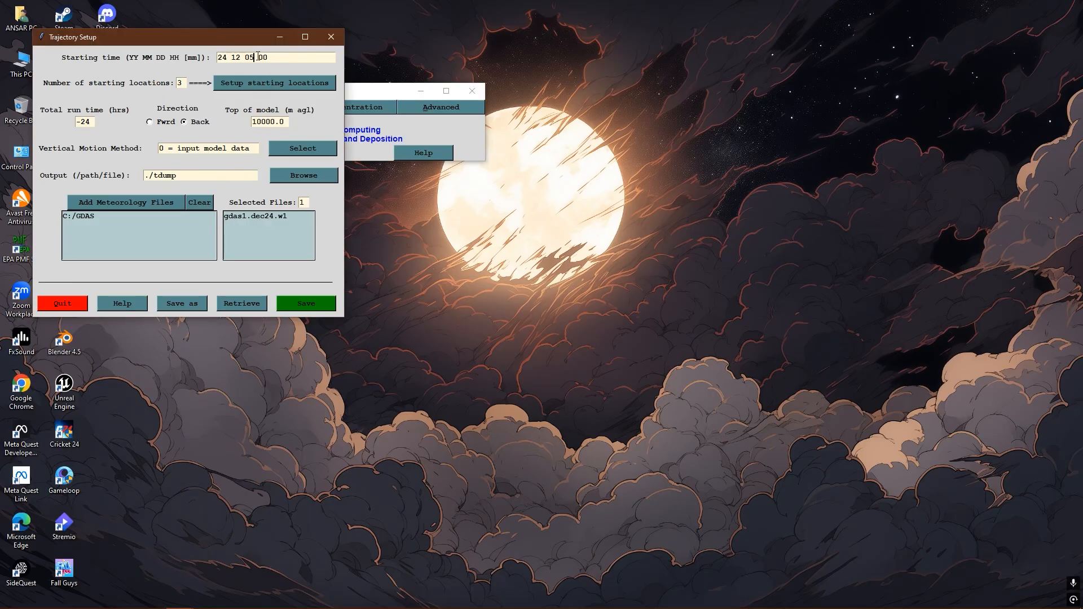
key(BackSpace)
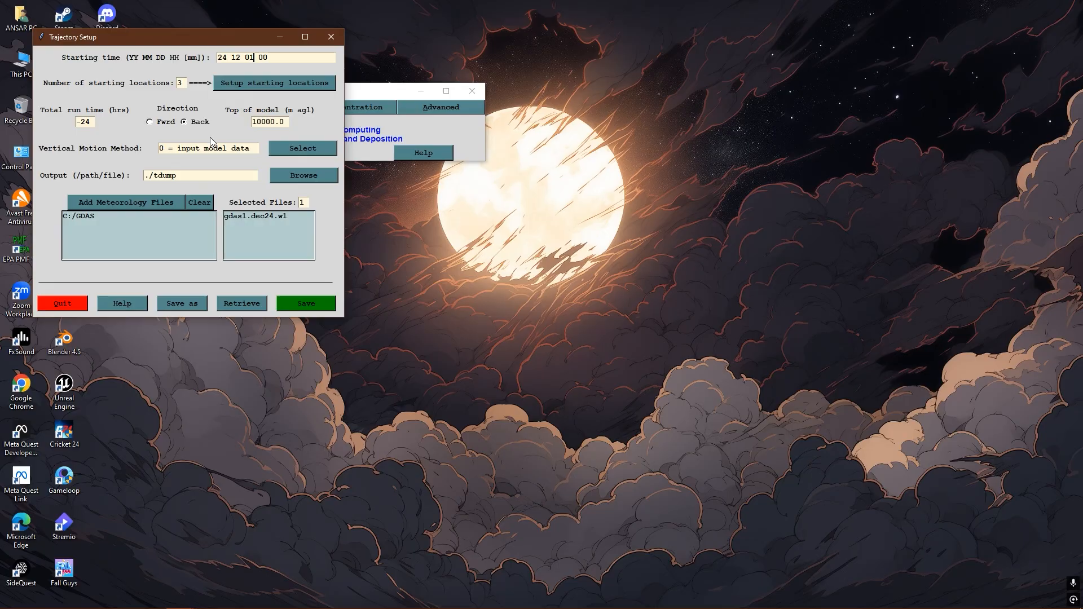
- Clear the selected meteorology files and add gdas1.nov24.w5 from the C: drive's GDAS folder
click(205, 204)
click(129, 201)
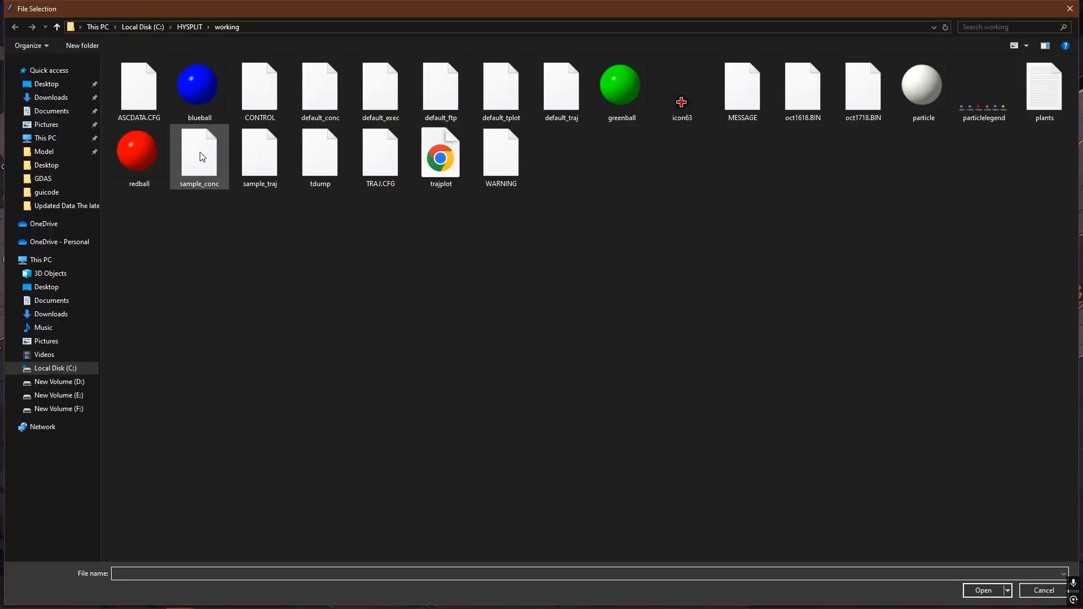
click(56, 370)
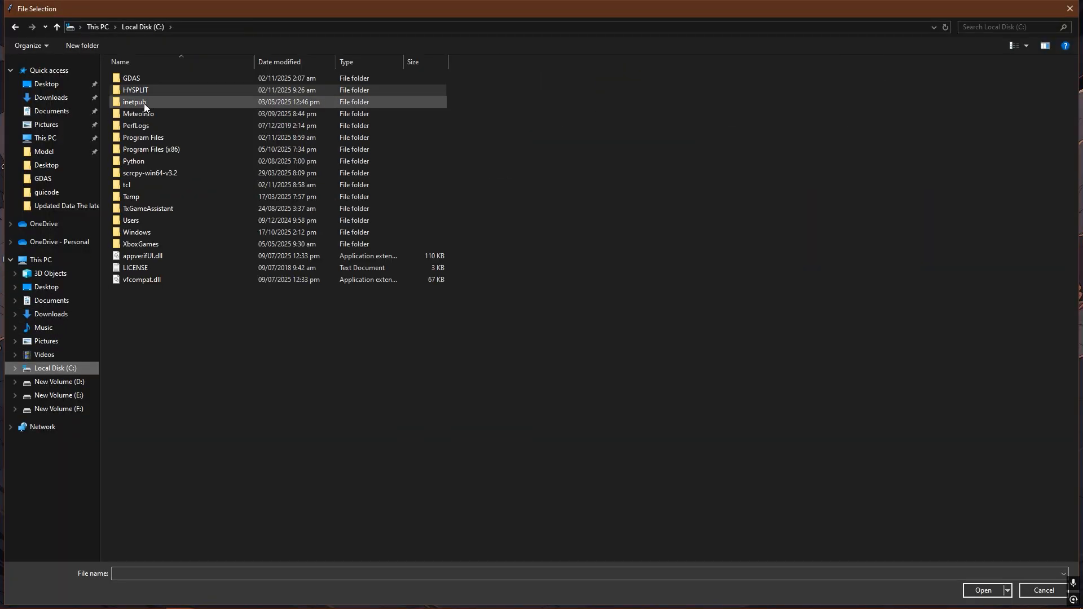
double_click(136, 91)
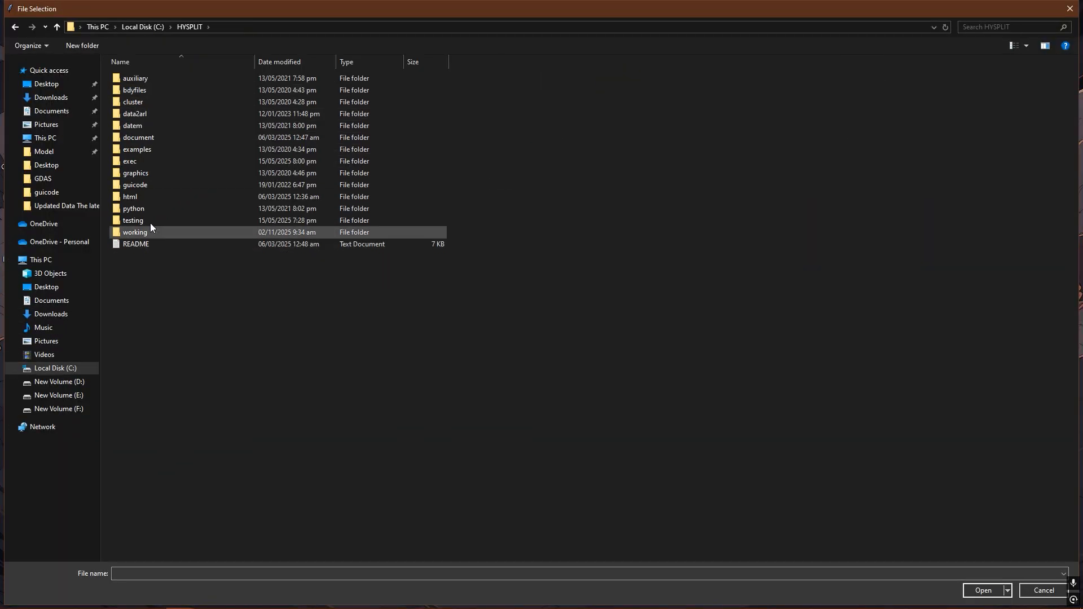
click(76, 365)
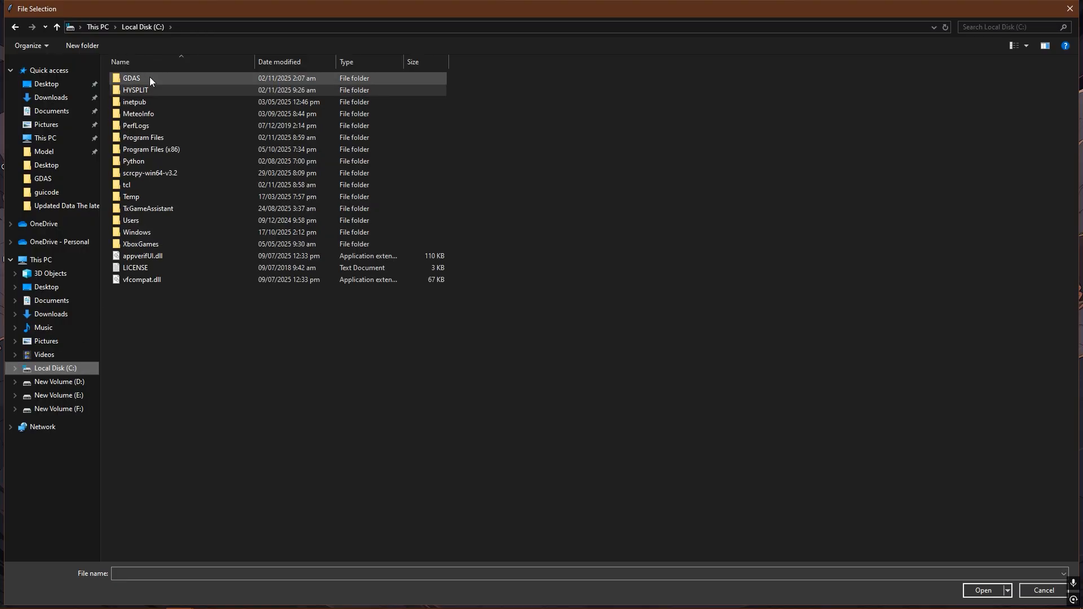
double_click(150, 76)
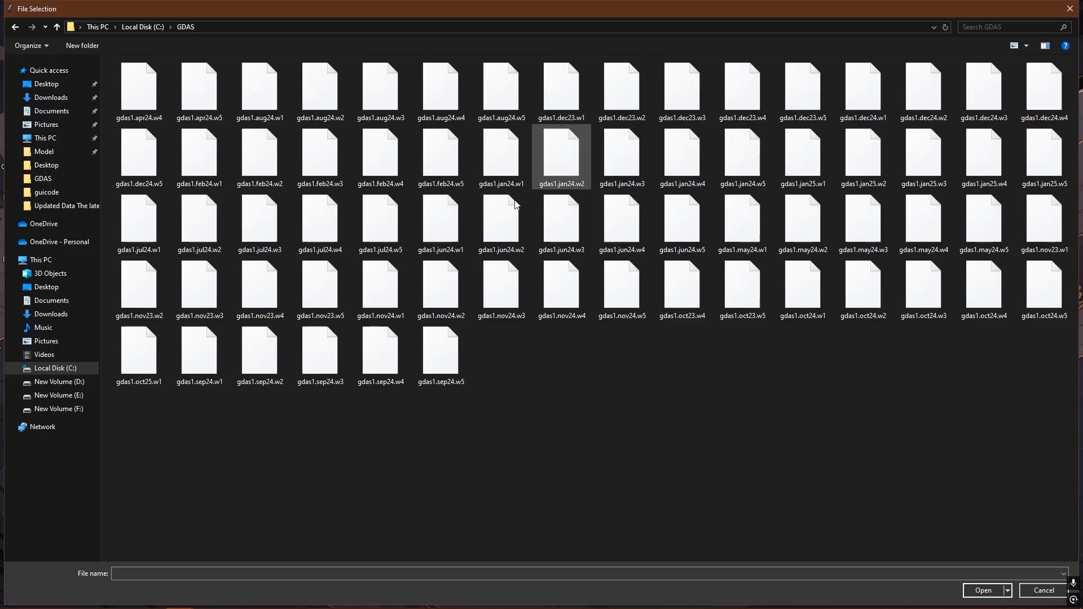
click(389, 310)
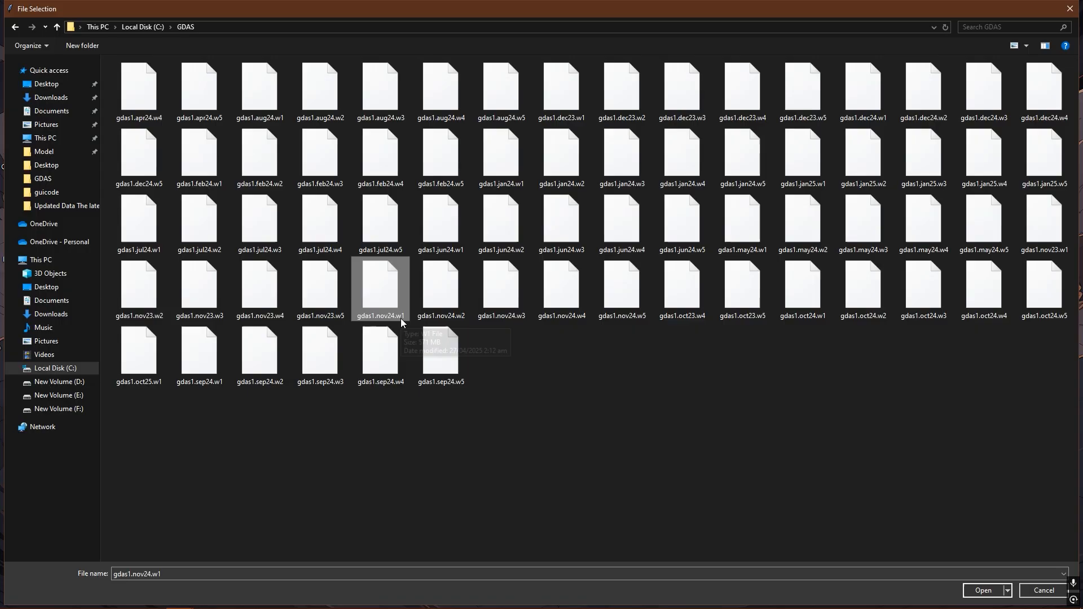
click(625, 303)
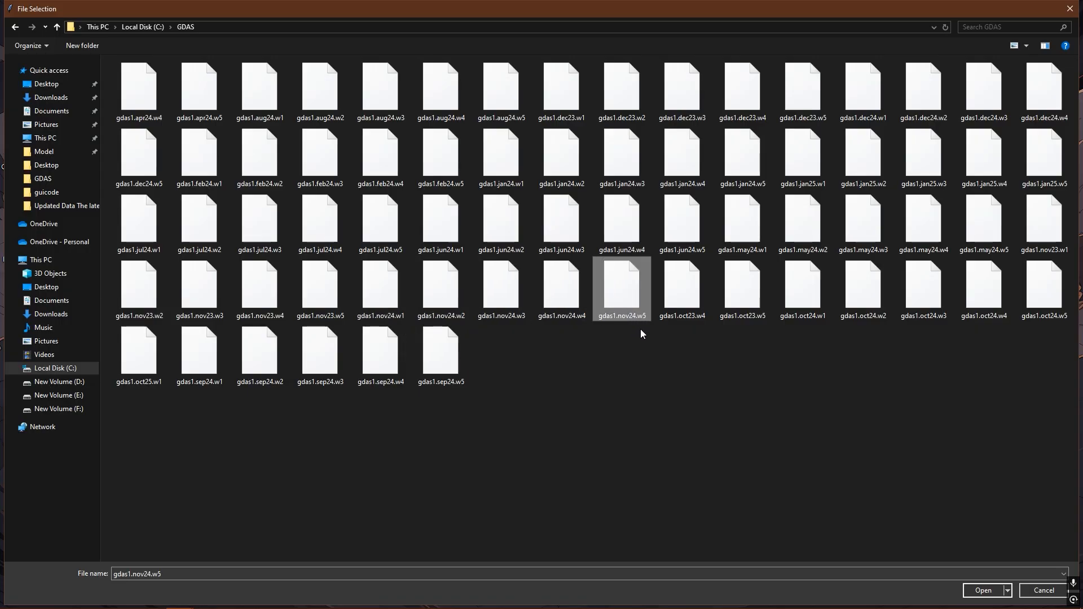
key(Return)
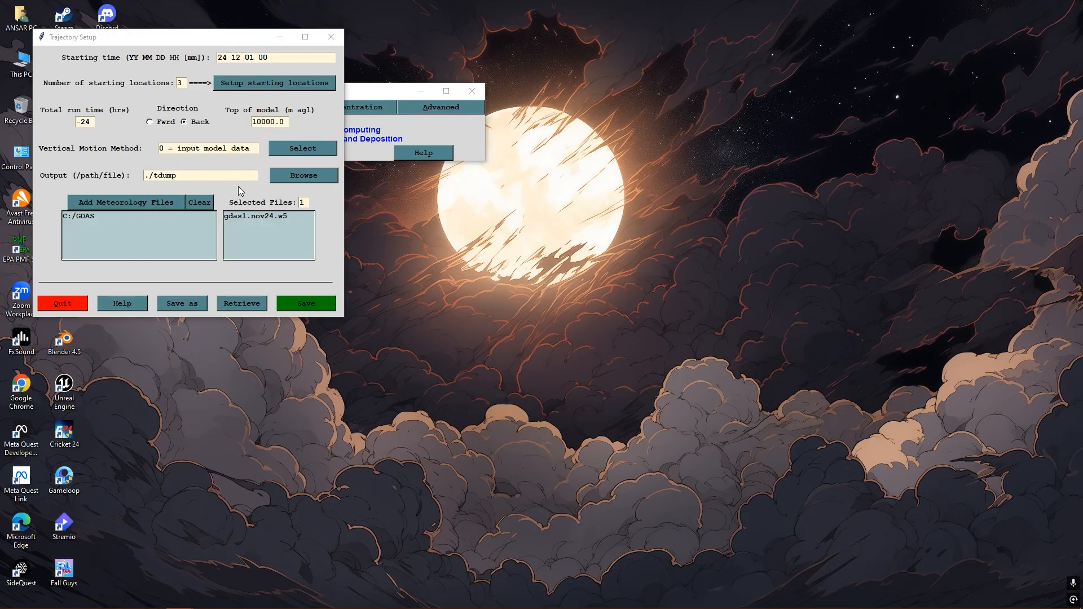
- Add the five meteorology files gdas1.dec24.w1 to gdas1.dec24.w5 from the C: drive's GDAS folder and save the trajectory setup
click(148, 202)
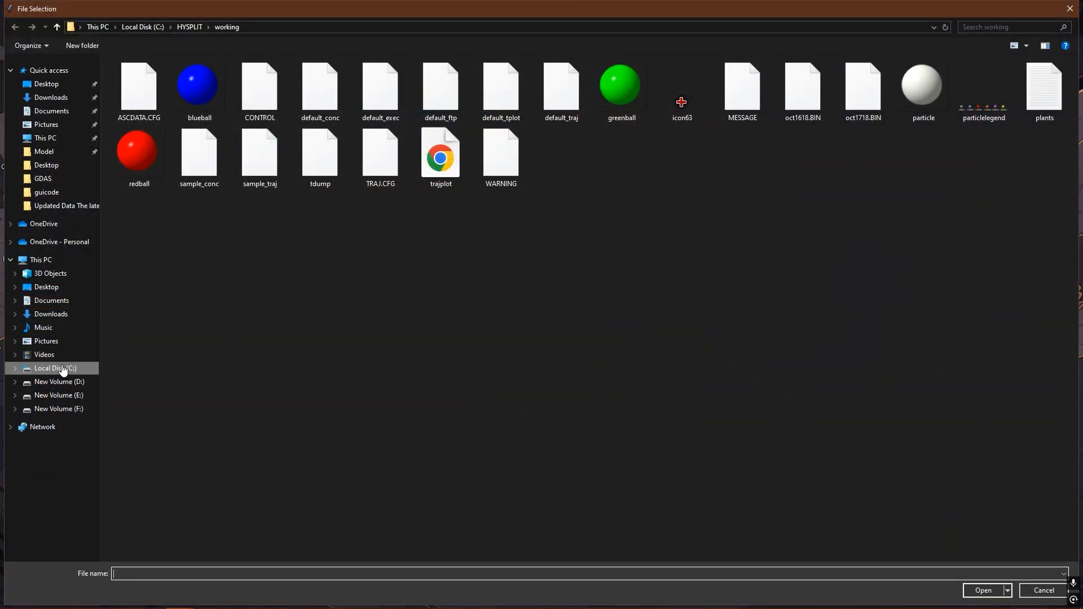
click(62, 369)
double_click(151, 78)
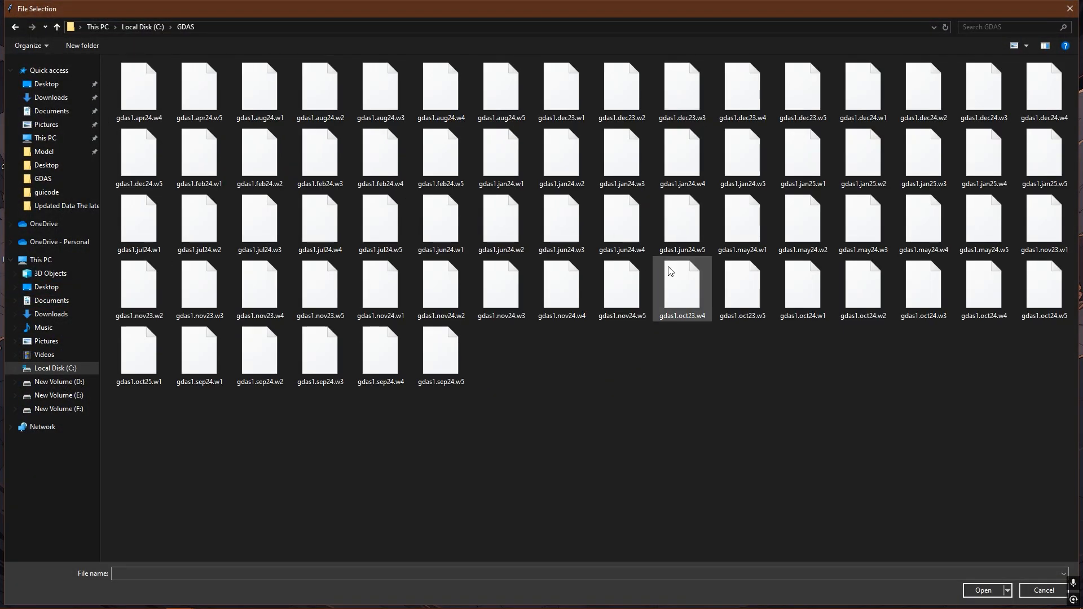
click(872, 103)
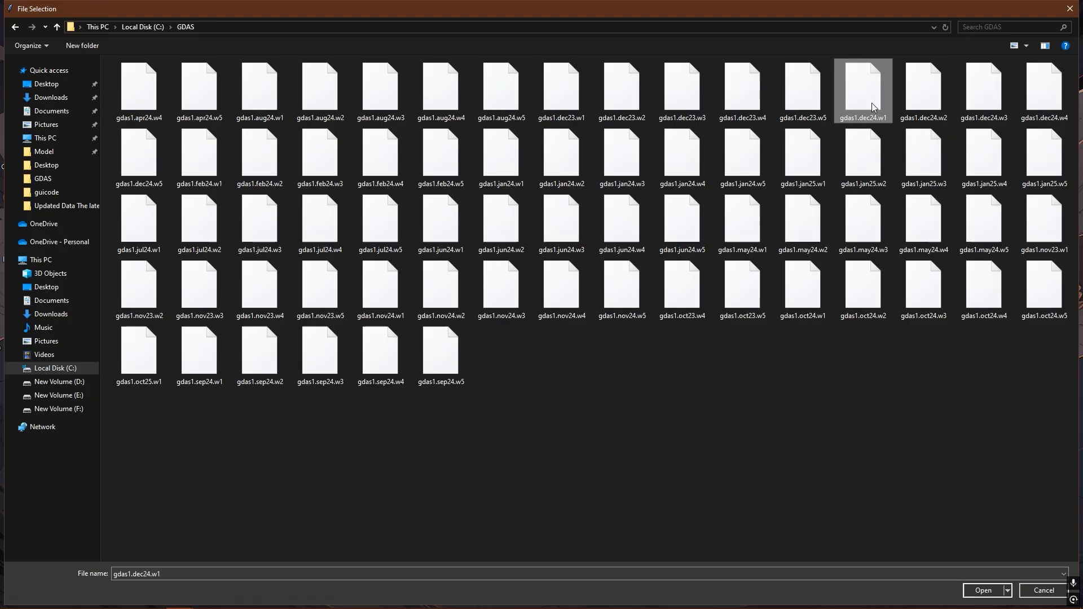
key(shift+Right)
key(shift+Right)
key(shift+Right)
key(shift+Right)
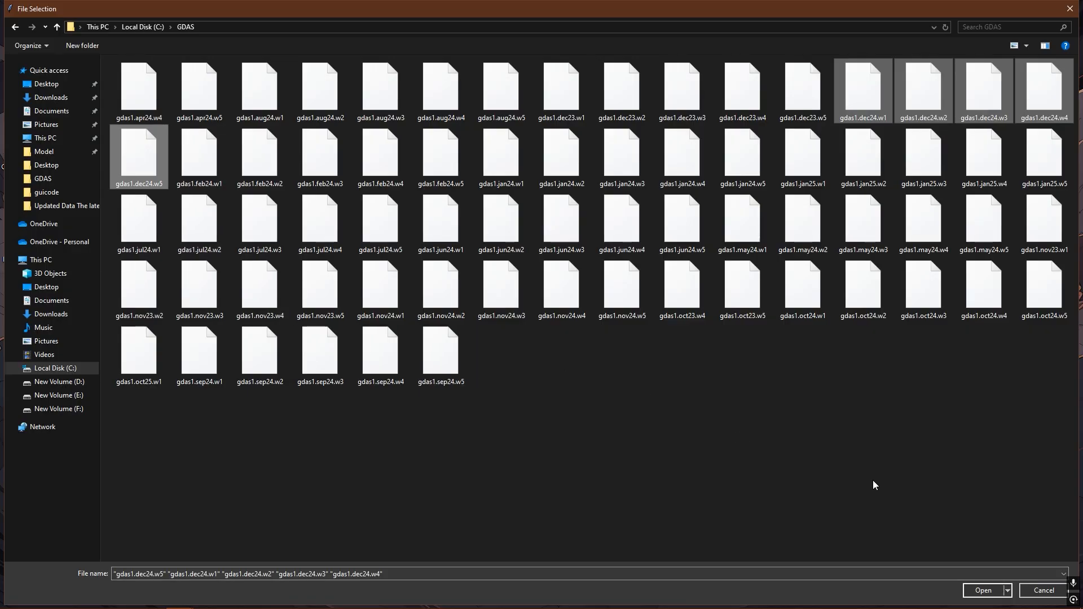
click(984, 590)
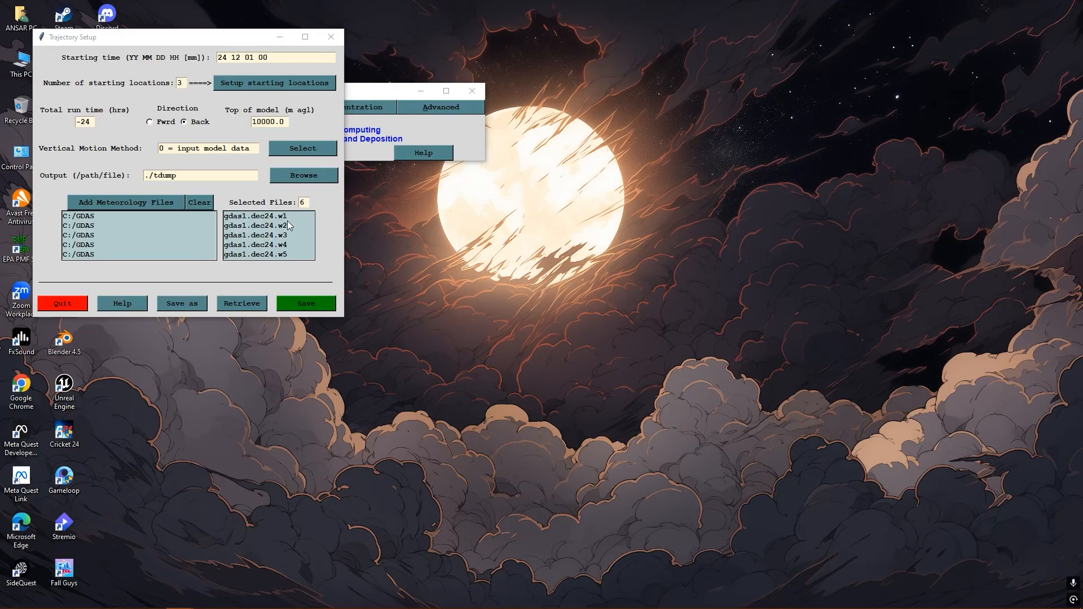
click(306, 301)
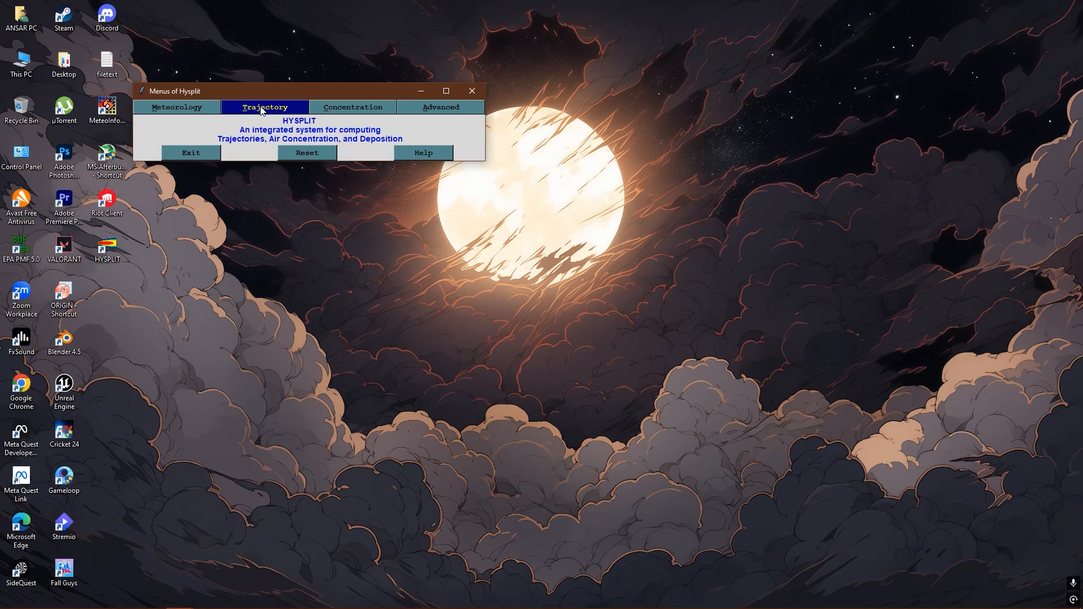
- Reopen the trajectory run setup to check the saved settings and quit it
click(262, 110)
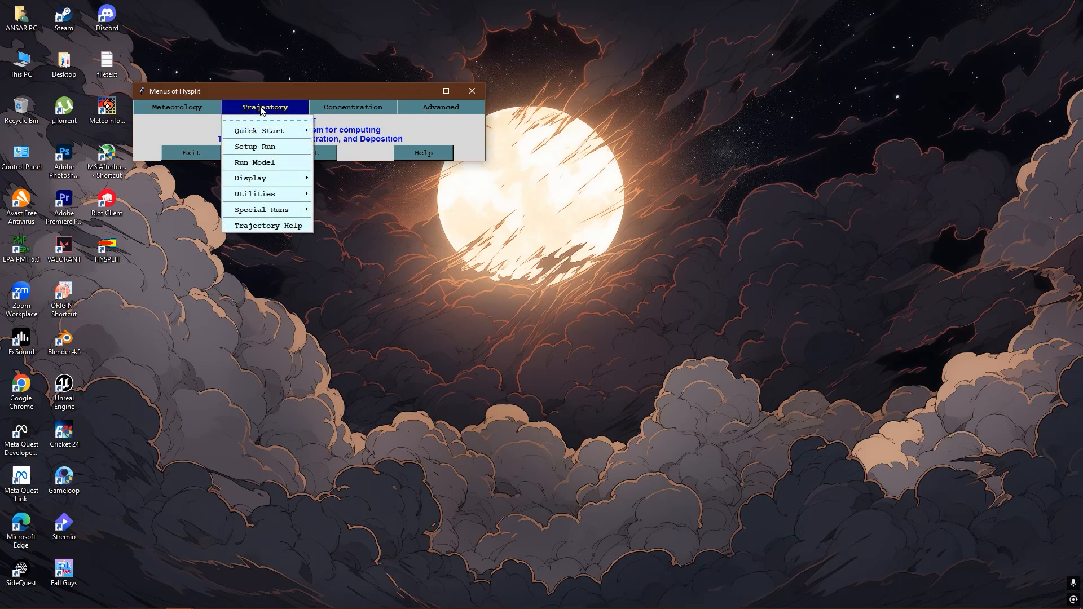
click(269, 147)
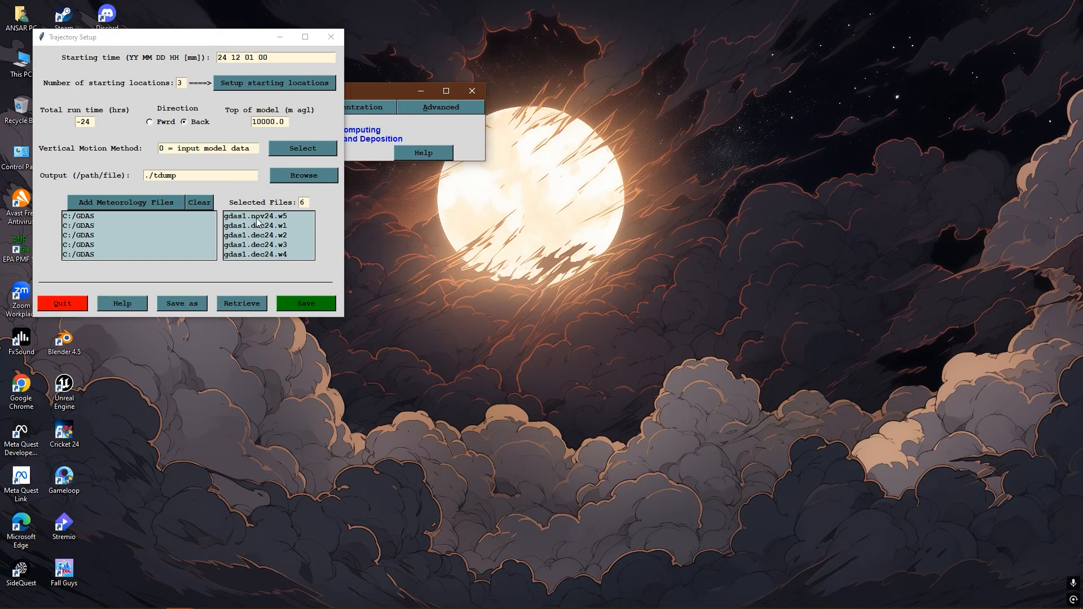
click(73, 305)
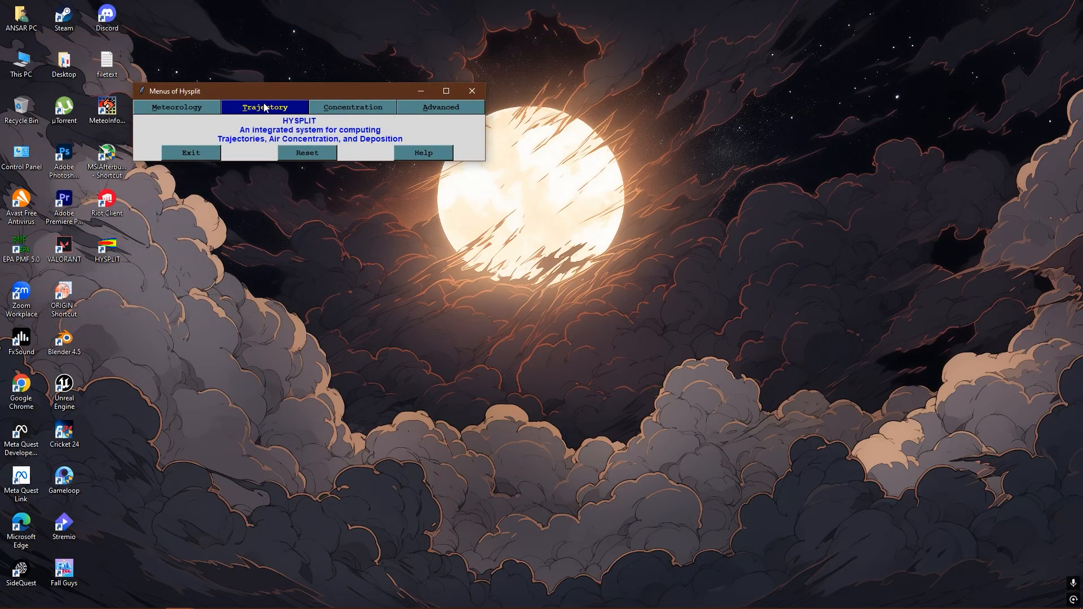
- Open the daily special run for automated multiple trajectories and move its window lower
click(265, 107)
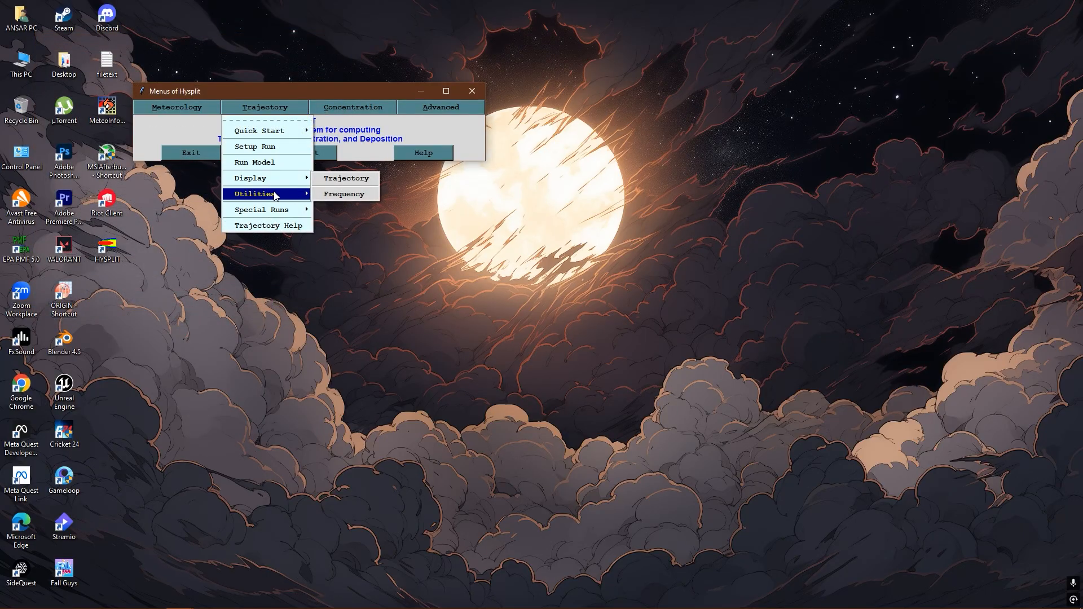
mouse_move(276, 194)
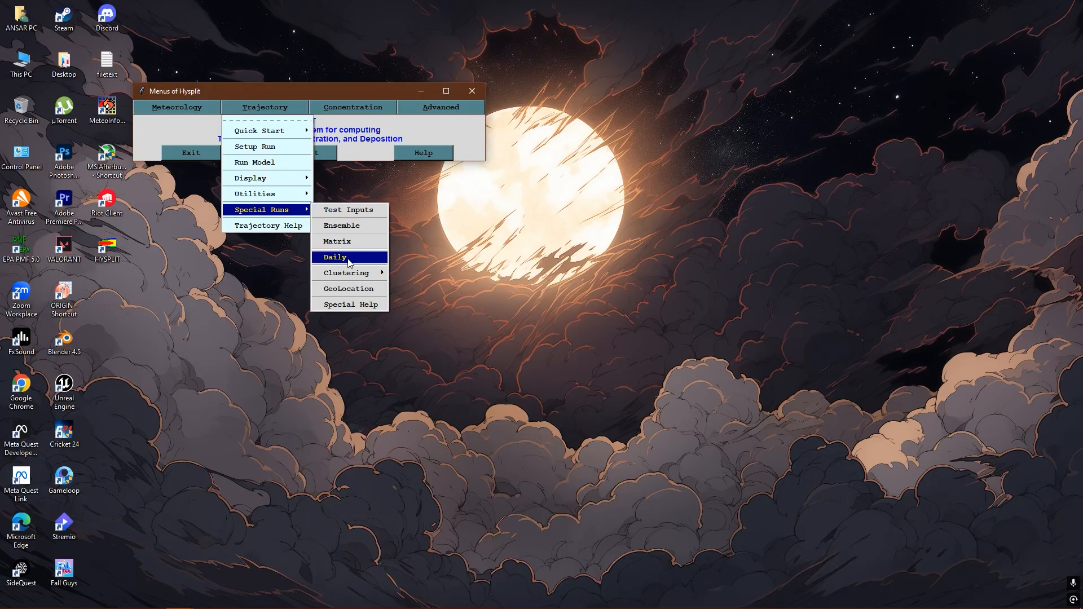
click(346, 259)
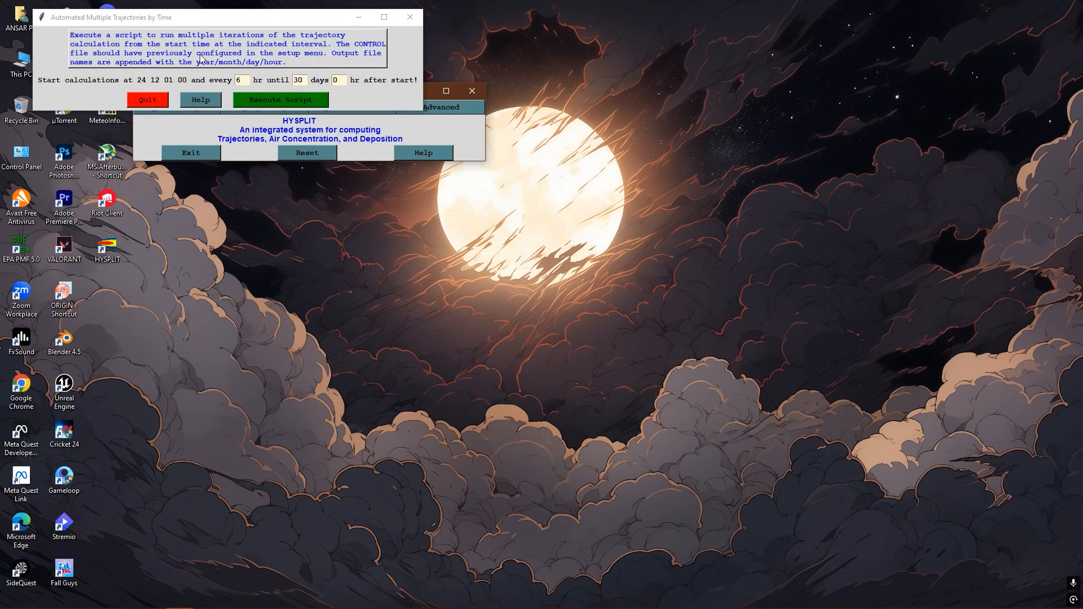
drag(213, 16, 232, 59)
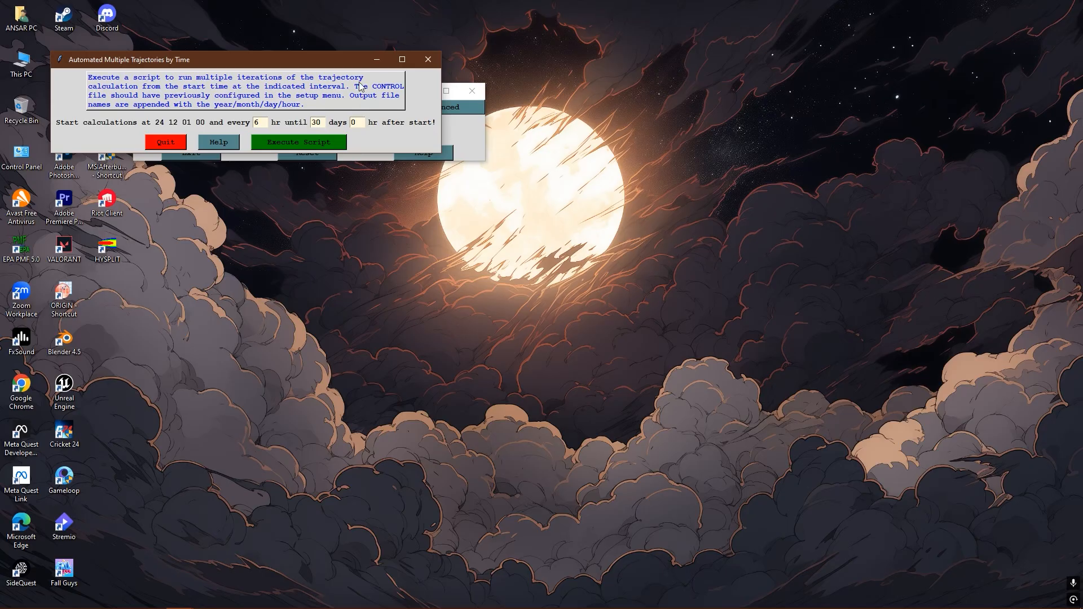
- Minimize both HYSPLIT windows and open the working folder inside the C: drive's HYSPLIT folder
click(378, 60)
click(421, 90)
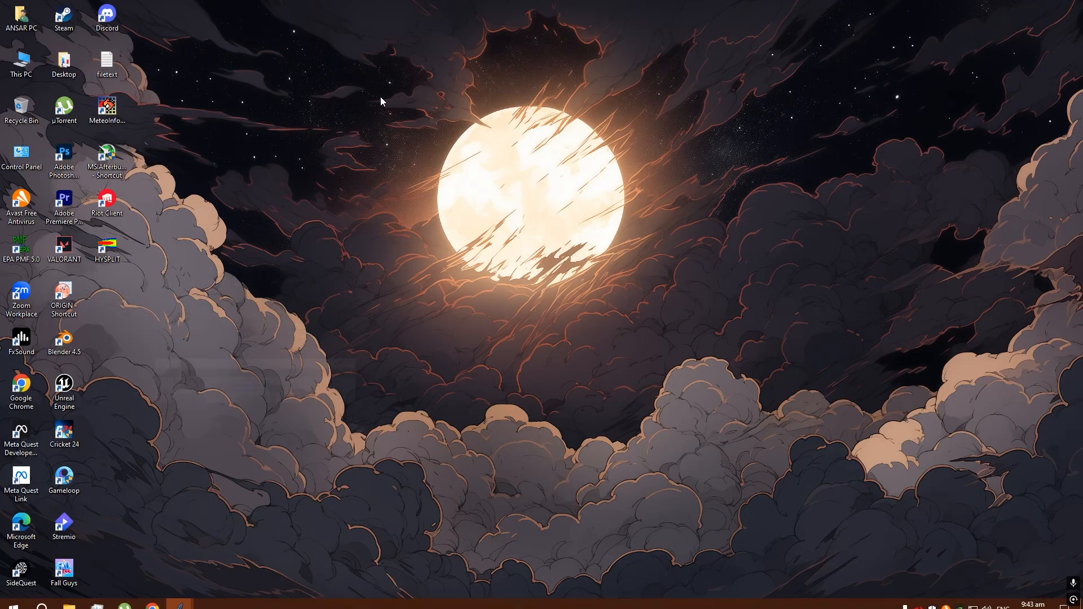
right_click(218, 91)
click(21, 62)
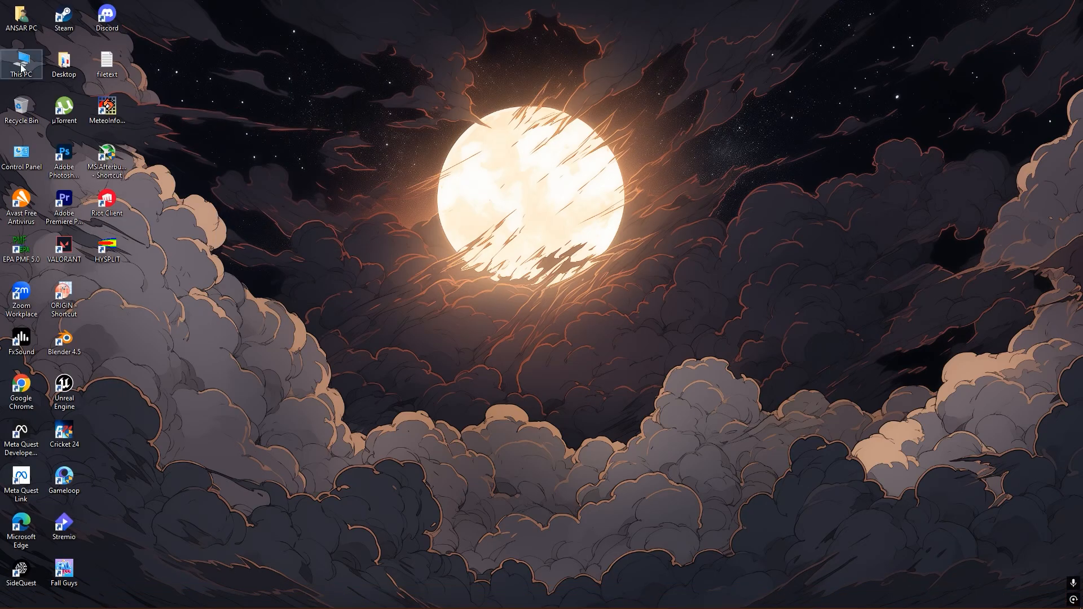
double_click(21, 62)
double_click(177, 218)
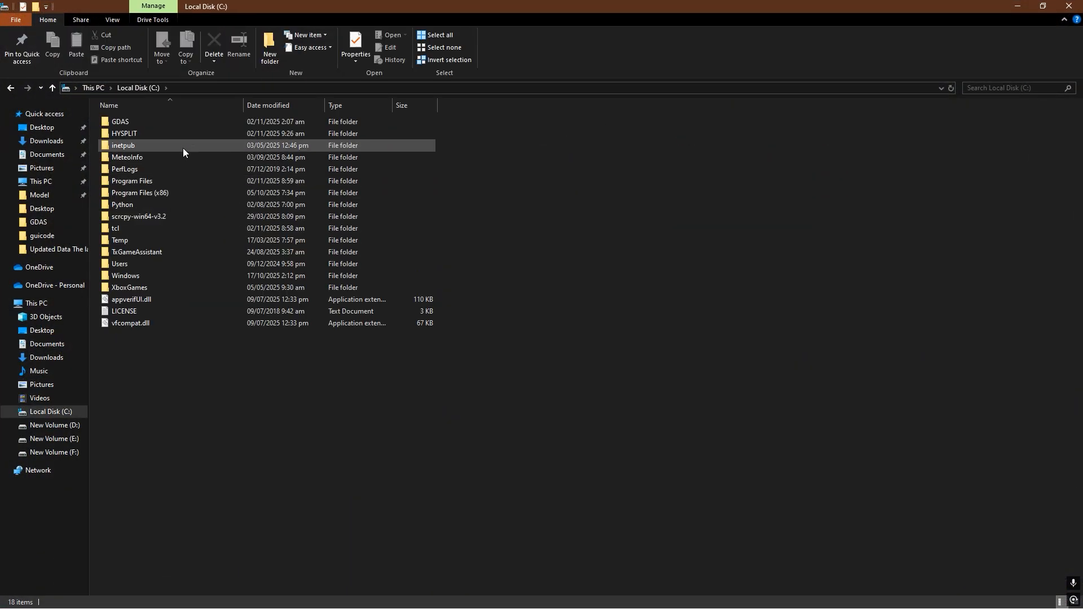
double_click(144, 132)
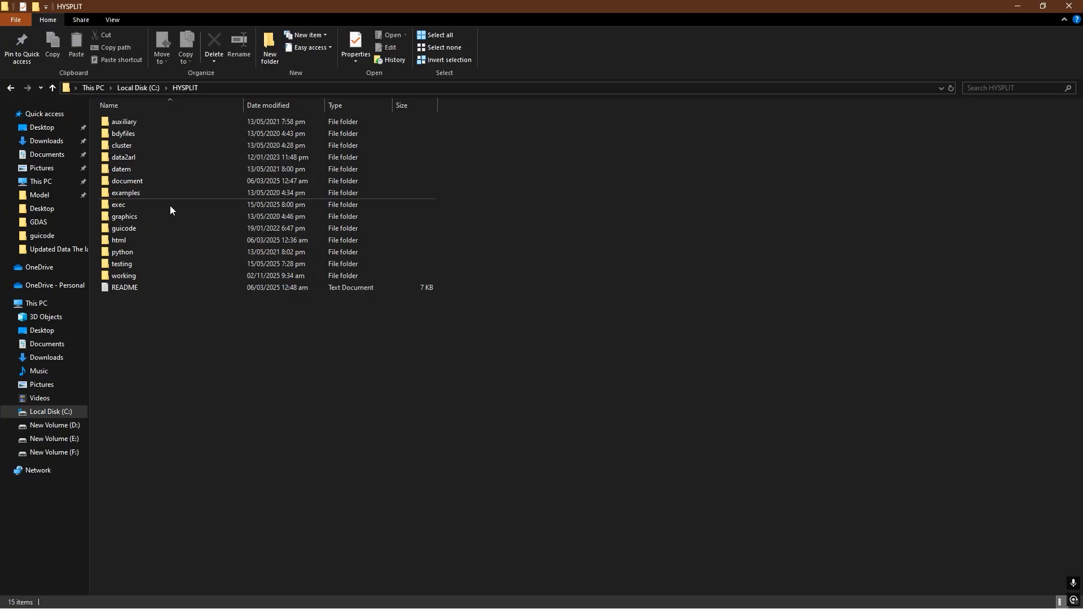
double_click(142, 275)
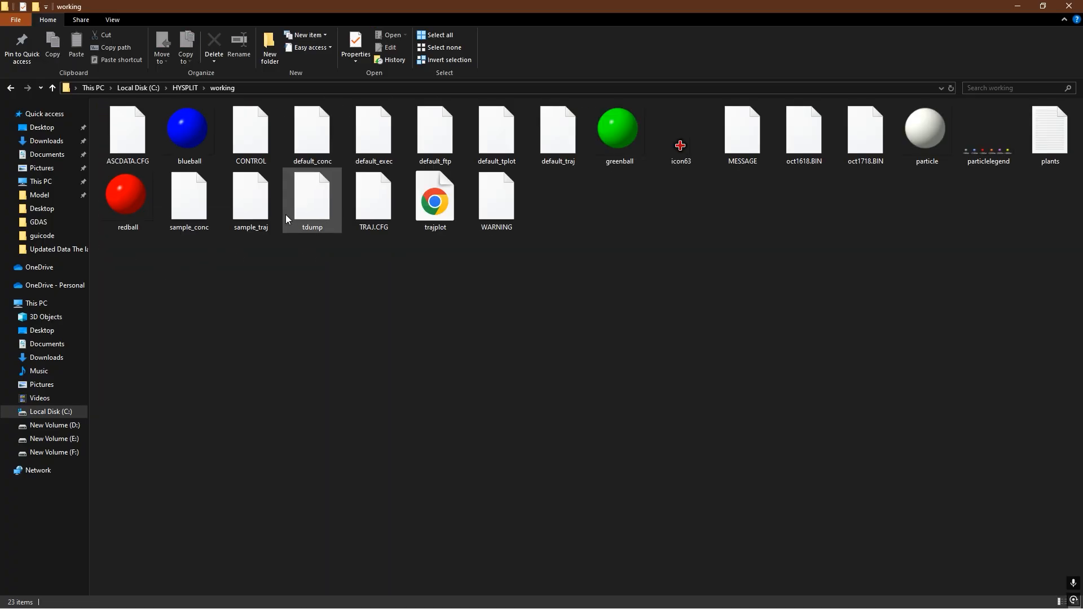
- Point out the CONTROL file in the working folder and refresh the folder's contents
click(261, 148)
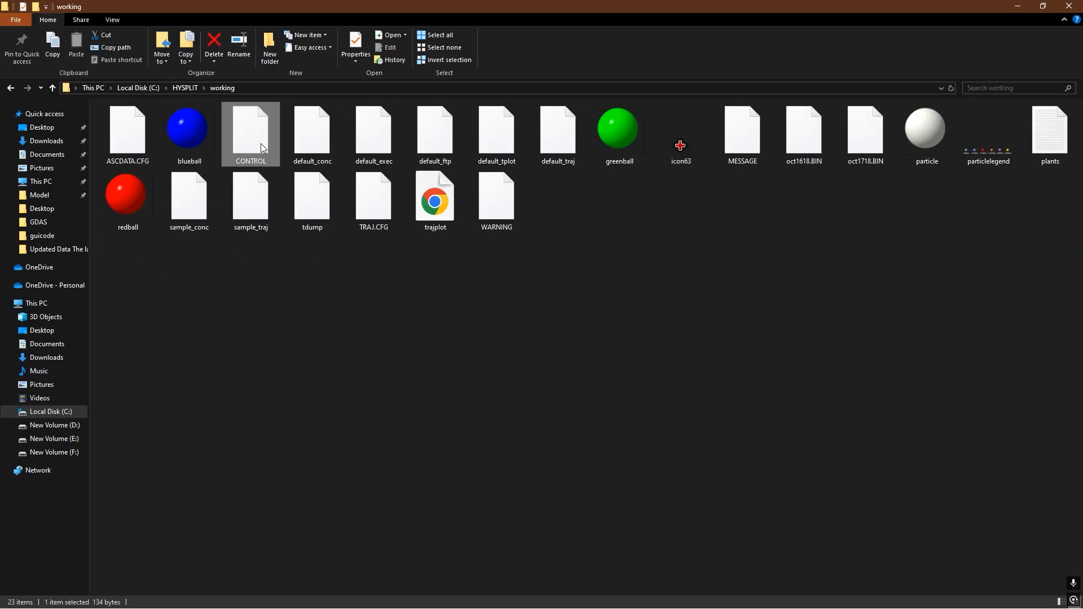
right_click(578, 204)
click(599, 247)
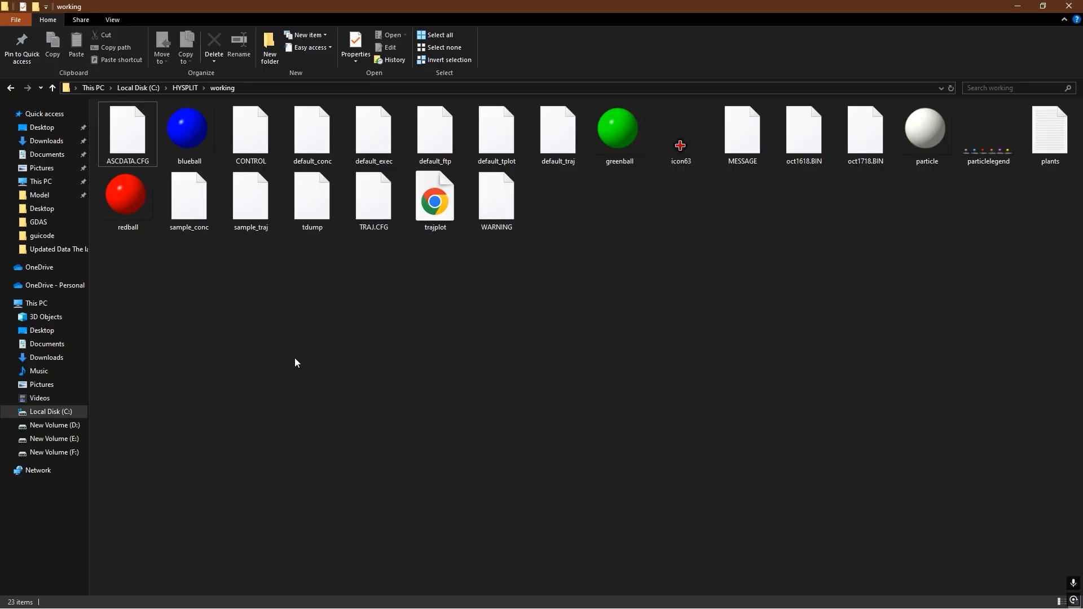
click(266, 136)
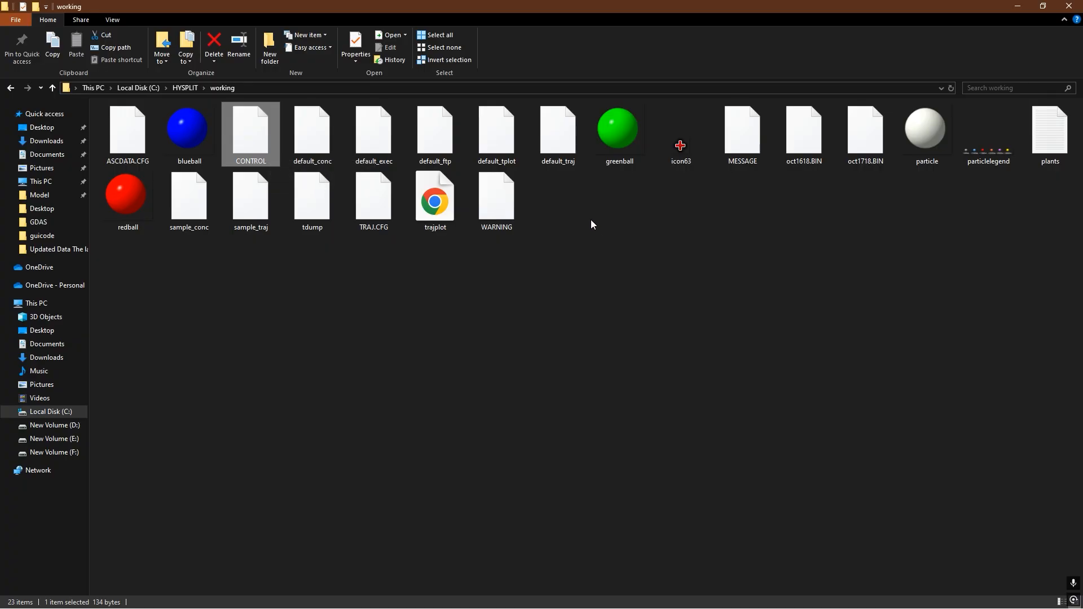
click(322, 266)
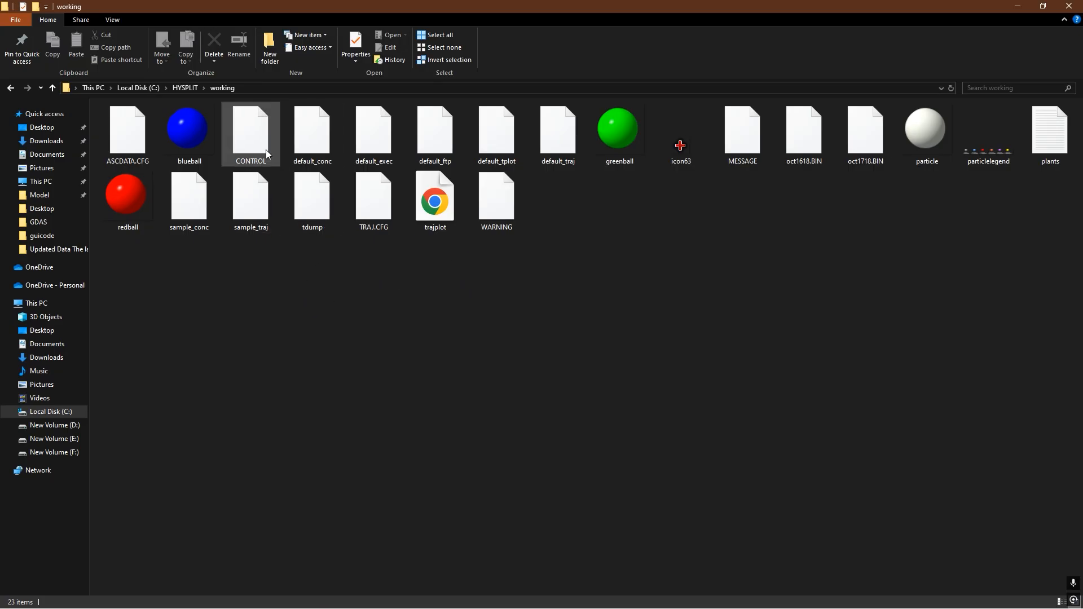
right_click(344, 255)
click(385, 300)
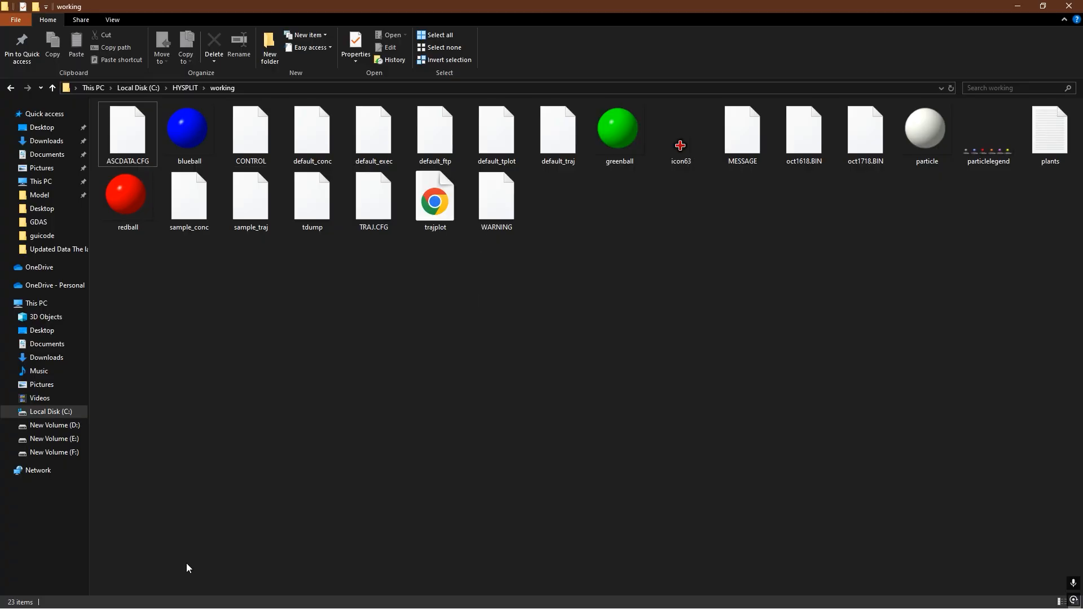
- Bring back the Automated Multiple Trajectories window, set the duration to 31 days, execute the script and check the tdump output files
key(super)
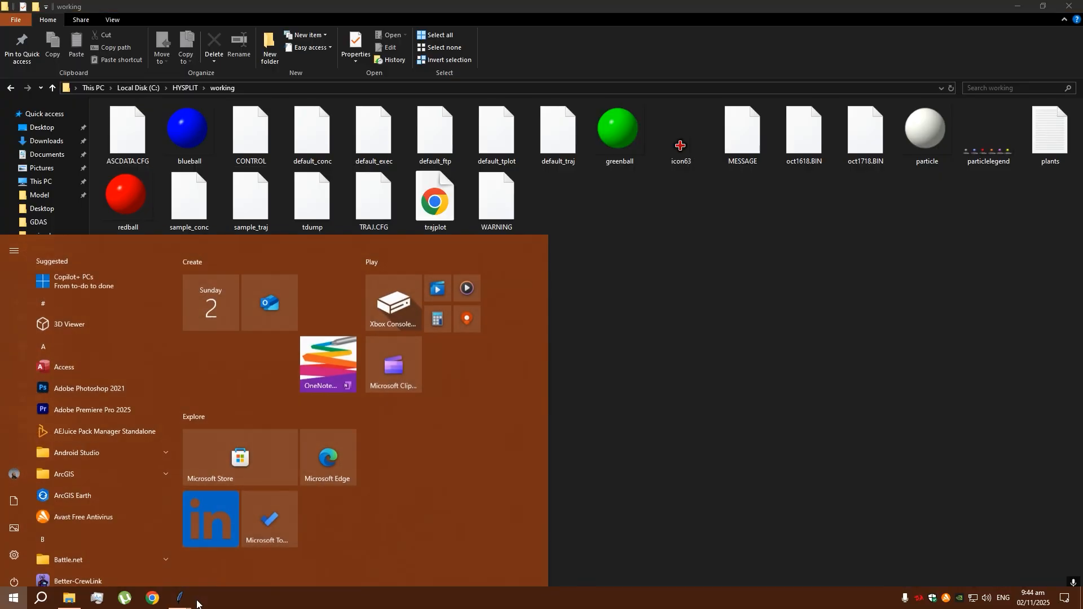
mouse_move(179, 597)
click(305, 570)
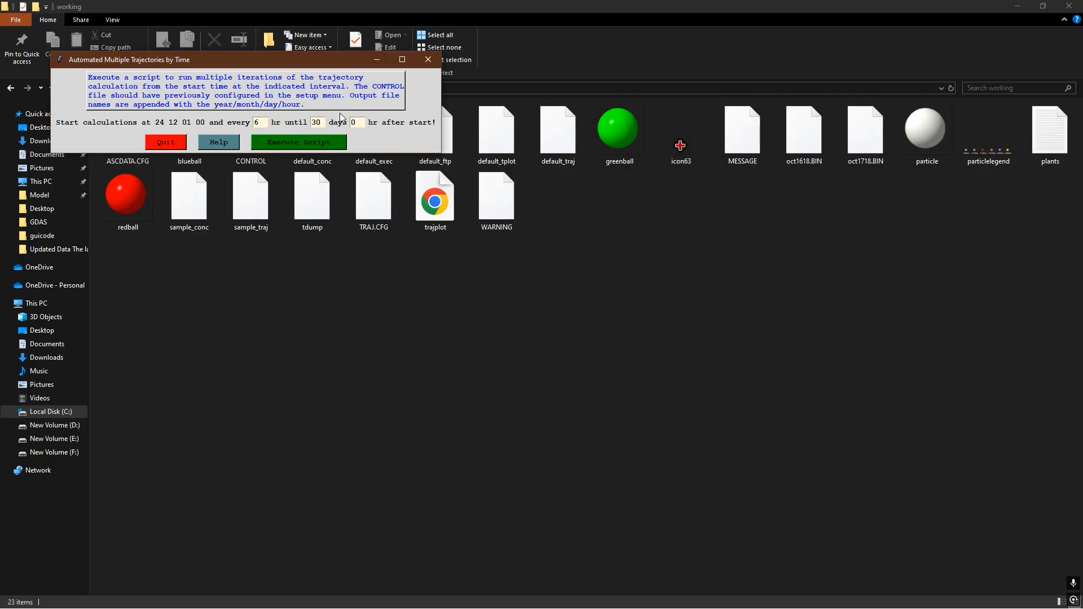
key(BackSpace)
text(1)
click(300, 144)
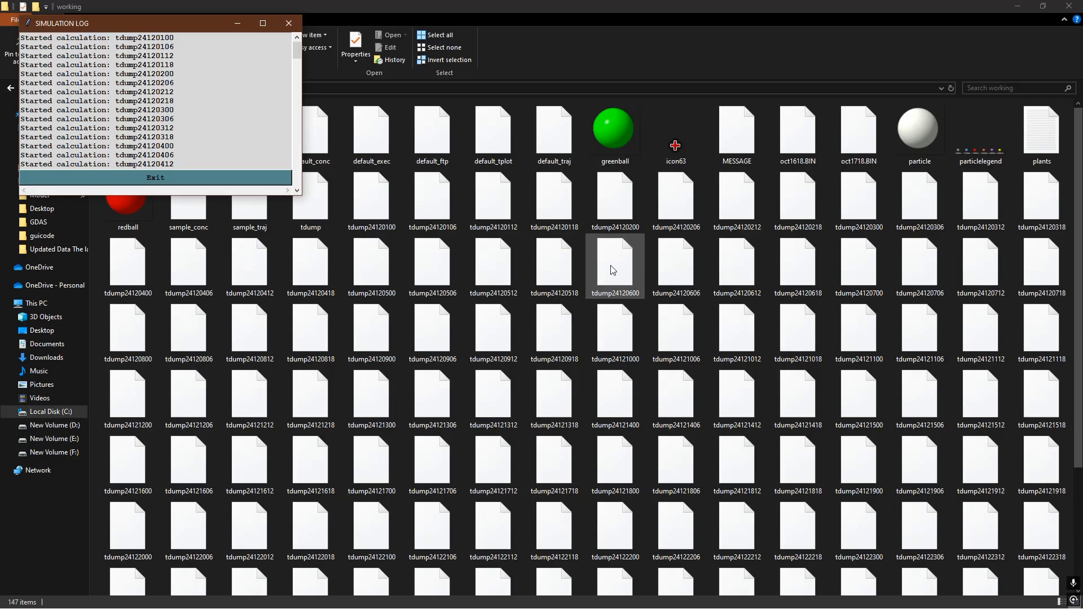
scroll(578, 277, down, 3)
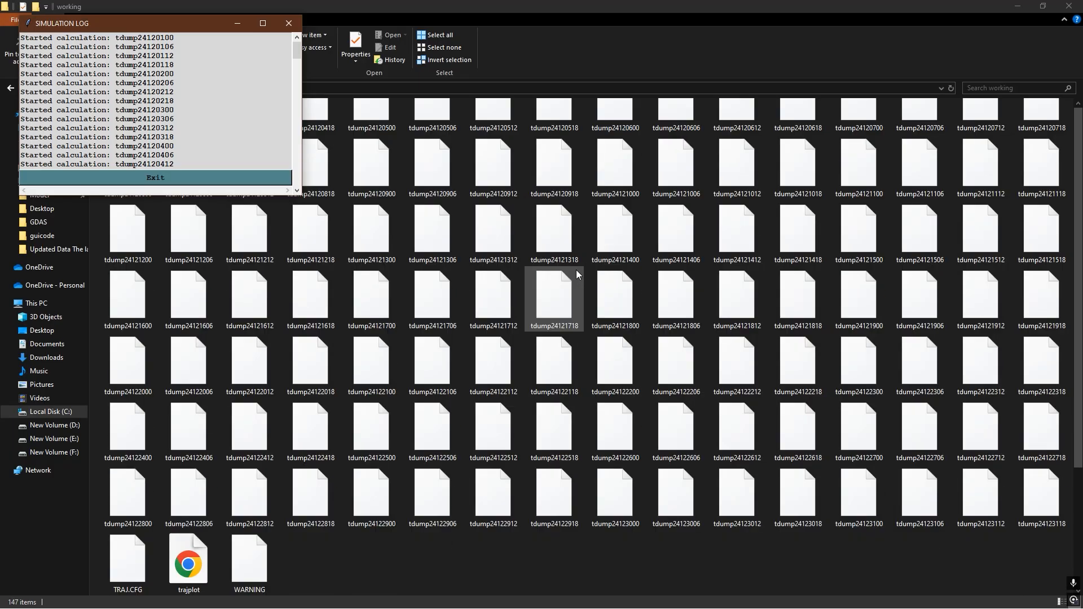
- Read through the simulation log to its end and close it
scroll(246, 117, down, 14)
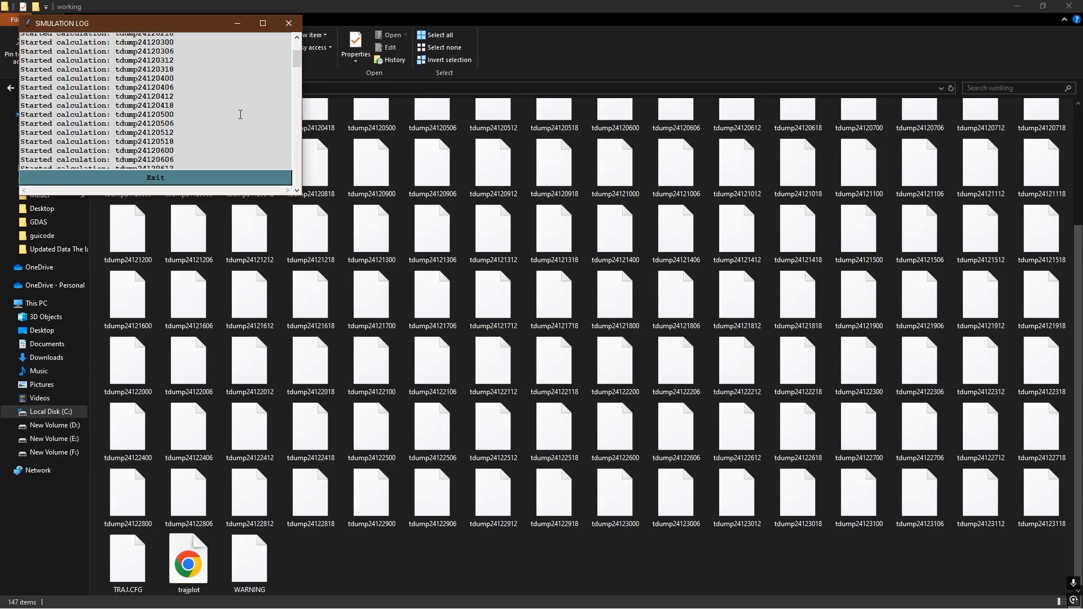
scroll(240, 115, down, 20)
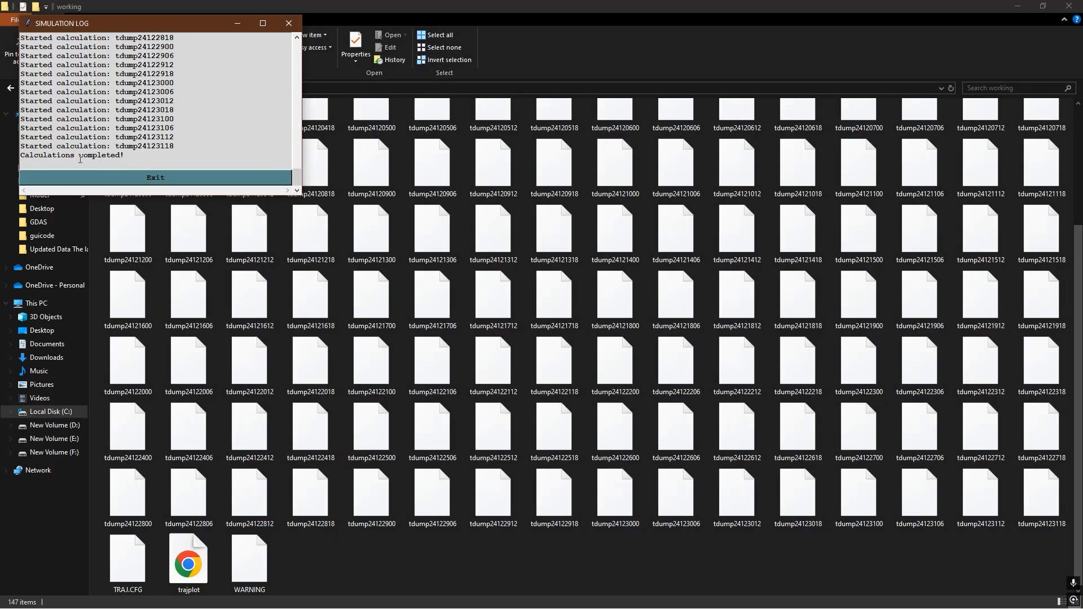
click(160, 178)
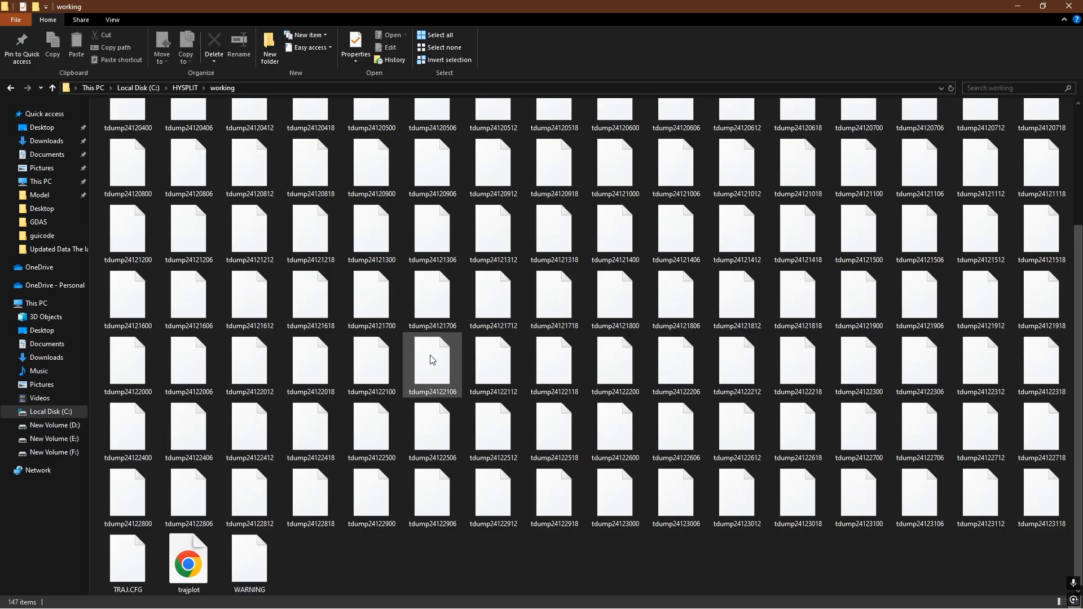
- Check the tdump output files in the working folder, from tdump24120100 through tdump24123118
scroll(432, 359, up, 3)
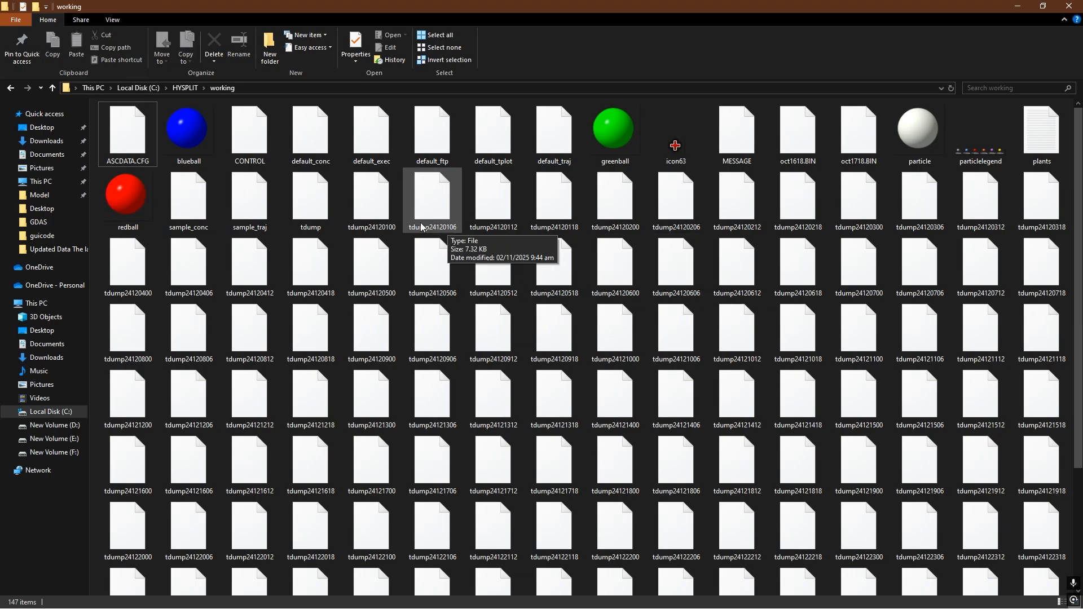
click(375, 209)
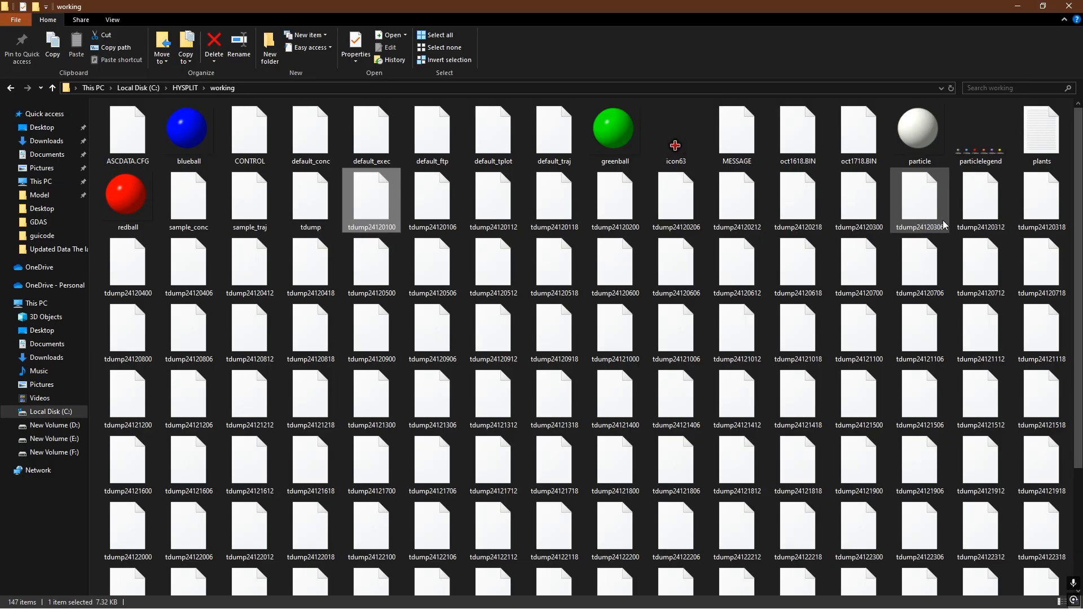
scroll(719, 278, down, 3)
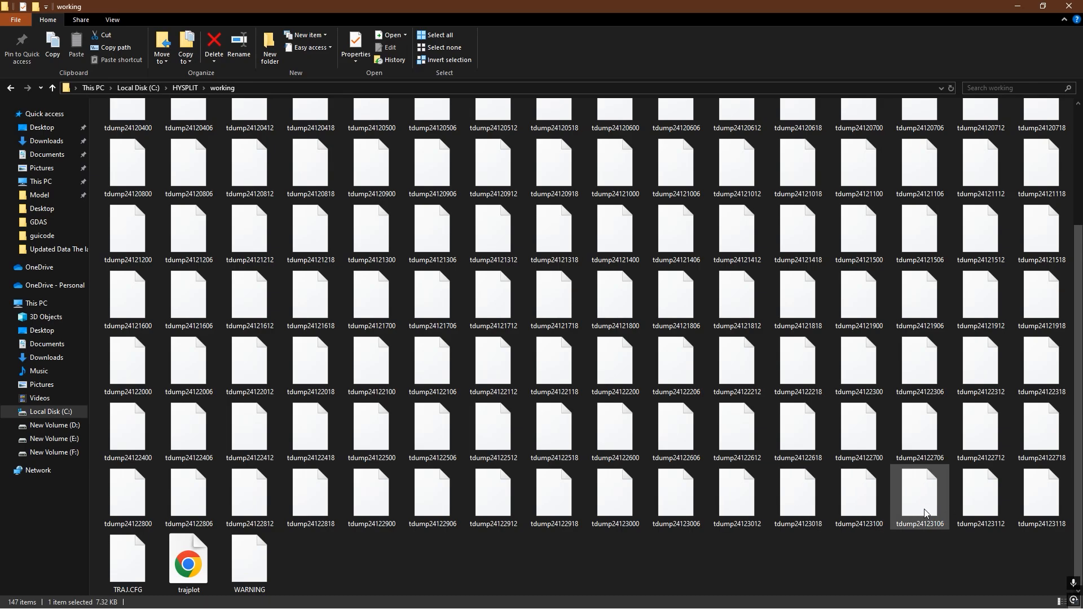
mouse_move(1058, 528)
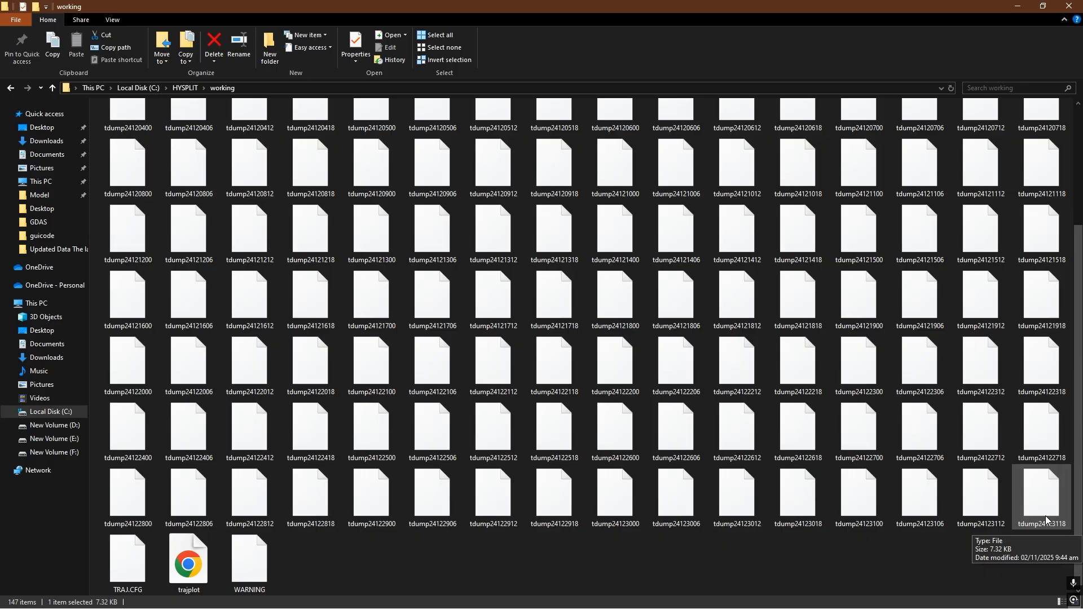
click(919, 541)
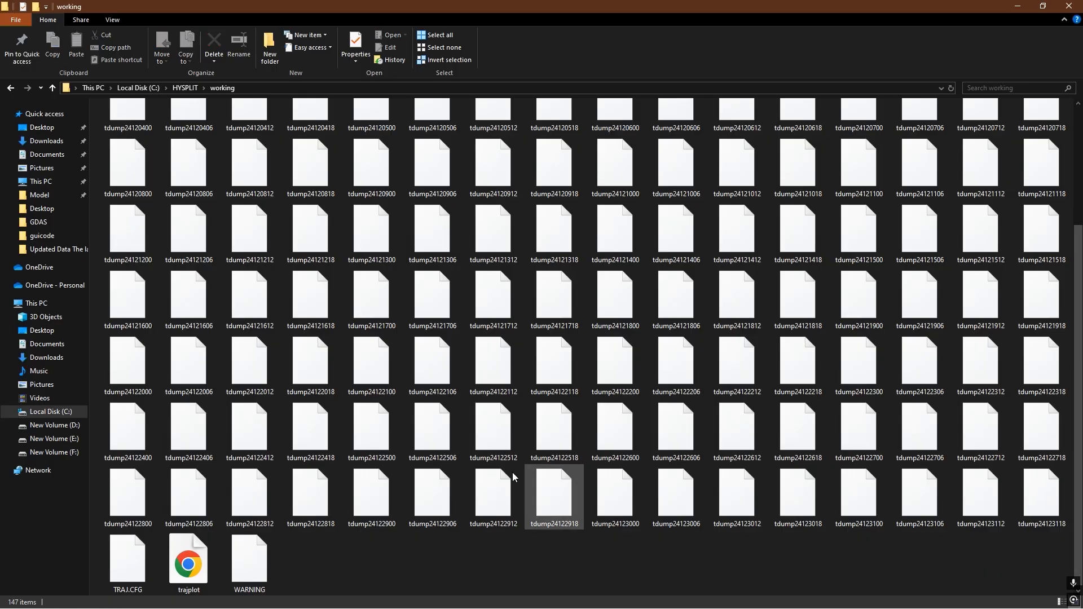
- Bring back the HYSPLIT main window, close the working folder and shift the HYSPLIT window slightly upward
key(super)
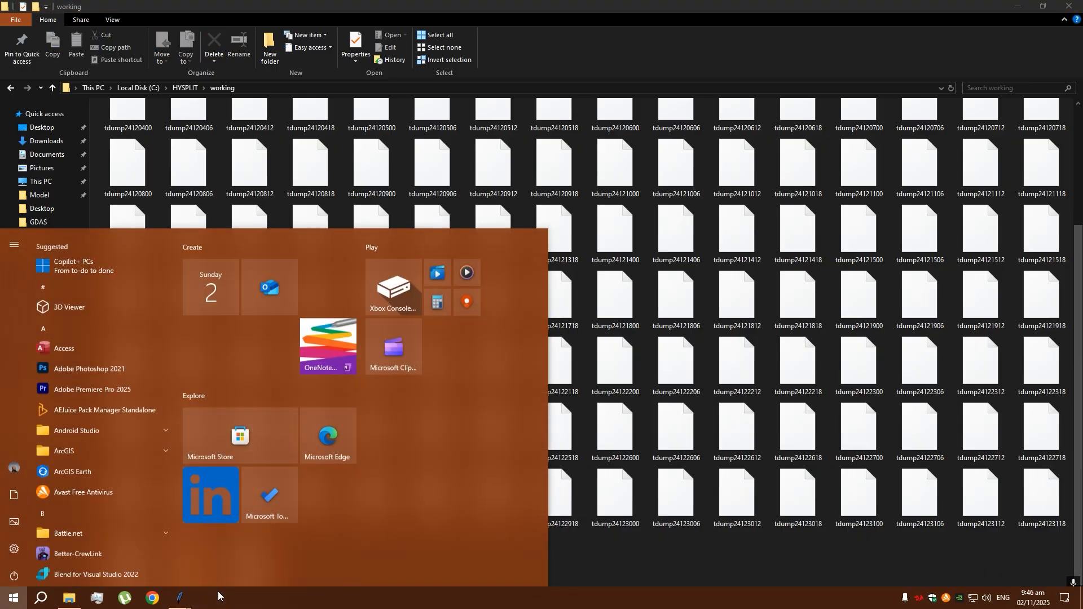
mouse_move(180, 598)
click(241, 569)
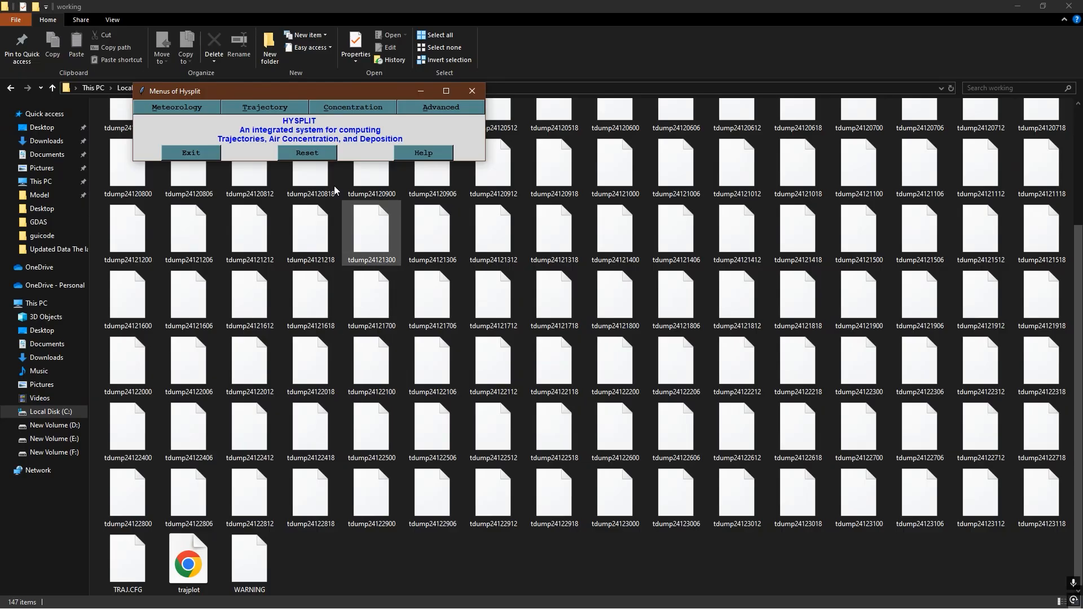
click(1070, 5)
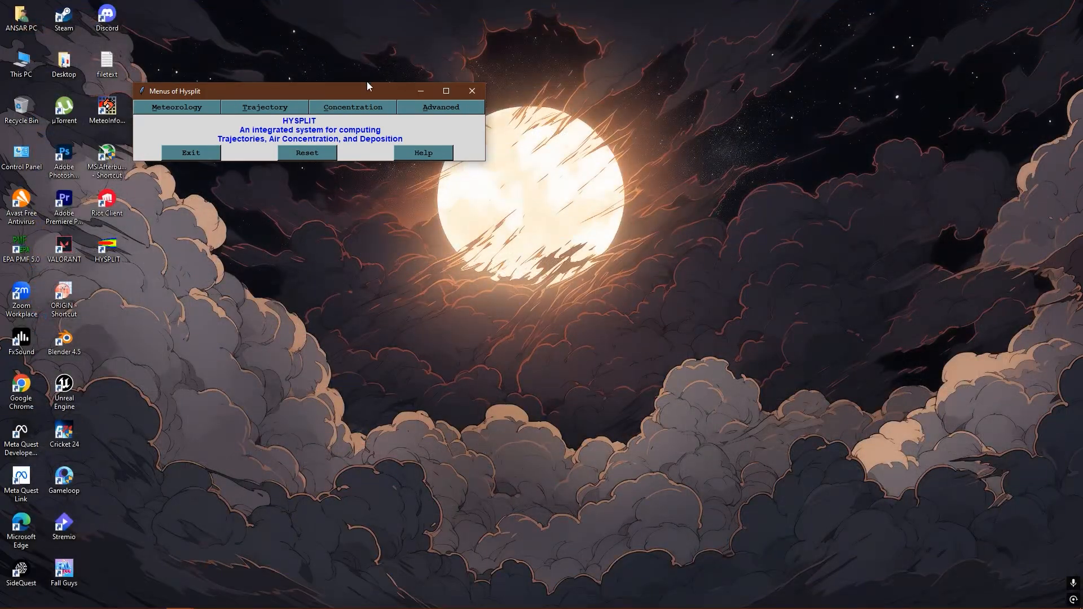
drag(305, 94, 305, 85)
- Change the trajectory setup's starting time to 24 12 02 00 and save the setup
click(264, 99)
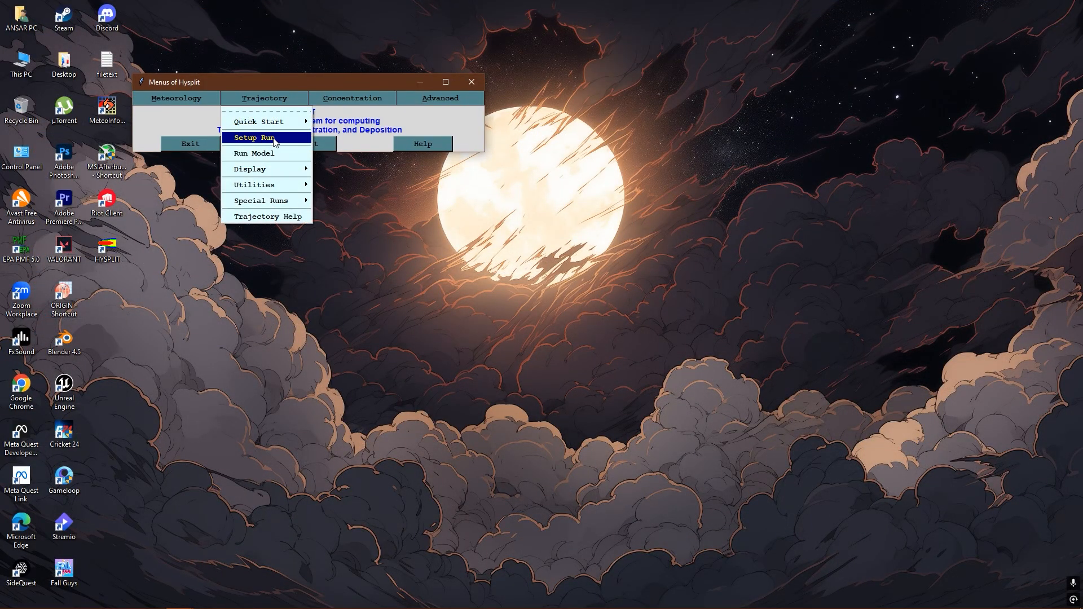
click(276, 139)
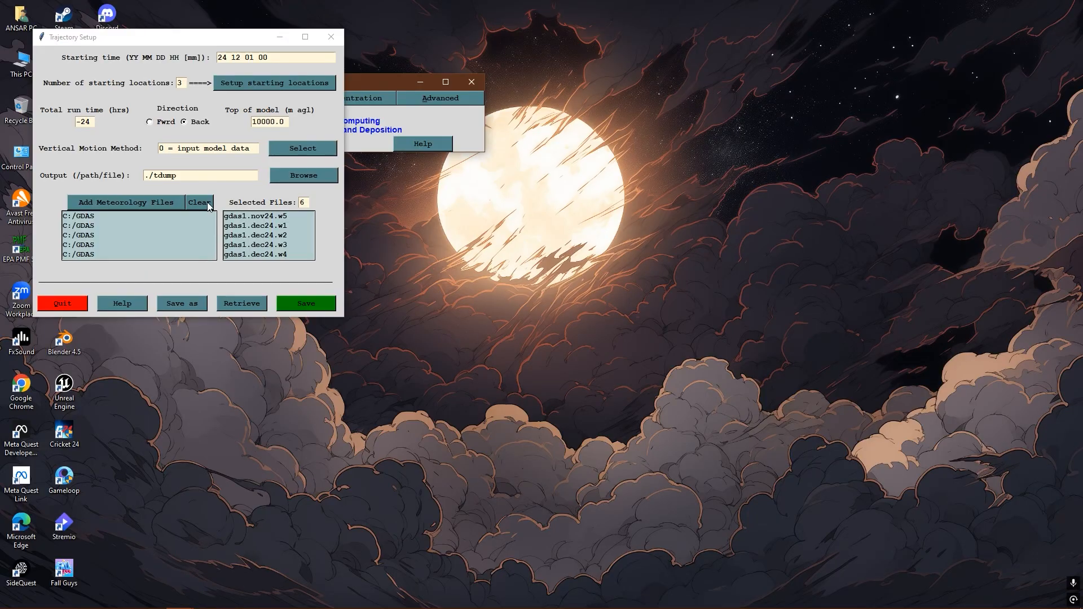
scroll(289, 230, down, 1)
scroll(285, 228, up, 1)
click(254, 56)
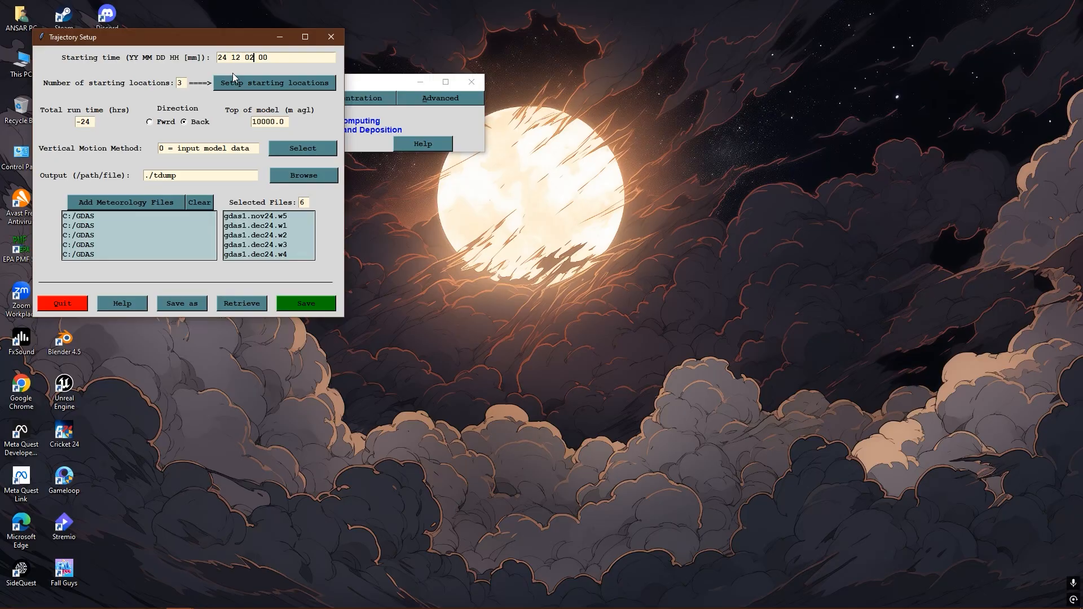
click(294, 310)
- Reopen the trajectory setup, review the selected GDAS meteorology files and save it
click(264, 99)
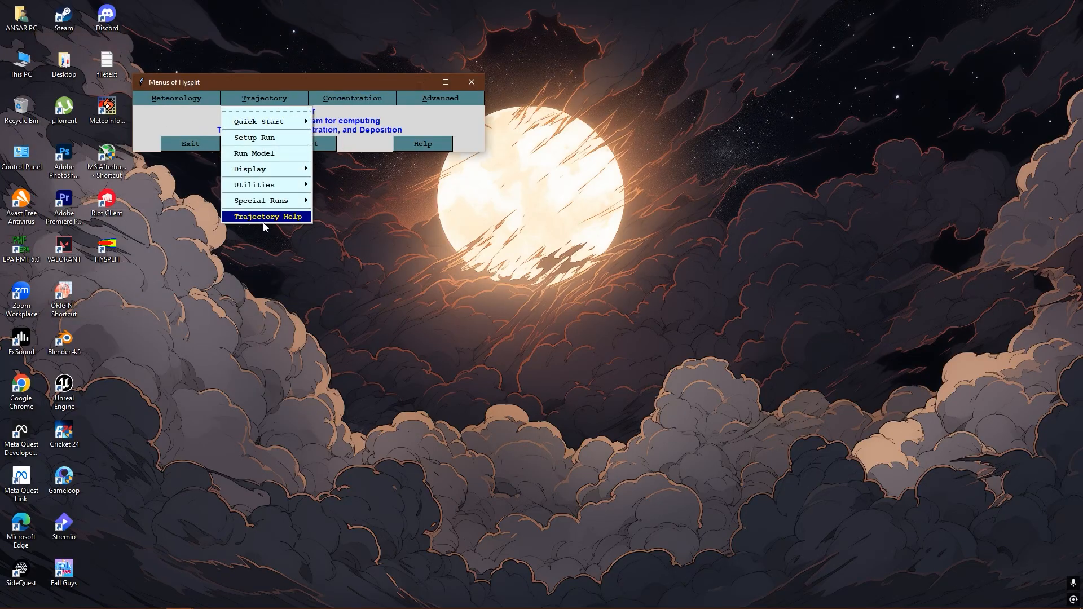
click(254, 137)
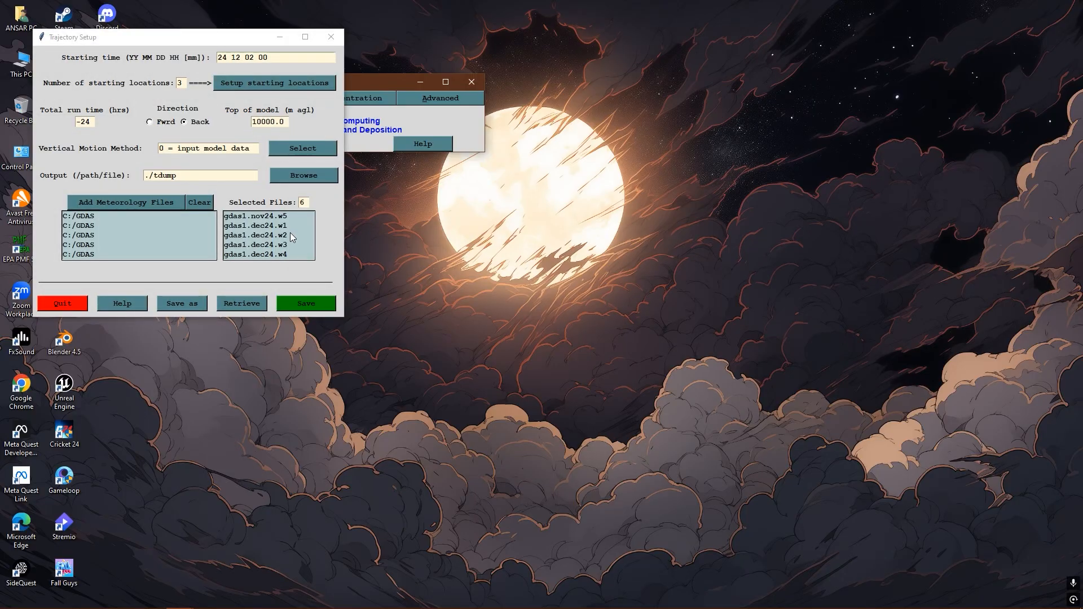
scroll(292, 237, down, 1)
click(311, 302)
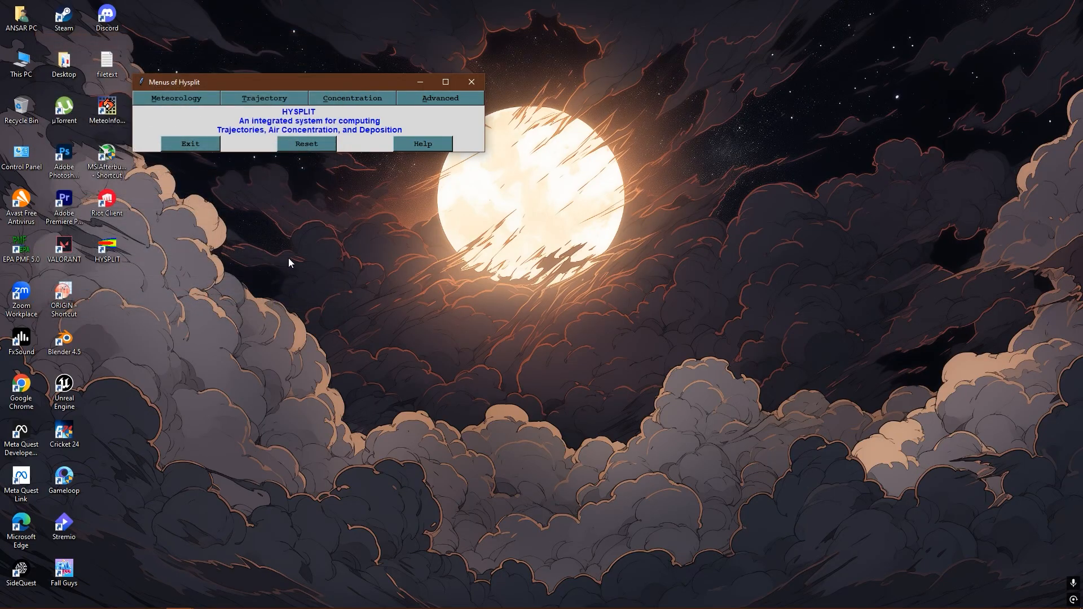
- Execute the daily special run for multiple trajectories every 6 hours until 31 days after 24 12 02 00
click(286, 99)
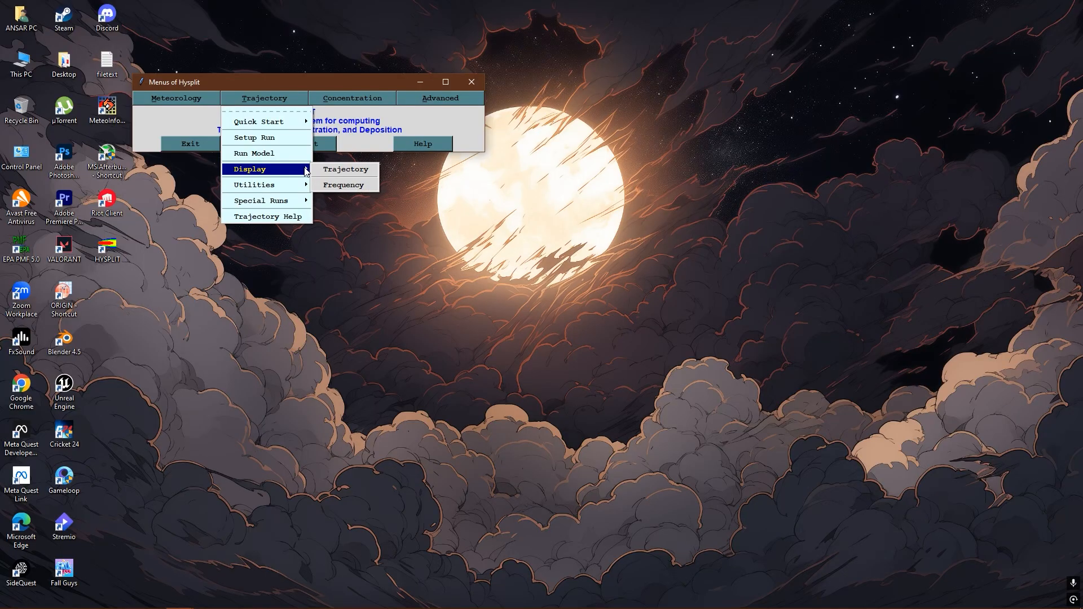
mouse_move(292, 202)
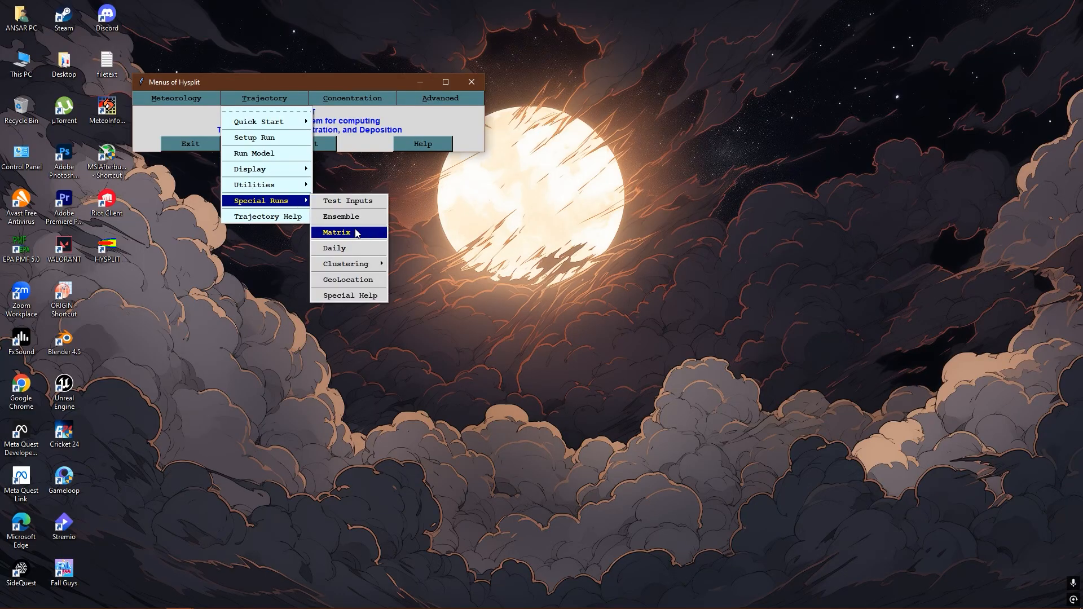
click(351, 251)
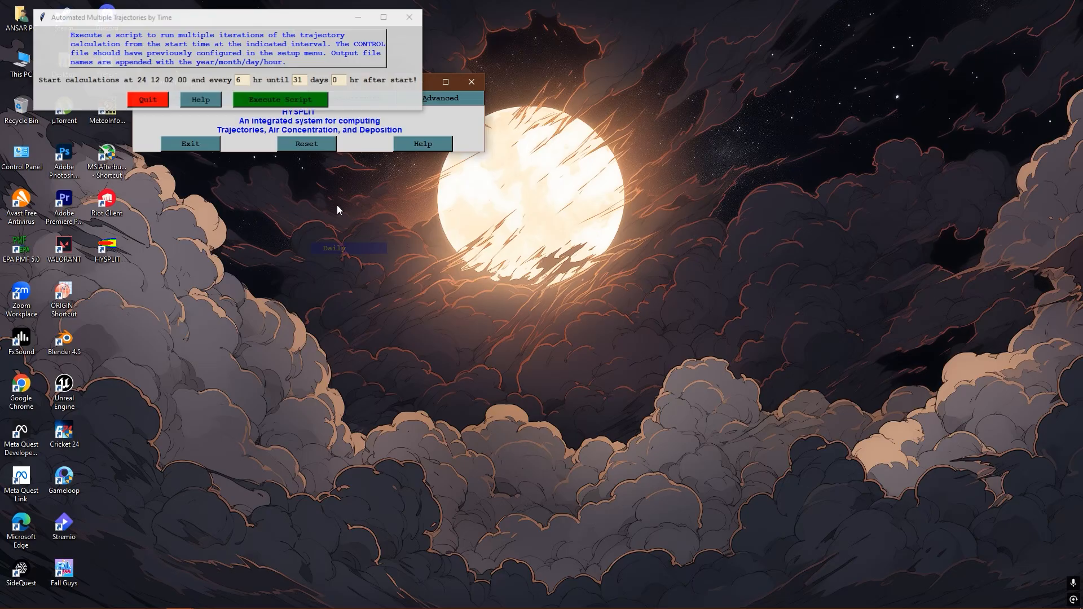
click(282, 100)
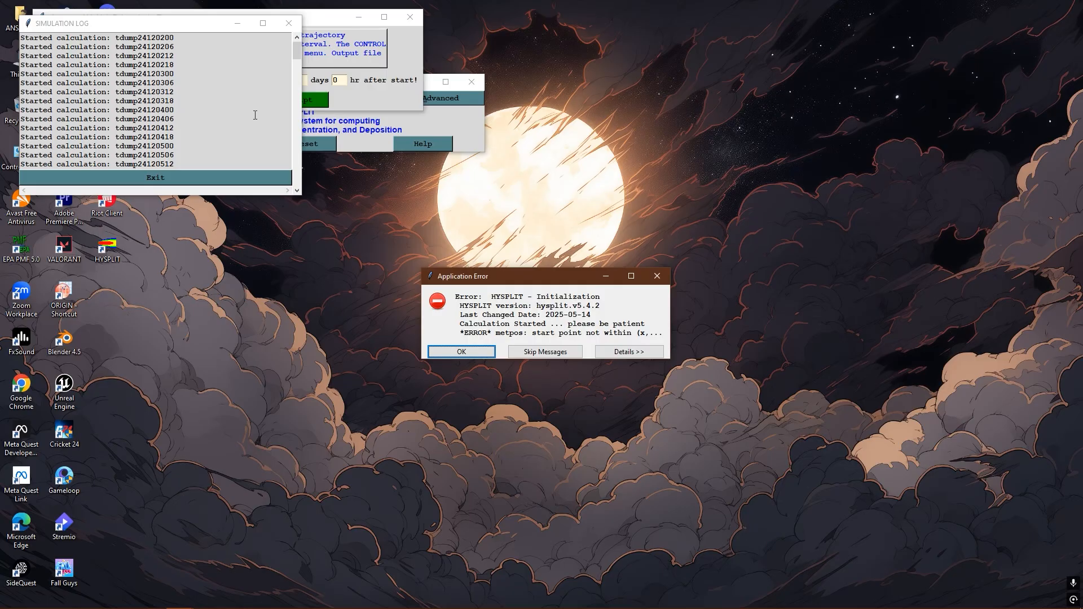
- Dismiss the application errors, inspect the simulation log down to tdump25010100, and close the log and the multiple trajectories window
click(488, 350)
click(465, 353)
scroll(181, 102, down, 20)
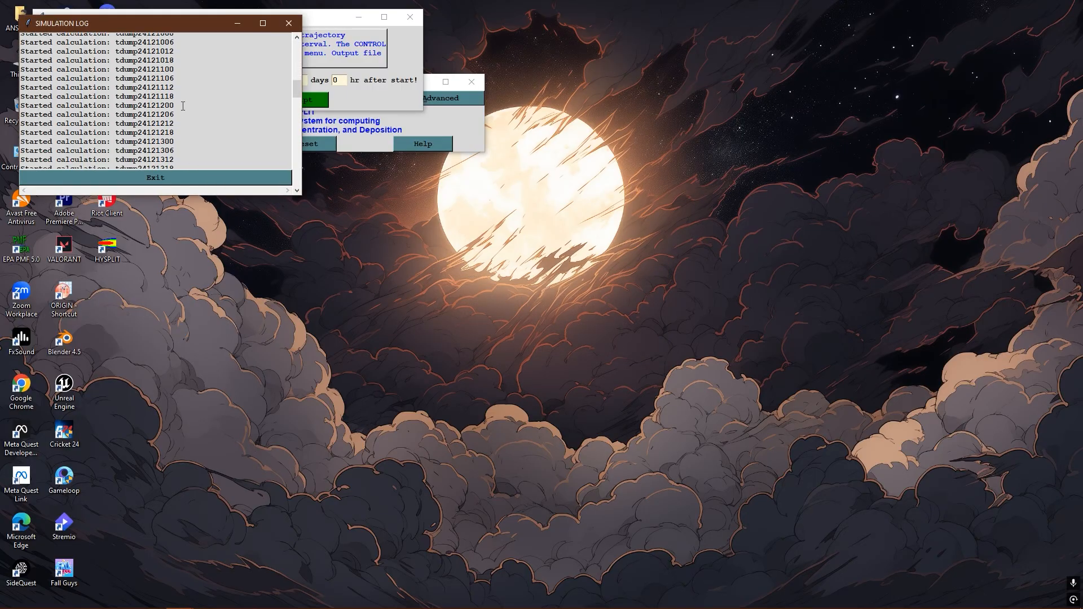
scroll(184, 107, down, 6)
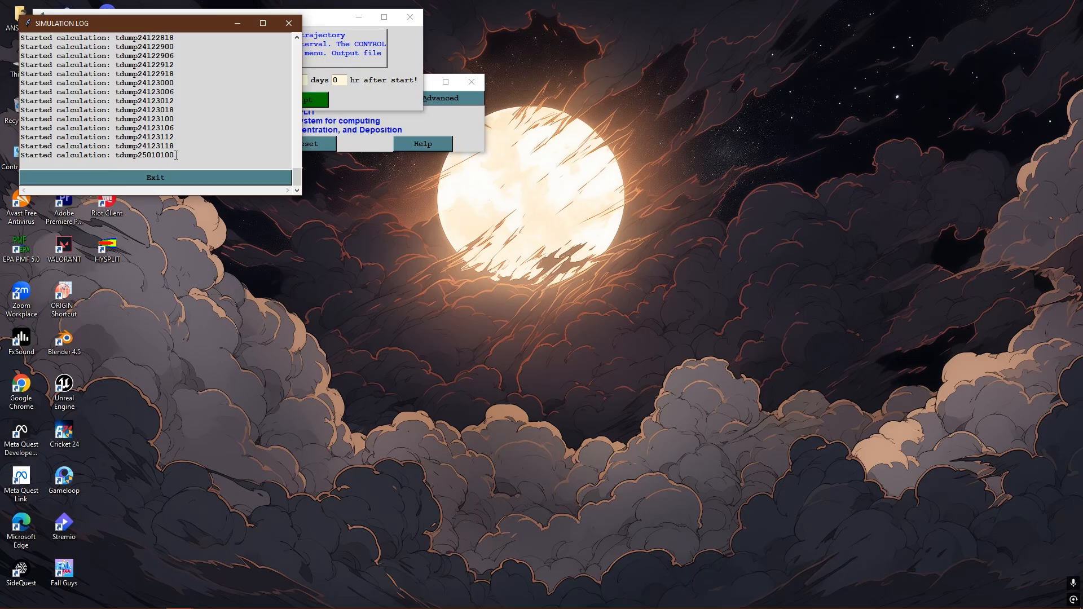
drag(175, 156, 115, 157)
click(181, 153)
click(147, 177)
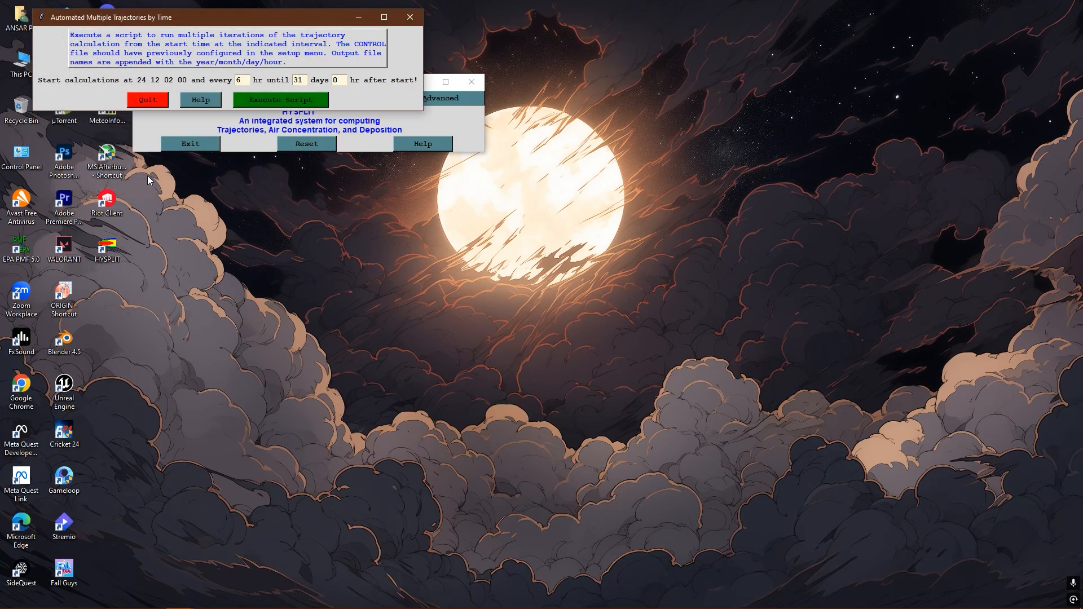
click(148, 99)
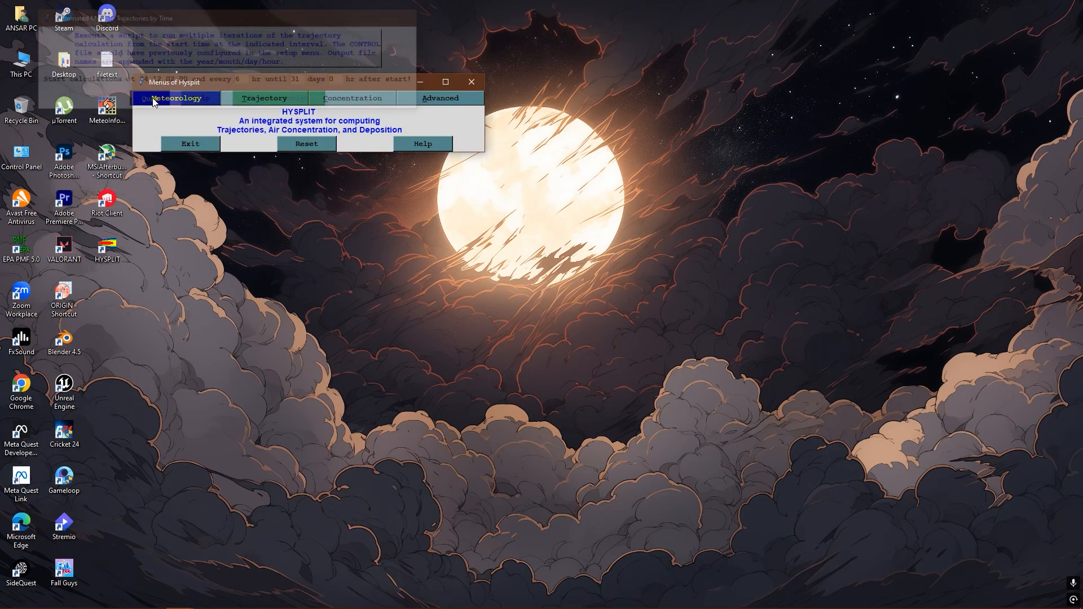
- Add the meteorology file gdas1.jan25.w1 from the C: drive's GDAS folder to the trajectory setup and save it
click(261, 100)
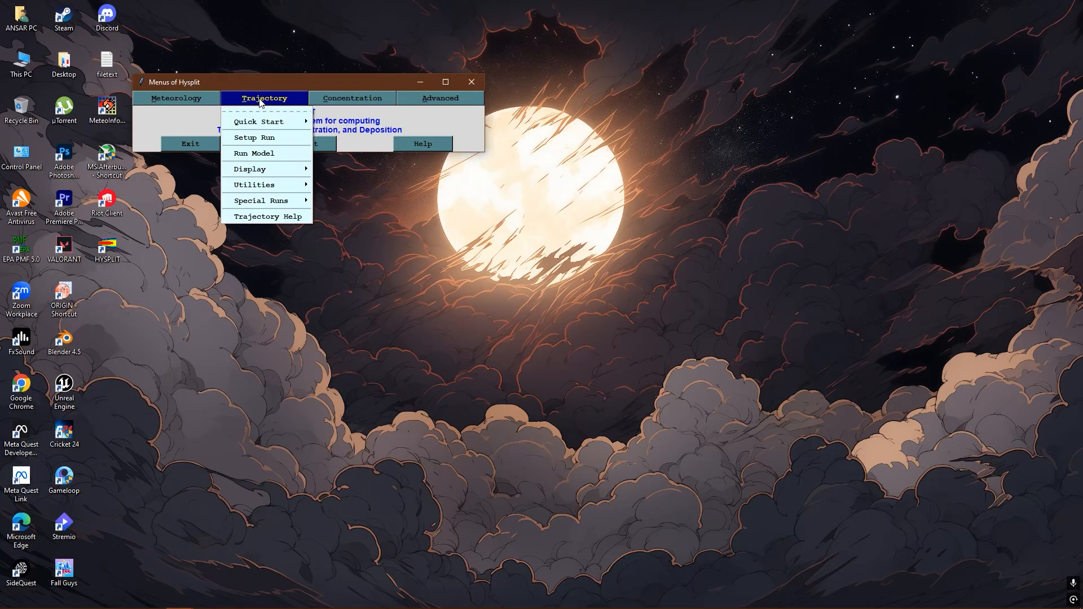
click(261, 139)
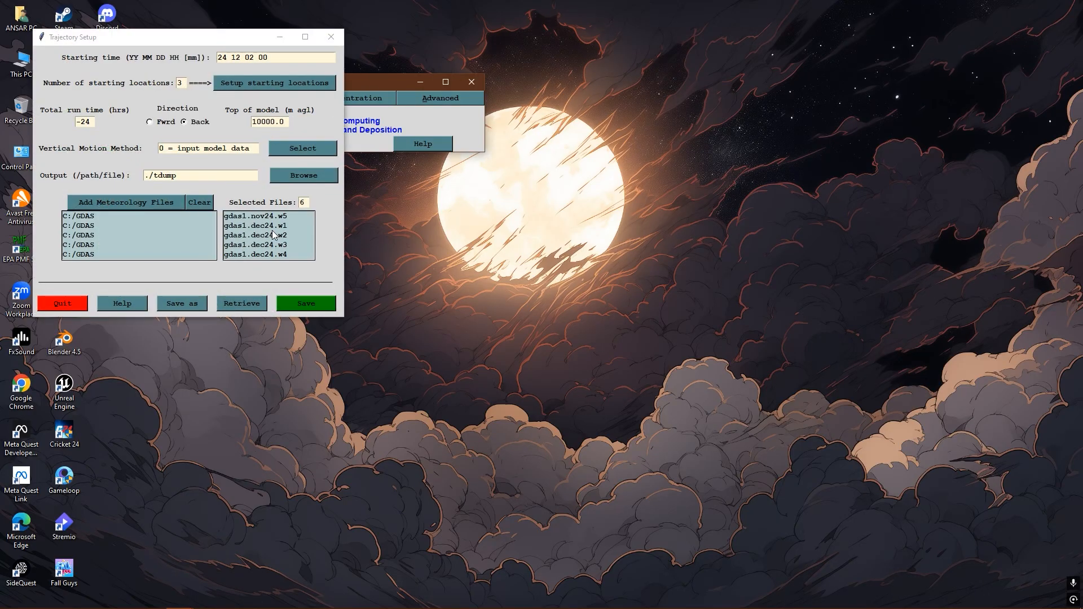
click(148, 201)
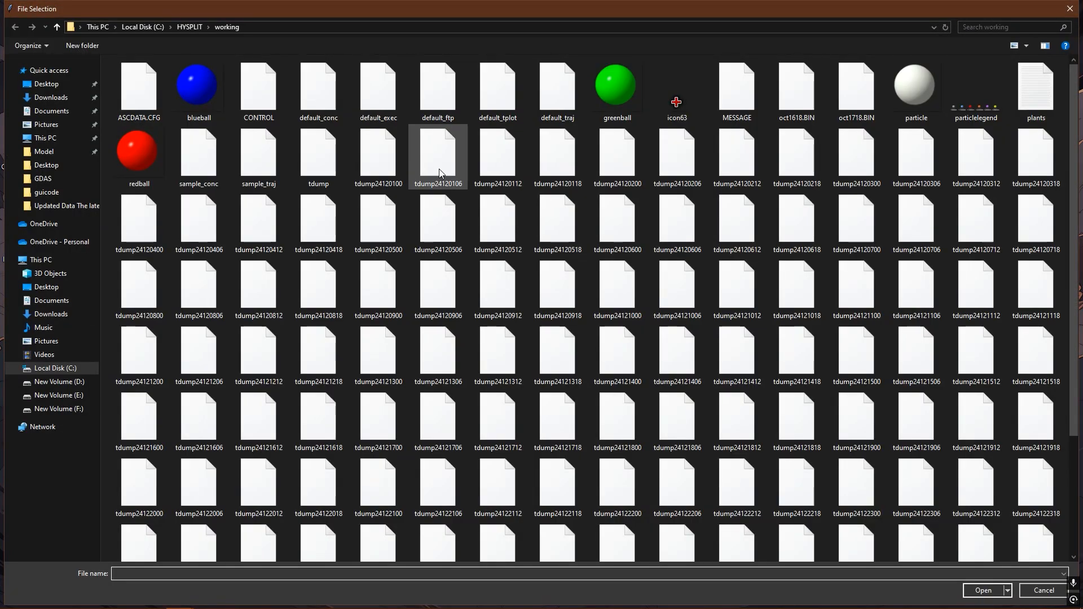
click(58, 368)
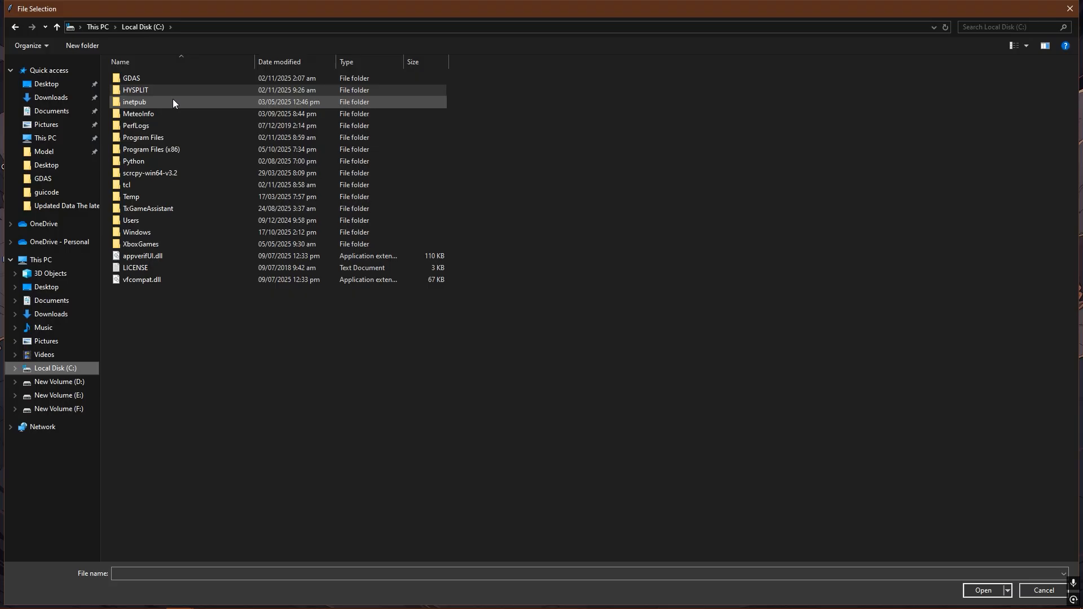
double_click(164, 77)
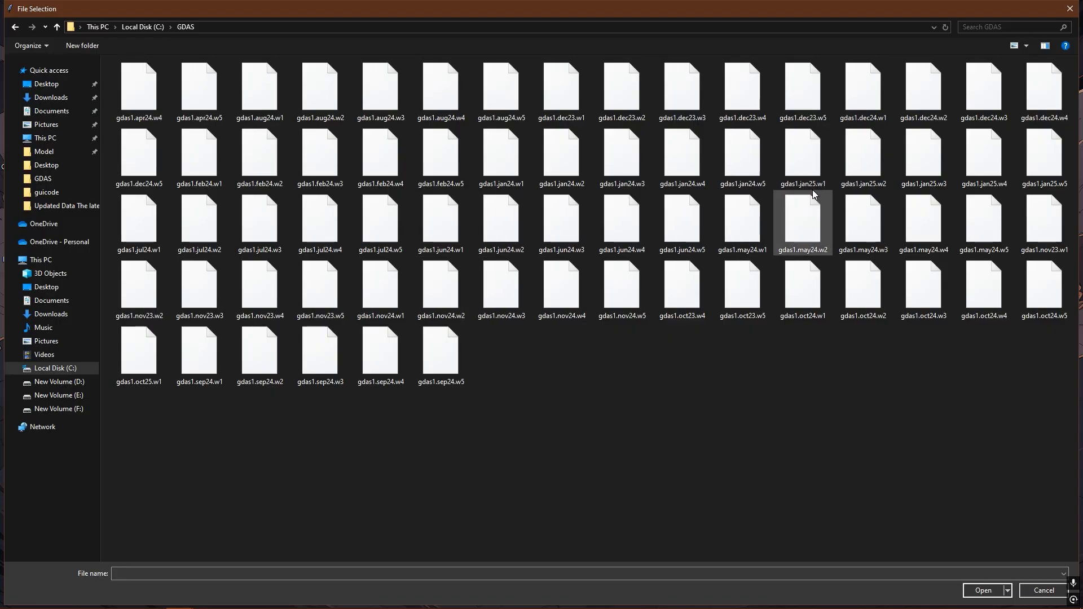
click(824, 171)
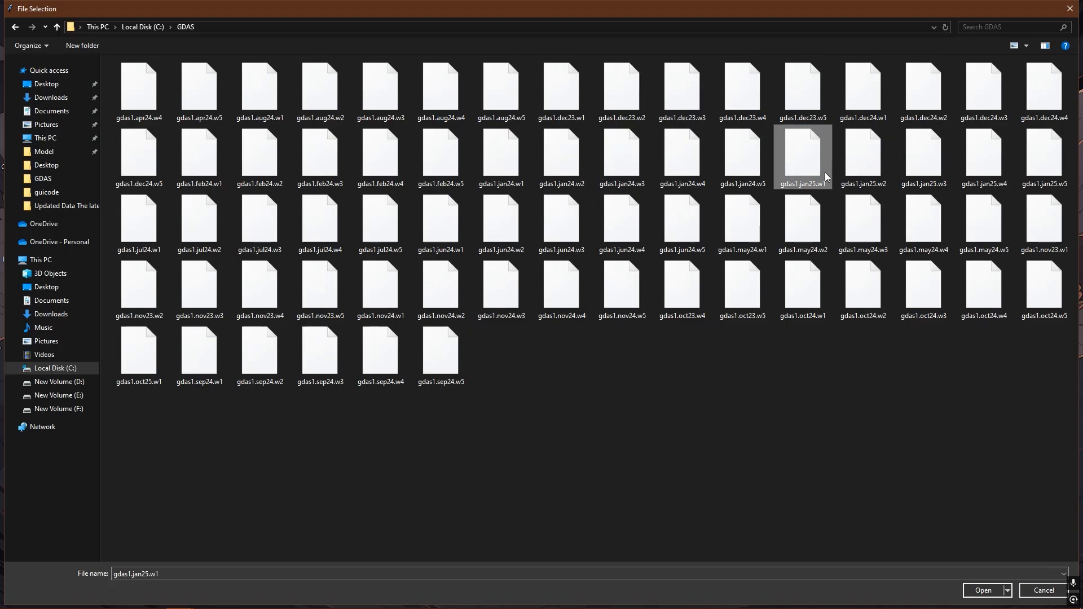
click(984, 590)
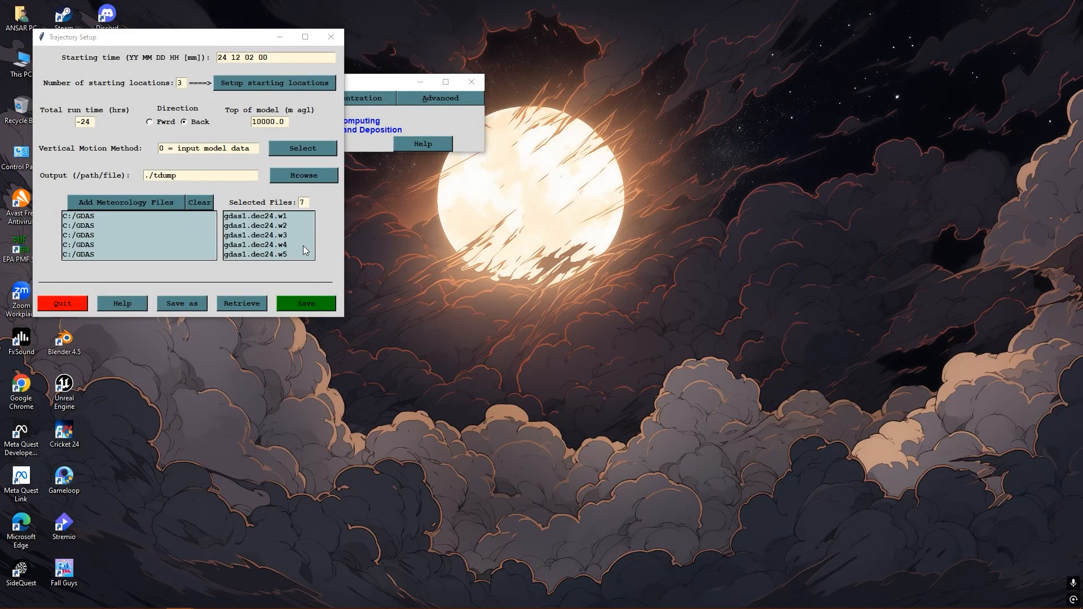
scroll(296, 243, down, 1)
click(308, 305)
- Run the daily special trajectory script again, every 6 hours until 31 days after the 24 12 02 00 start
click(264, 98)
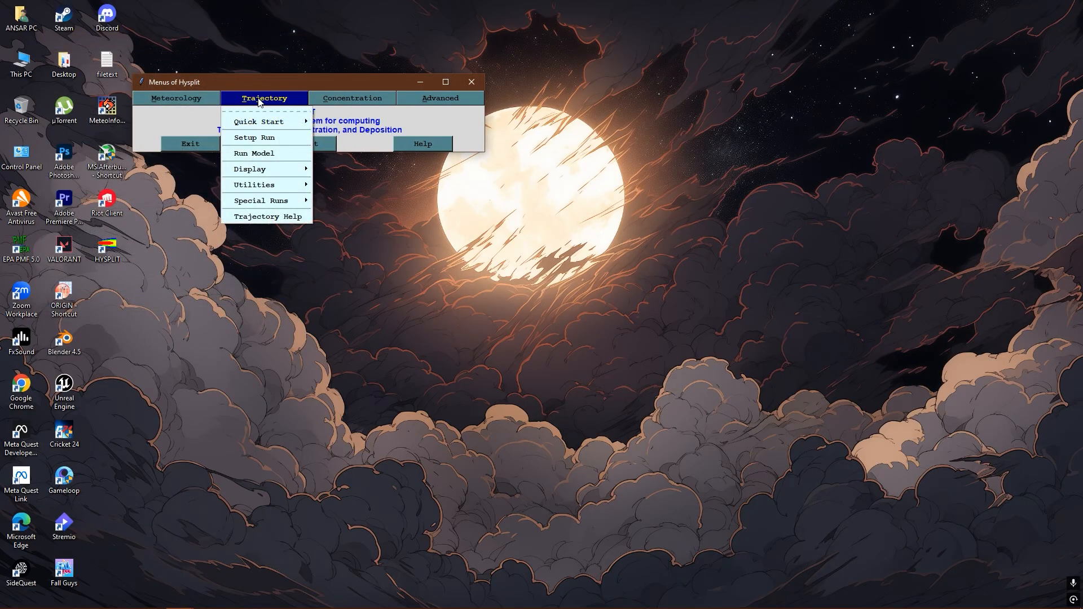
mouse_move(271, 201)
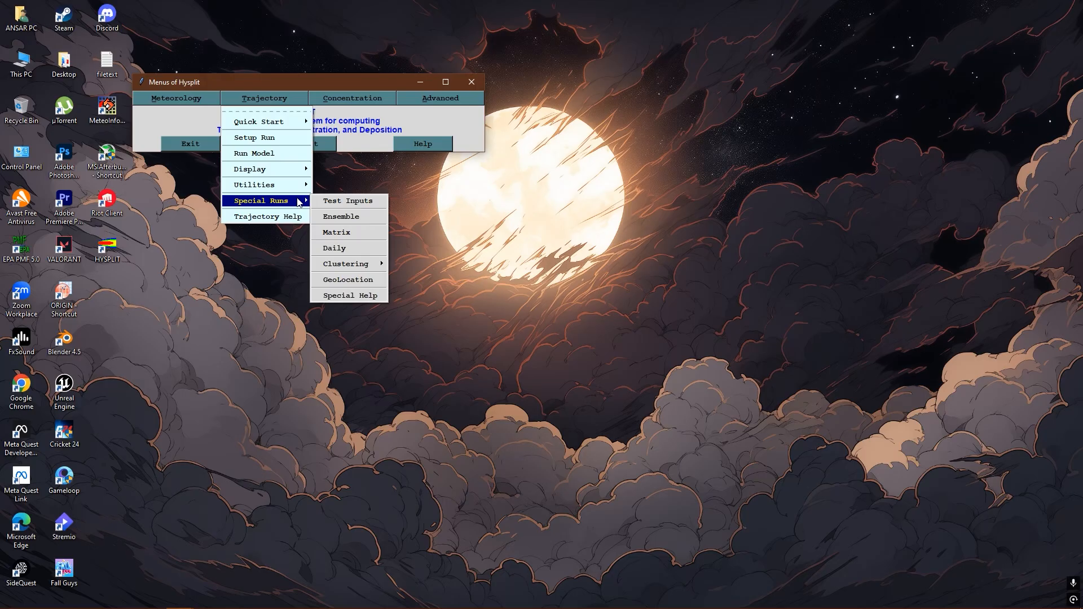
click(345, 248)
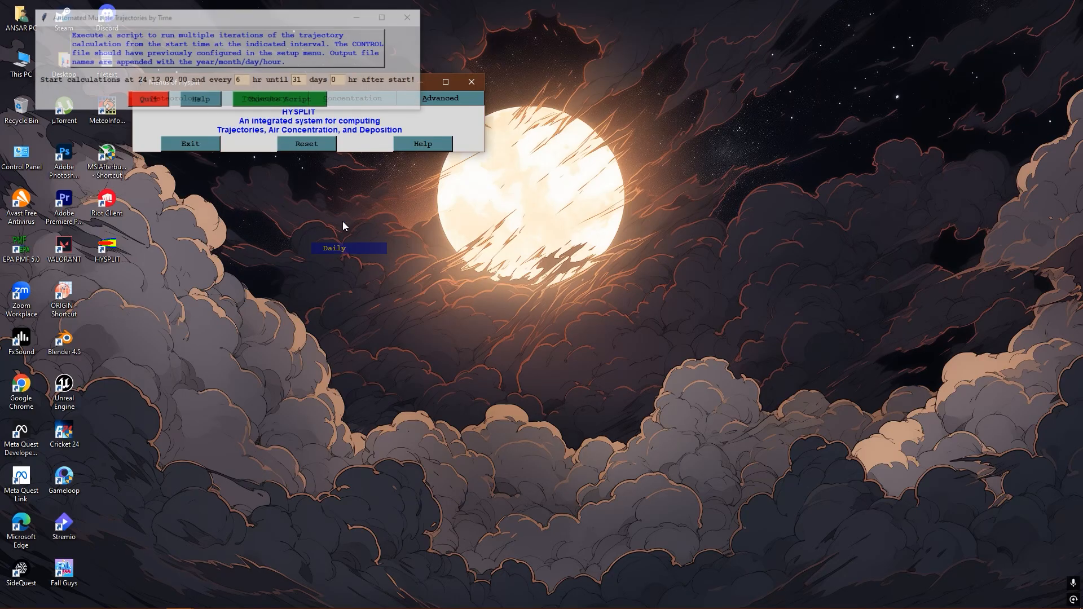
click(281, 100)
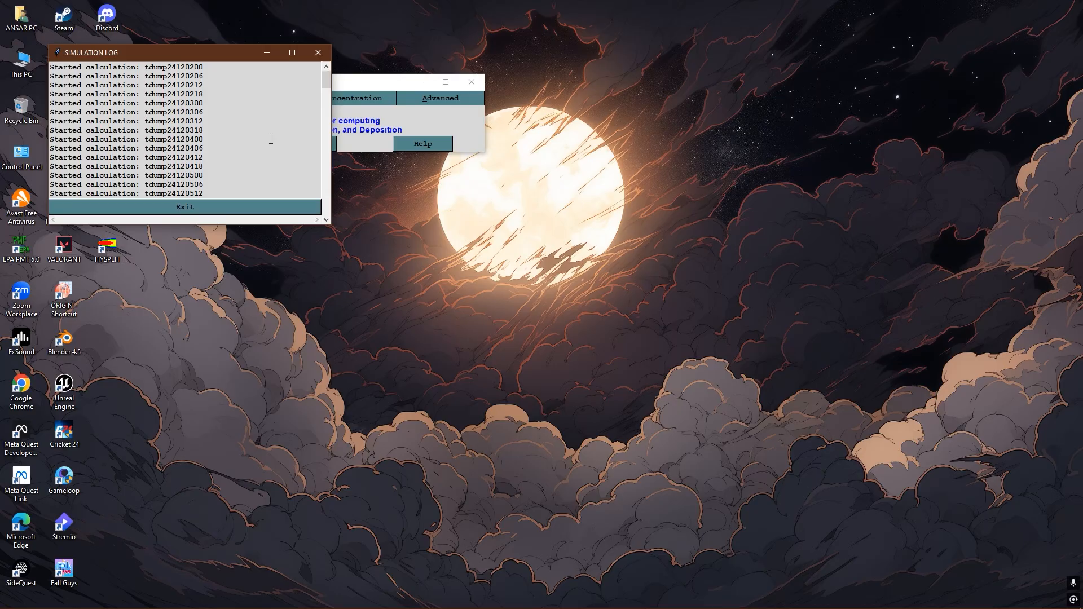
- Review the simulation log through to its last calculation and close it
scroll(270, 141, down, 10)
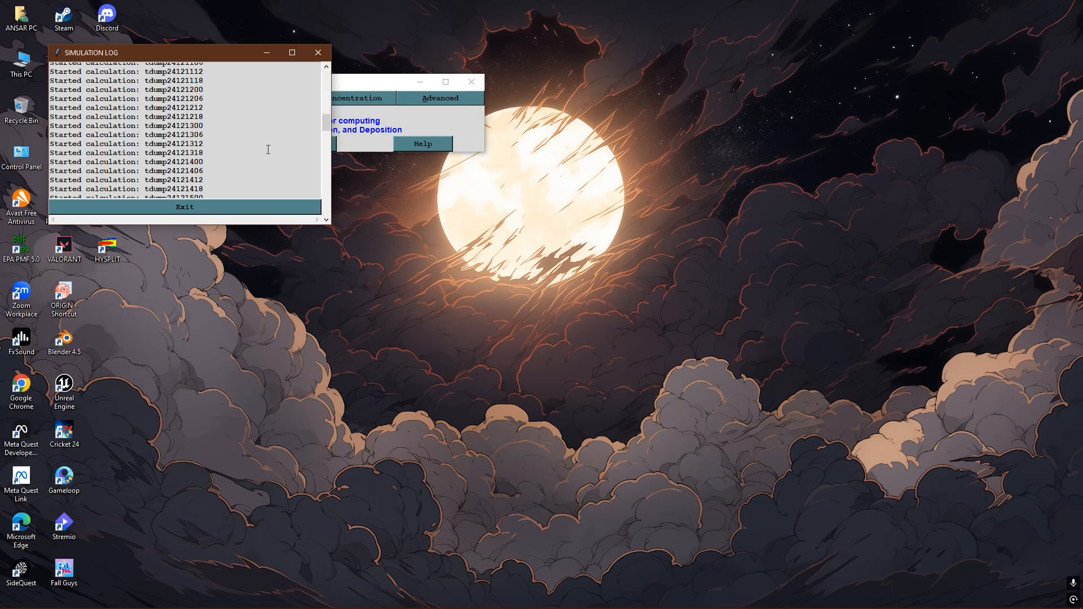
scroll(268, 149, down, 14)
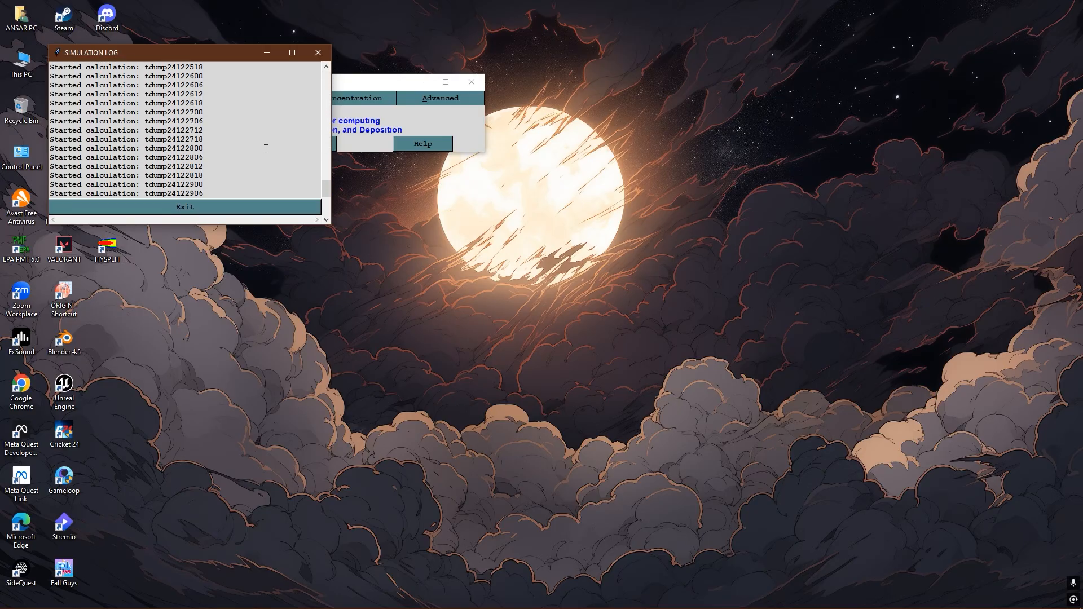
scroll(254, 155, down, 4)
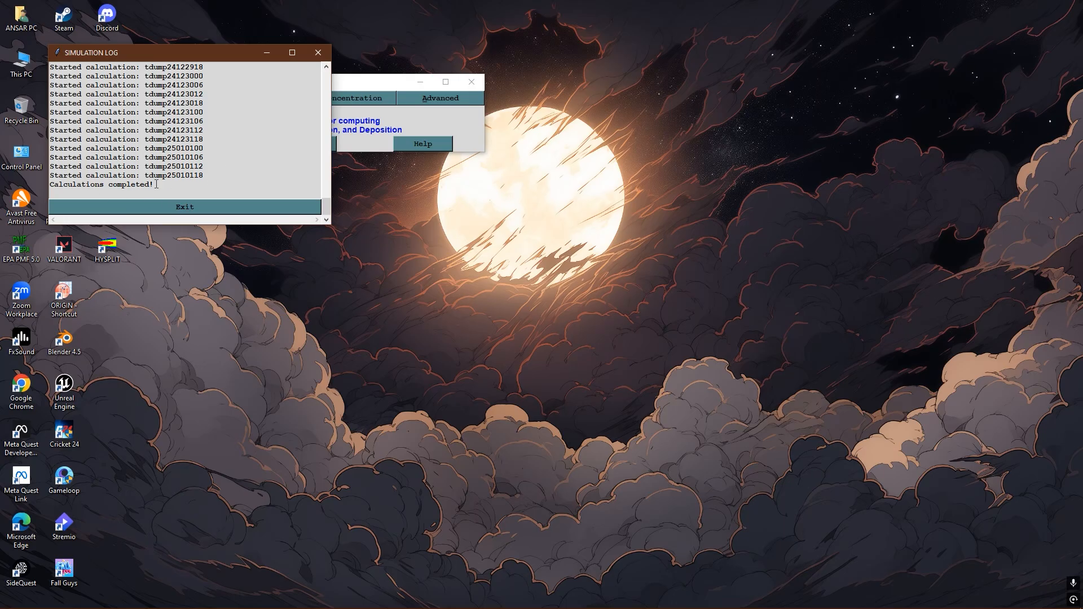
click(188, 207)
- Reopen the trajectory setup, check the starting time and the selected GDAS meteorology files, and quit without saving
click(276, 101)
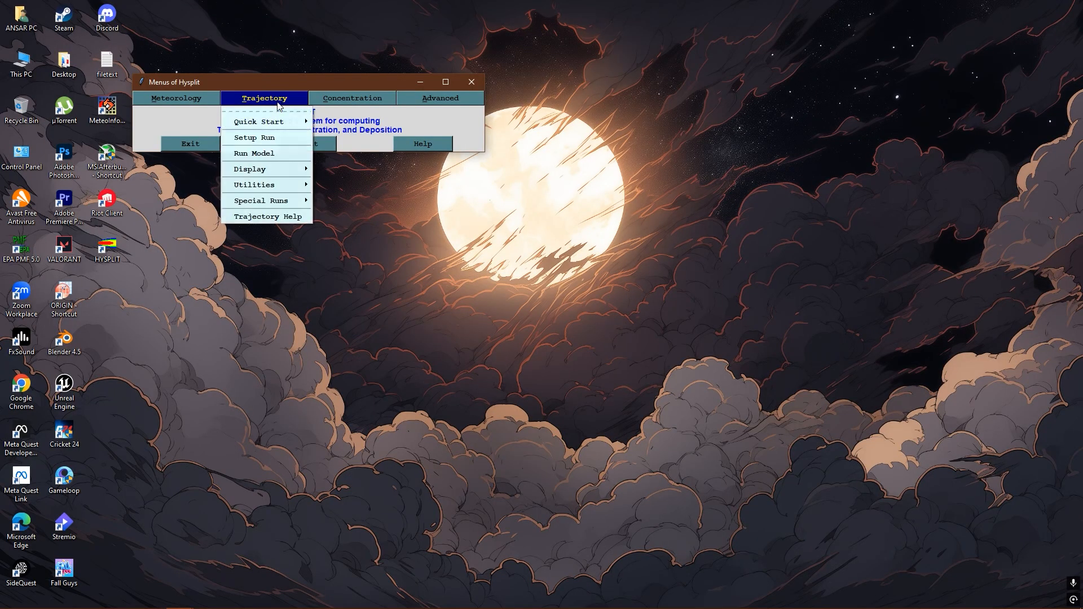
click(266, 140)
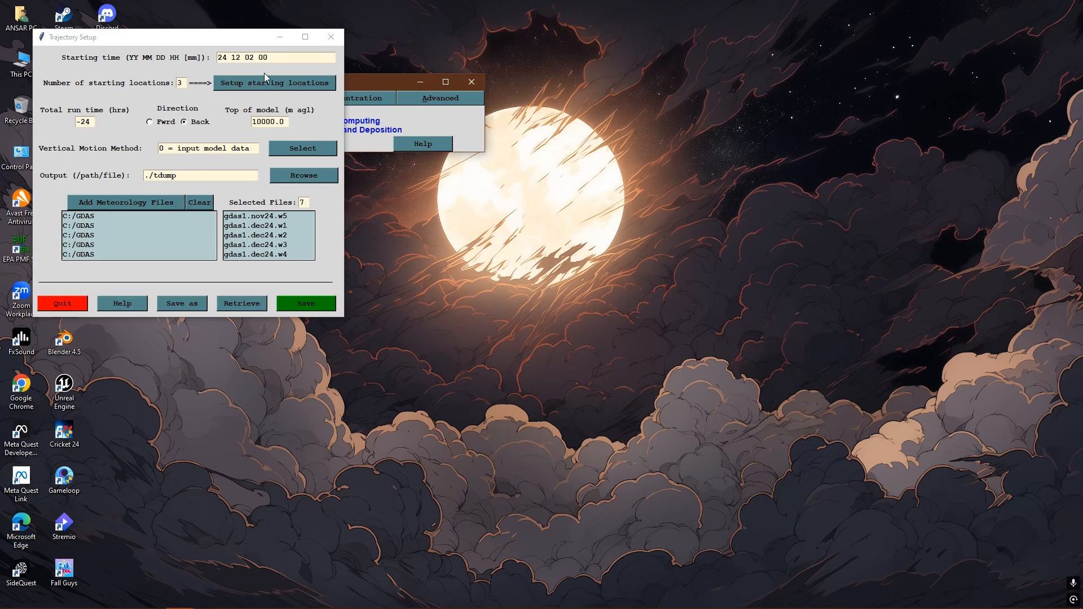
scroll(289, 230, down, 1)
scroll(278, 248, up, 2)
scroll(281, 236, up, 2)
click(79, 304)
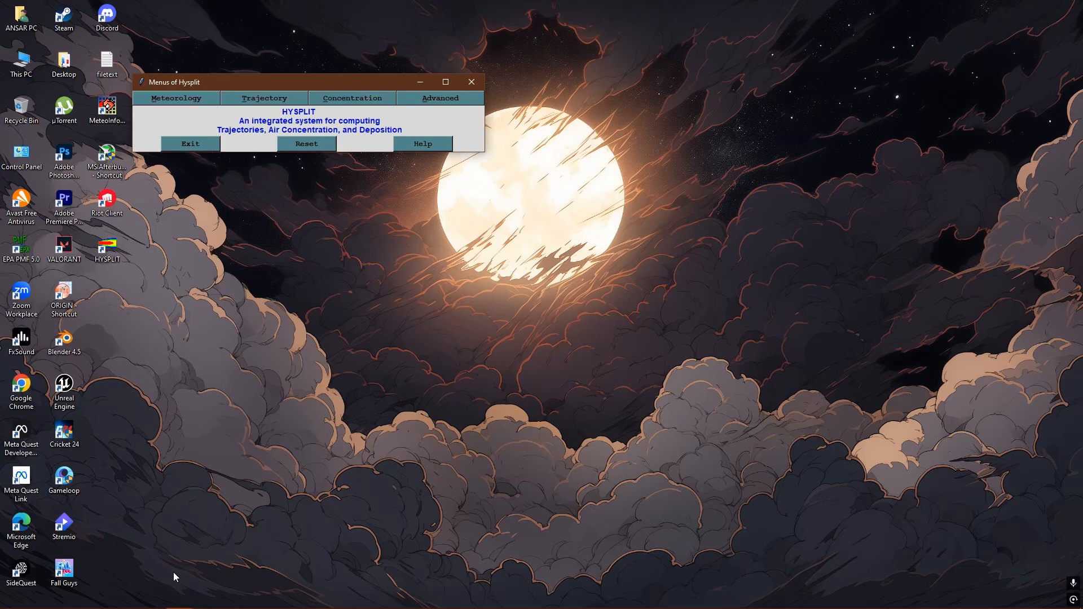
- Exit HYSPLIT and return to the desktop
key(super)
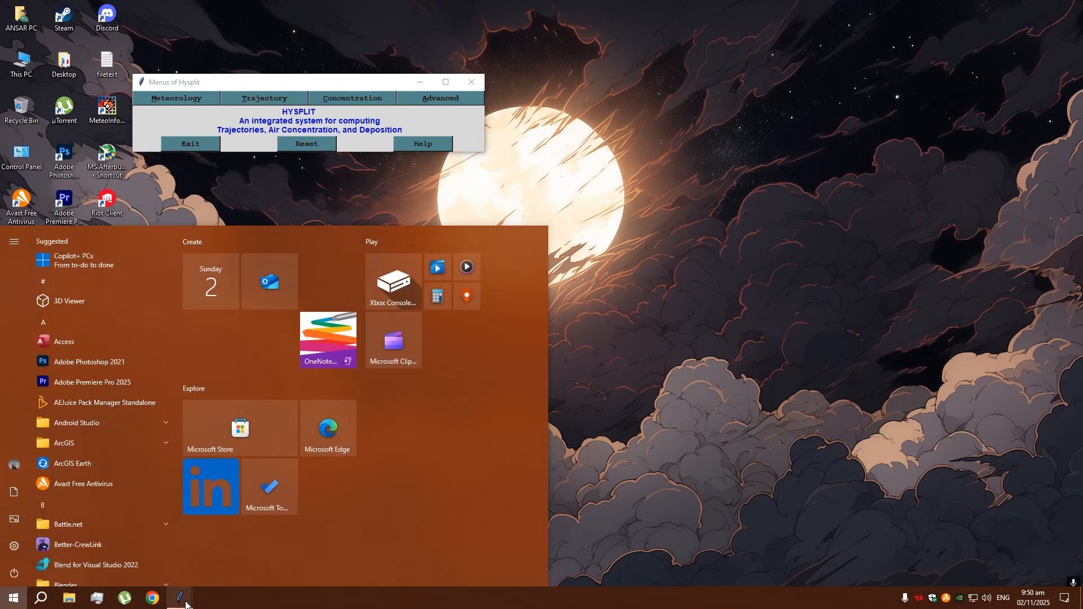
click(251, 557)
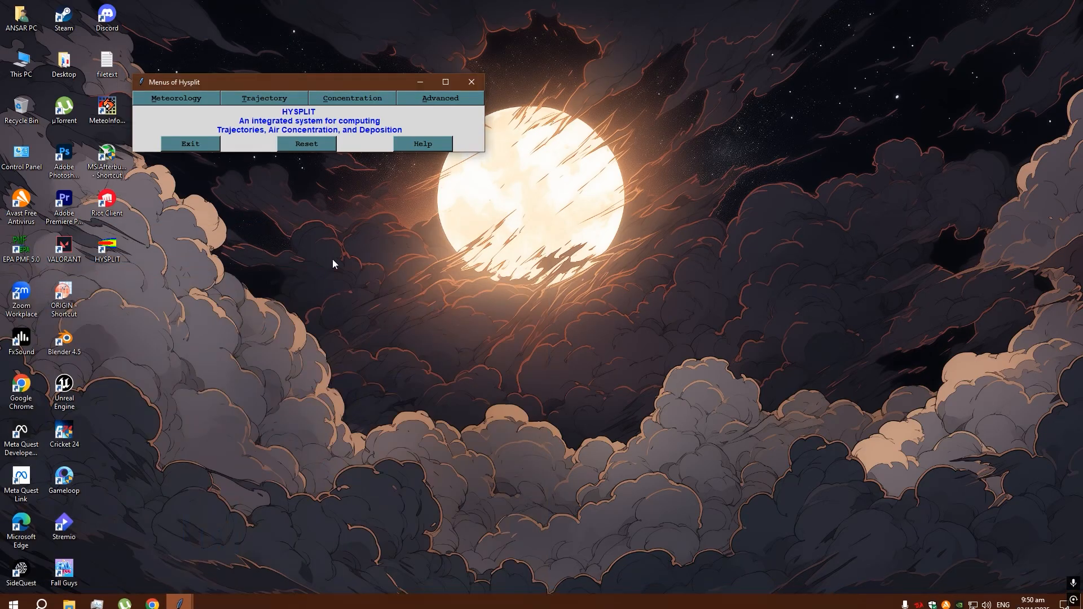
click(196, 144)
right_click(283, 153)
click(314, 186)
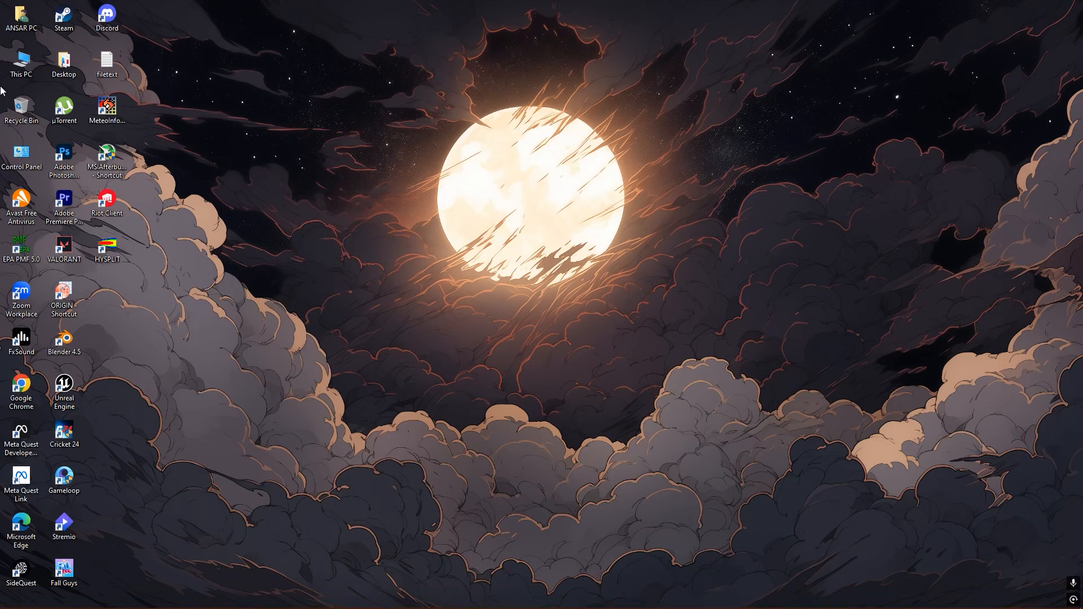
- Switch to File Explorer, examine the tdump output files in the C: drive's HYSPLIT working folder, and close the window
double_click(198, 208)
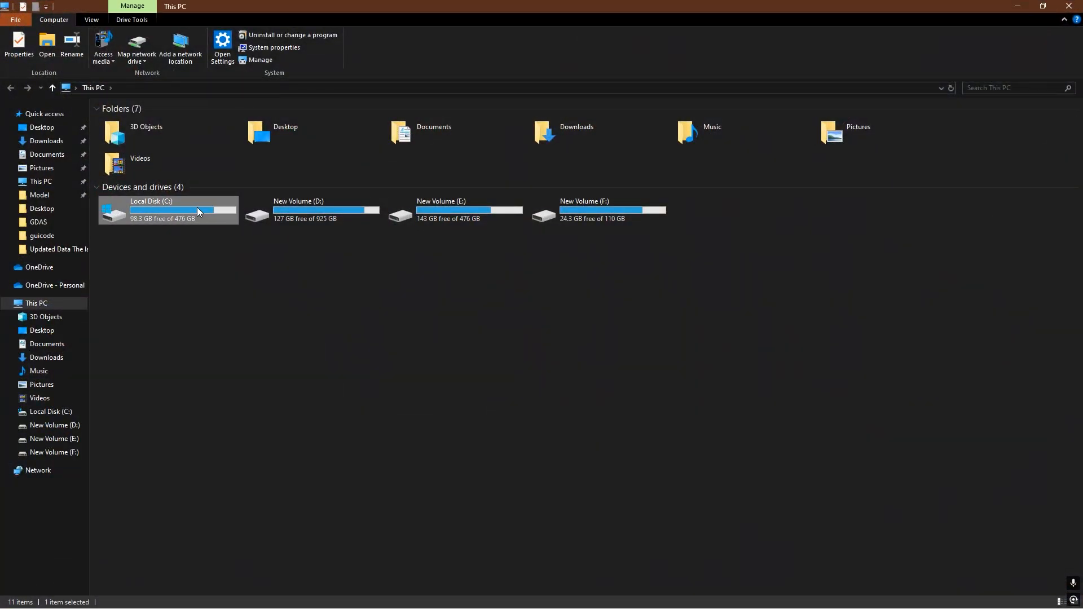
double_click(139, 134)
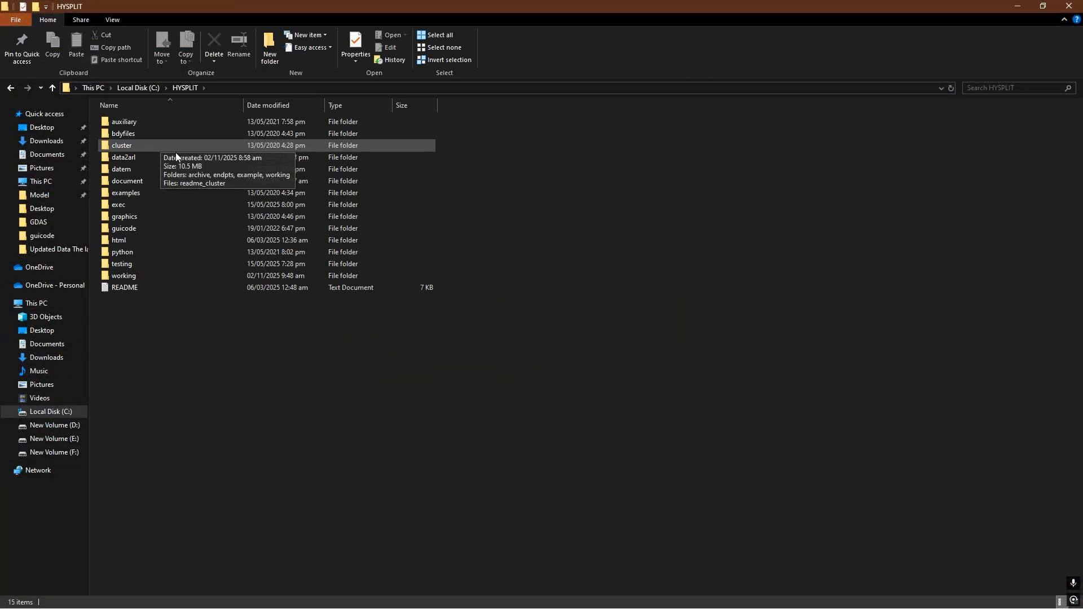
double_click(139, 277)
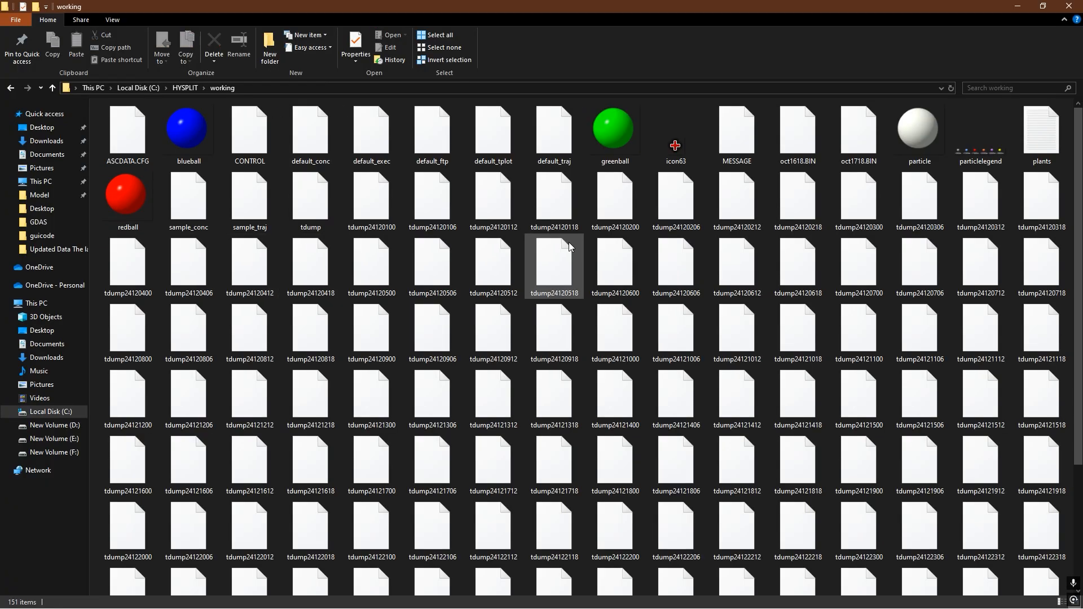
scroll(586, 239, down, 3)
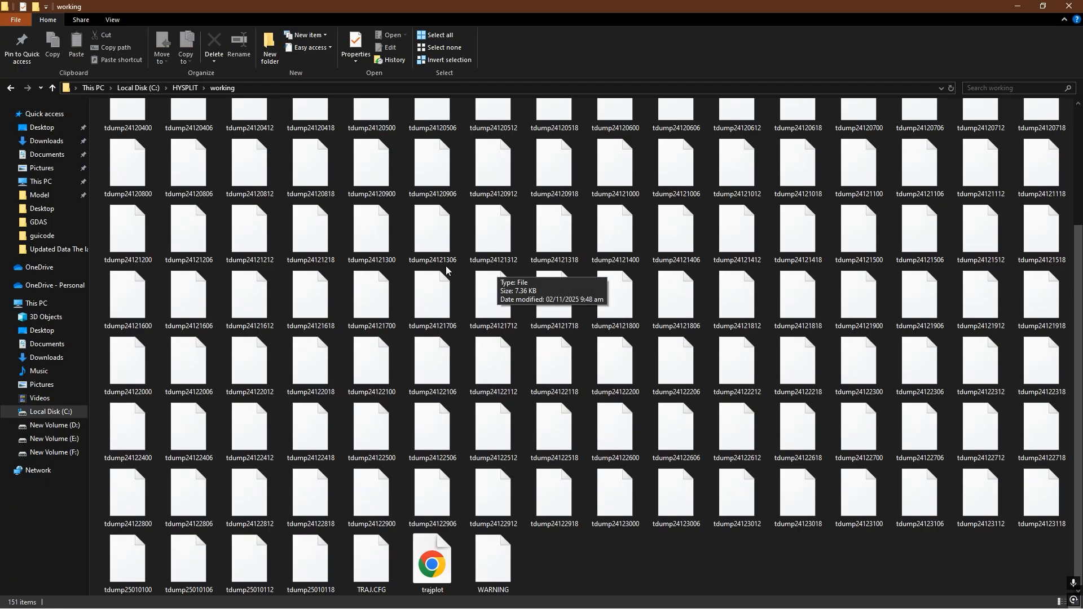
scroll(417, 225, up, 3)
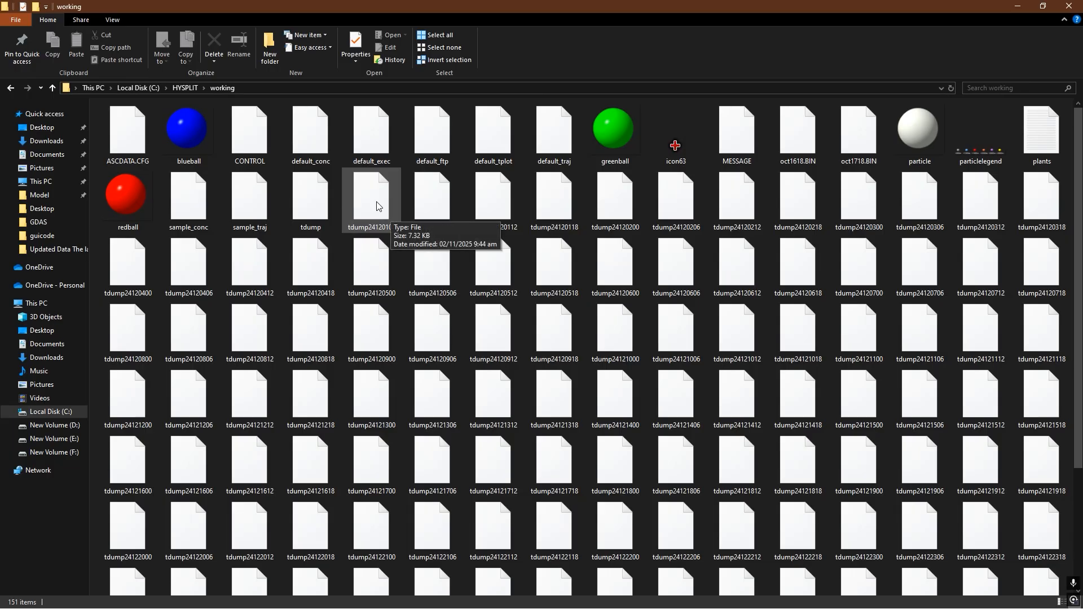
click(1069, 6)
right_click(307, 148)
click(338, 181)
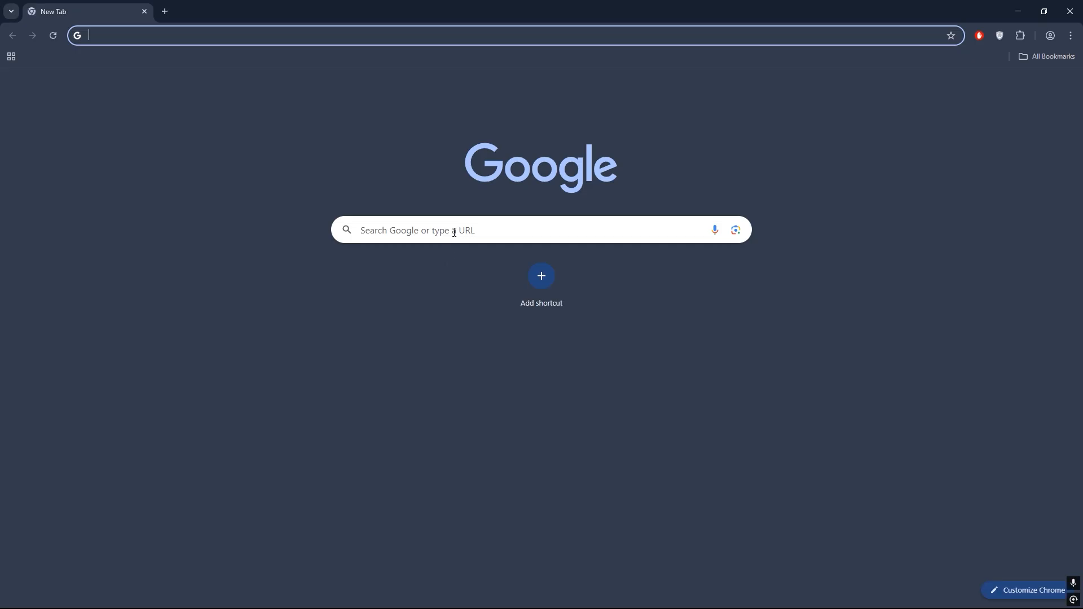
- Search the web in Chrome for "noaa hysplit" and open the Air Resources Laboratory HYSPLIT page
click(461, 222)
key(Down)
key(Return)
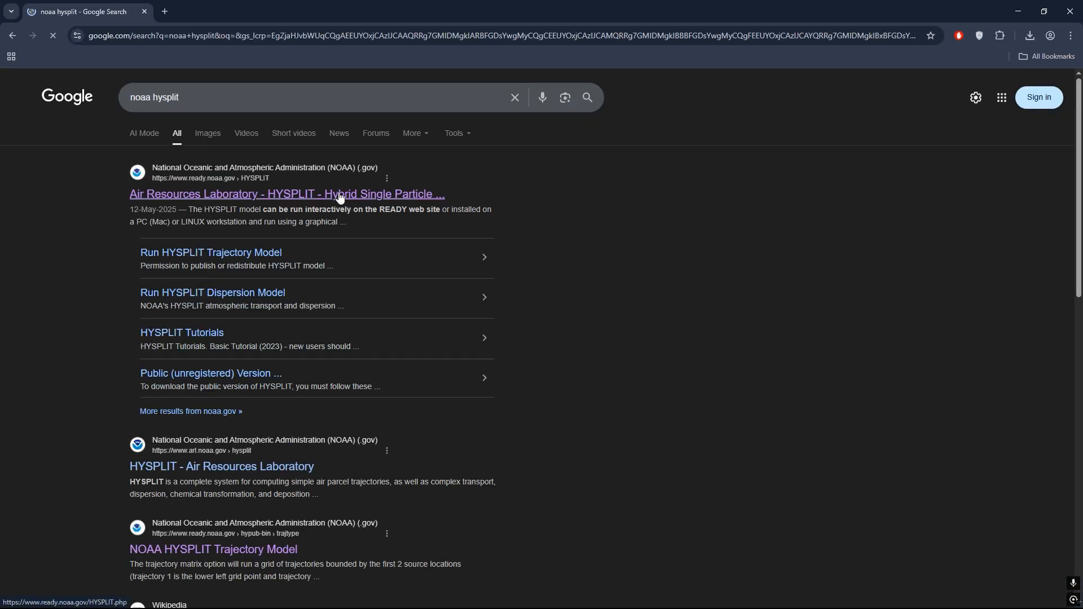
click(340, 195)
- Examine the HYSPLIT page's download, meteorological data, training, documentation and user contribution links, and close the browser
scroll(316, 265, down, 5)
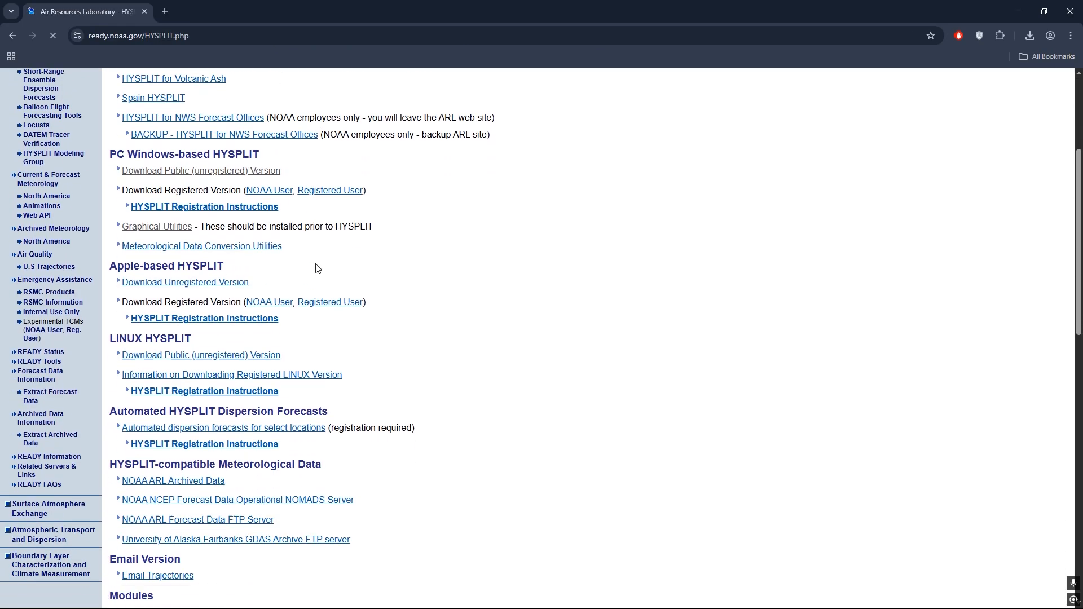
scroll(319, 265, down, 8)
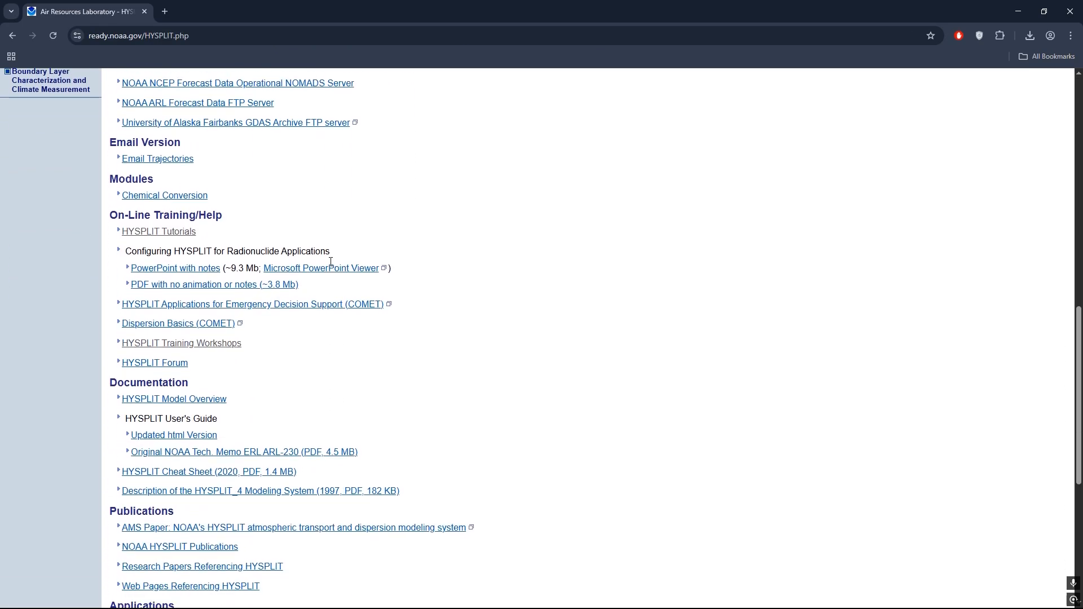
scroll(331, 261, down, 5)
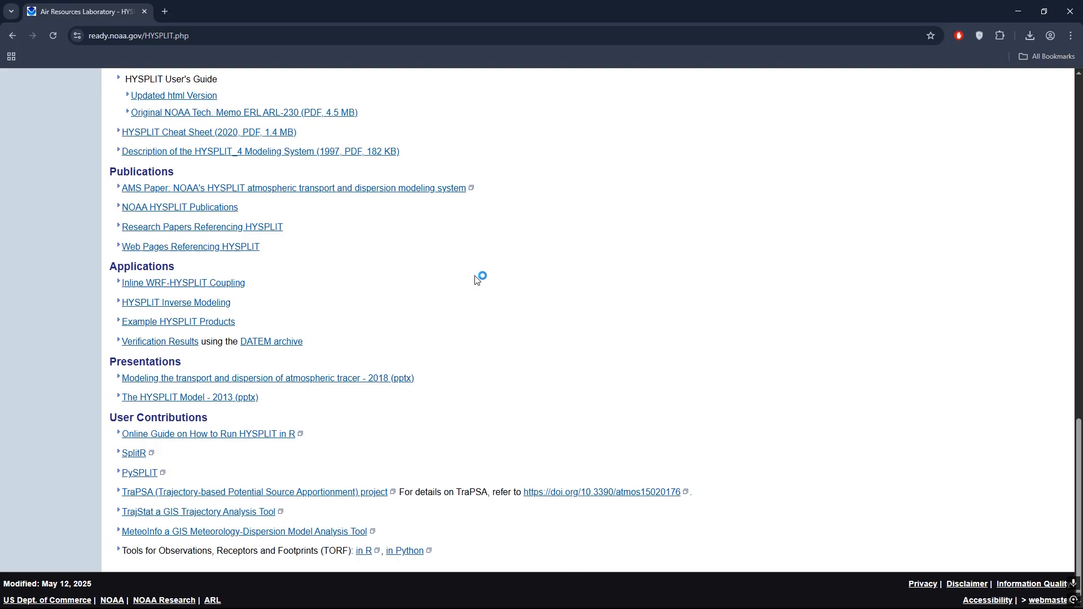
scroll(475, 280, up, 7)
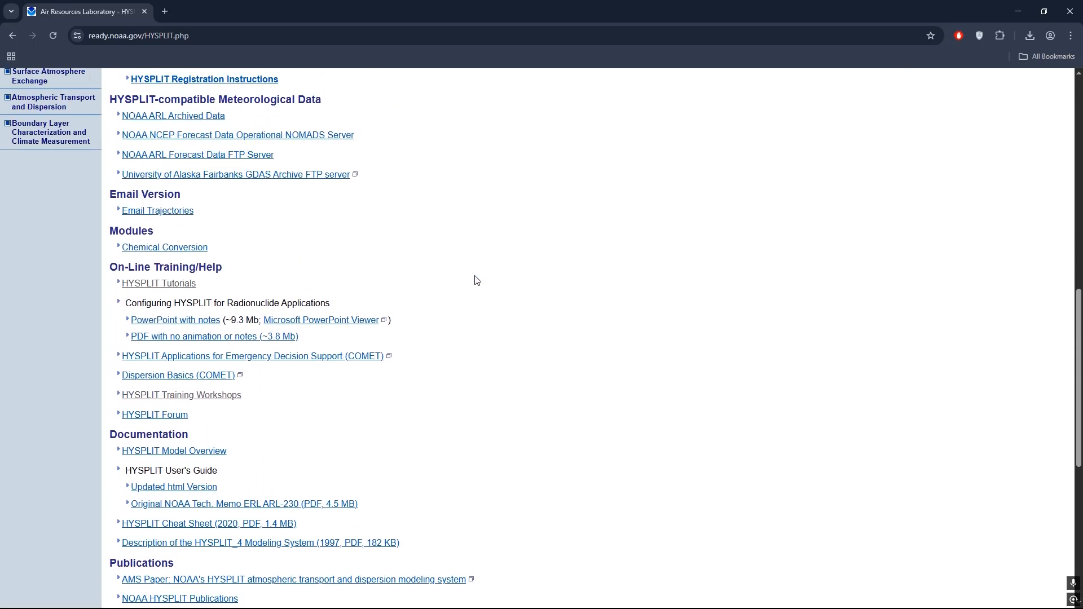
scroll(476, 281, up, 12)
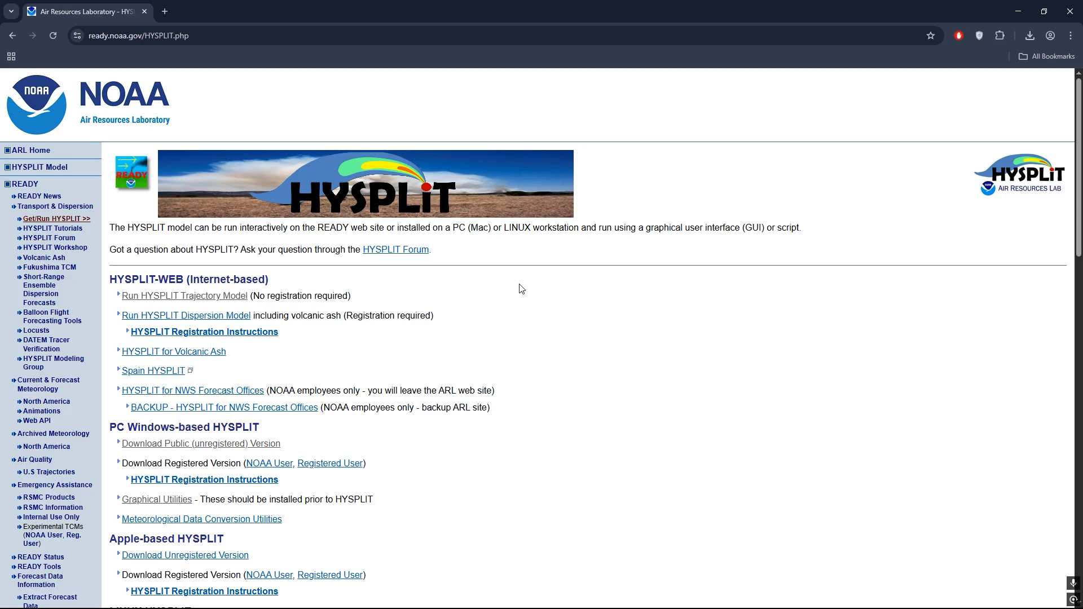
scroll(524, 288, down, 8)
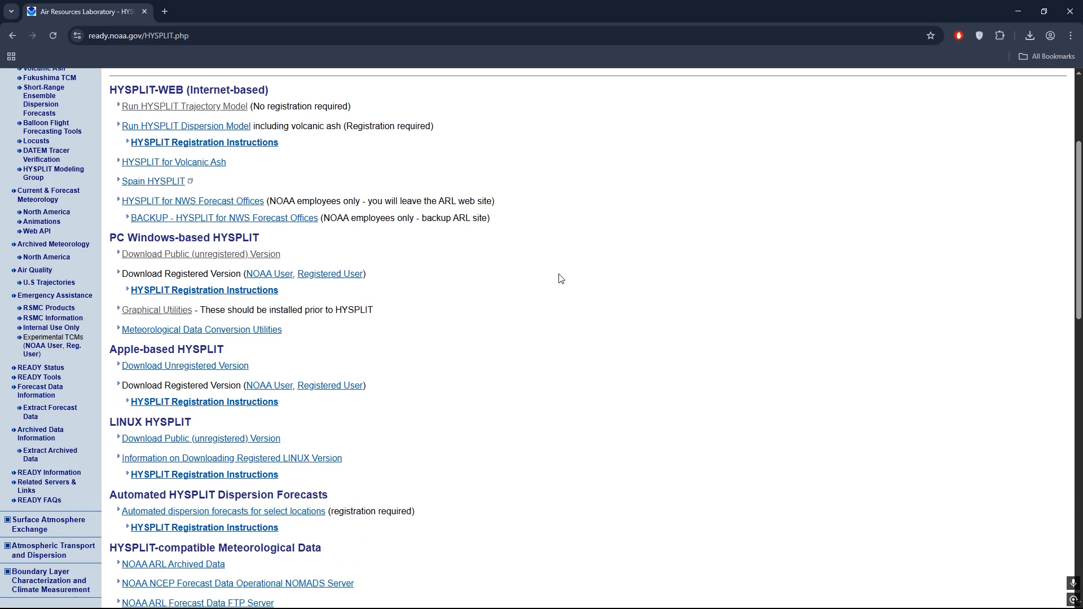
scroll(561, 278, down, 10)
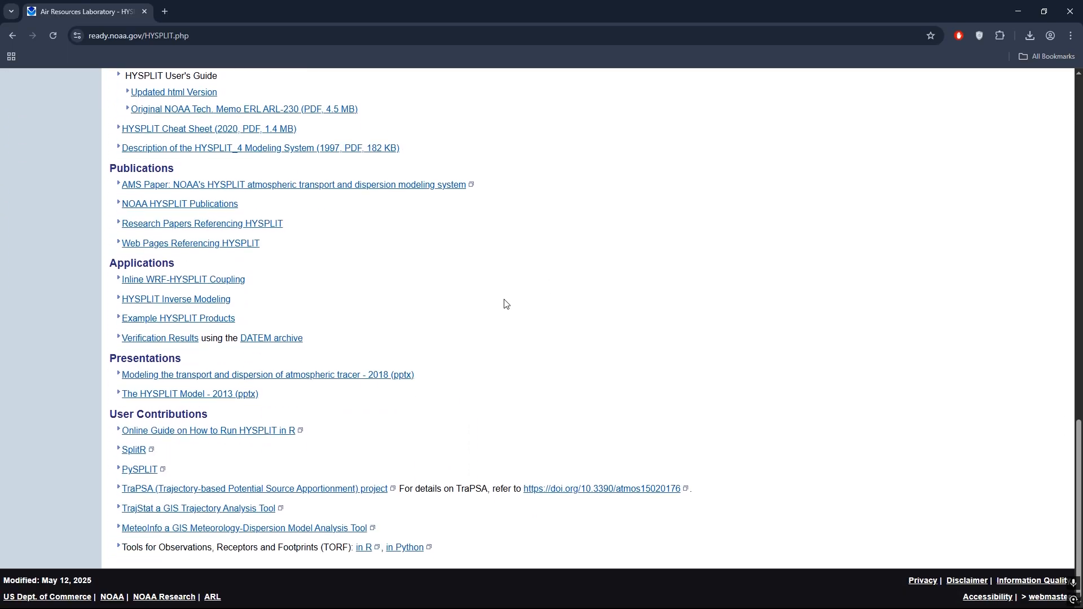
click(1070, 11)
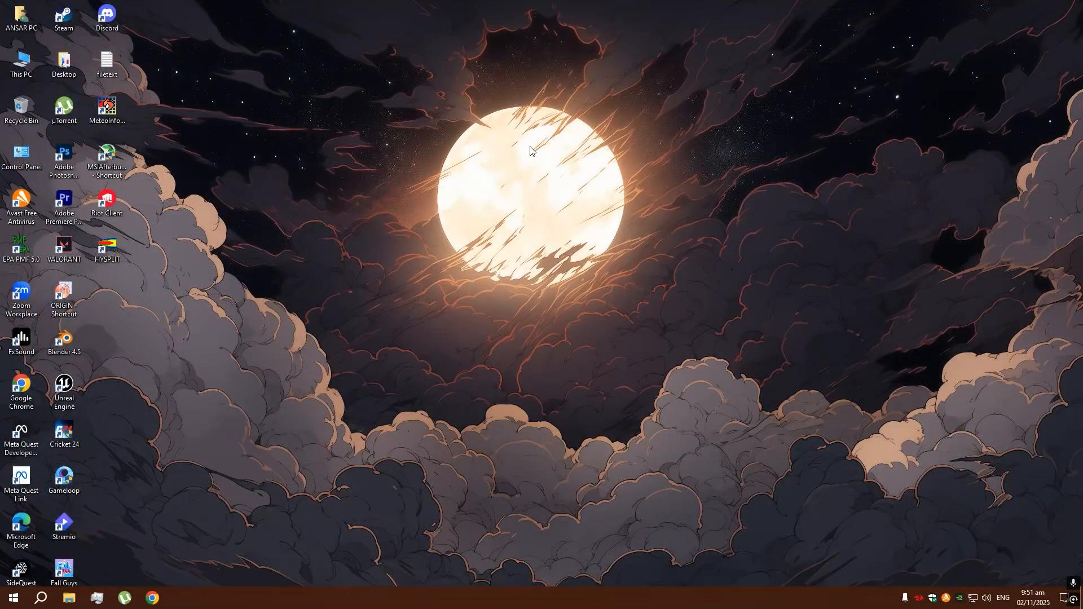
- Relaunch HYSPLIT from the desktop, reposition its main menu window and minimize the version window
right_click(320, 242)
click(351, 252)
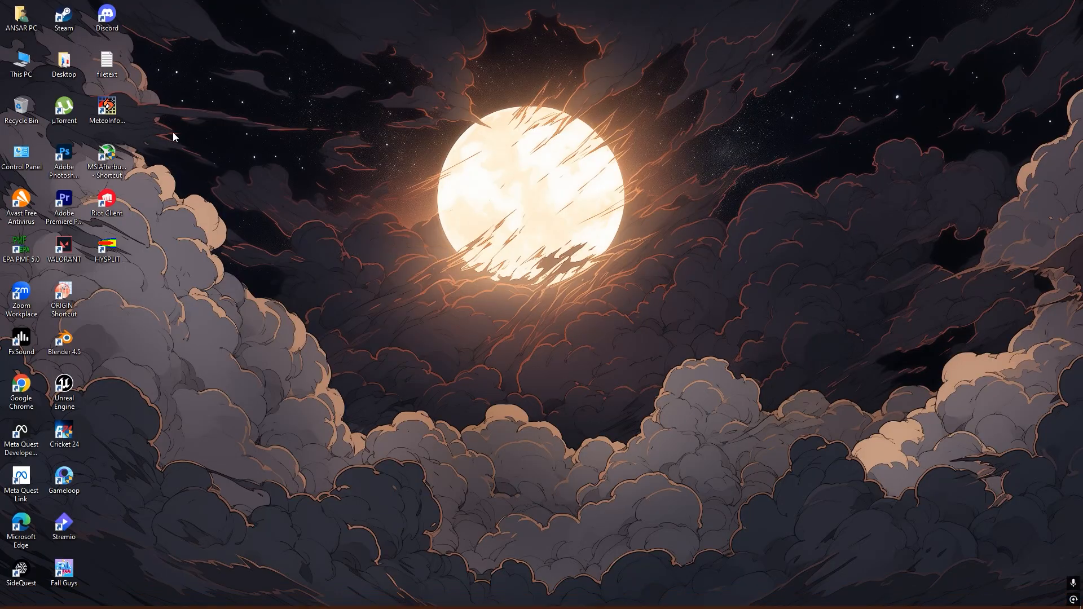
double_click(120, 250)
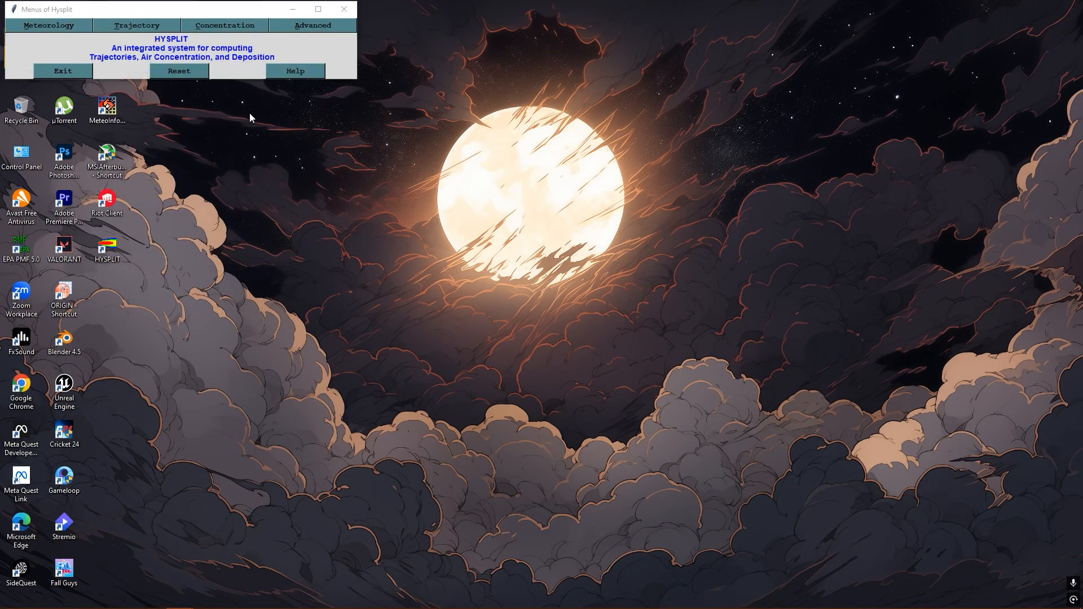
drag(218, 9, 397, 47)
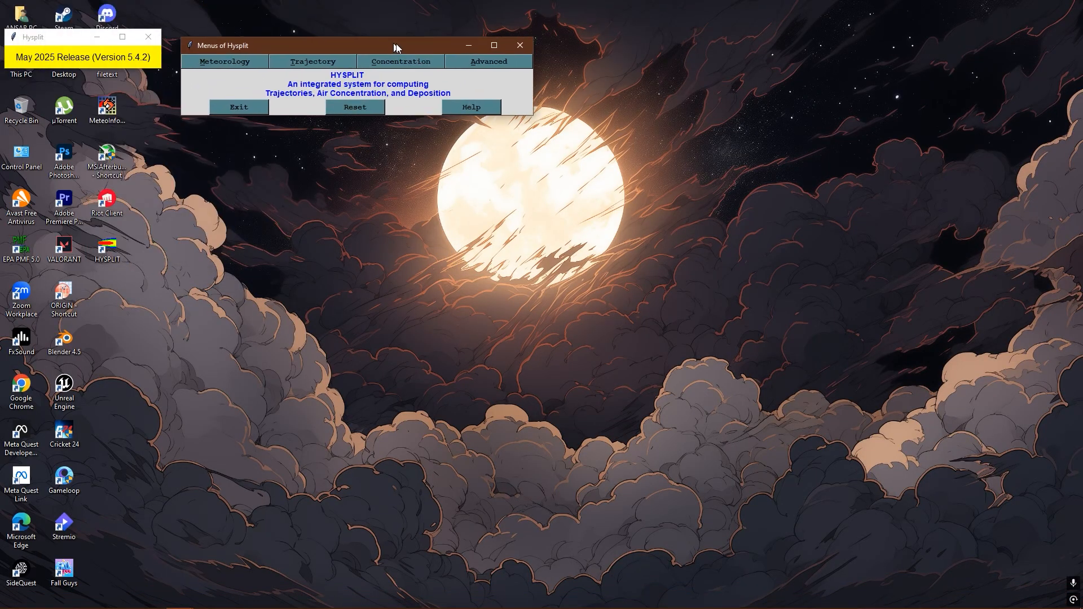
click(94, 41)
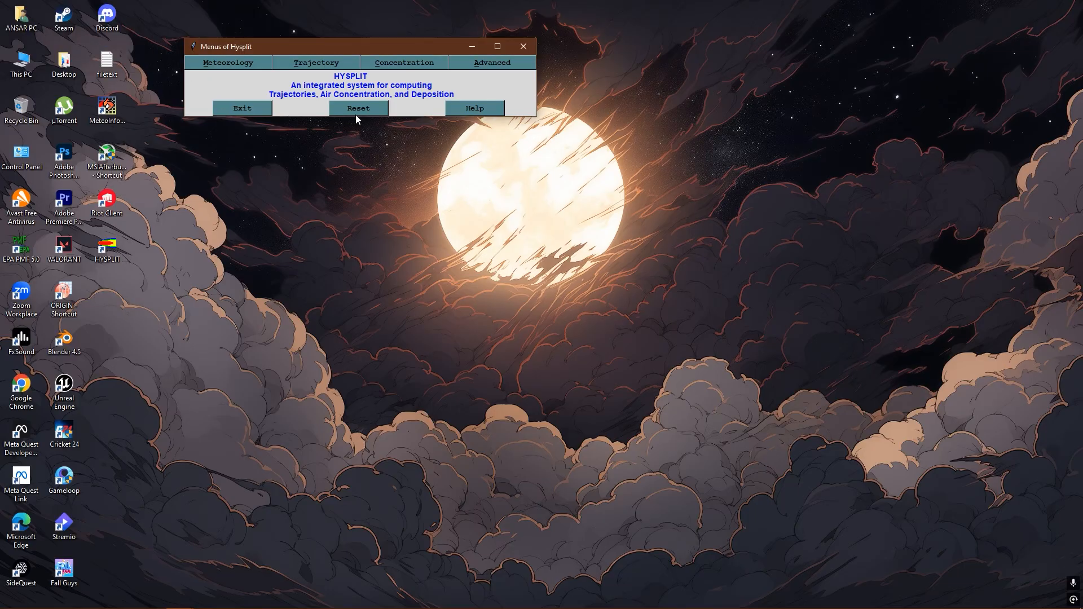
click(402, 66)
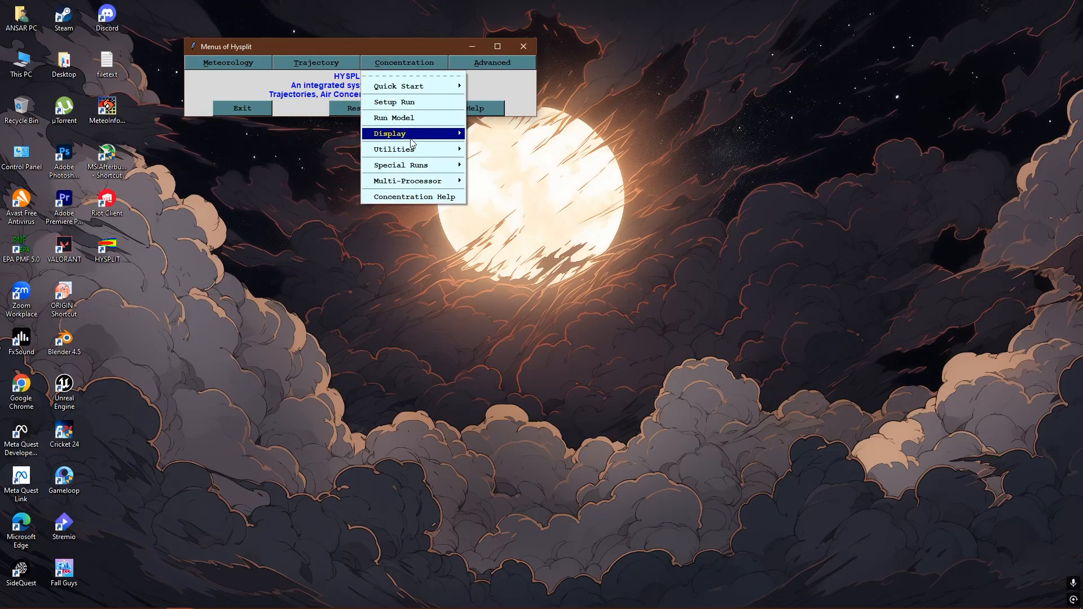
mouse_move(418, 134)
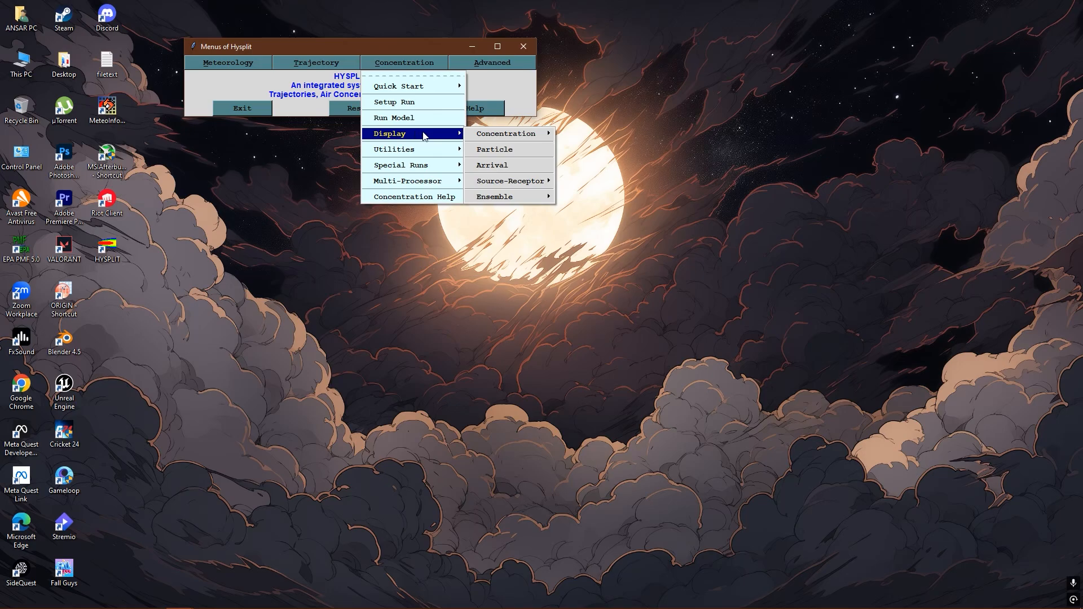
mouse_move(430, 166)
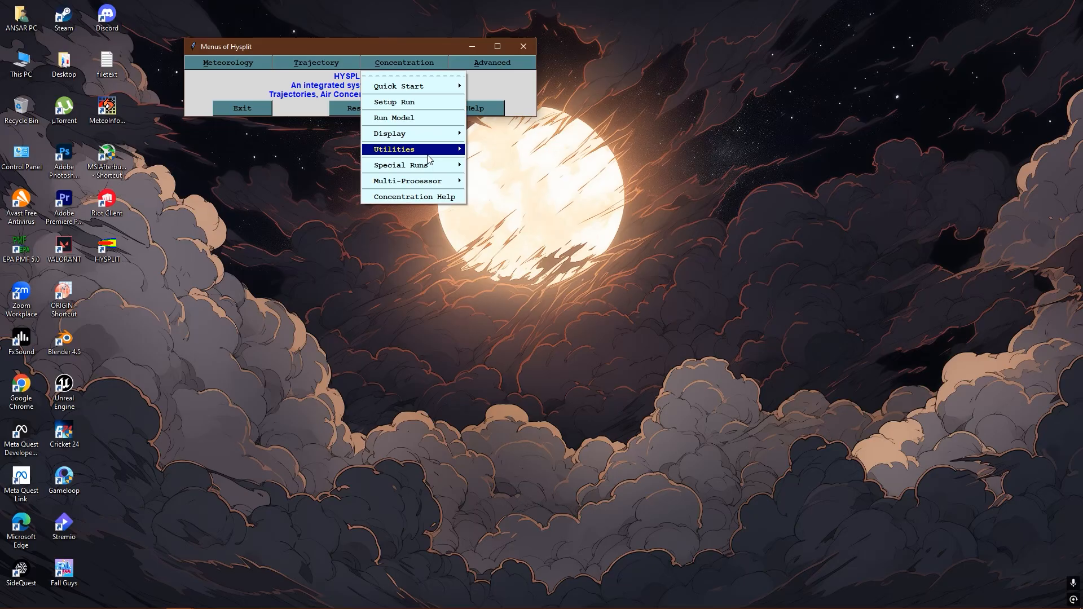
- Open the advanced directory configuration, examine the default program, data and working paths, and quit without updating them
click(408, 46)
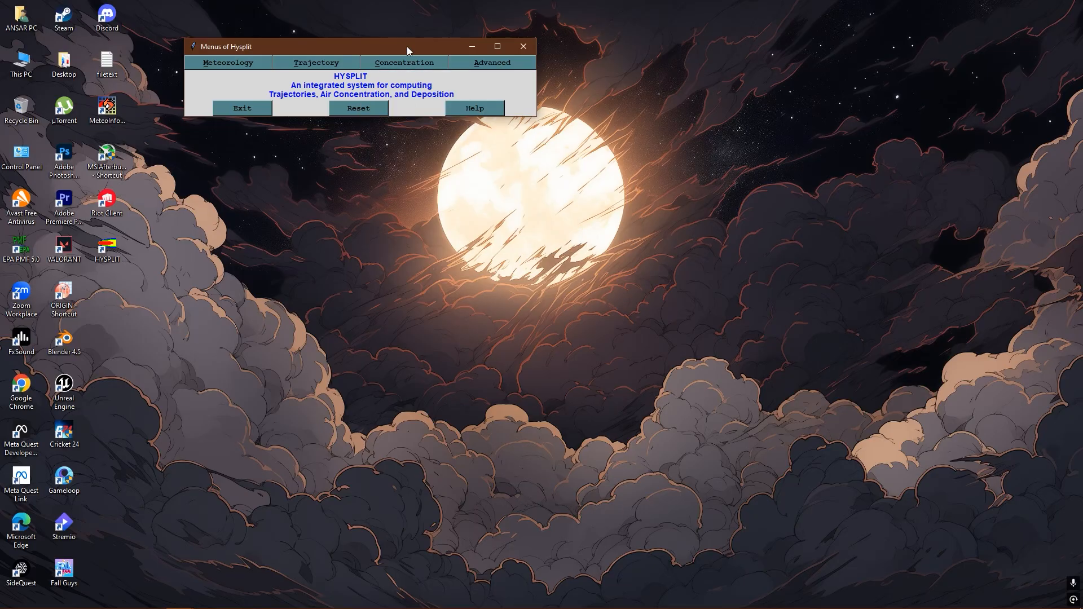
click(492, 64)
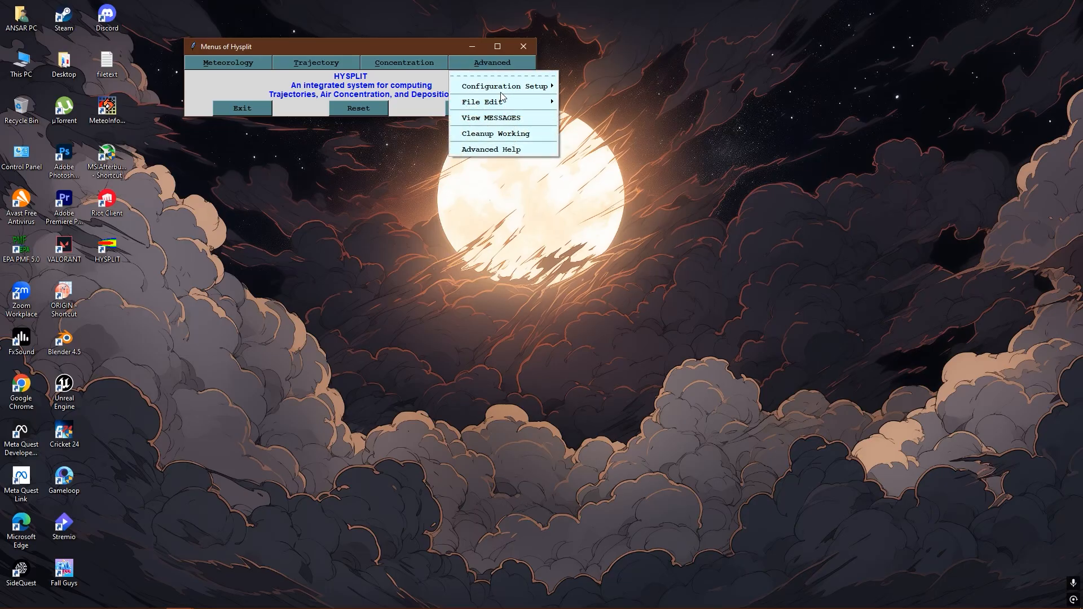
mouse_move(519, 90)
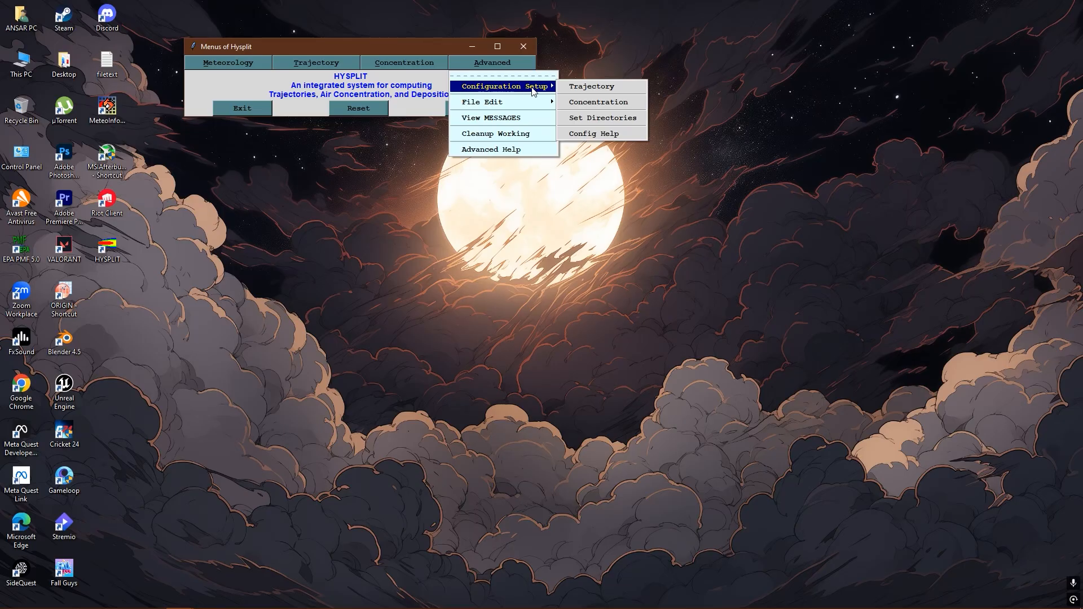
click(604, 123)
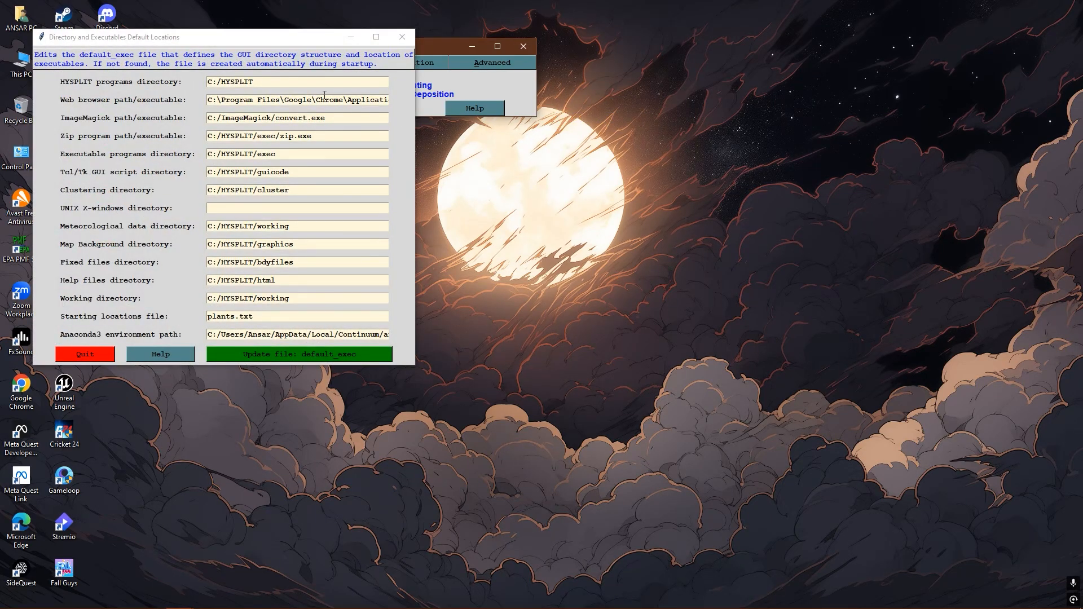
drag(269, 42, 403, 53)
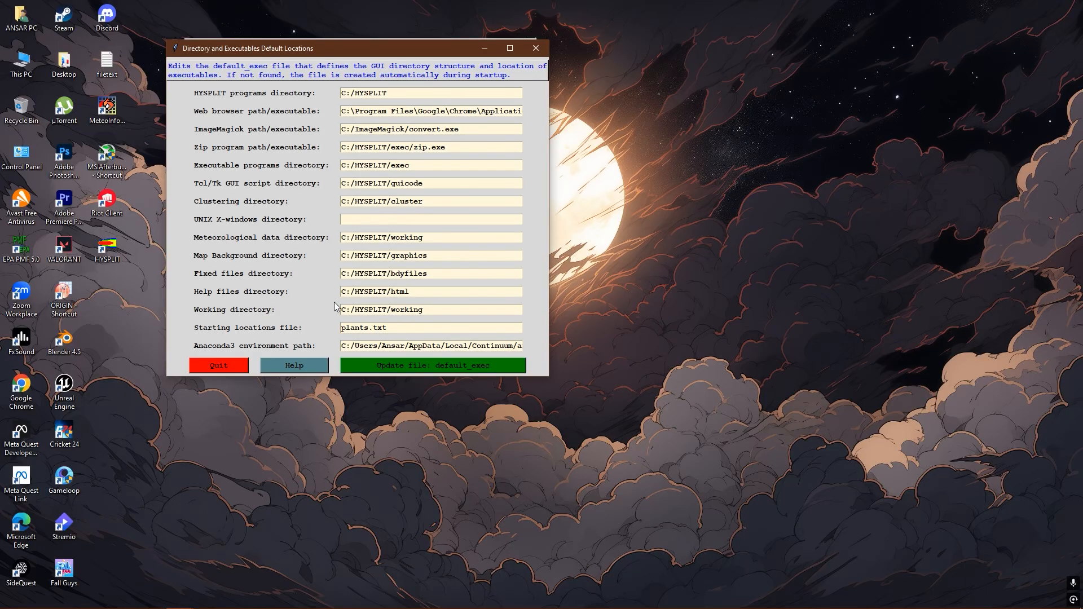
click(226, 365)
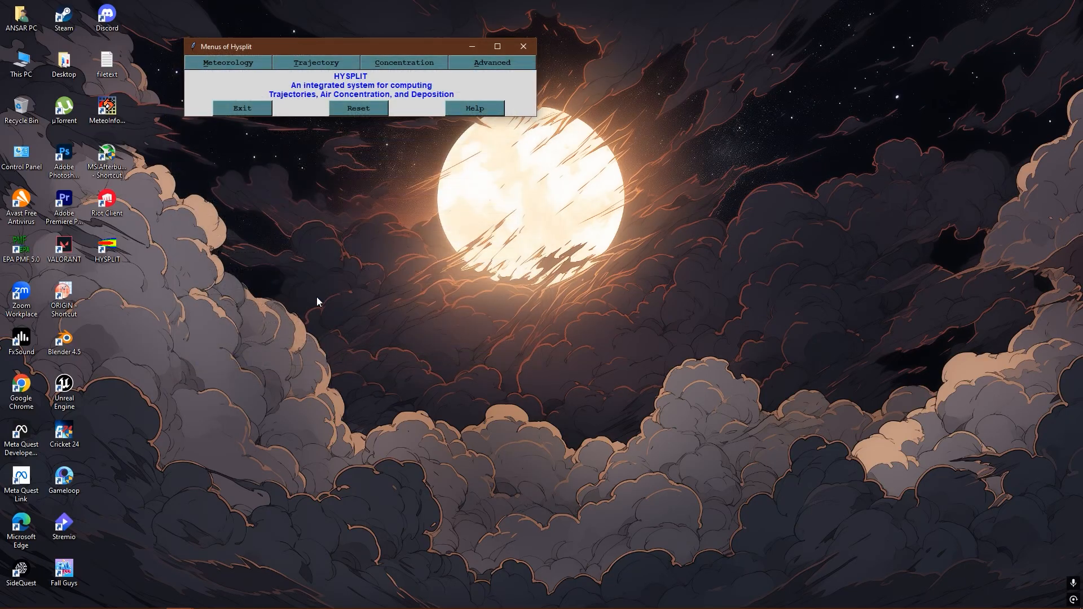
click(501, 65)
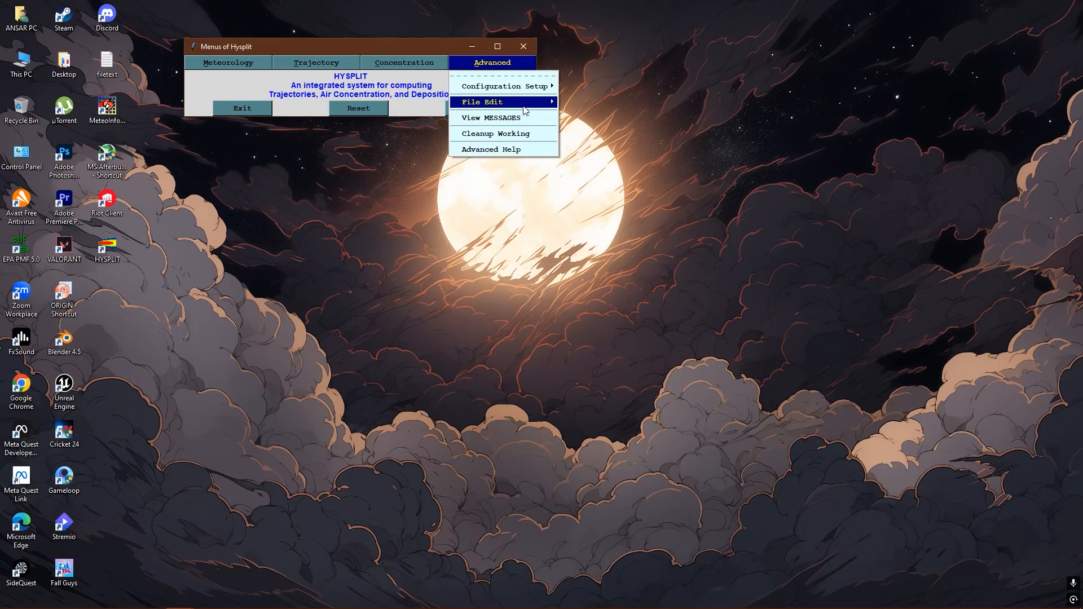
mouse_move(517, 105)
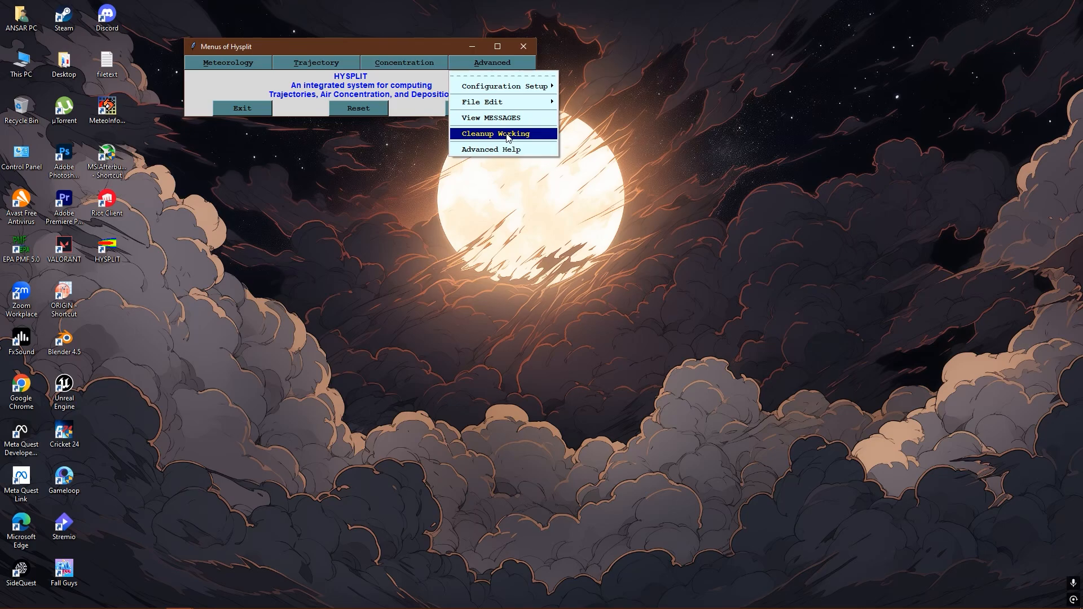
click(418, 85)
click(458, 64)
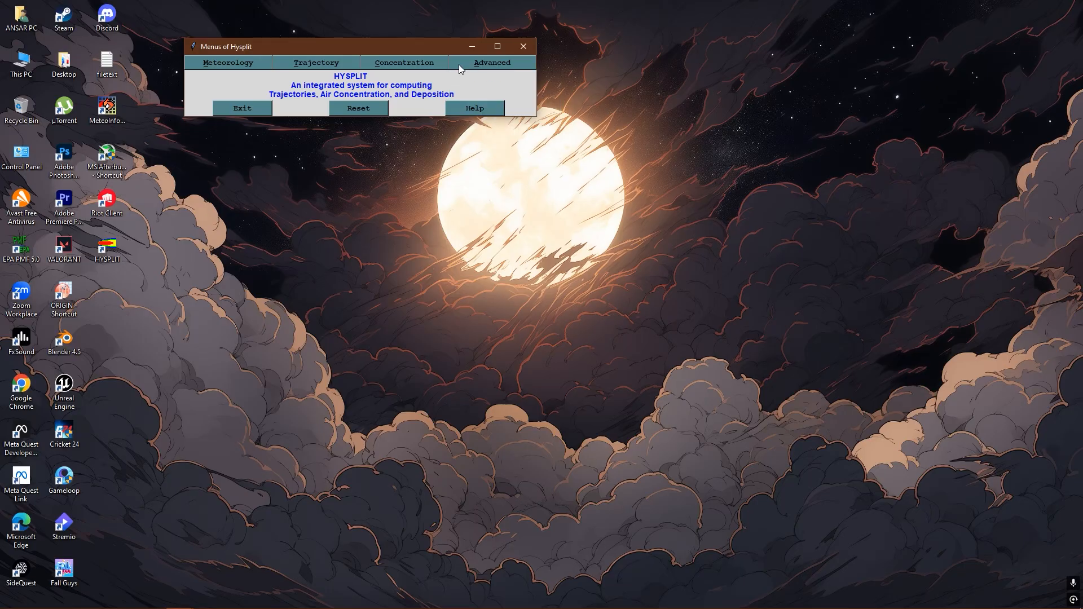
- Minimize HYSPLIT, examine the files in C:\HYSPLIT\working in File Explorer, and return to the refreshed HYSPLIT folder
click(468, 48)
double_click(21, 62)
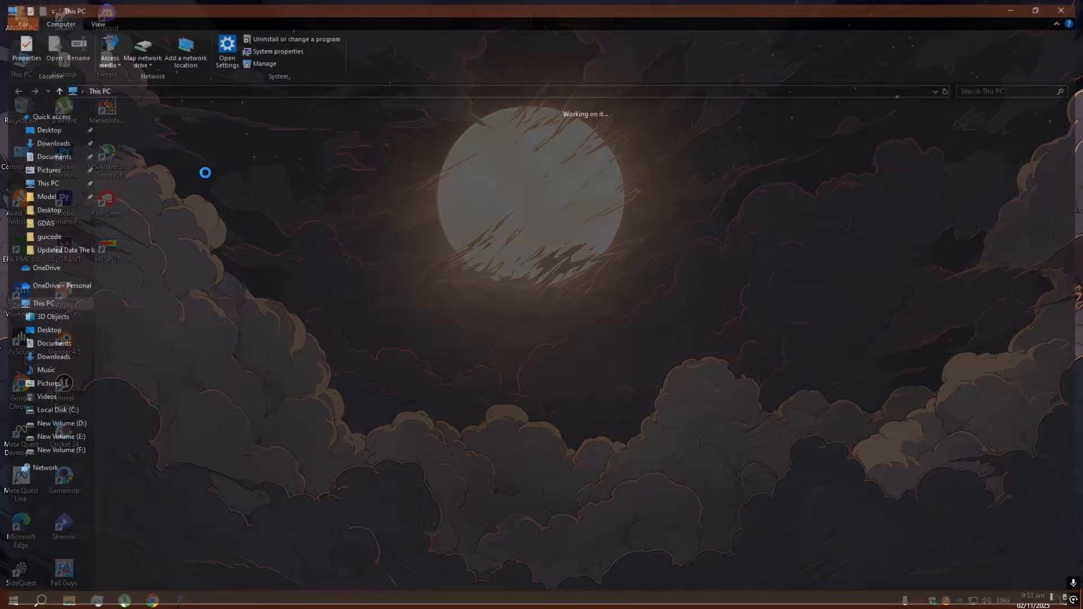
double_click(158, 209)
double_click(153, 130)
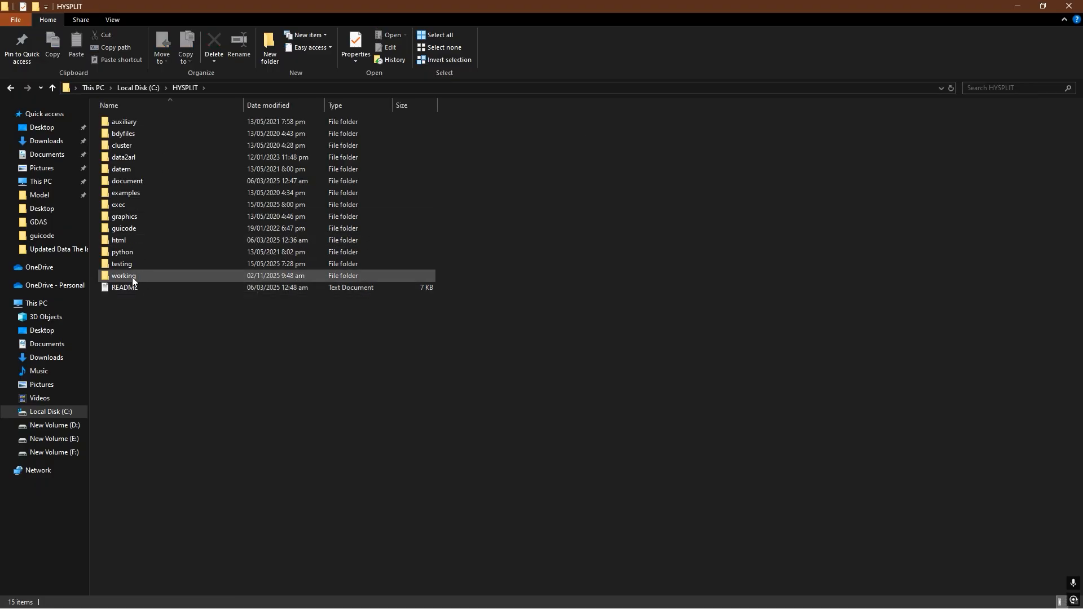
double_click(141, 275)
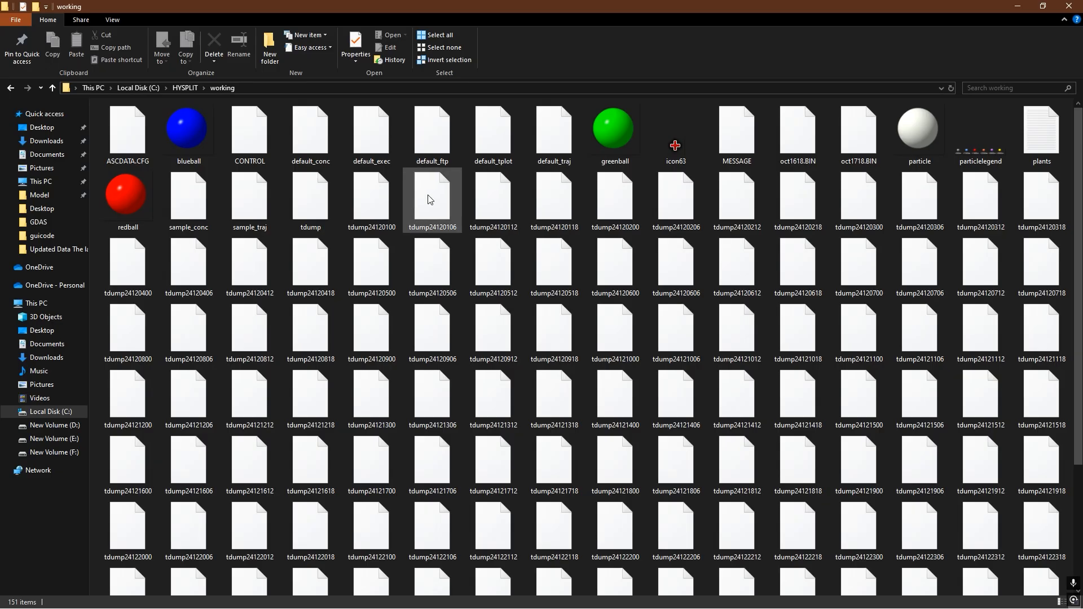
scroll(429, 198, down, 3)
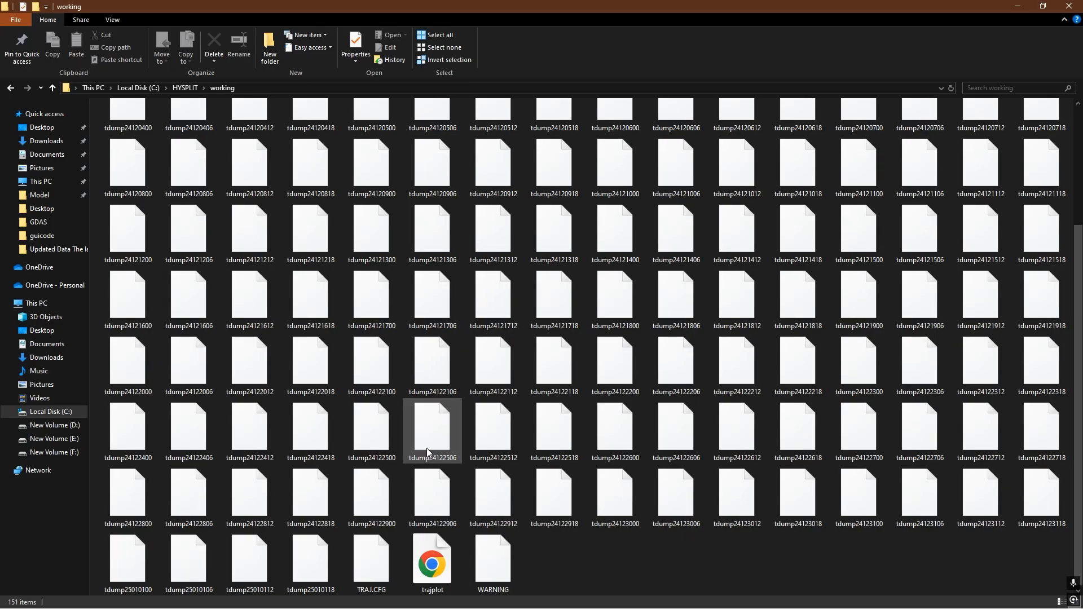
scroll(424, 432, up, 3)
key(alt+Left)
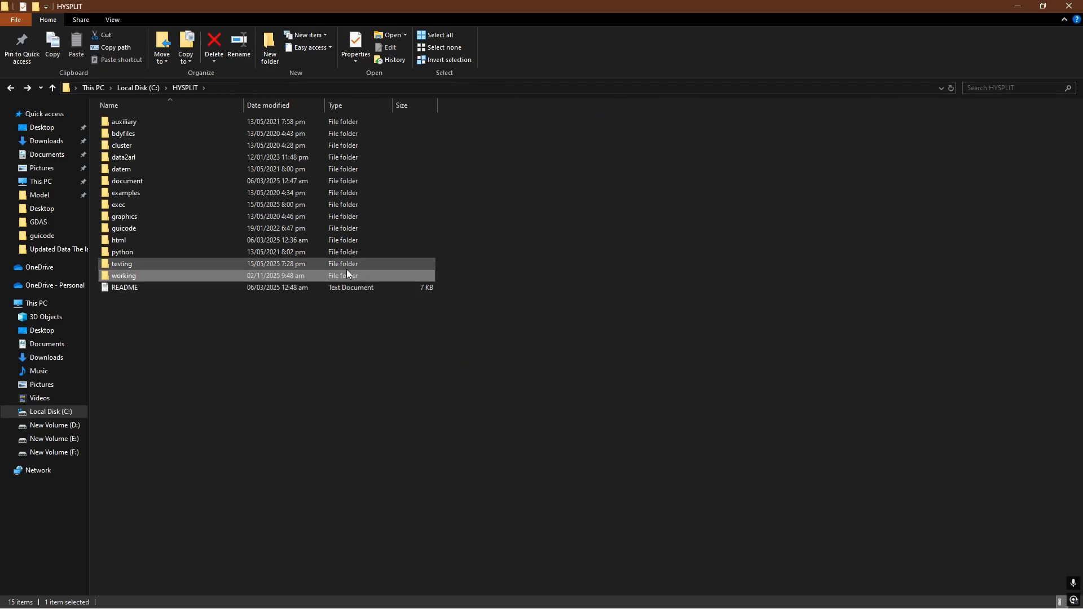
right_click(466, 243)
click(512, 289)
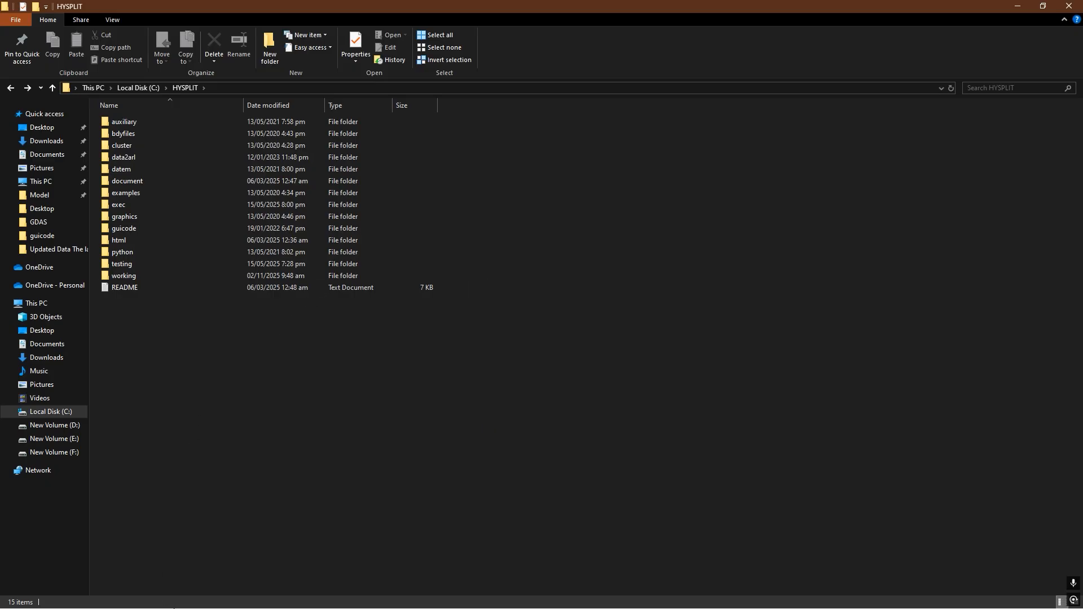
- Switch back to HYSPLIT, run Cleanup Working, accept renaming the working folder to working.038, and refresh the HYSPLIT folder listing
key(super)
mouse_move(187, 604)
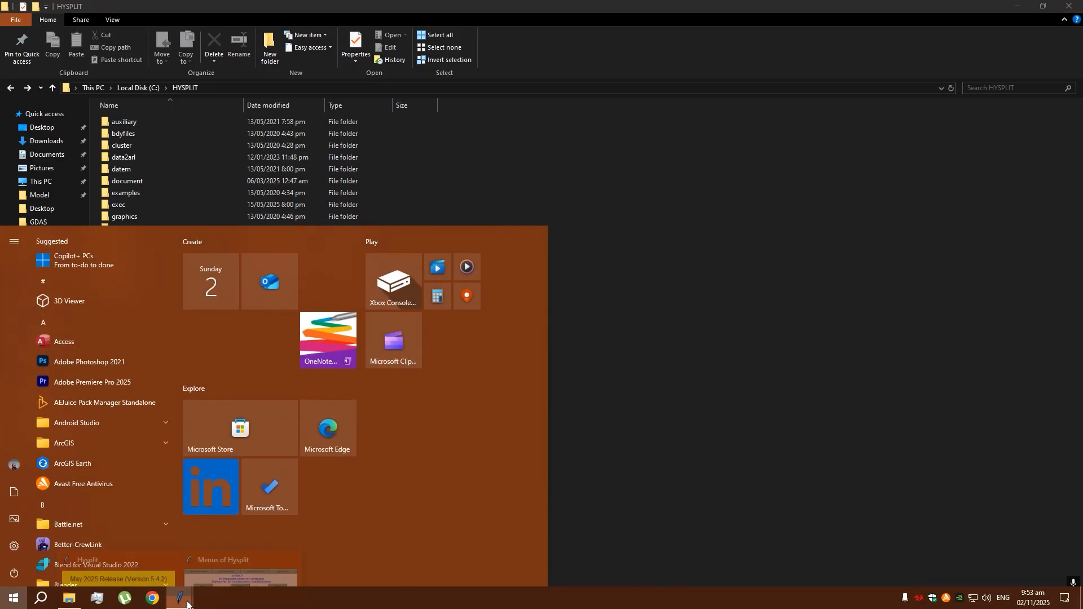
click(243, 573)
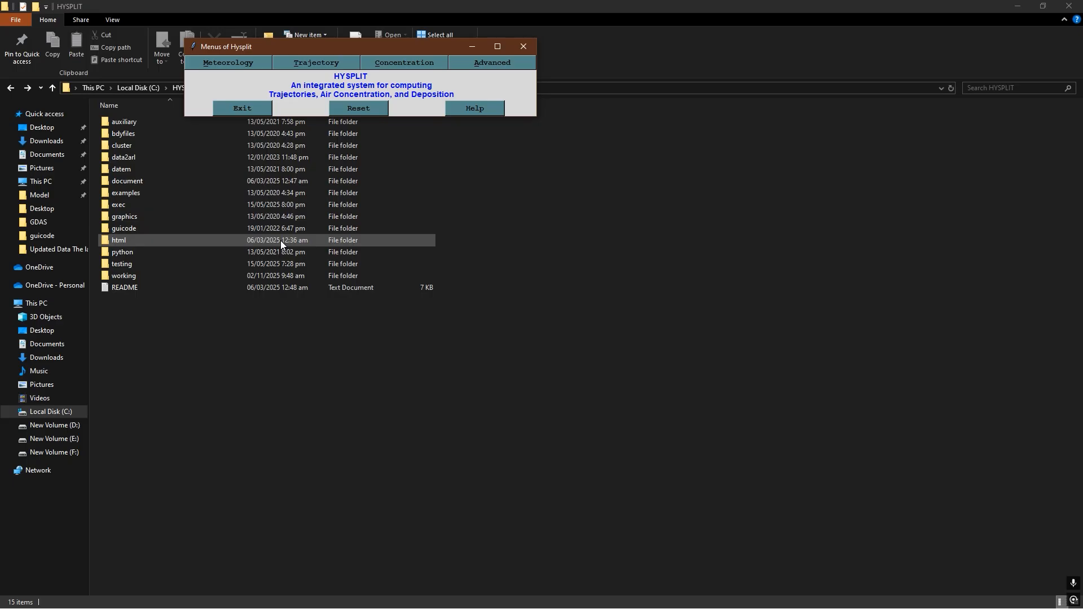
click(492, 62)
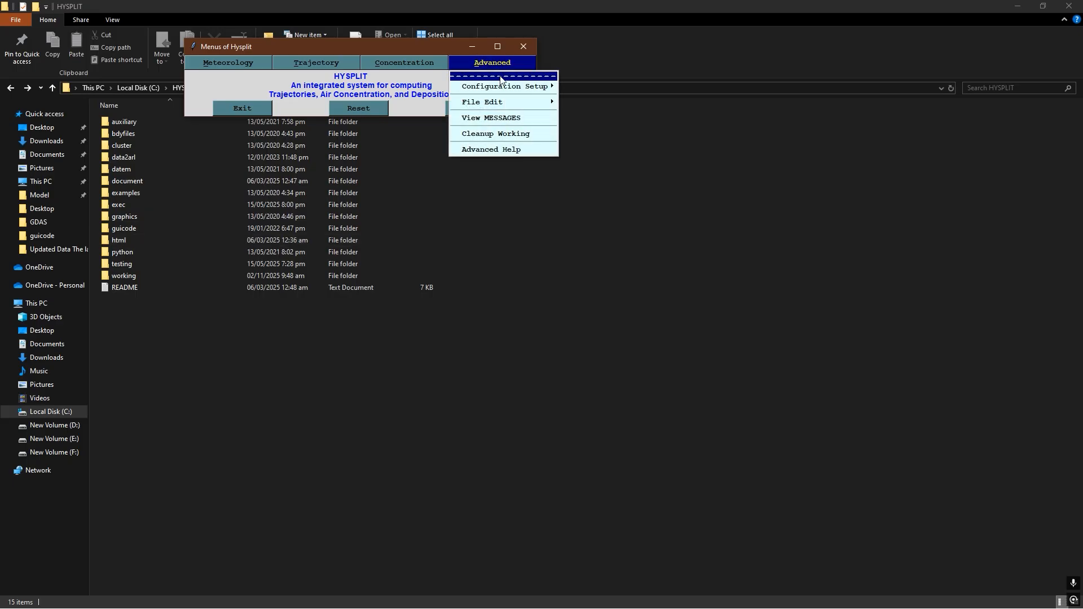
click(495, 133)
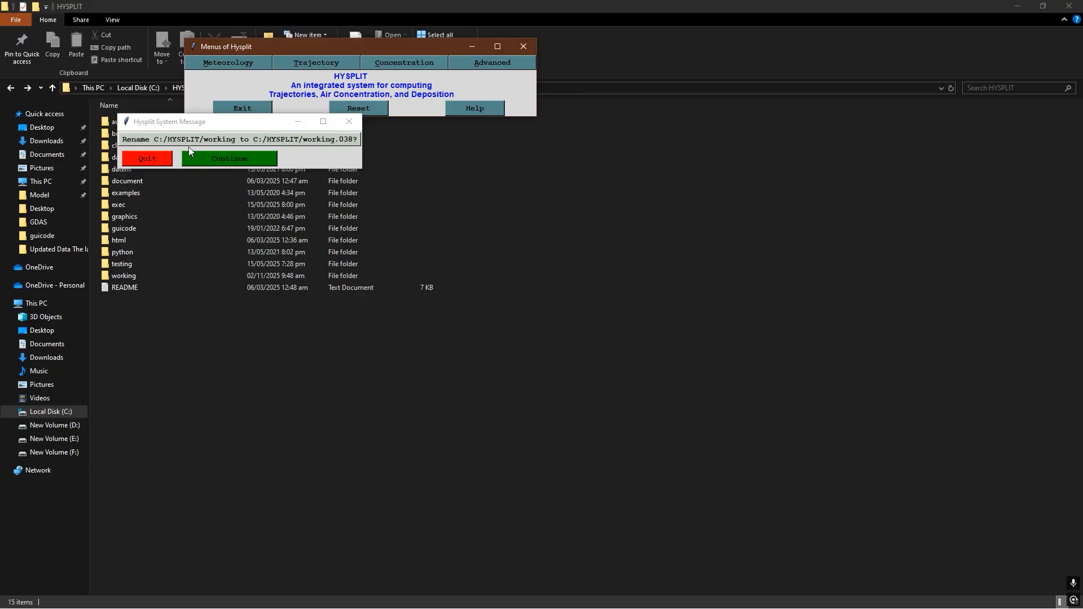
click(232, 160)
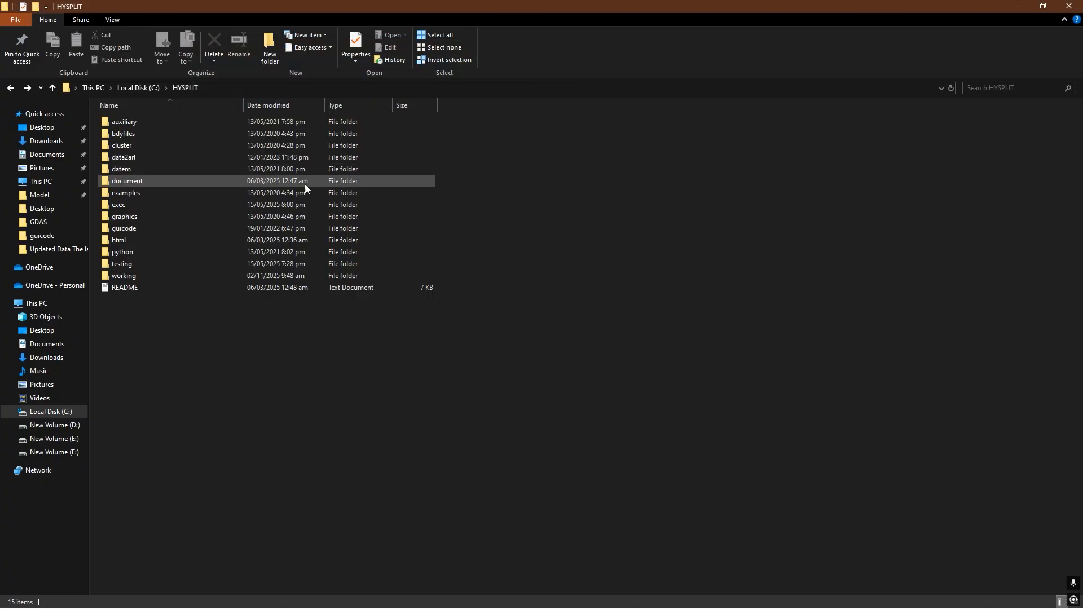
right_click(473, 206)
click(506, 251)
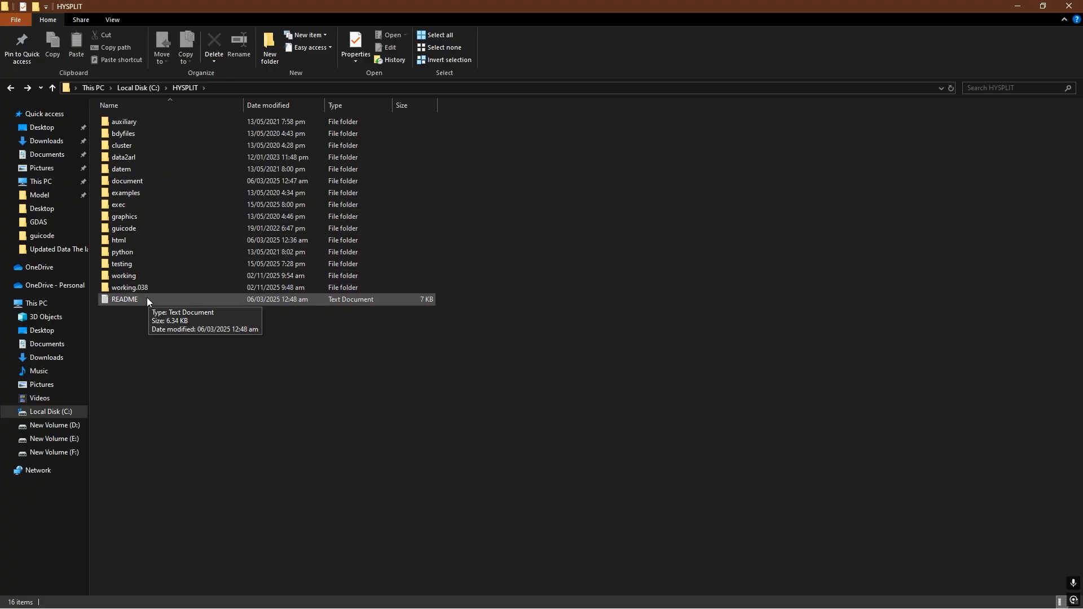
- Open the working.038 folder, look through its archived files, and display them as large icons
mouse_move(143, 291)
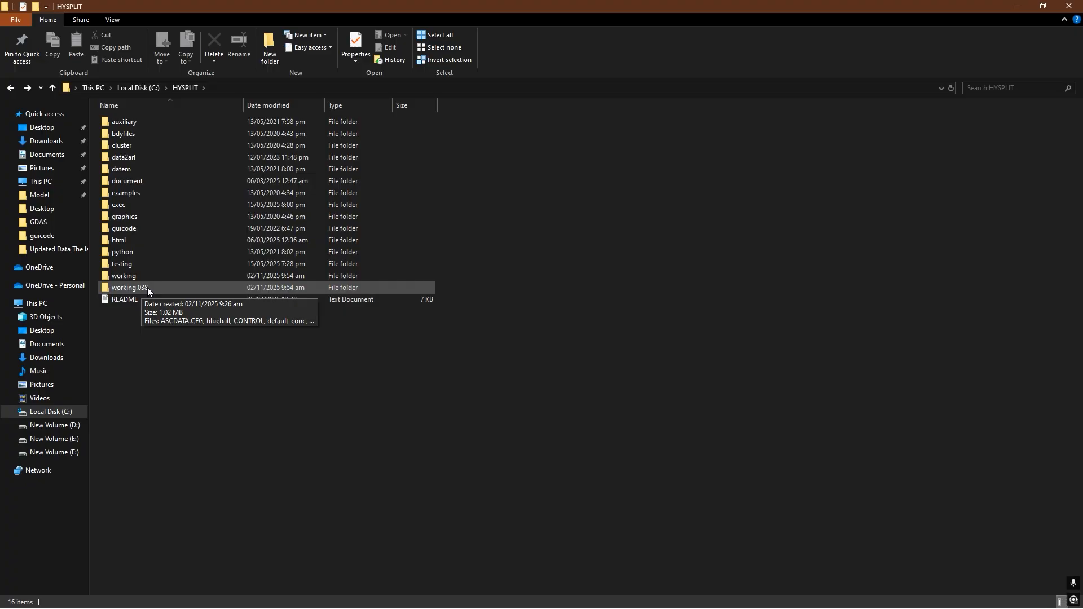
double_click(147, 288)
scroll(212, 211, down, 4)
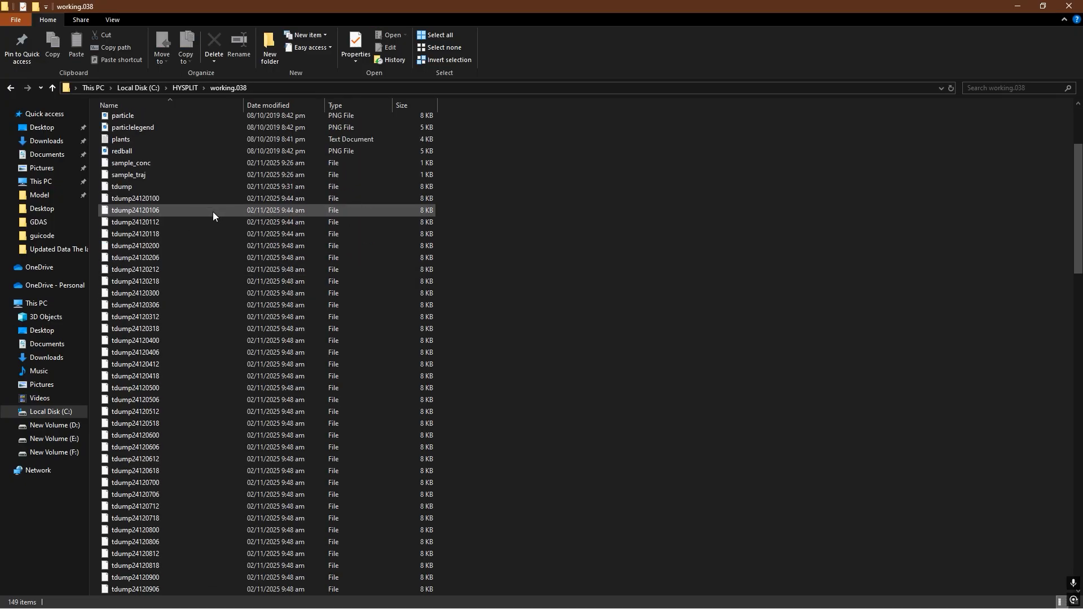
scroll(213, 211, down, 20)
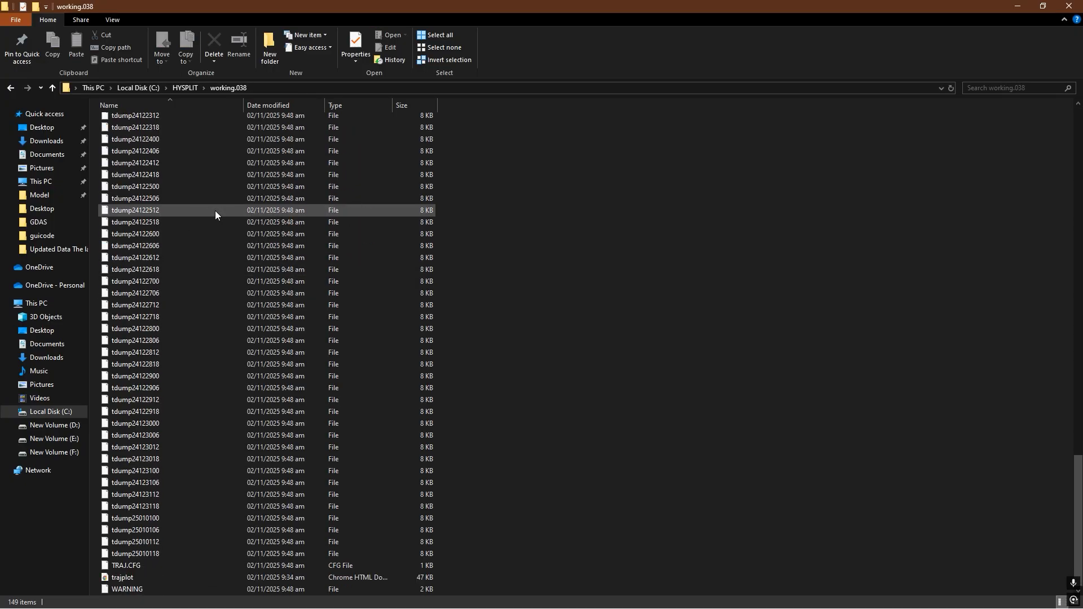
right_click(540, 197)
mouse_move(620, 208)
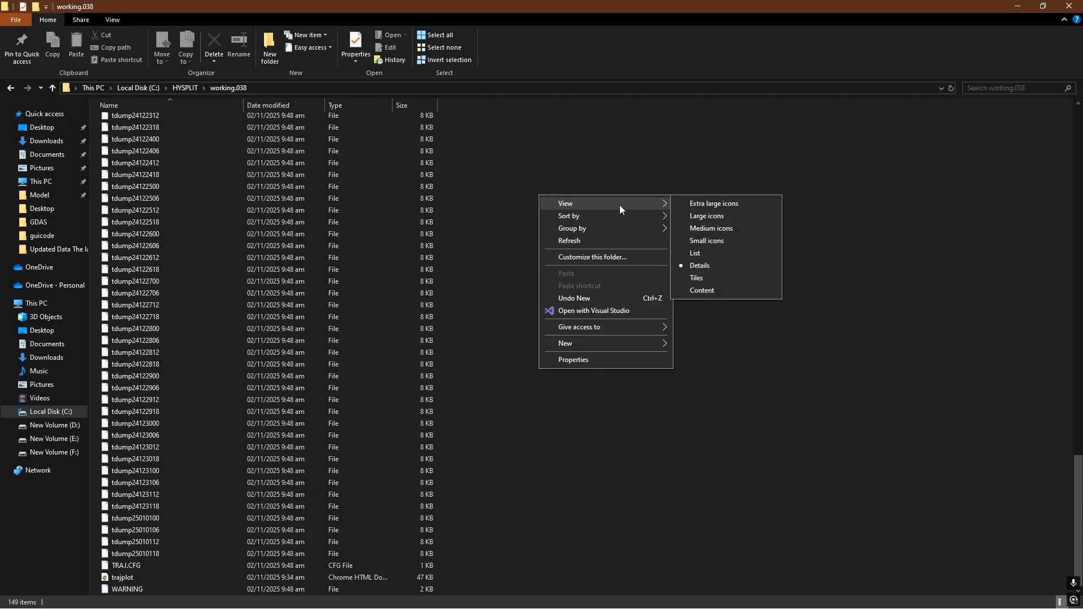
click(706, 216)
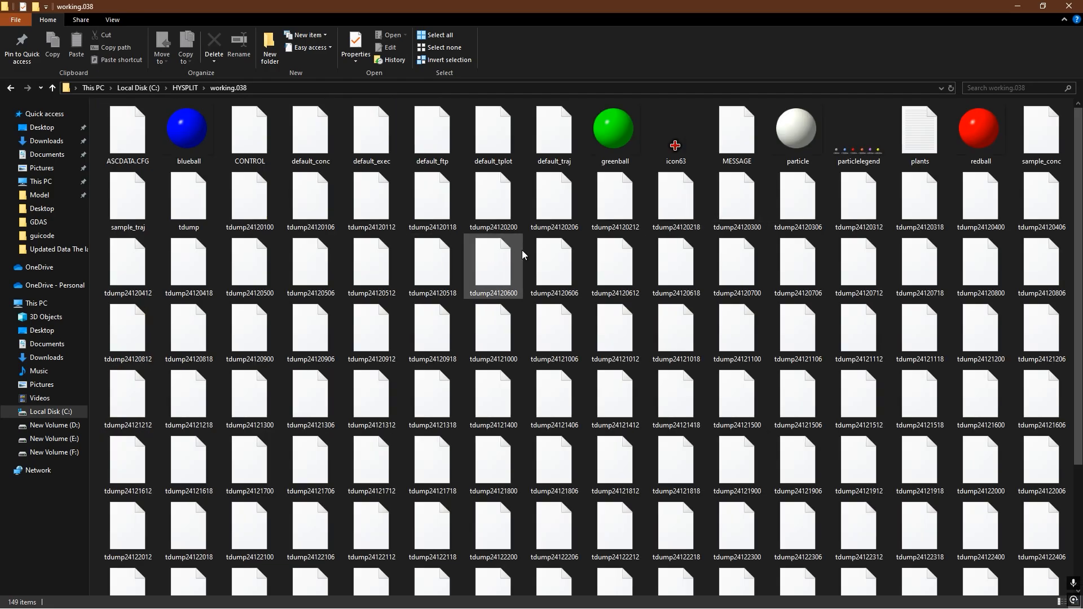
- View the archived trajplot file from working.038 in the browser, close it, and return to the HYSPLIT folder
scroll(524, 255, down, 3)
click(311, 548)
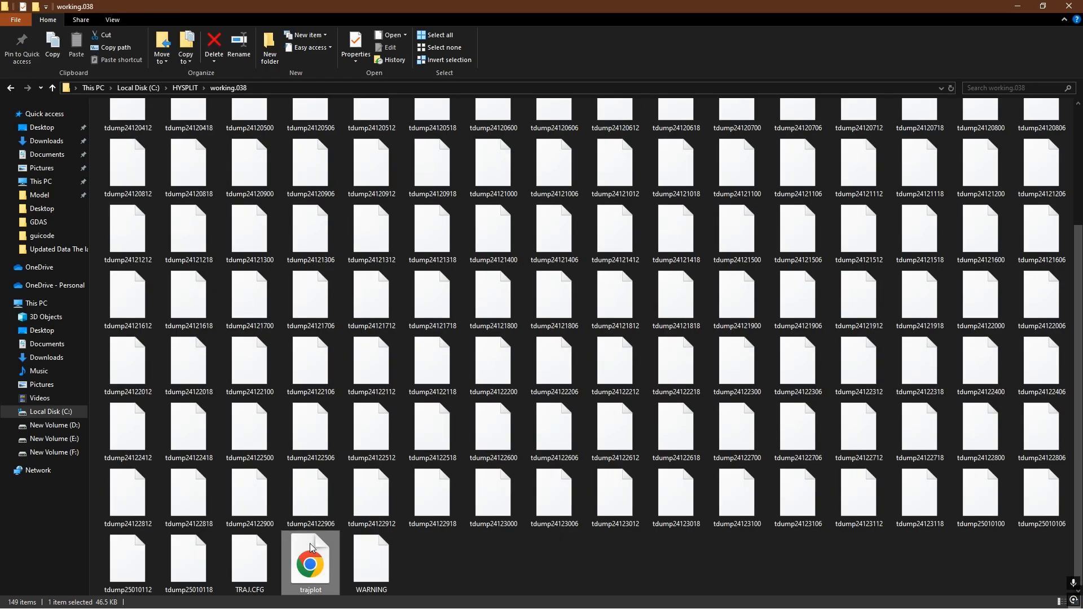
double_click(311, 548)
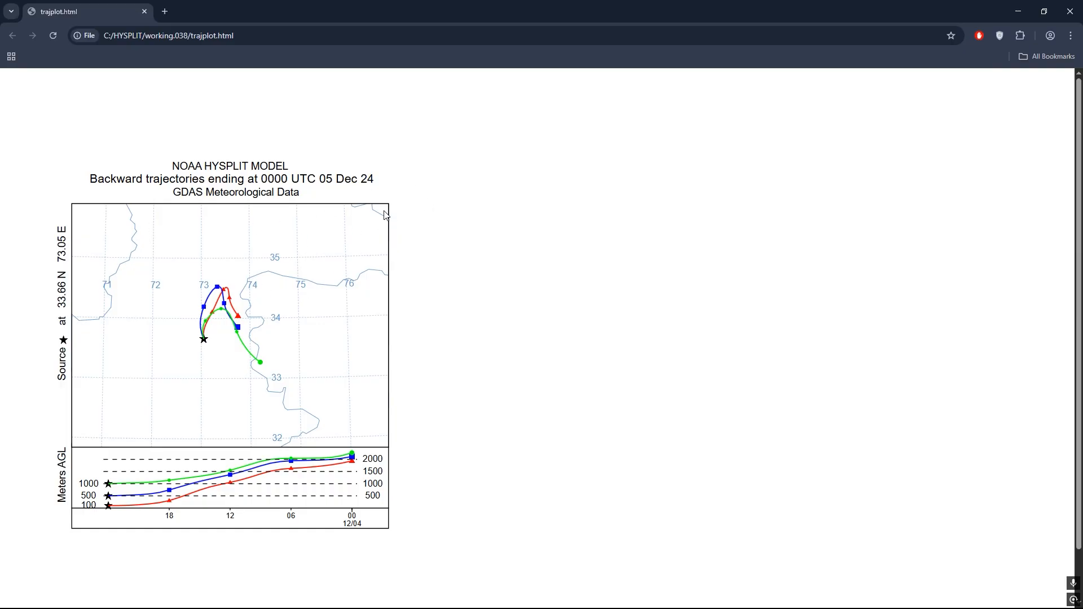
click(1071, 9)
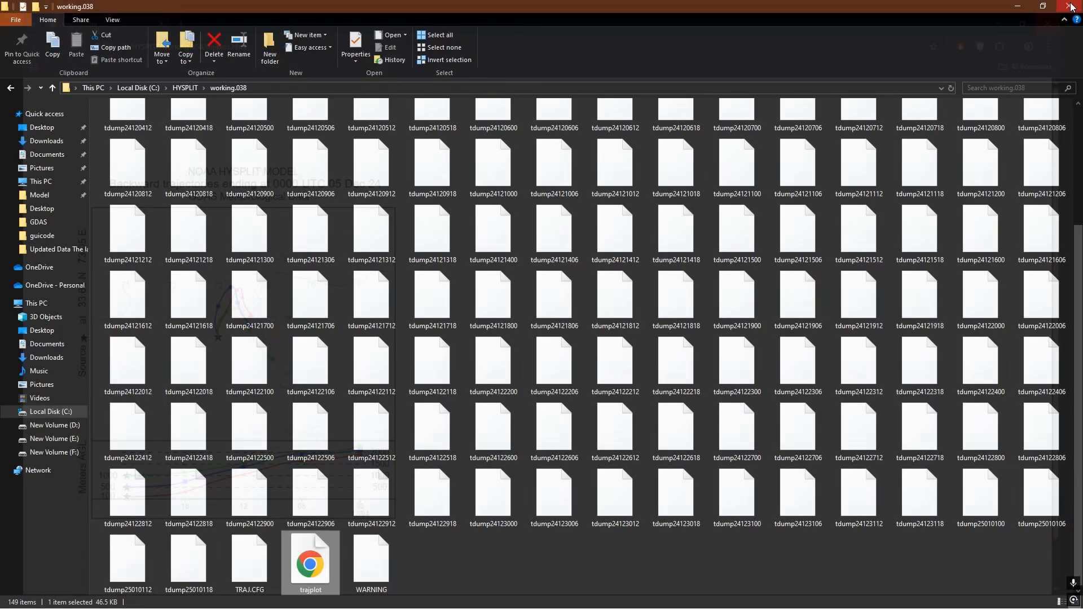
scroll(426, 251, up, 3)
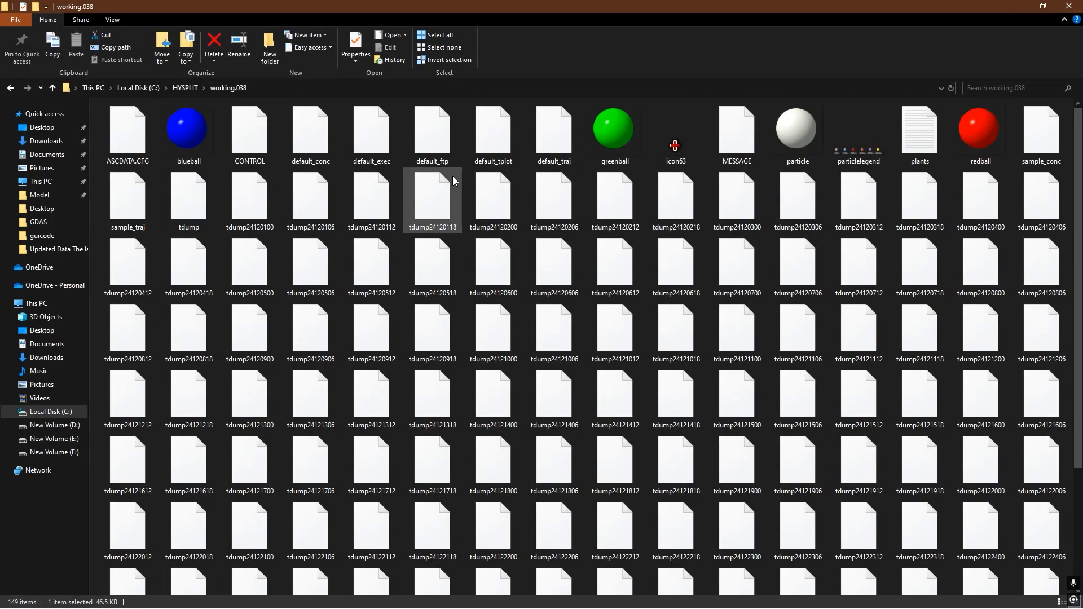
key(alt+Left)
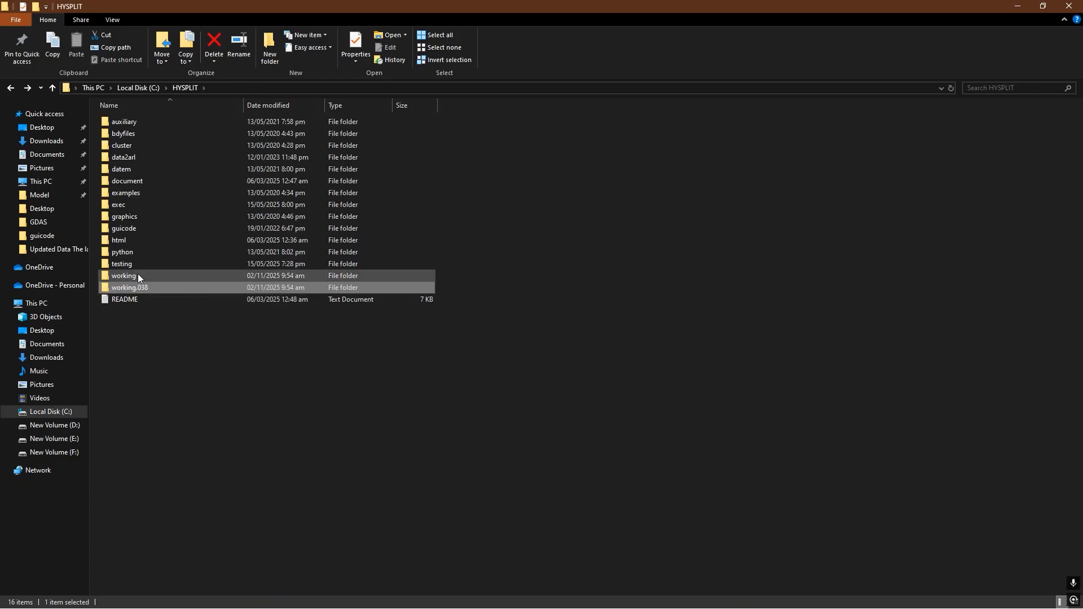
- Compare the contents of the new working folder with those of working.038, and return to the HYSPLIT folder
double_click(124, 276)
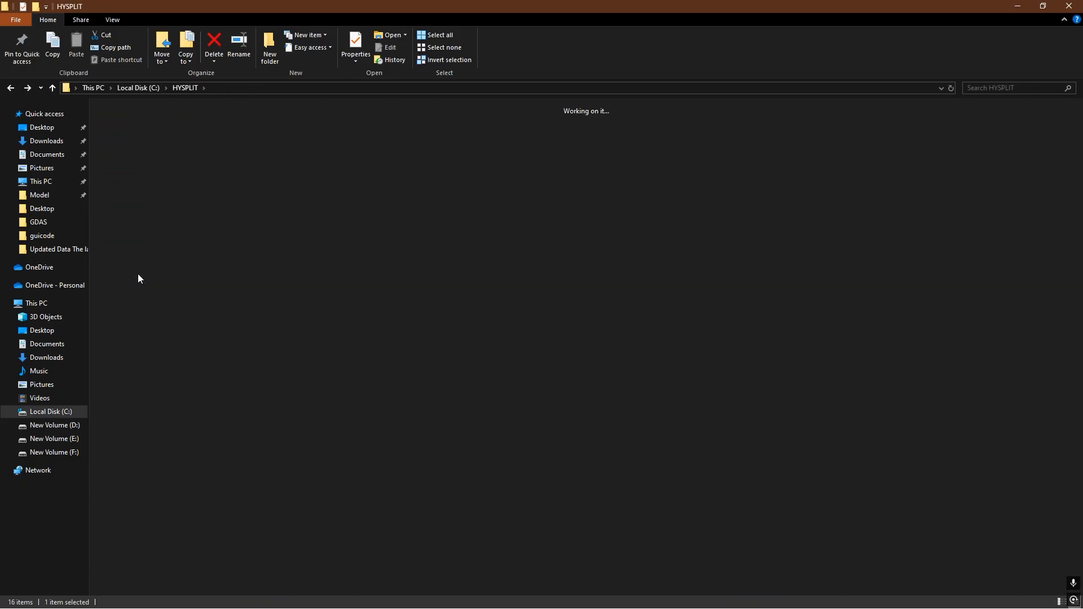
right_click(225, 187)
click(266, 233)
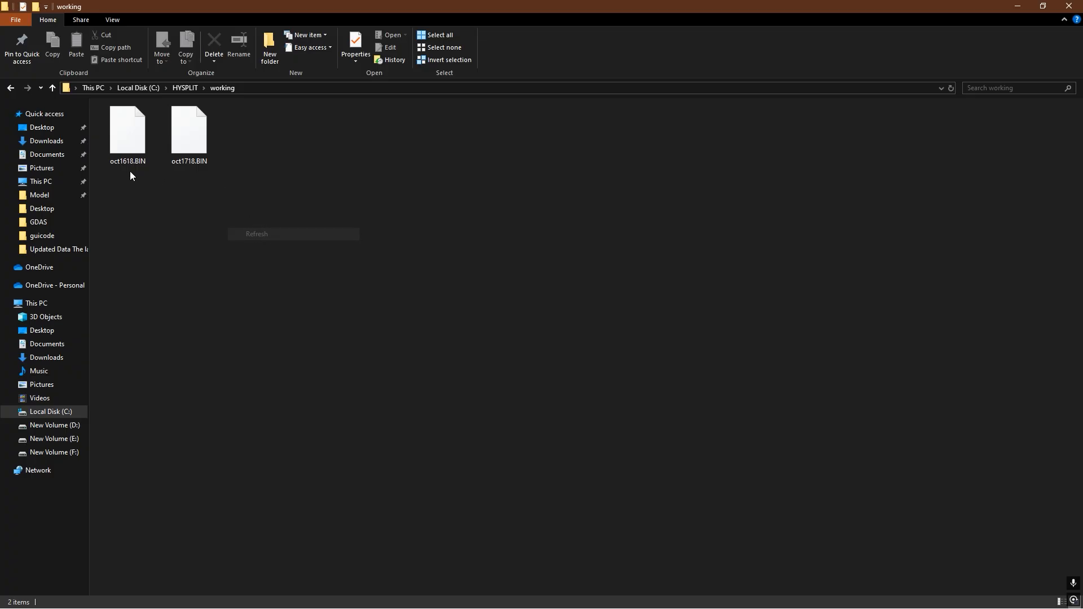
right_click(337, 186)
click(382, 234)
key(alt+Up)
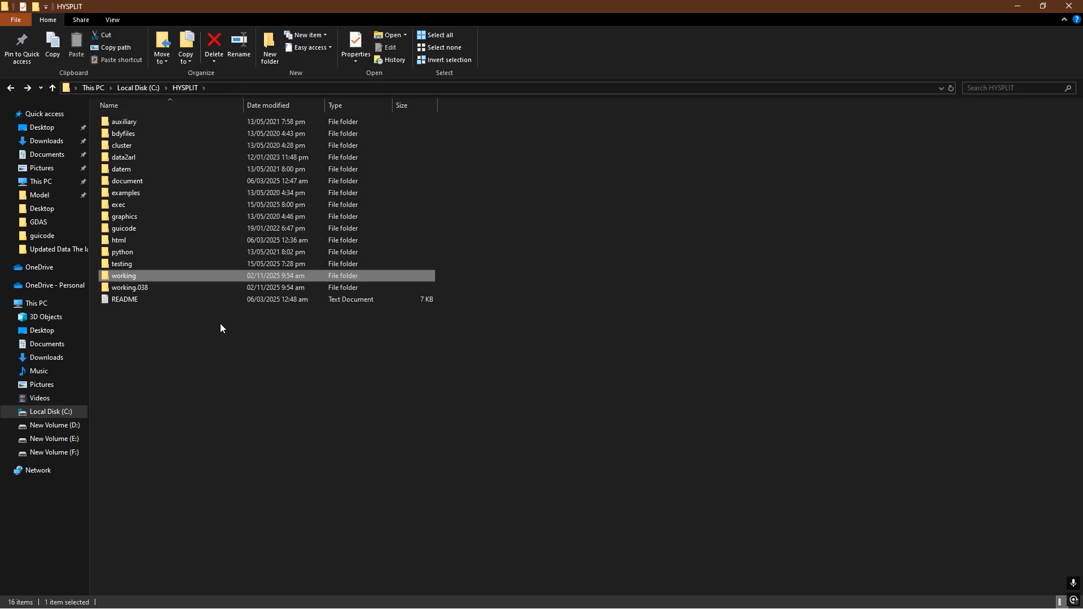
double_click(181, 287)
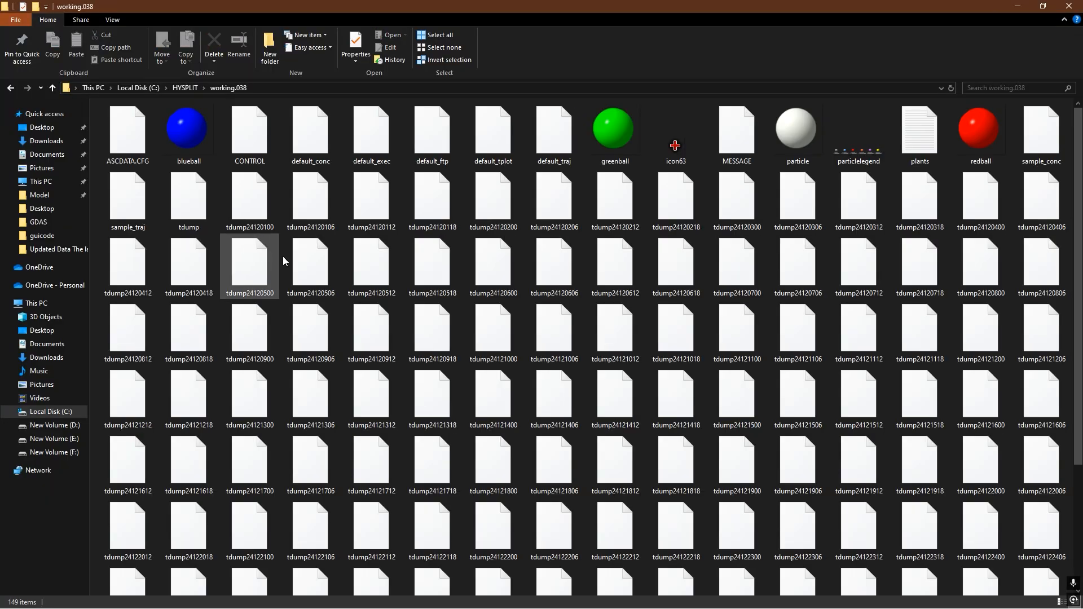
key(alt+Up)
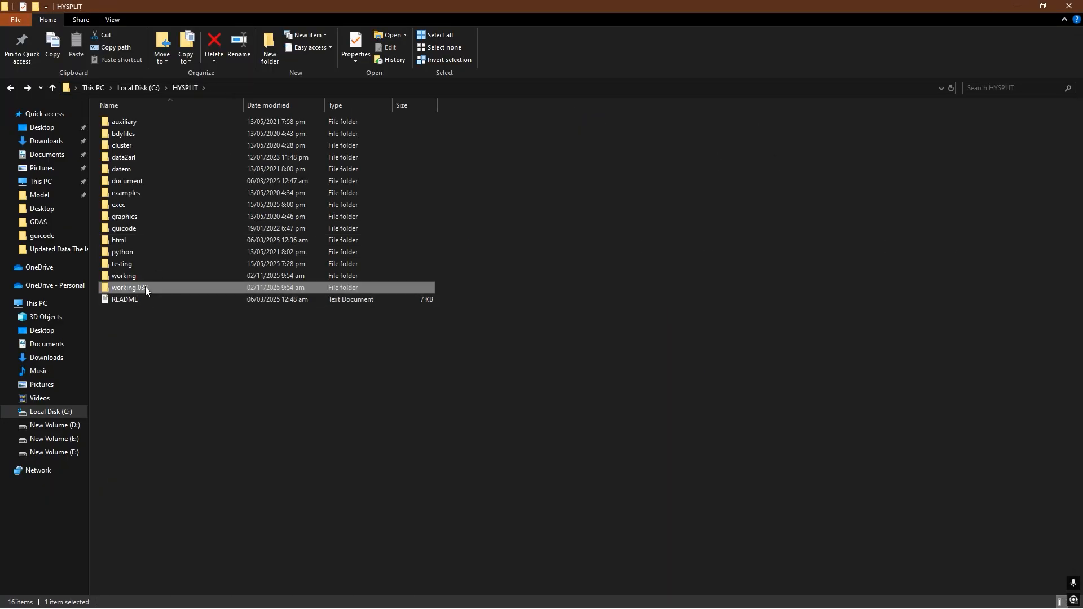
- Refresh the HYSPLIT folder listing and close the folder window
right_click(524, 213)
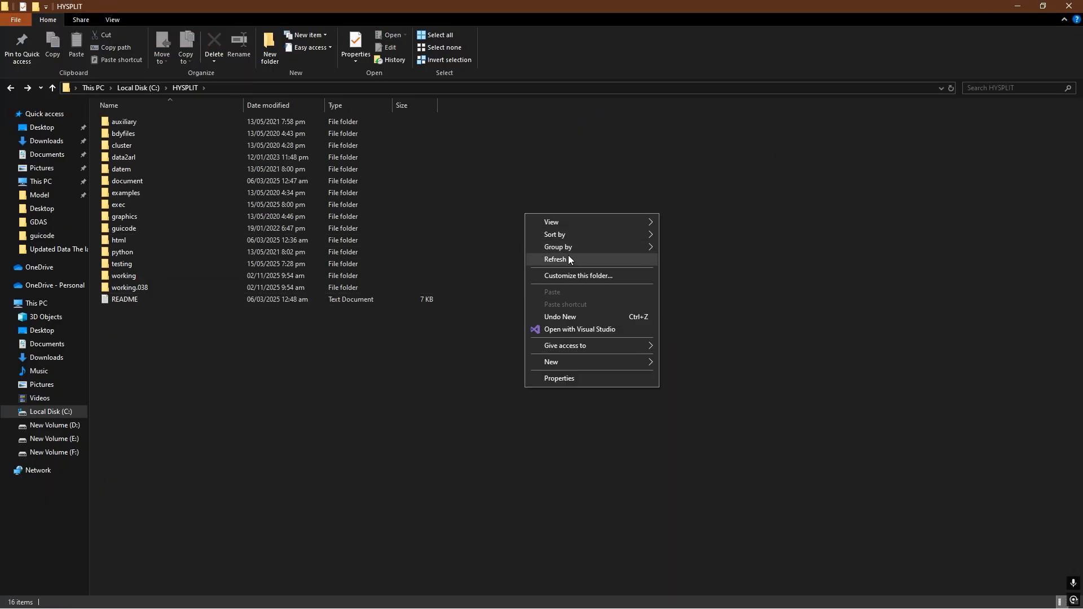
click(568, 259)
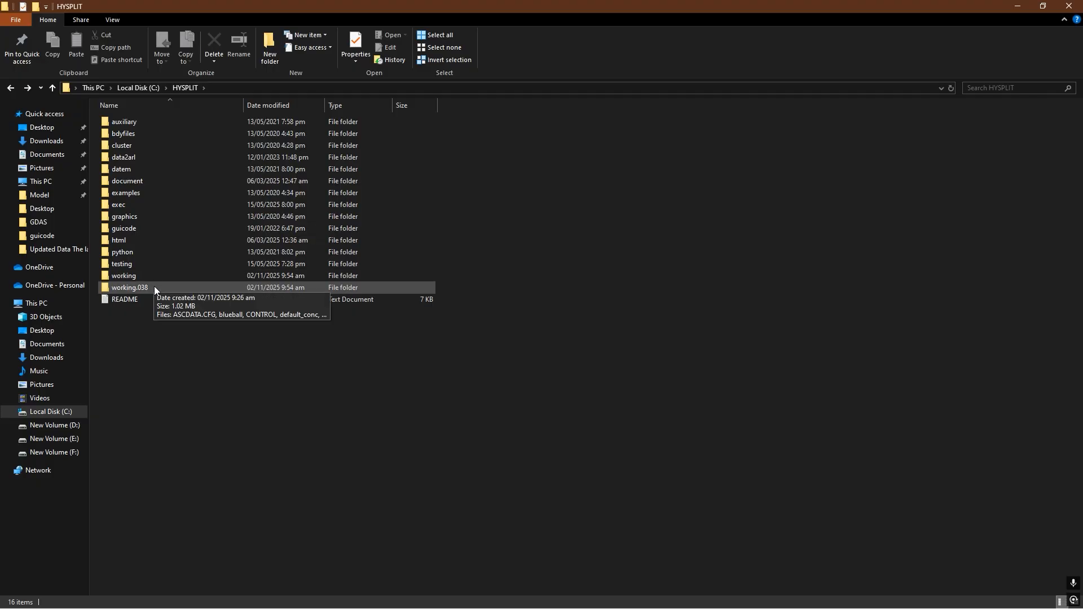
right_click(578, 208)
click(628, 259)
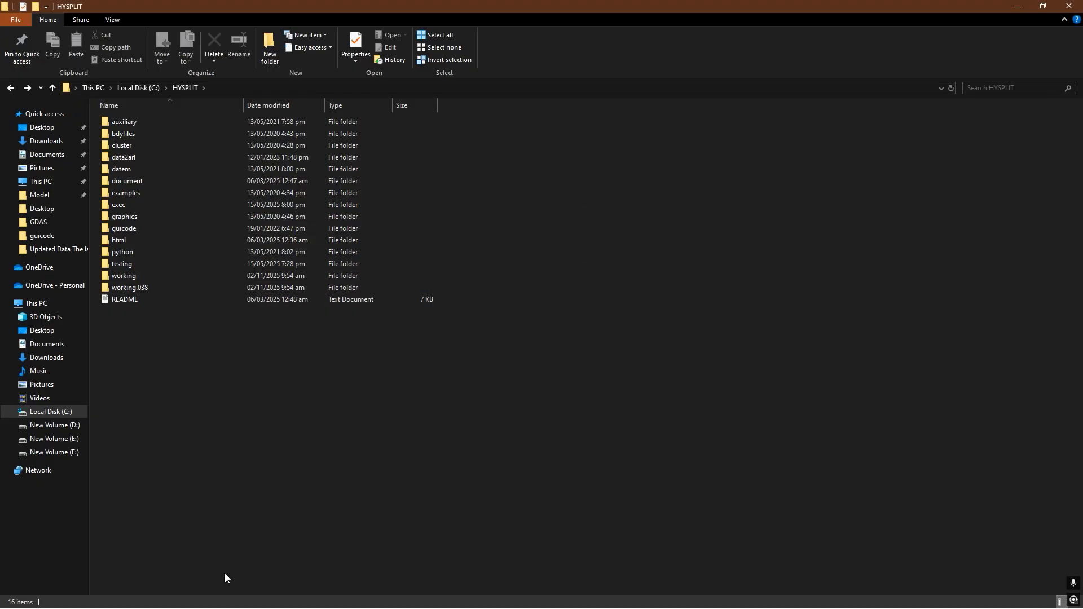
click(1069, 6)
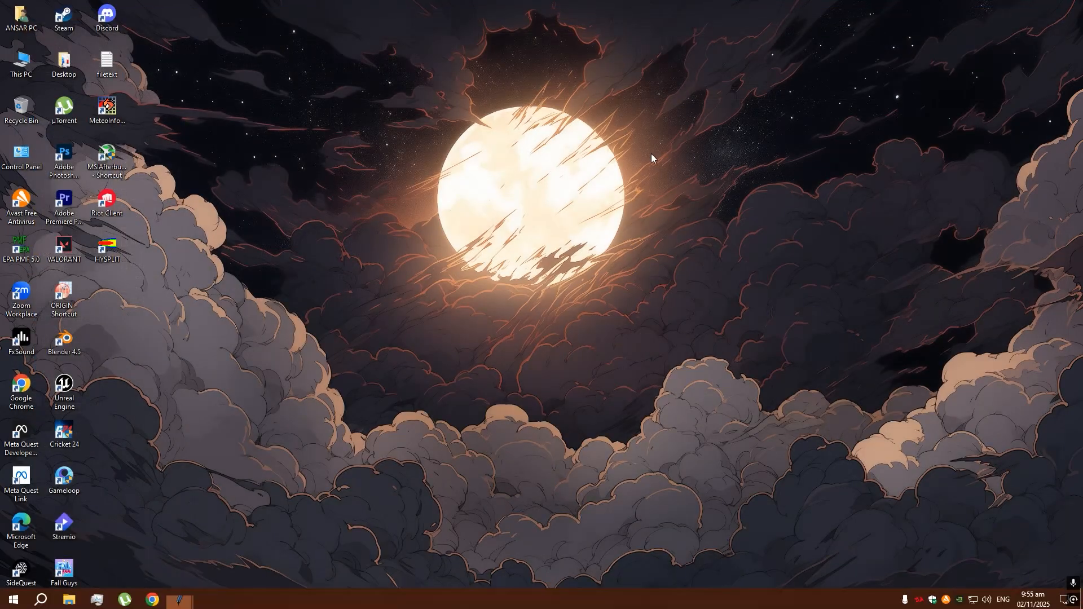
- Refresh the desktop and launch HYSPLIT again, placing its start window clear of the desktop icons
right_click(467, 198)
click(509, 227)
right_click(369, 185)
click(411, 221)
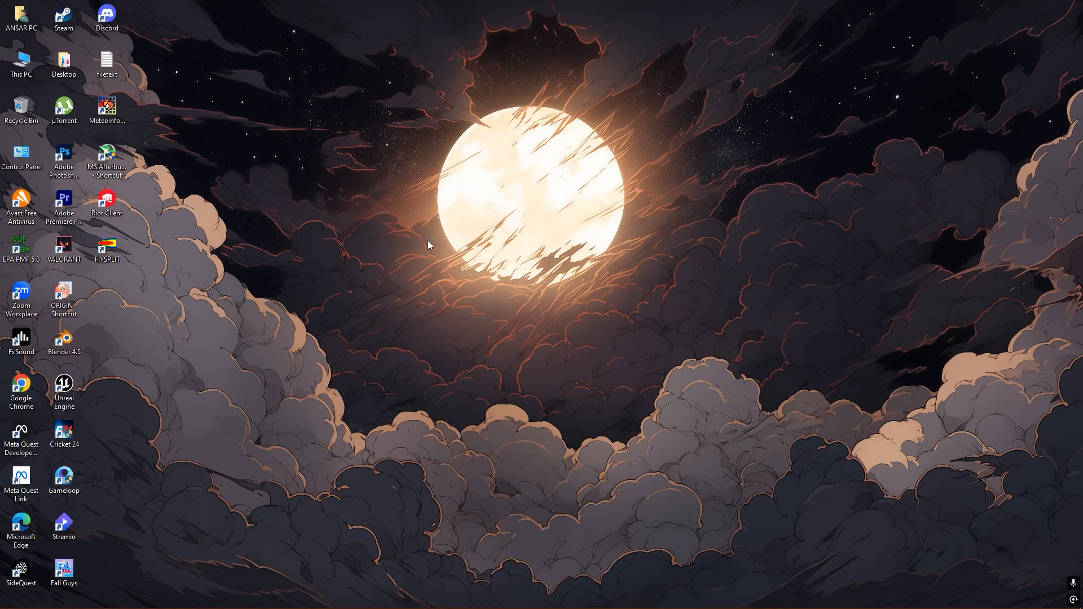
double_click(115, 255)
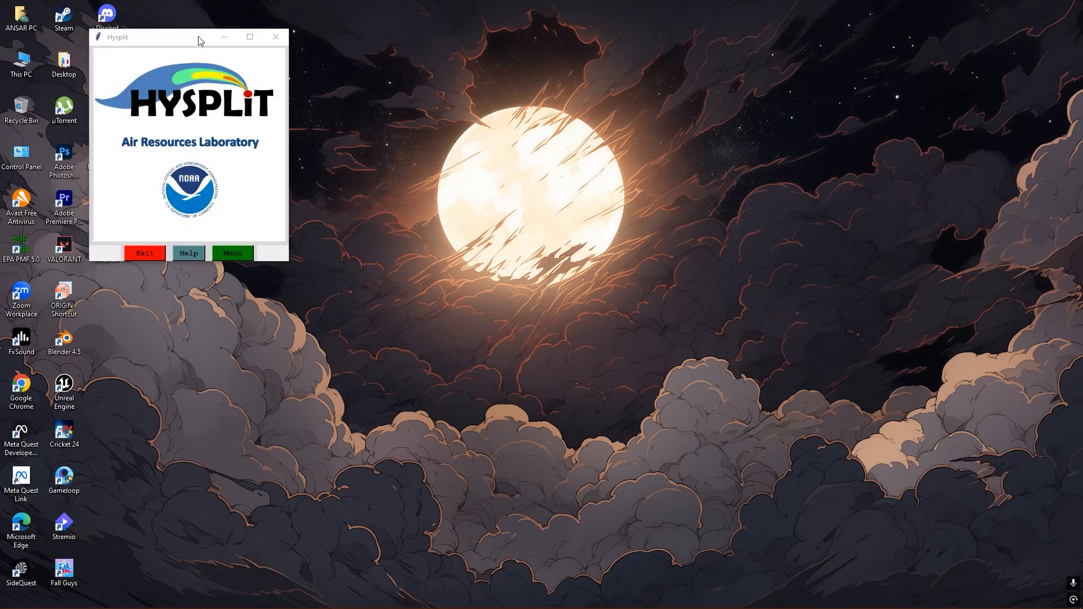
drag(200, 36, 356, 61)
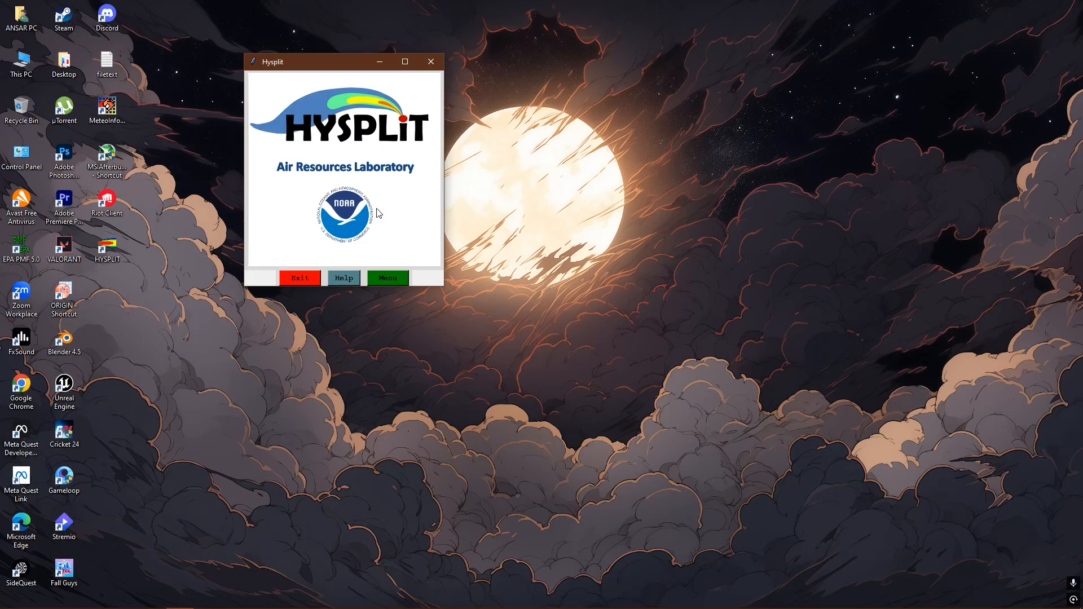